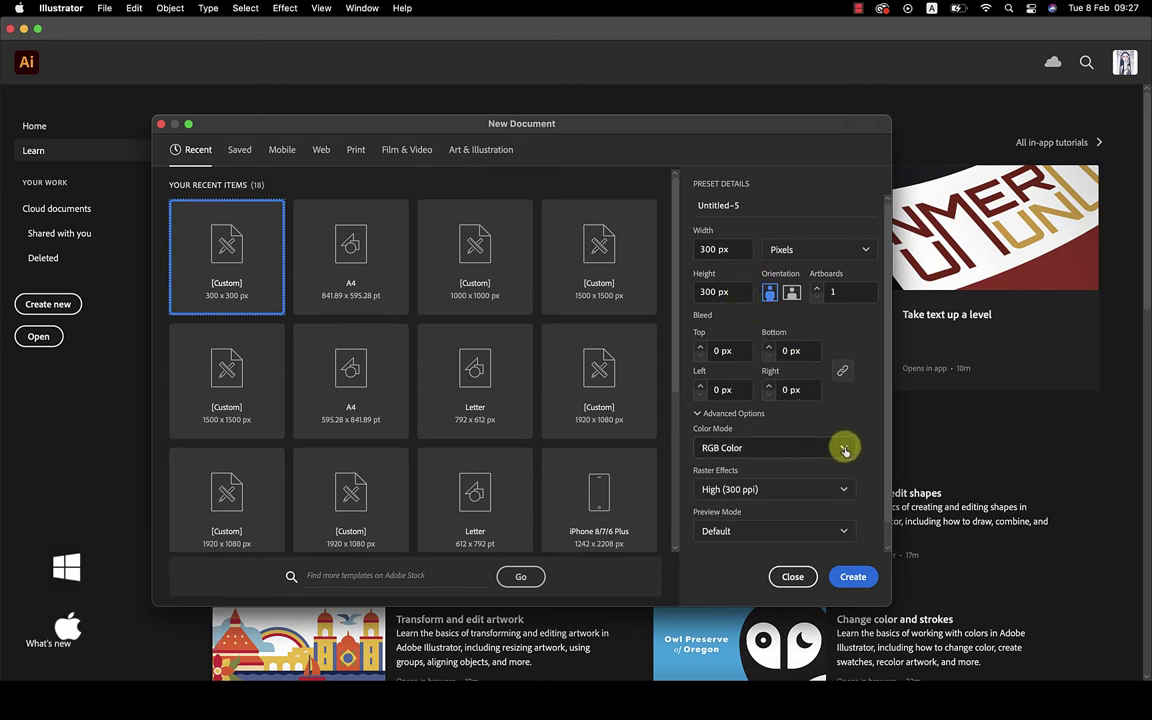
# - Name the new 300 × 300 px document 'Eggplant' and create it
pyautogui.click(748, 204)
pyautogui.write('Eggplant')
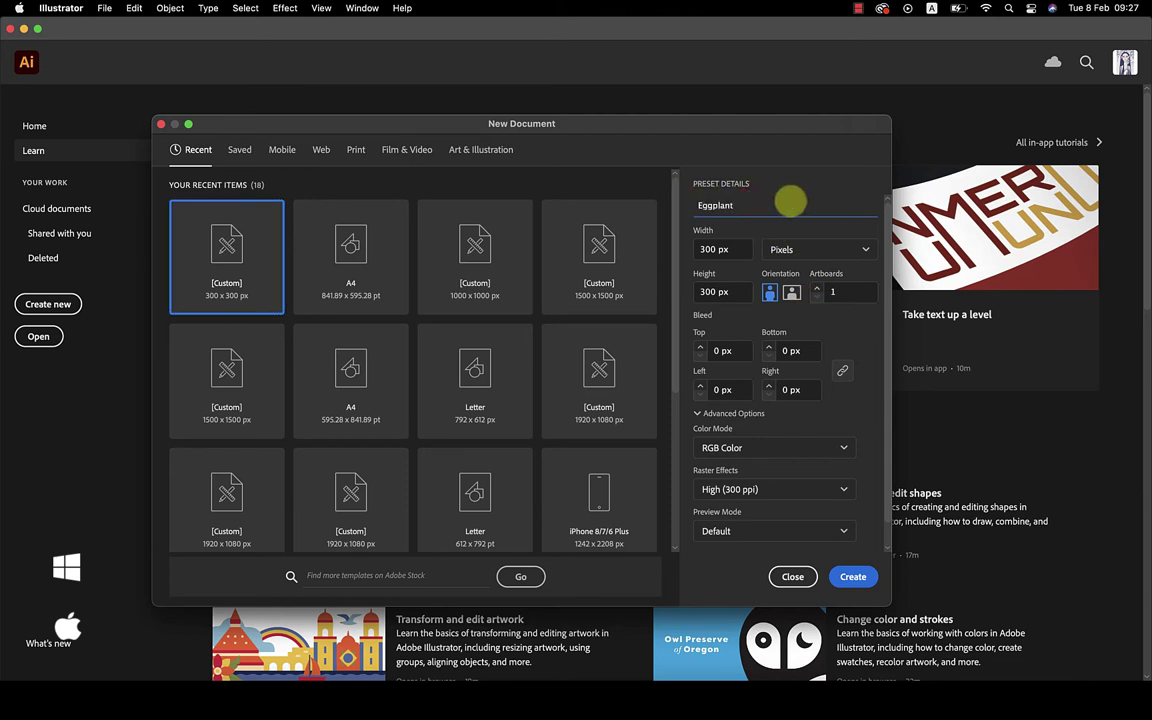
pyautogui.press('Return')
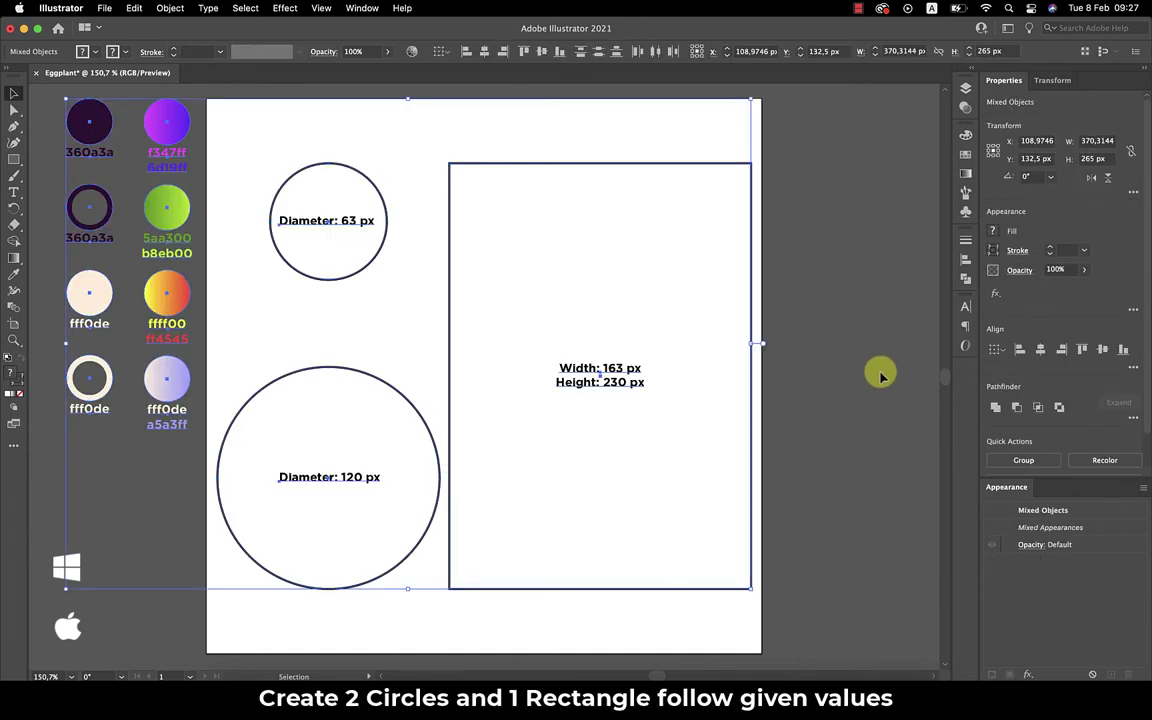
# - Delete the dimension labels and align the small circle to the rectangle's right side
pyautogui.click(881, 375)
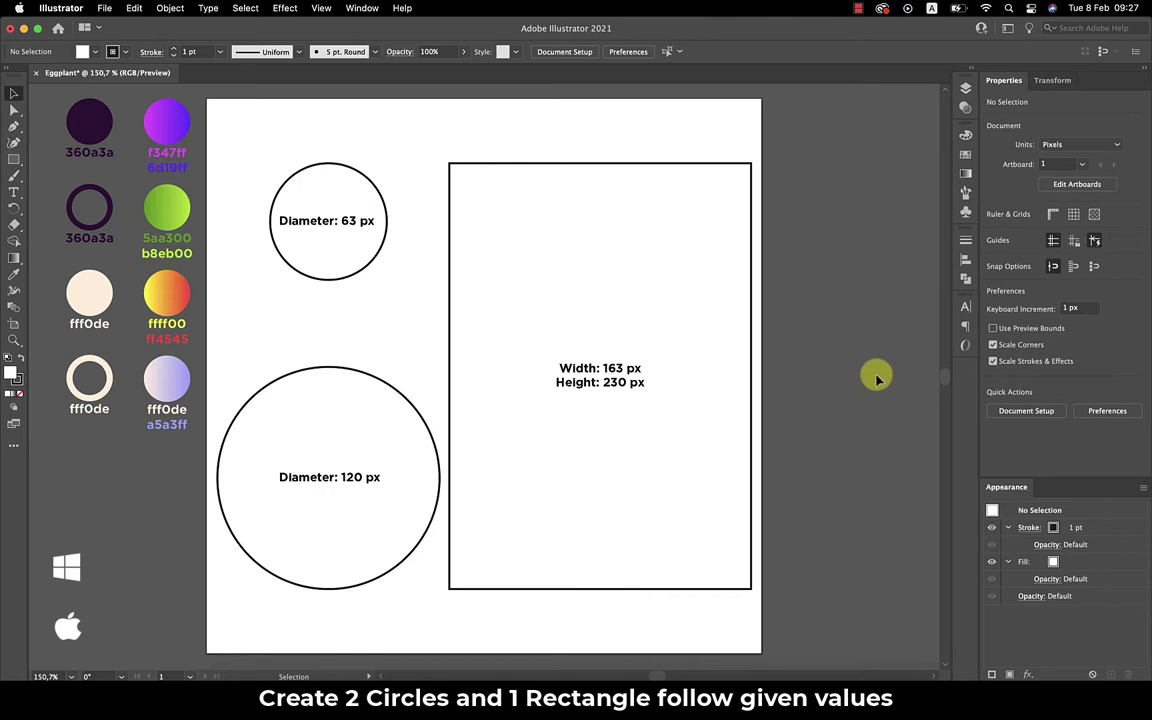
pyautogui.click(632, 370)
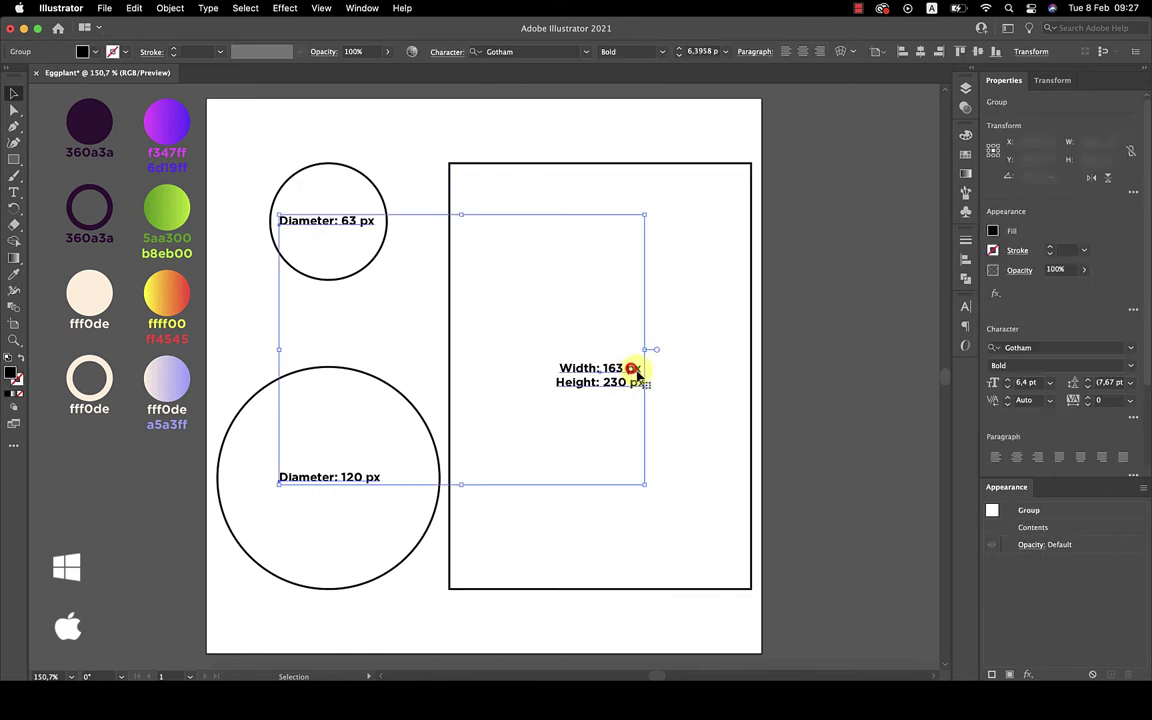
pyautogui.press('Delete')
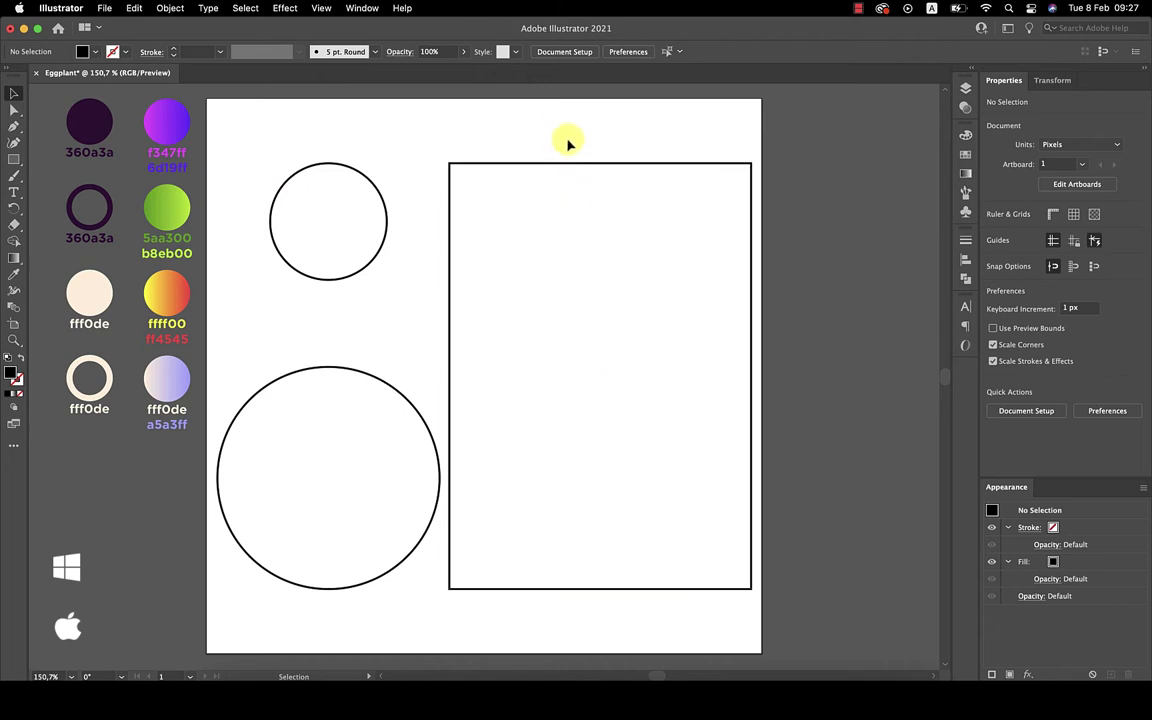
pyautogui.moveTo(567, 130); pyautogui.dragTo(368, 205)
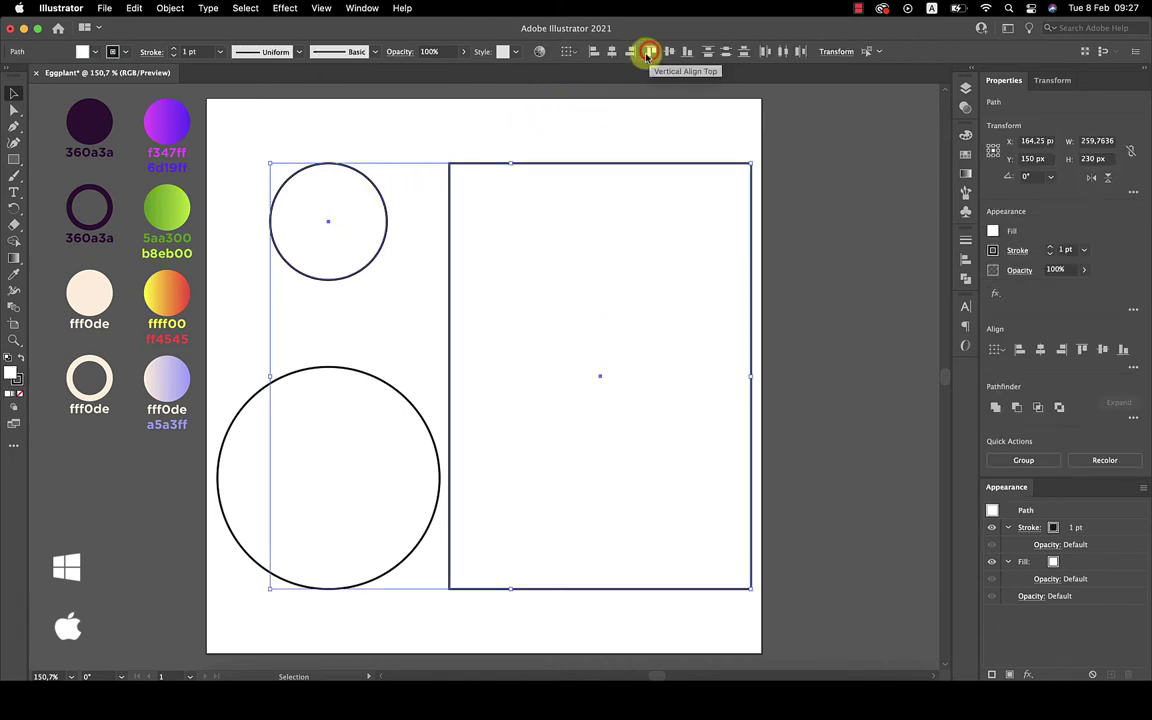
pyautogui.click(630, 51)
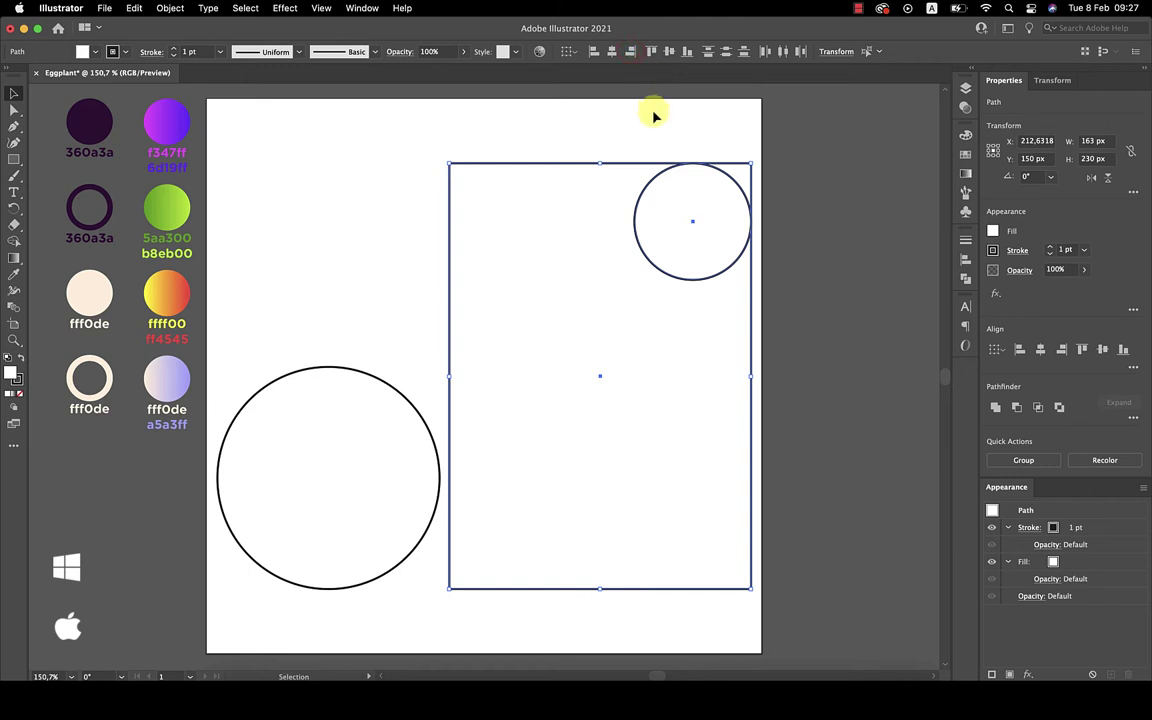
pyautogui.click(650, 120)
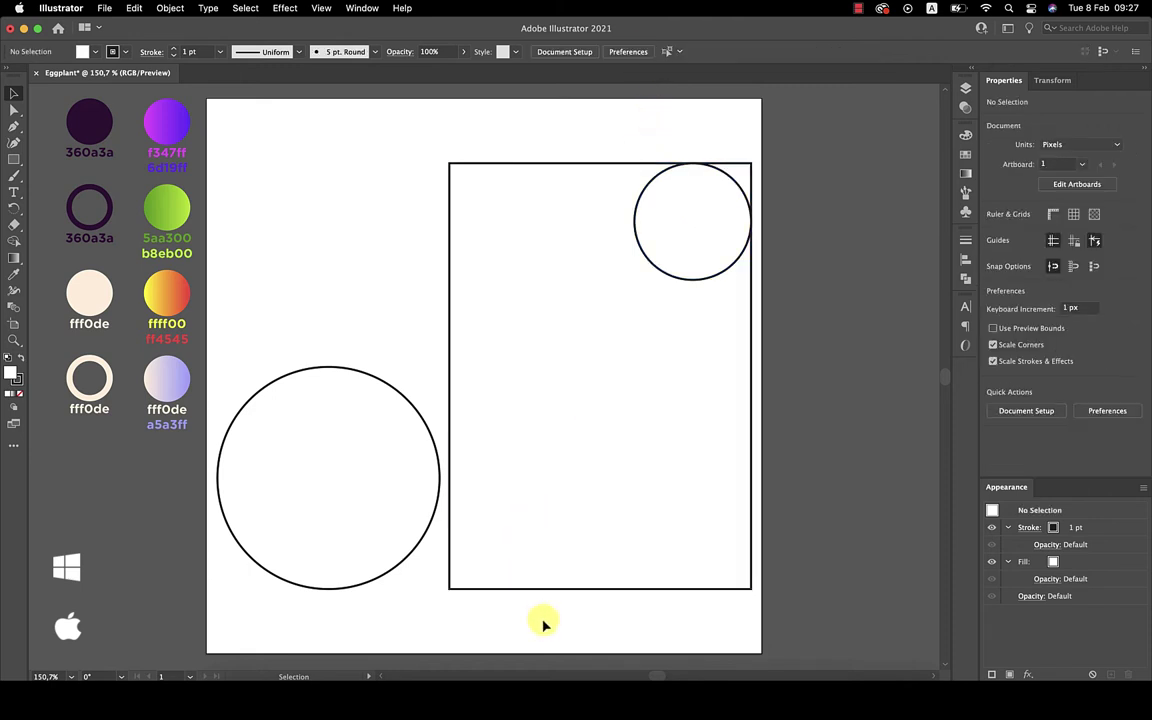
# - Align the big circle to the rectangle's bottom-left, using the rectangle as key object
pyautogui.moveTo(543, 620)
pyautogui.mouseDown()
pyautogui.moveTo(416, 568)
pyautogui.moveTo(398, 548)
pyautogui.mouseUp()
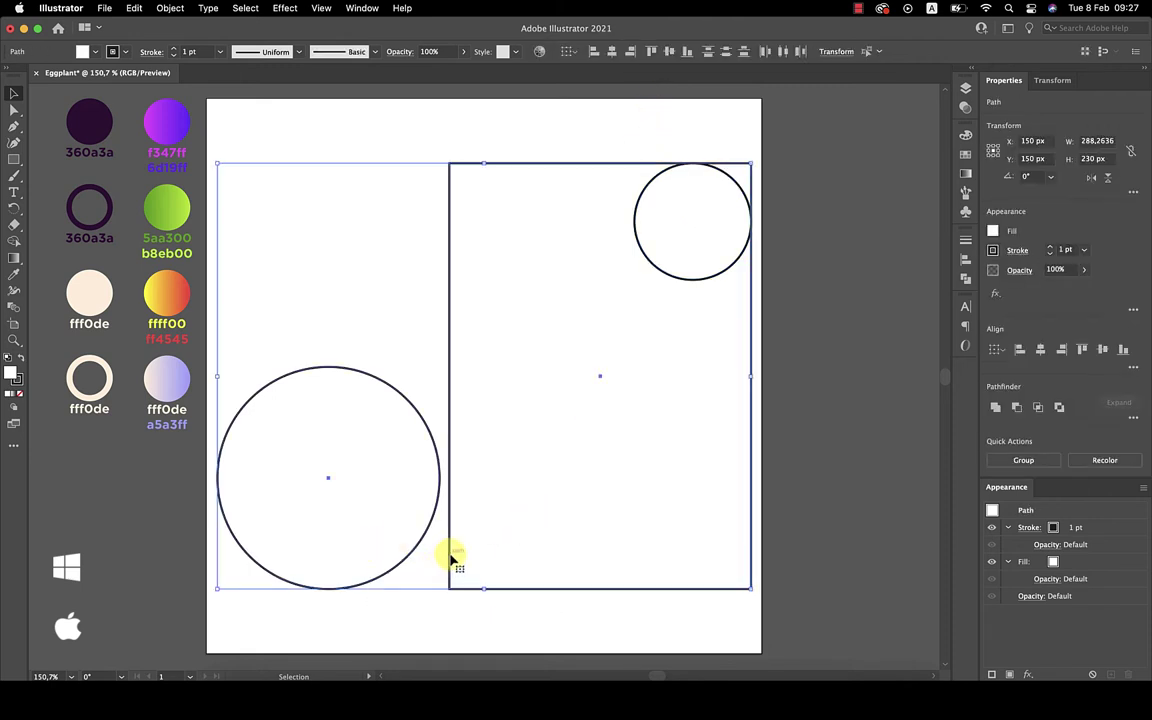
pyautogui.click(451, 556)
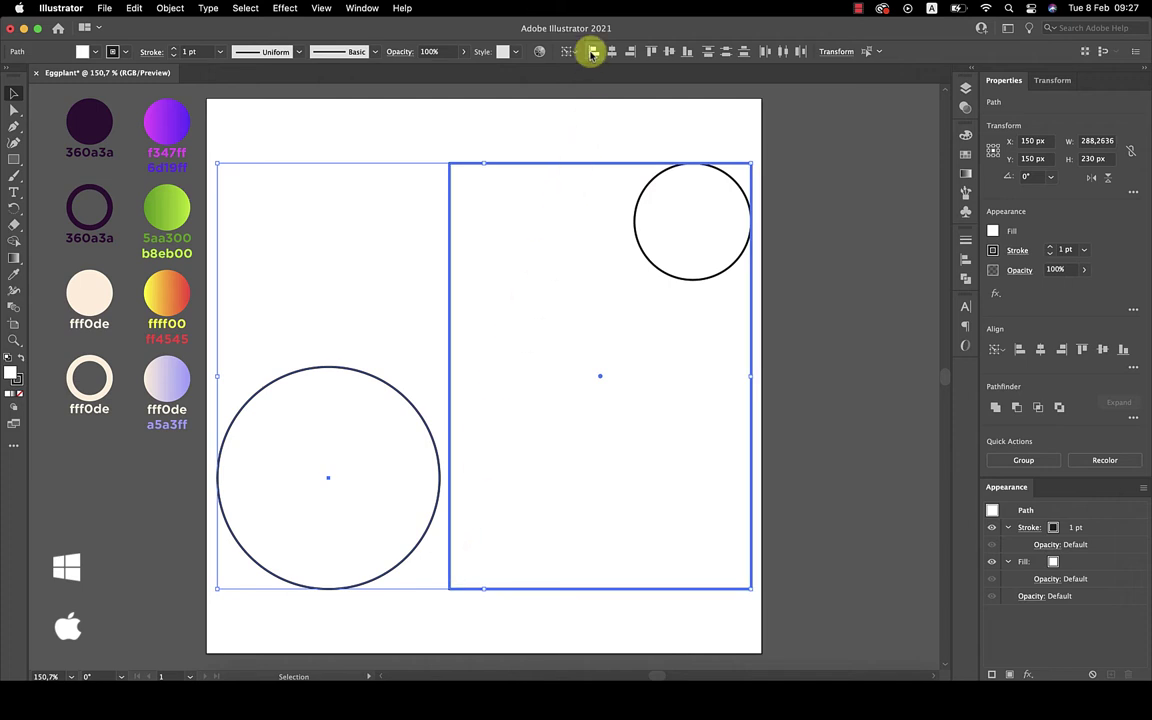
pyautogui.click(593, 51)
pyautogui.click(686, 54)
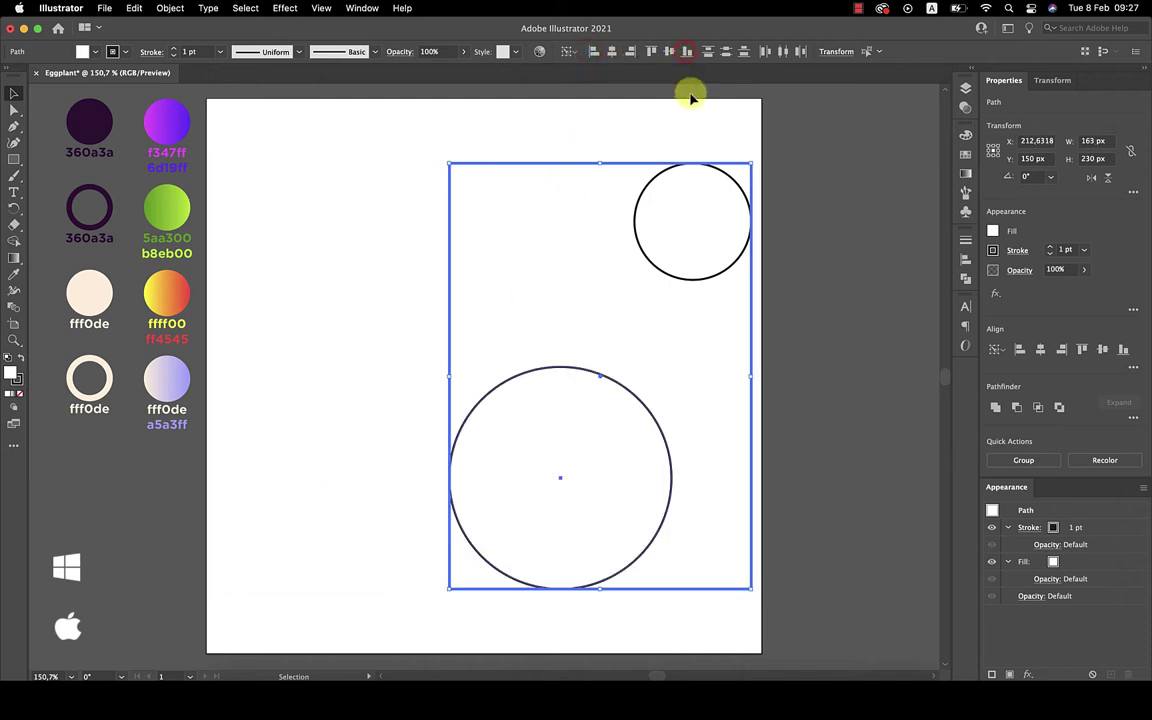
# - Move the shapes to the page centre and delete the guide rectangle
pyautogui.click(733, 133)
pyautogui.moveTo(748, 130); pyautogui.dragTo(512, 475)
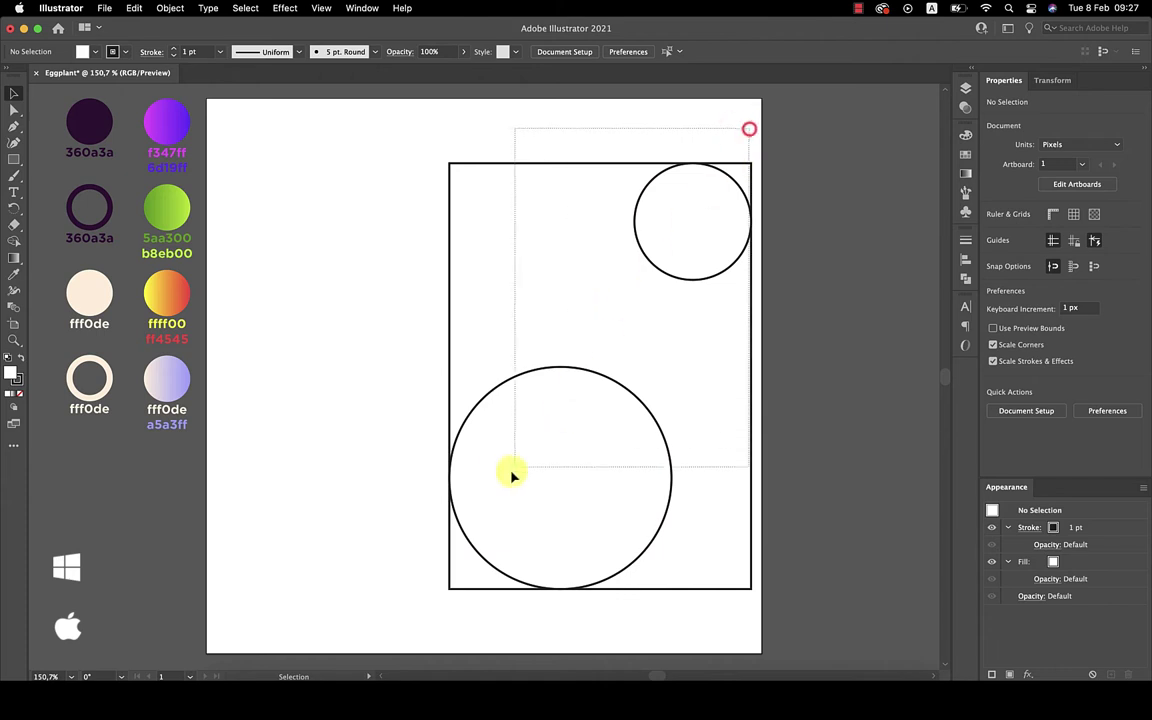
pyautogui.moveTo(751, 358)
pyautogui.mouseDown()
pyautogui.moveTo(620, 375)
pyautogui.moveTo(637, 376)
pyautogui.mouseUp()
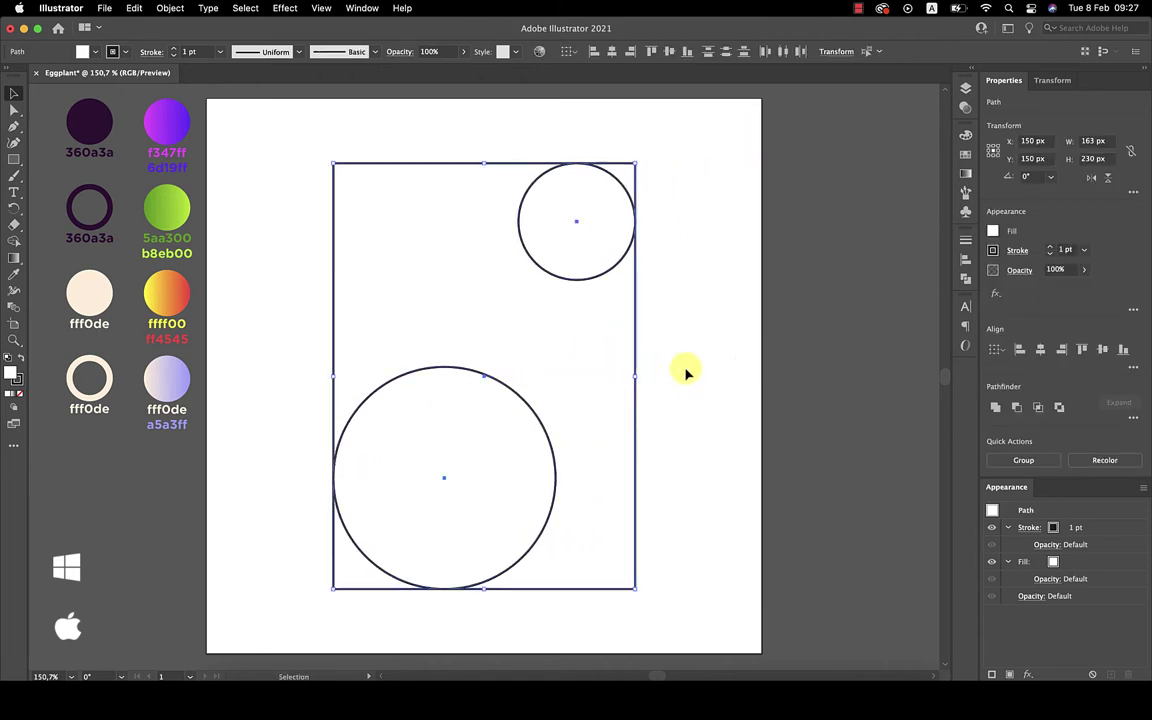
pyautogui.click(687, 372)
pyautogui.click(634, 379)
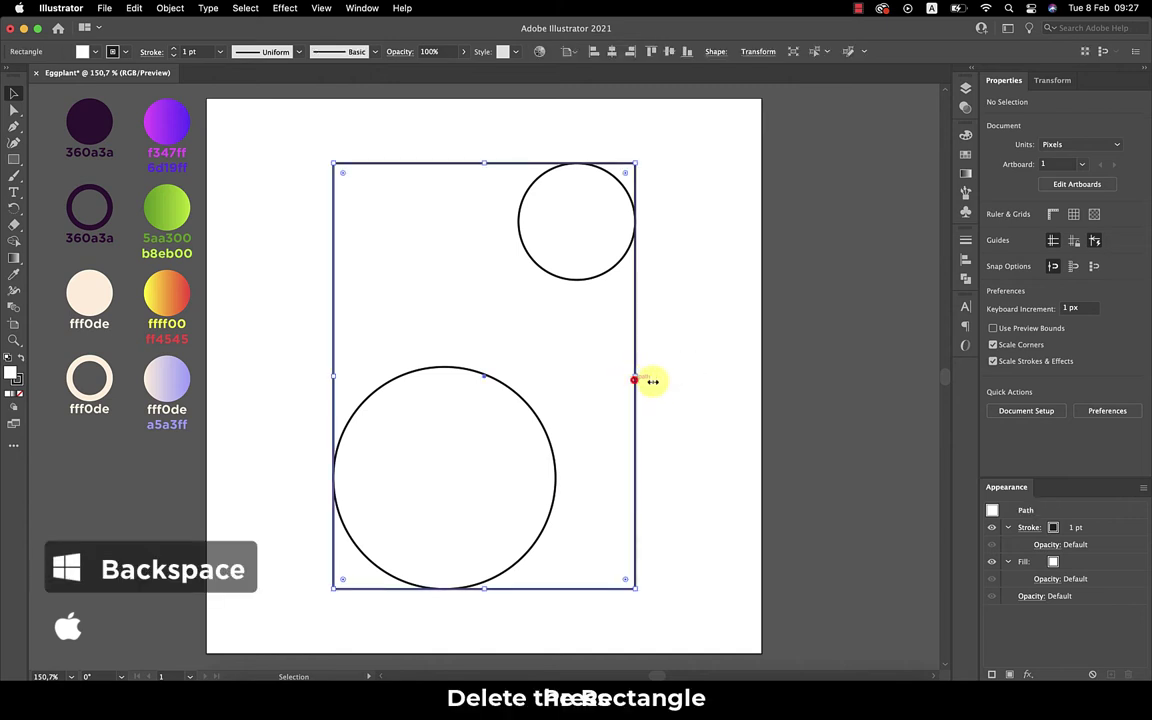
pyautogui.press('BackSpace')
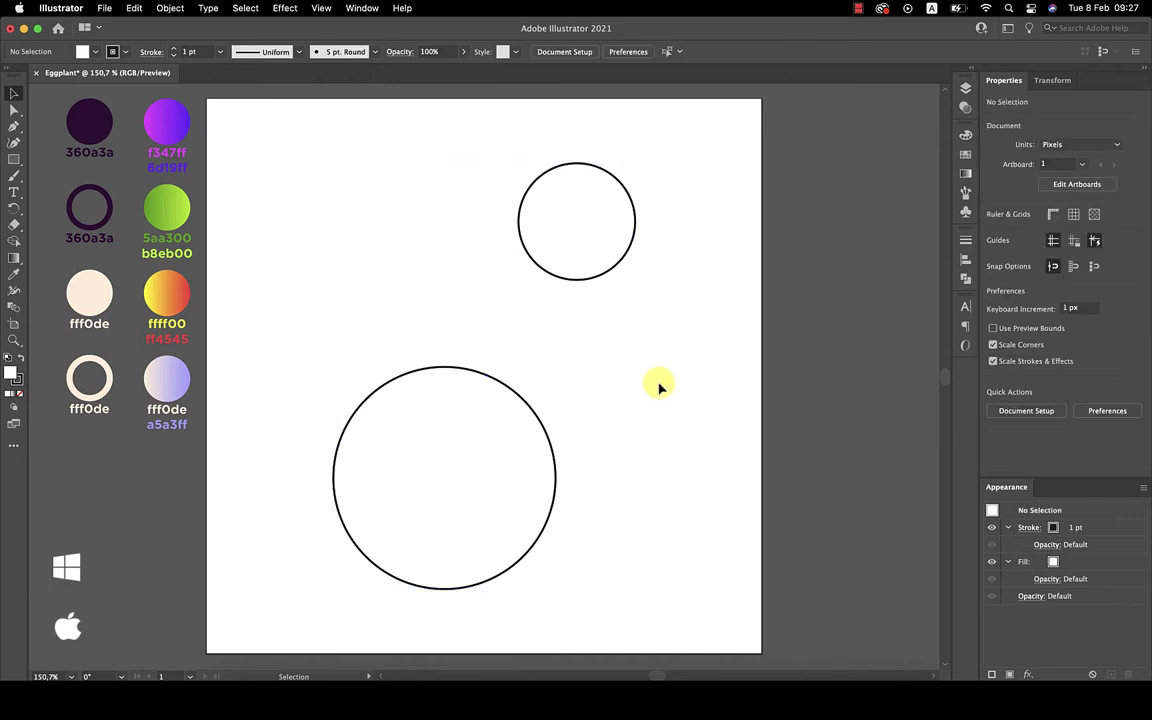
pyautogui.press('p')
pyautogui.press('p')
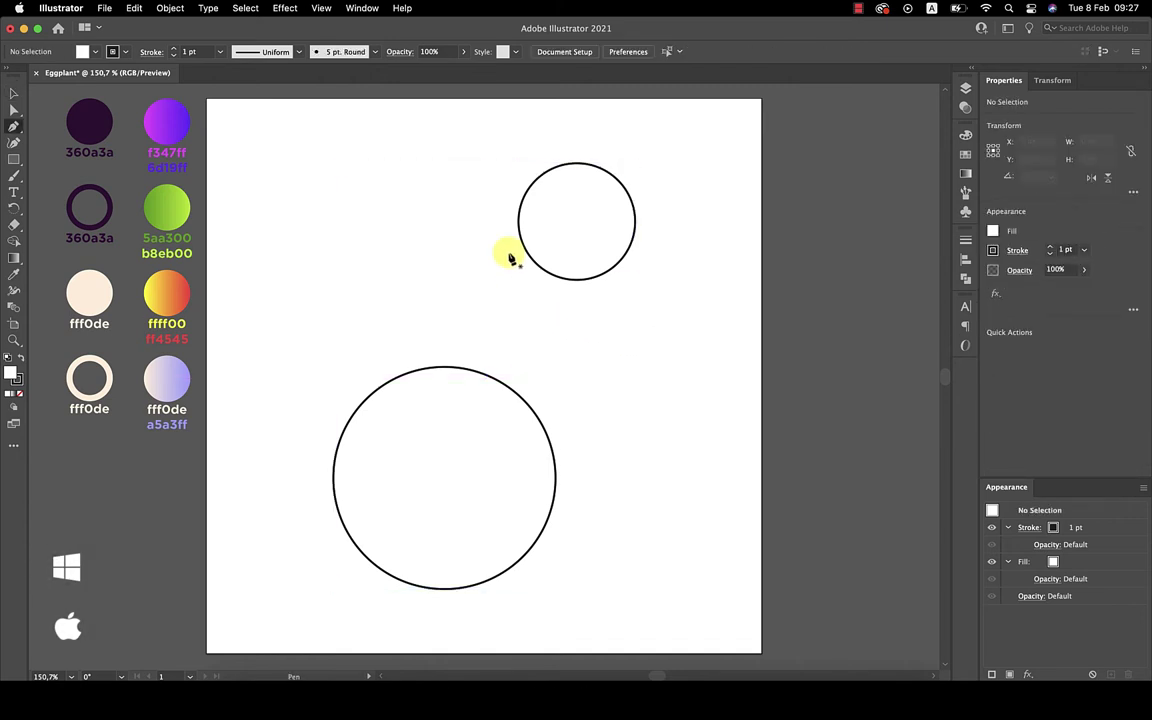
# - Draw a closed curved Pen outline wrapping around the small and big circles
pyautogui.moveTo(518, 229); pyautogui.dragTo(525, 263)
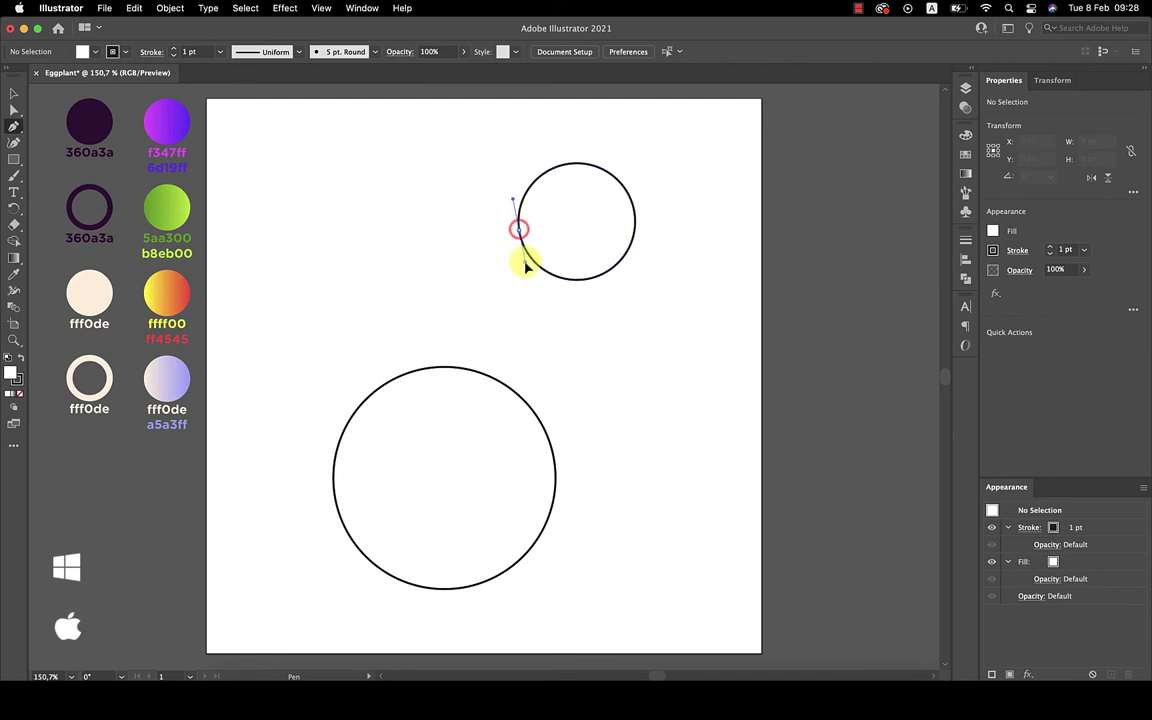
pyautogui.click(418, 374)
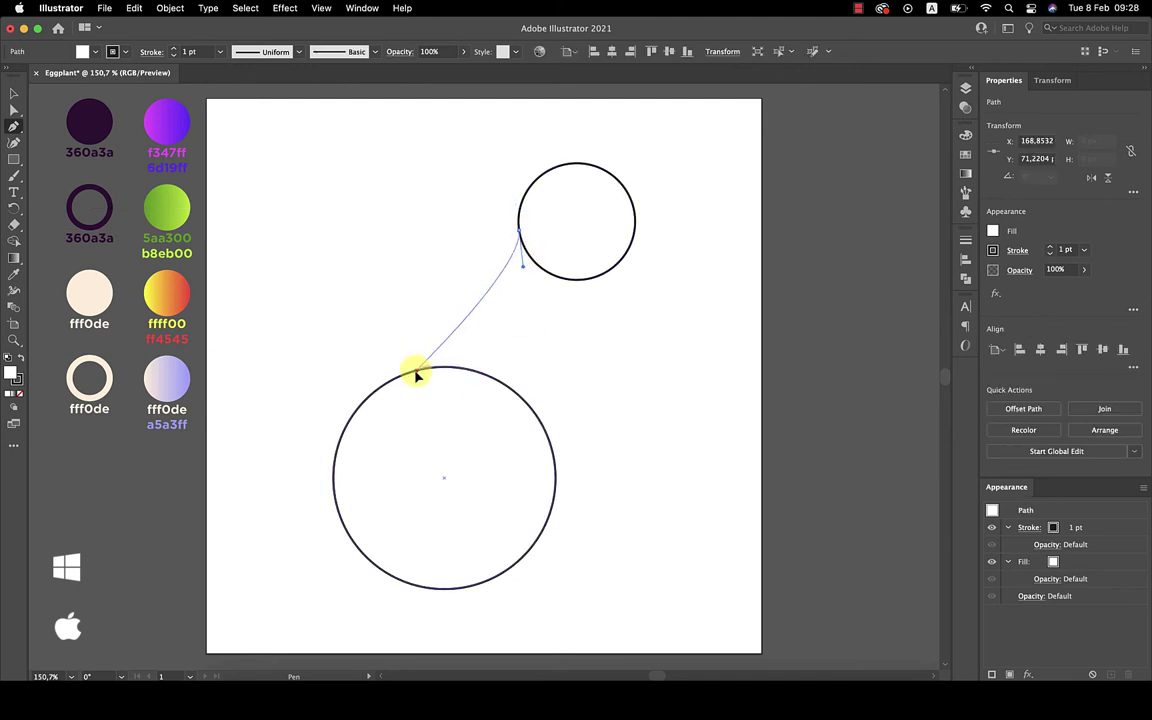
pyautogui.moveTo(418, 374); pyautogui.dragTo(336, 396)
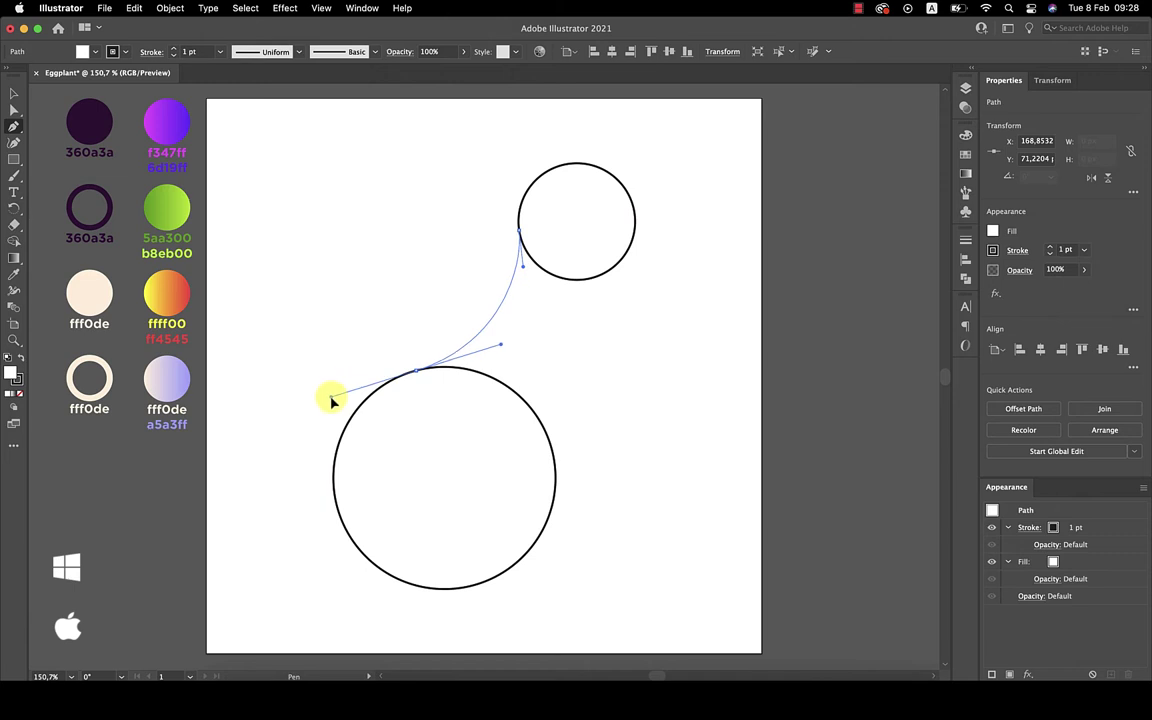
pyautogui.moveTo(418, 374); pyautogui.dragTo(463, 594)
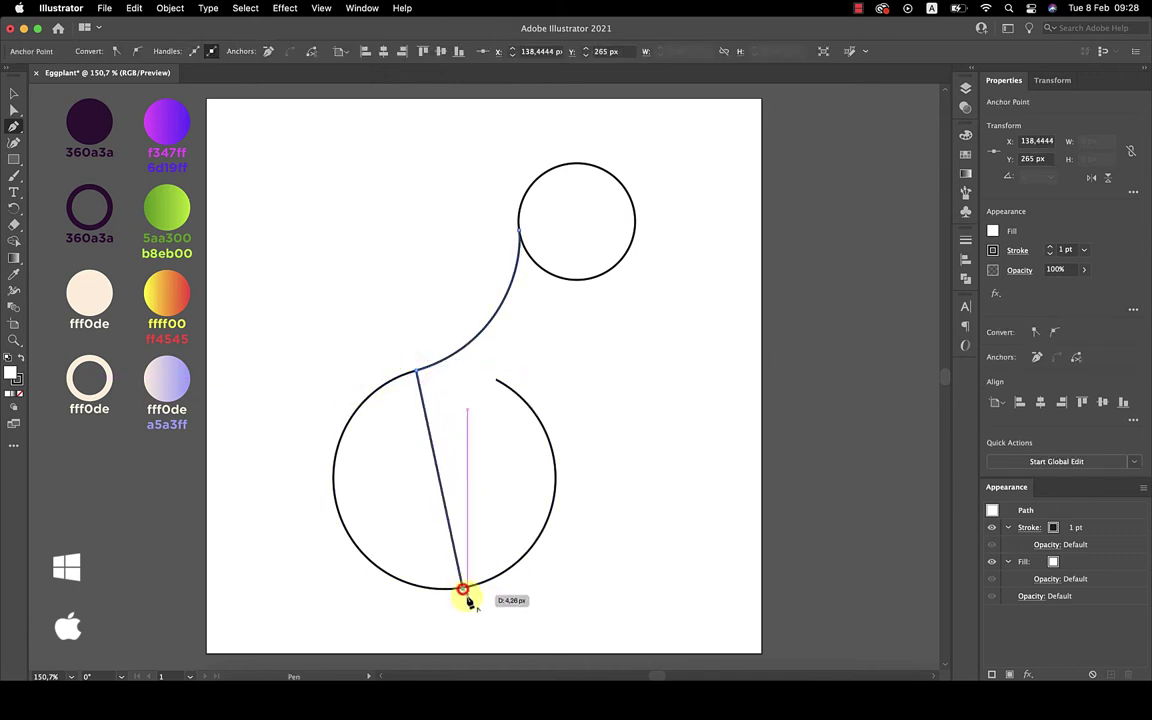
pyautogui.click(461, 589)
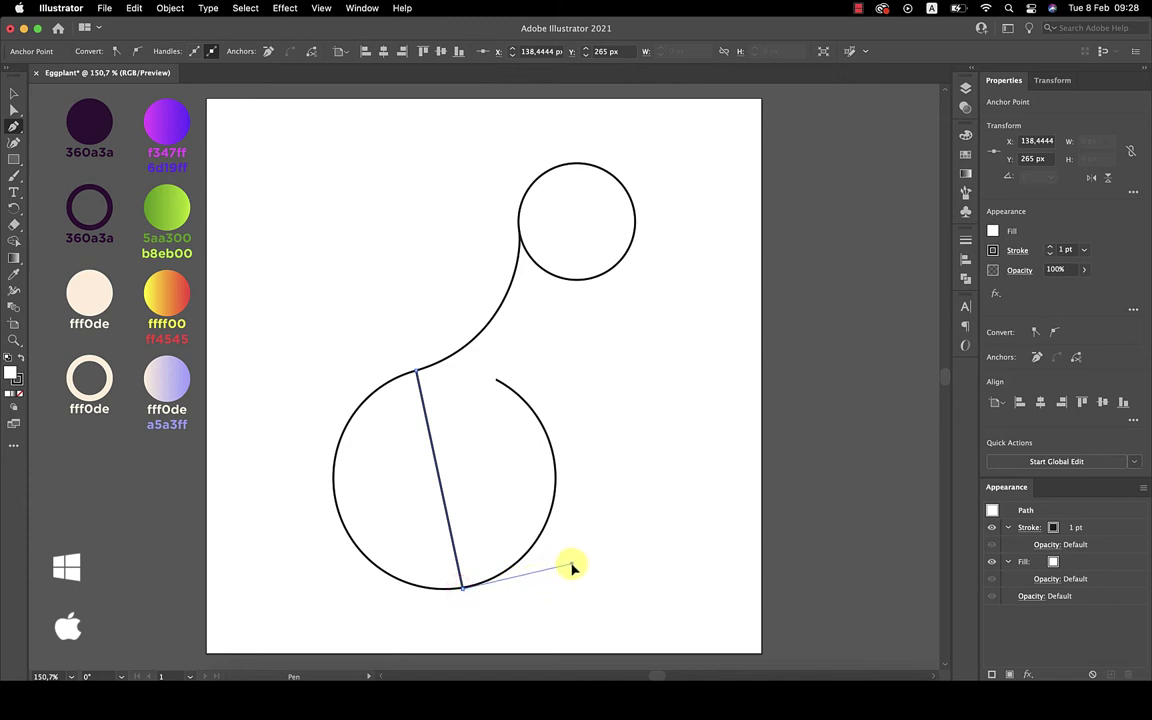
pyautogui.moveTo(572, 567); pyautogui.dragTo(575, 563)
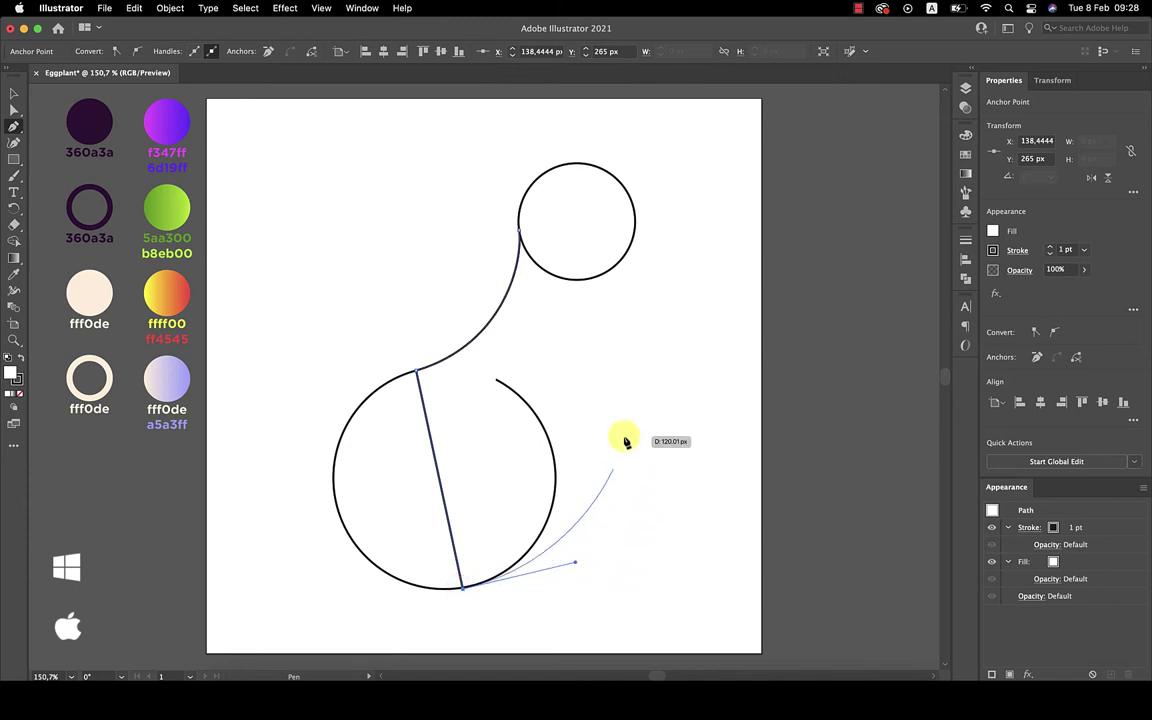
pyautogui.moveTo(636, 224); pyautogui.dragTo(625, 121)
pyautogui.click(636, 224)
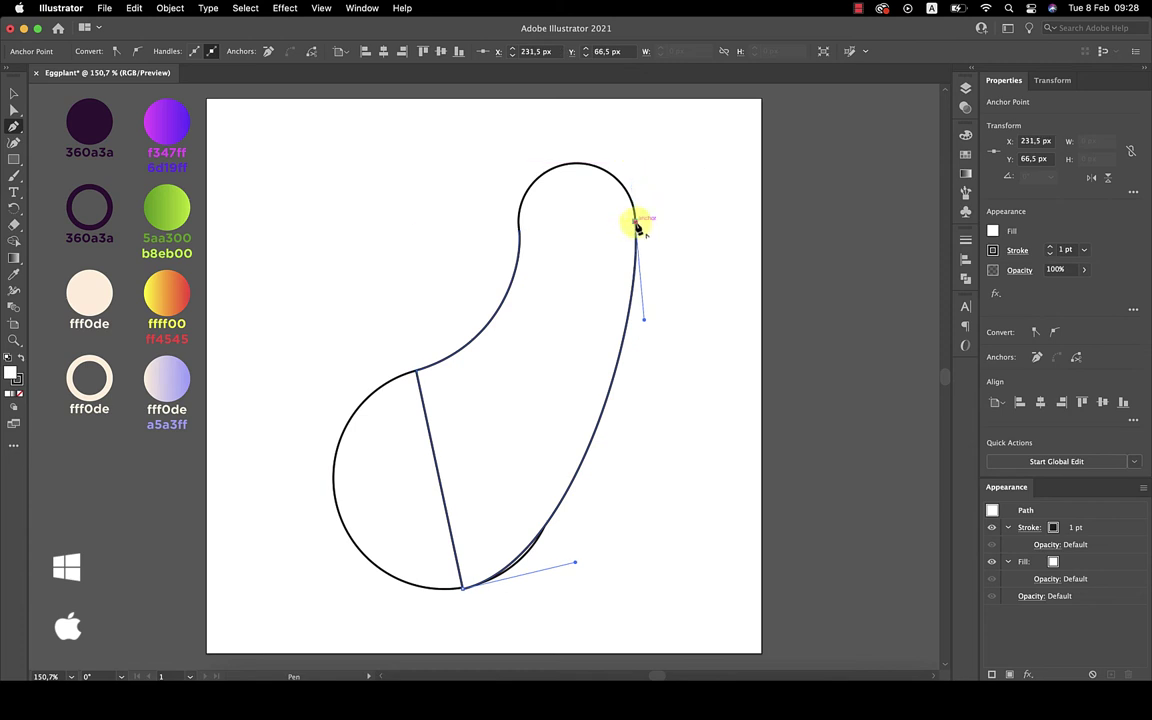
pyautogui.click(520, 233)
# - Smooth the outline's lower-right curve, then select the outline and both circles
pyautogui.press('a')
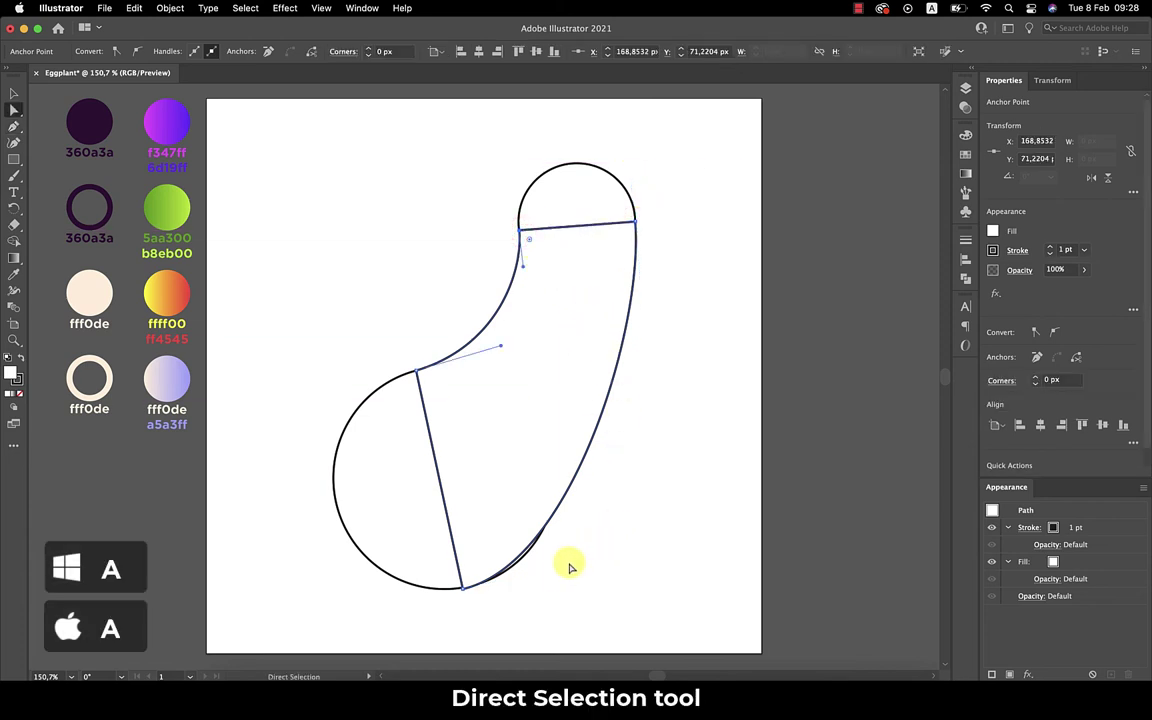
pyautogui.click(463, 588)
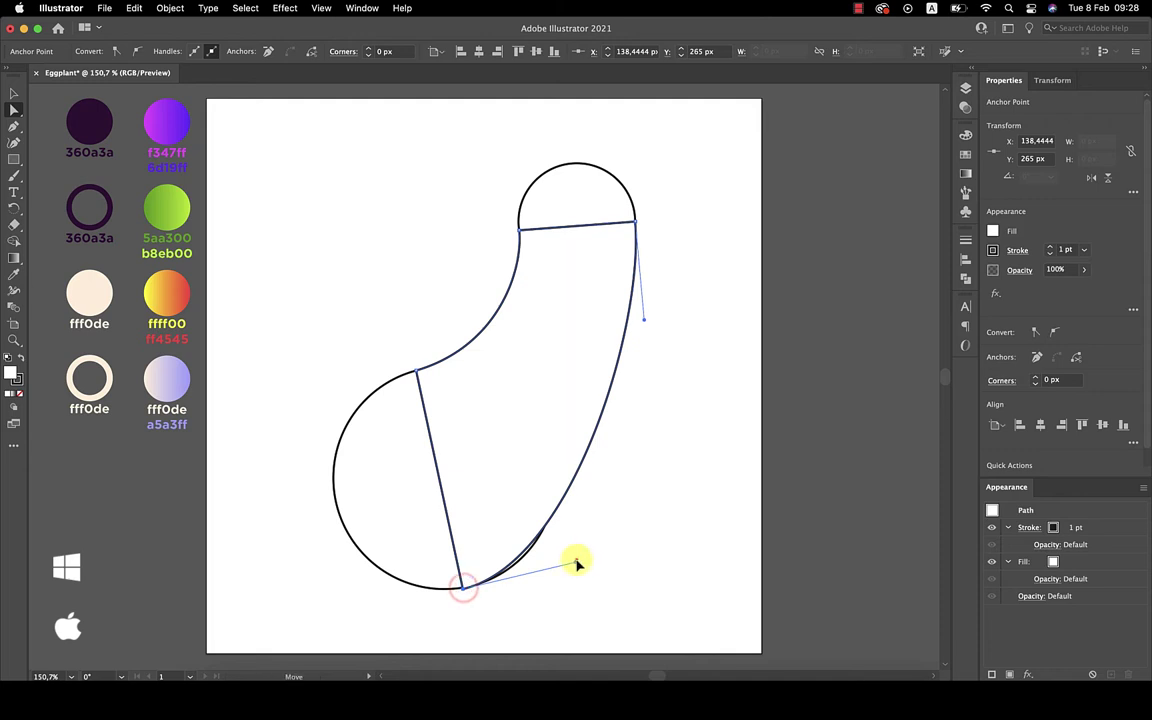
pyautogui.moveTo(577, 565); pyautogui.dragTo(632, 556)
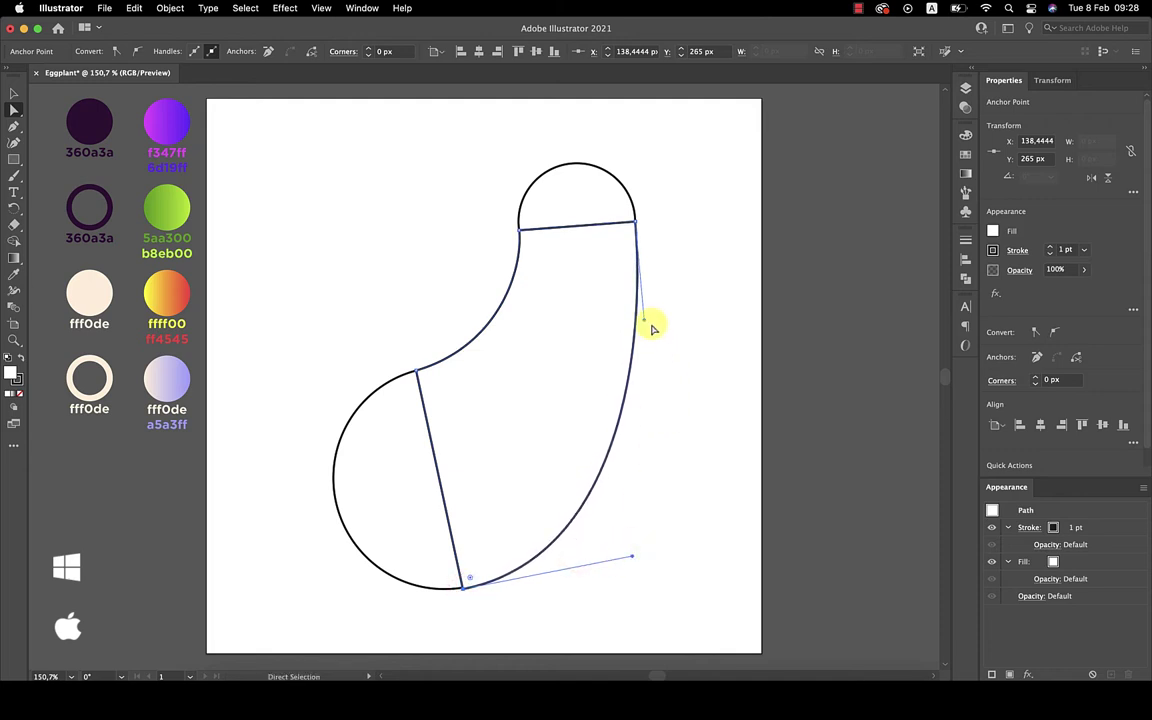
pyautogui.press('v')
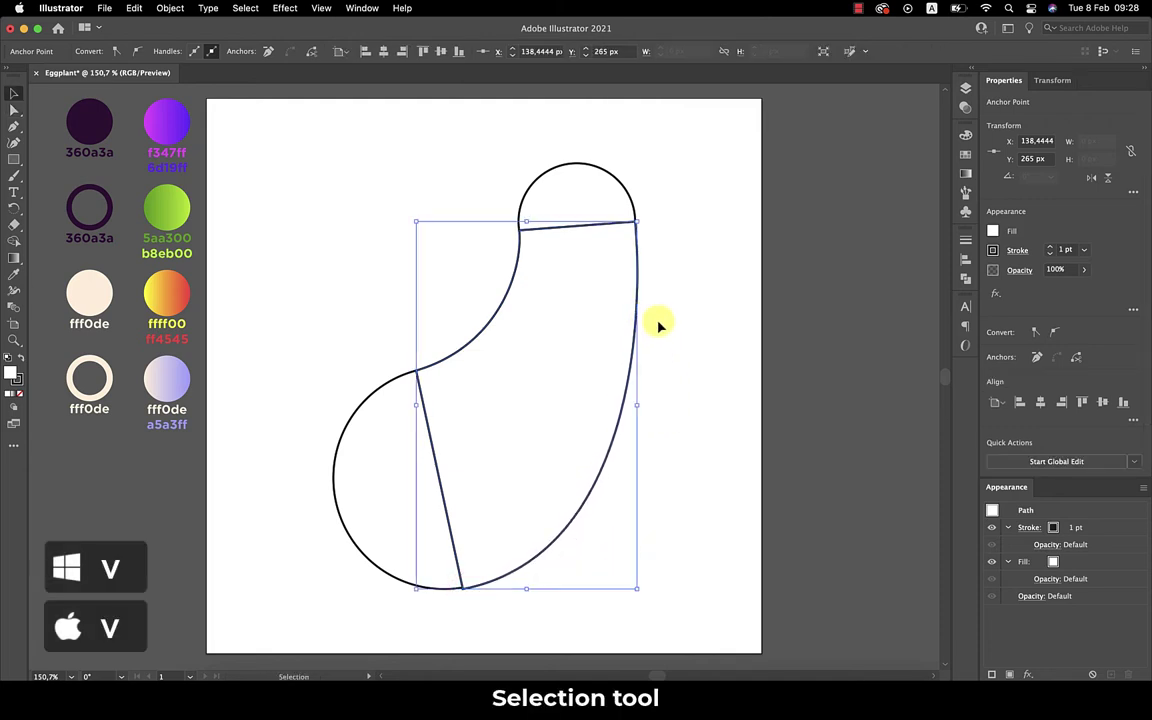
pyautogui.moveTo(679, 177); pyautogui.dragTo(345, 592)
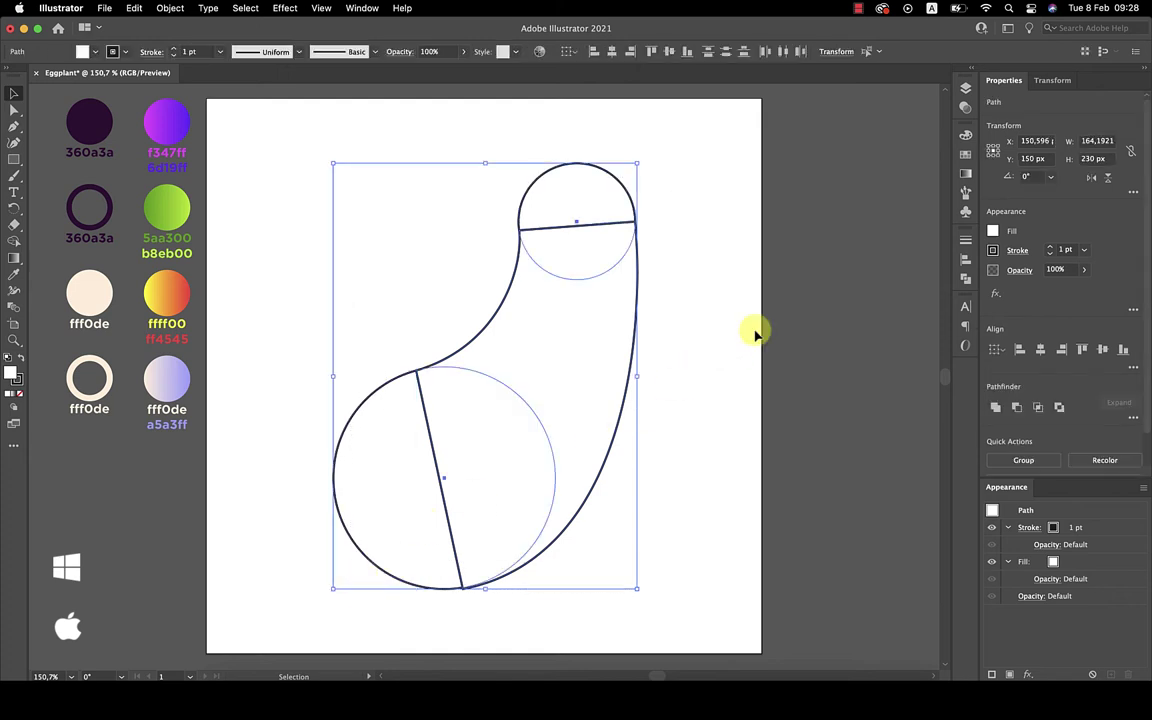
# - Unite the outline and both circles into one shape with Pathfinder
pyautogui.click(965, 277)
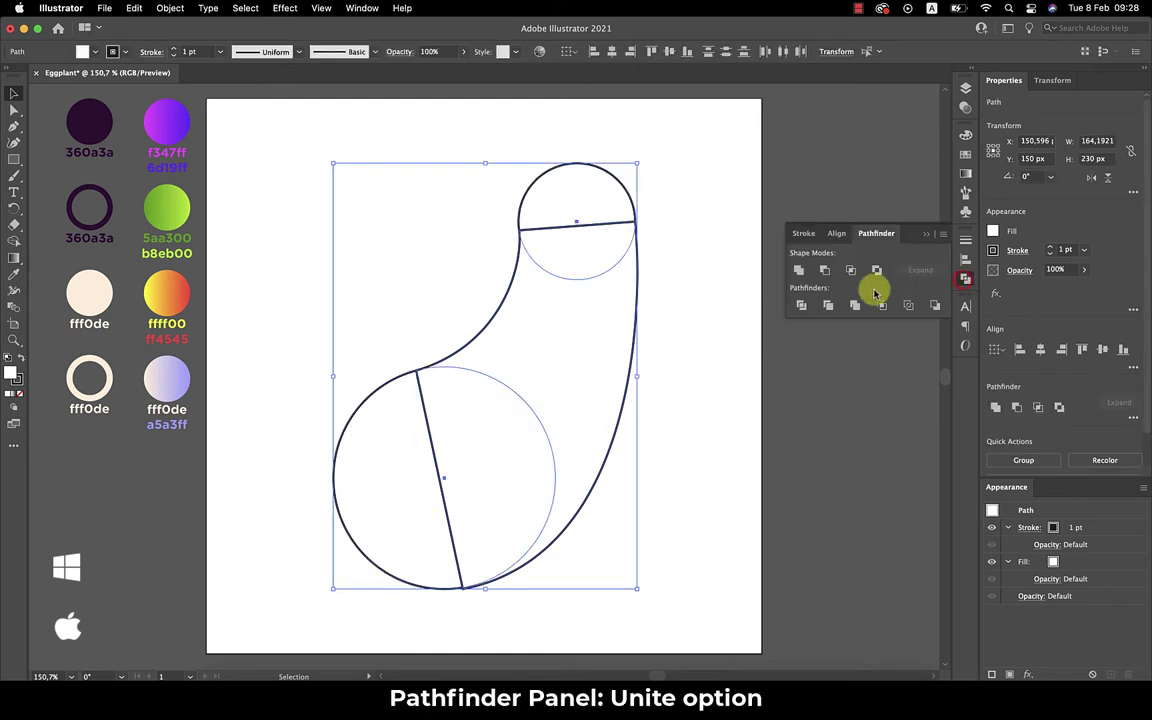
pyautogui.click(799, 270)
pyautogui.click(927, 233)
# - Convert the upper-right anchor to smooth and reshape the eggplant's right side
pyautogui.press('a')
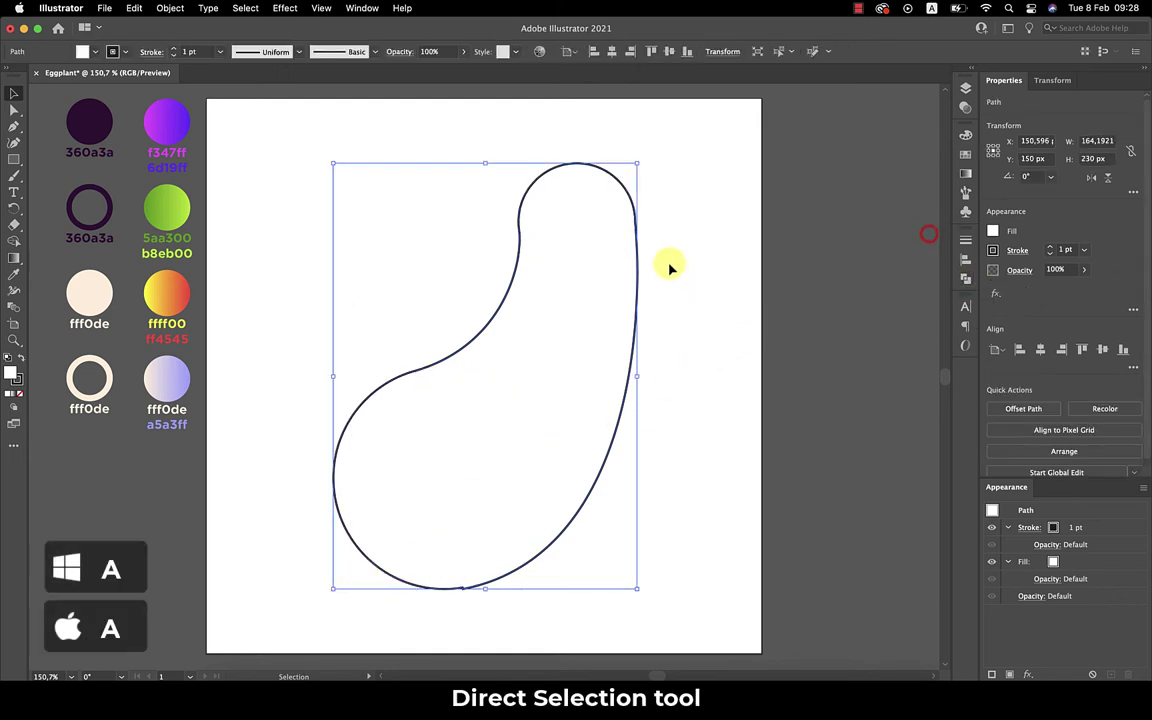
pyautogui.press('a')
pyautogui.click(635, 222)
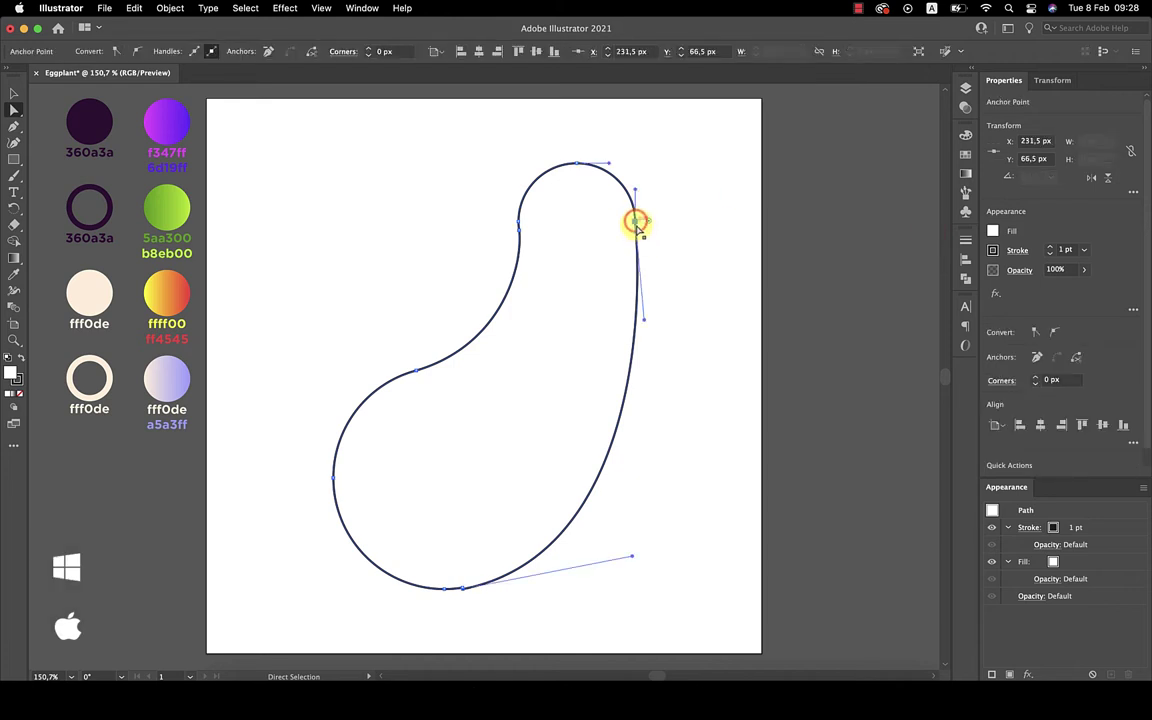
pyautogui.click(138, 51)
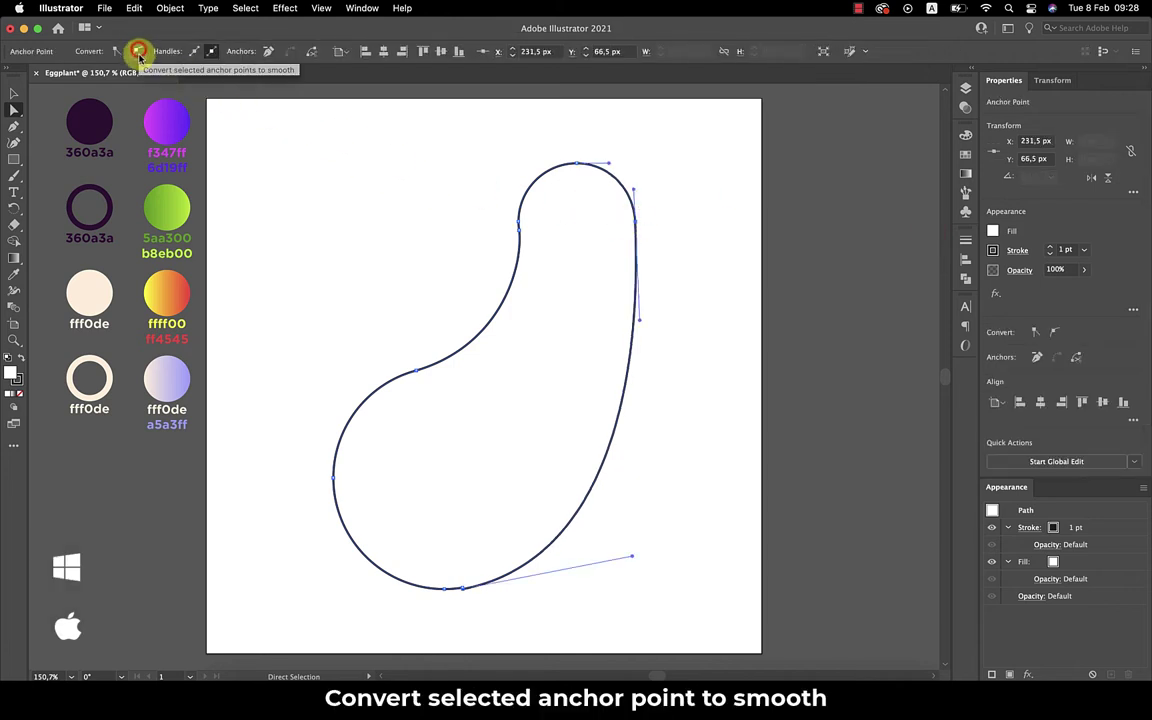
pyautogui.moveTo(637, 319)
pyautogui.mouseDown()
pyautogui.moveTo(659, 340)
pyautogui.moveTo(669, 318)
pyautogui.mouseUp()
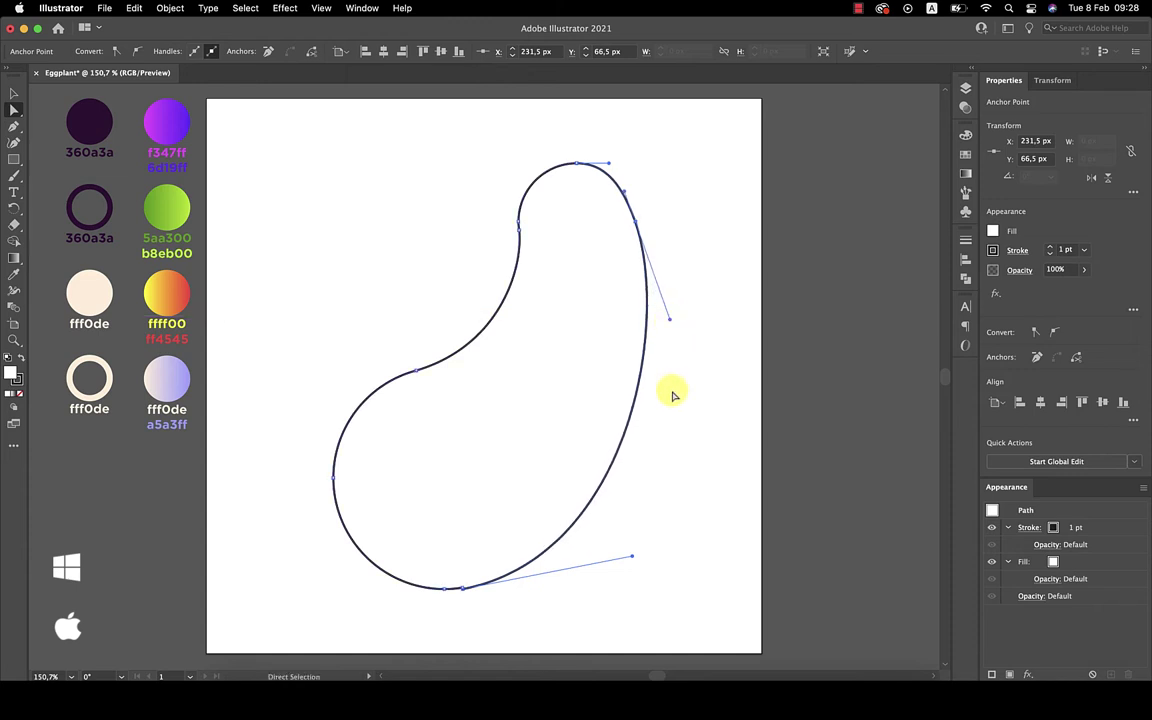
# - Remove the extra bottom anchor and make the bottom a smooth, rounded curve
pyautogui.press('-')
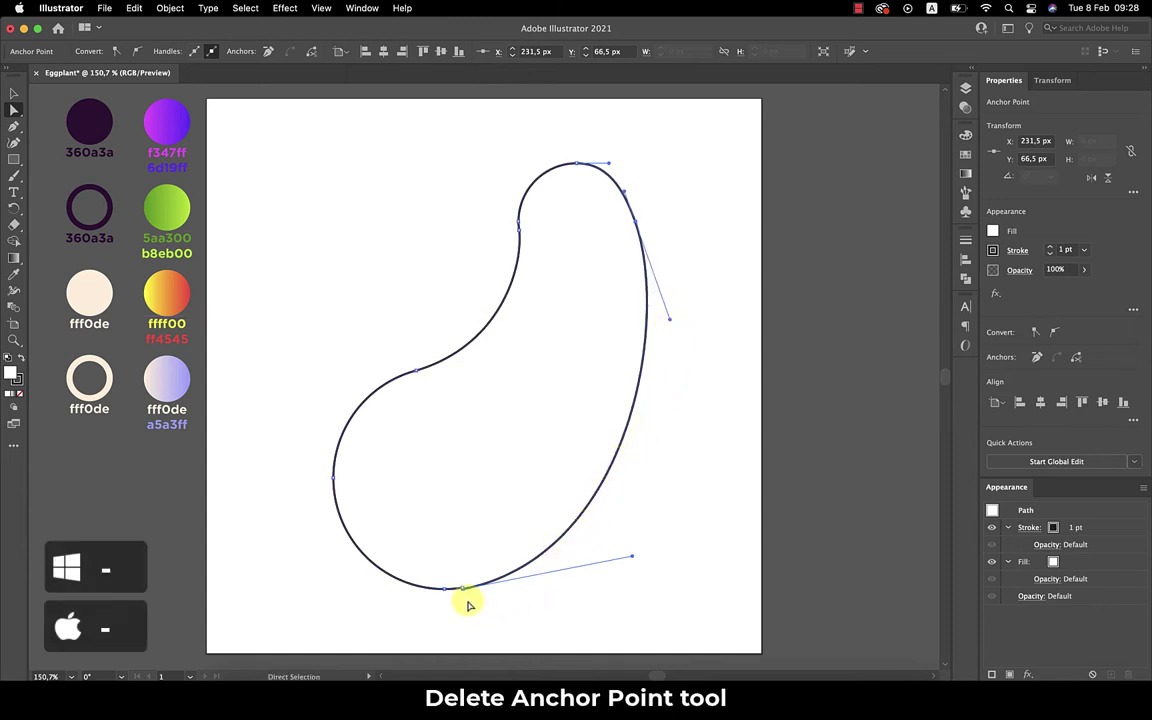
pyautogui.click(462, 589)
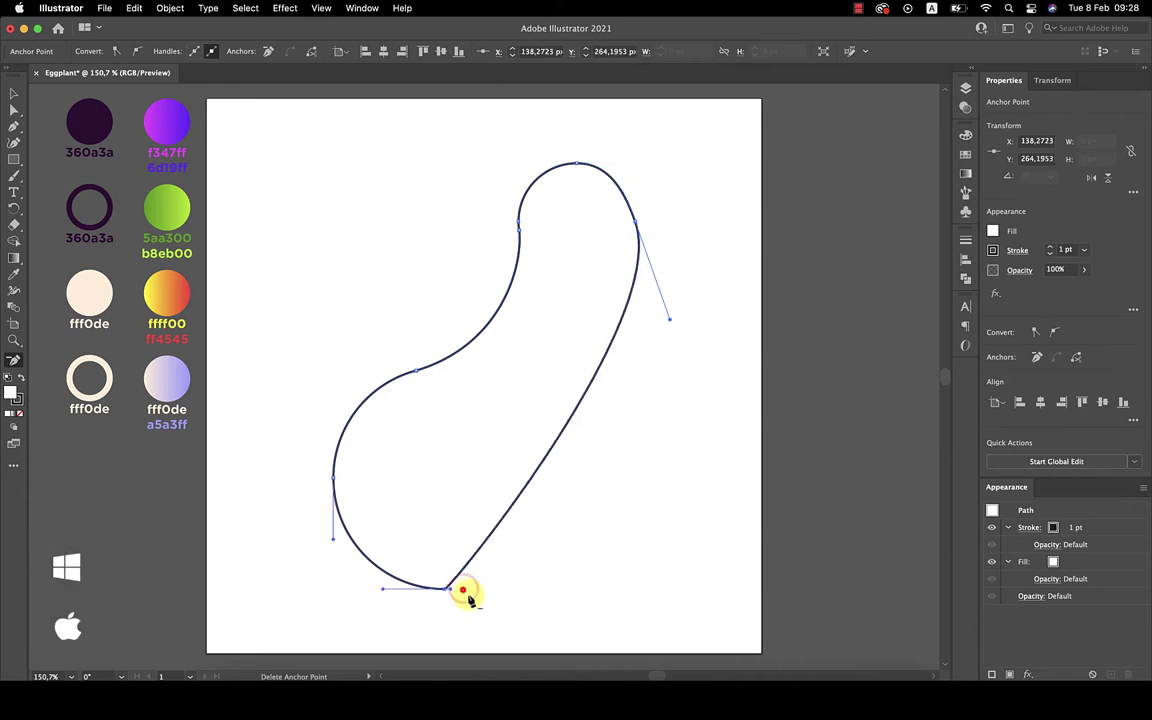
pyautogui.press('a')
pyautogui.click(444, 589)
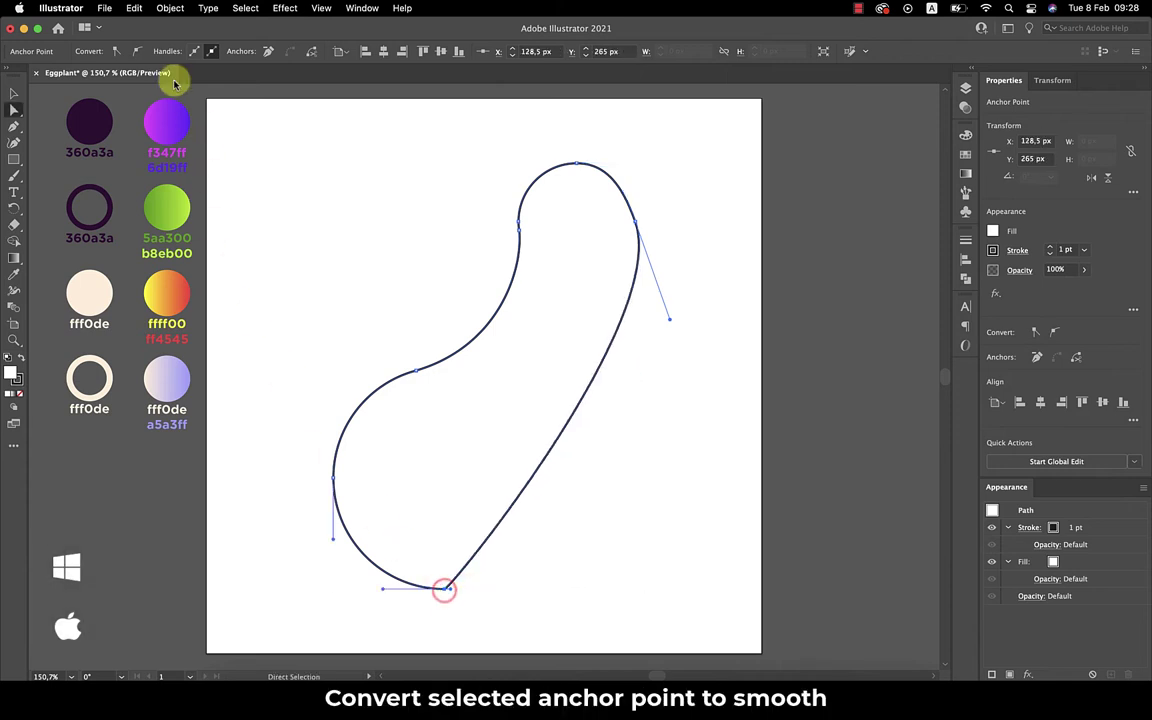
pyautogui.click(137, 51)
pyautogui.moveTo(453, 592); pyautogui.dragTo(641, 585)
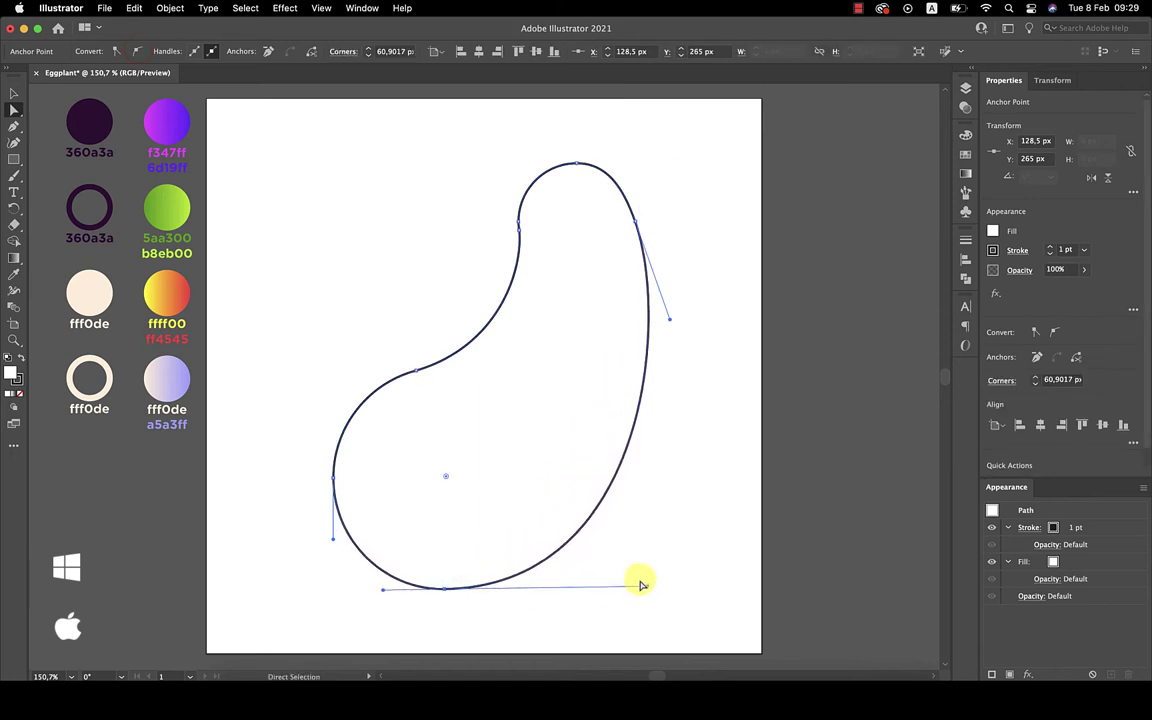
# - Remove an extra inner anchor and smooth the inner left bend
pyautogui.press('-')
pyautogui.click(417, 373)
pyautogui.press('a')
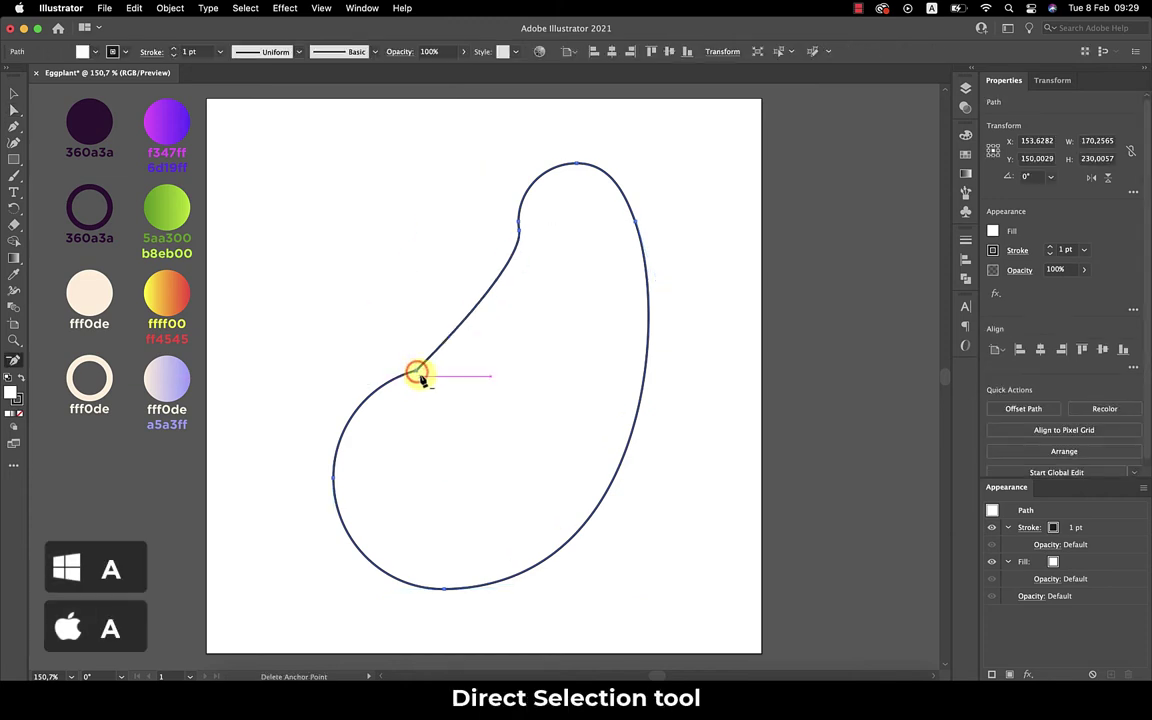
pyautogui.click(414, 370)
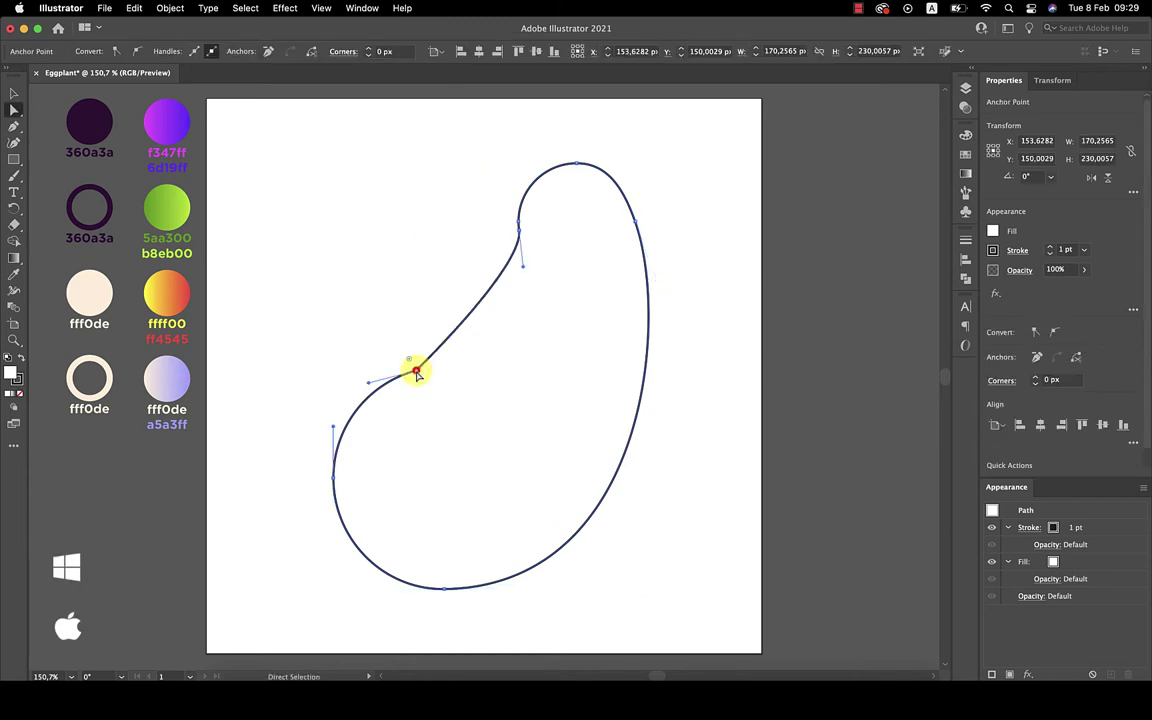
pyautogui.click(137, 51)
pyautogui.moveTo(454, 349)
pyautogui.mouseDown()
pyautogui.moveTo(505, 343)
pyautogui.moveTo(516, 328)
pyautogui.mouseUp()
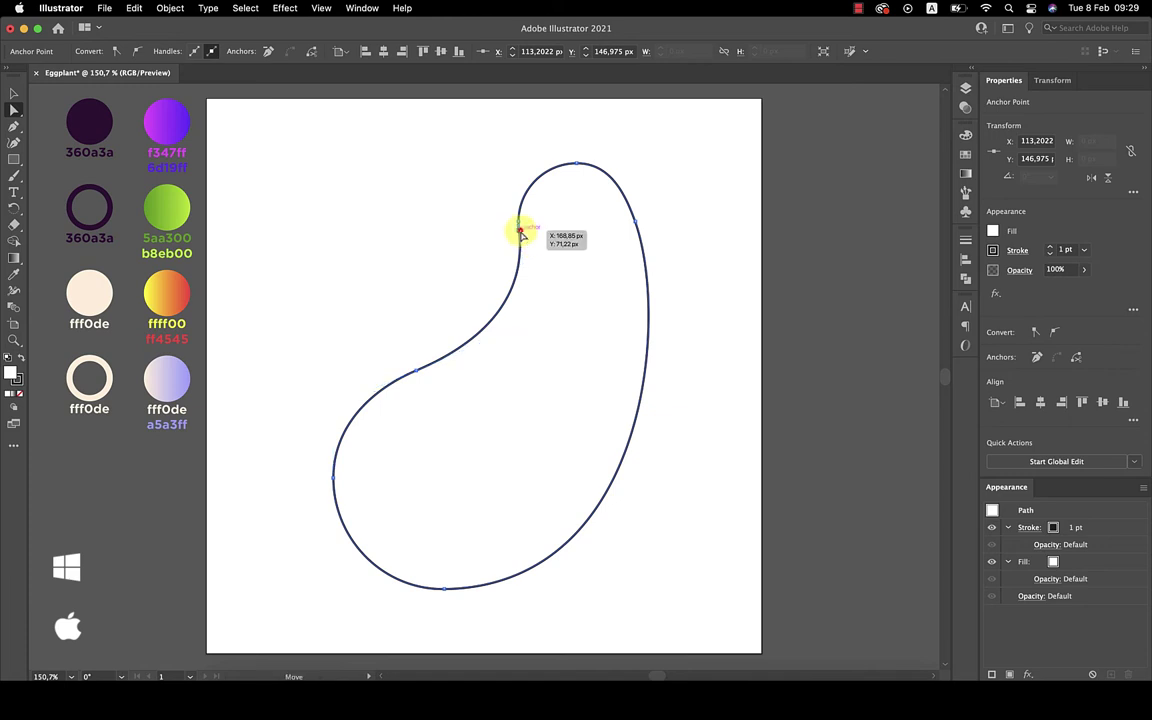
# - Convert the upper-left neck anchor to smooth and reshape the curve below it
pyautogui.moveTo(521, 234); pyautogui.dragTo(521, 233)
pyautogui.press('-')
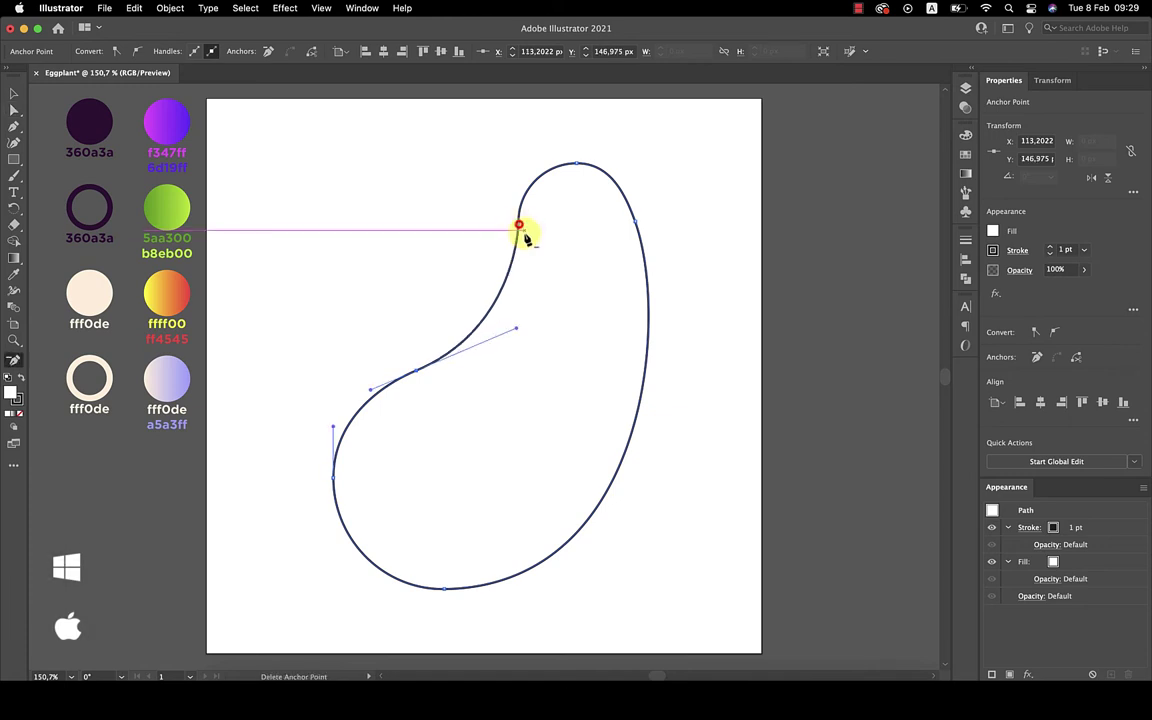
pyautogui.press('a')
pyautogui.click(520, 228)
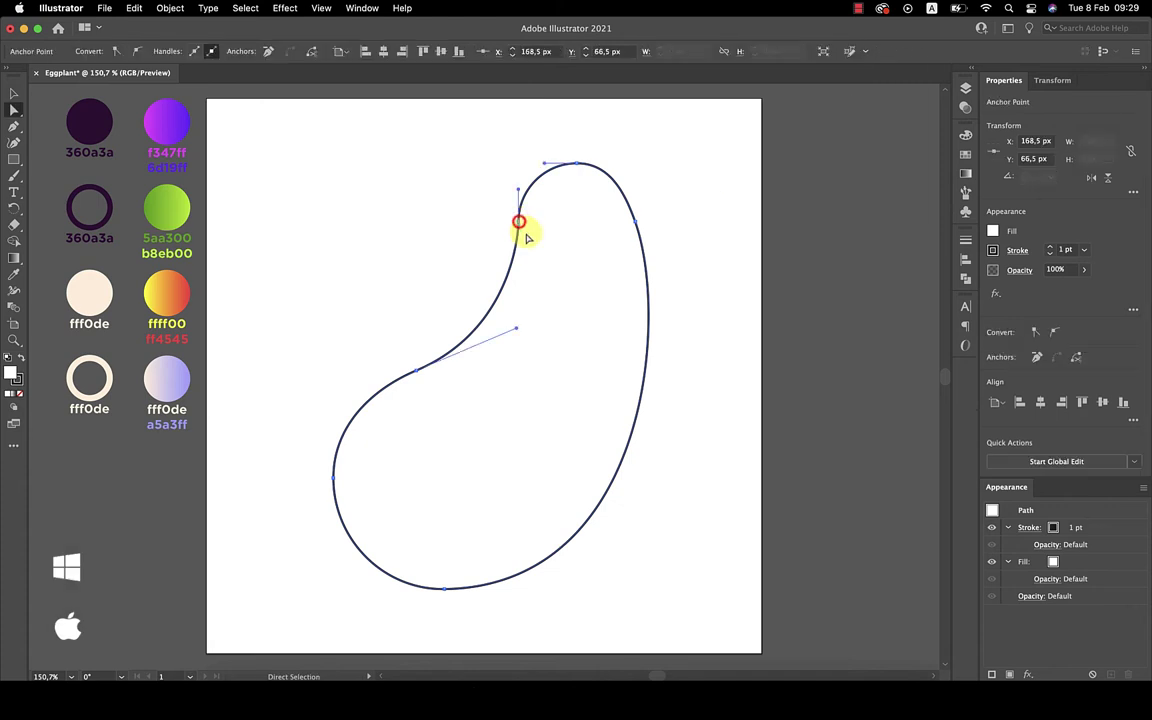
pyautogui.click(120, 51)
pyautogui.moveTo(519, 230); pyautogui.dragTo(519, 272)
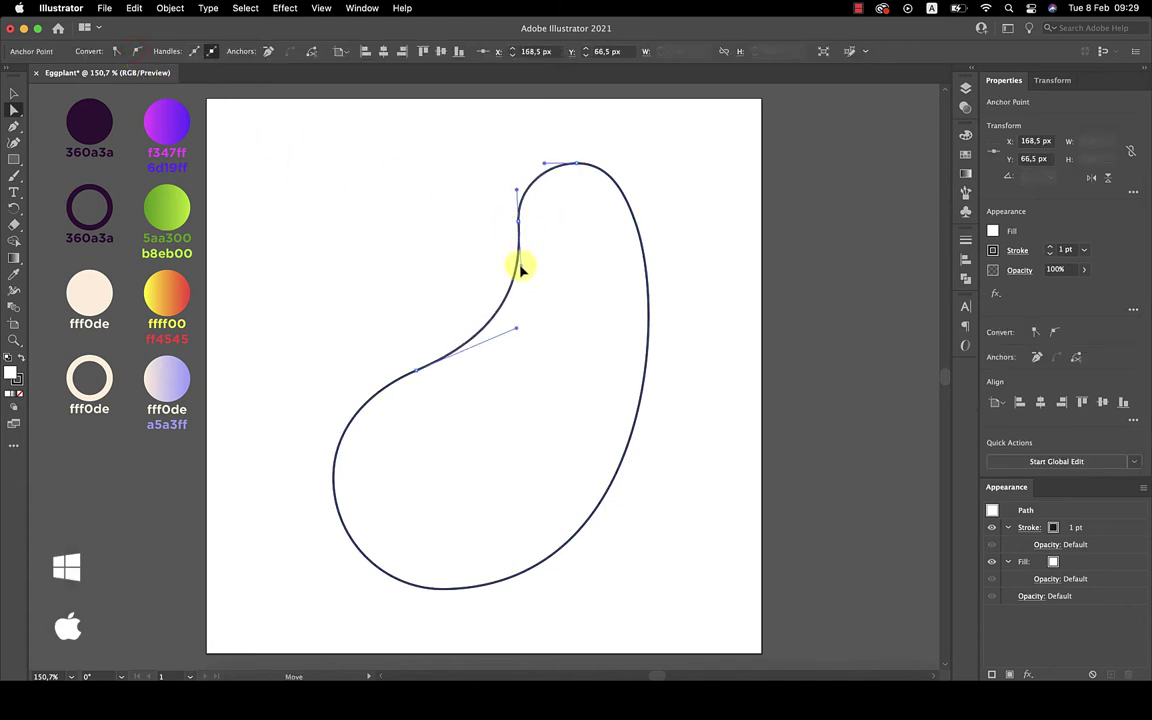
# - Level the top anchor's handles horizontally and shift the eggplant slightly left and down
pyautogui.click(577, 164)
pyautogui.moveTo(609, 162); pyautogui.dragTo(541, 162)
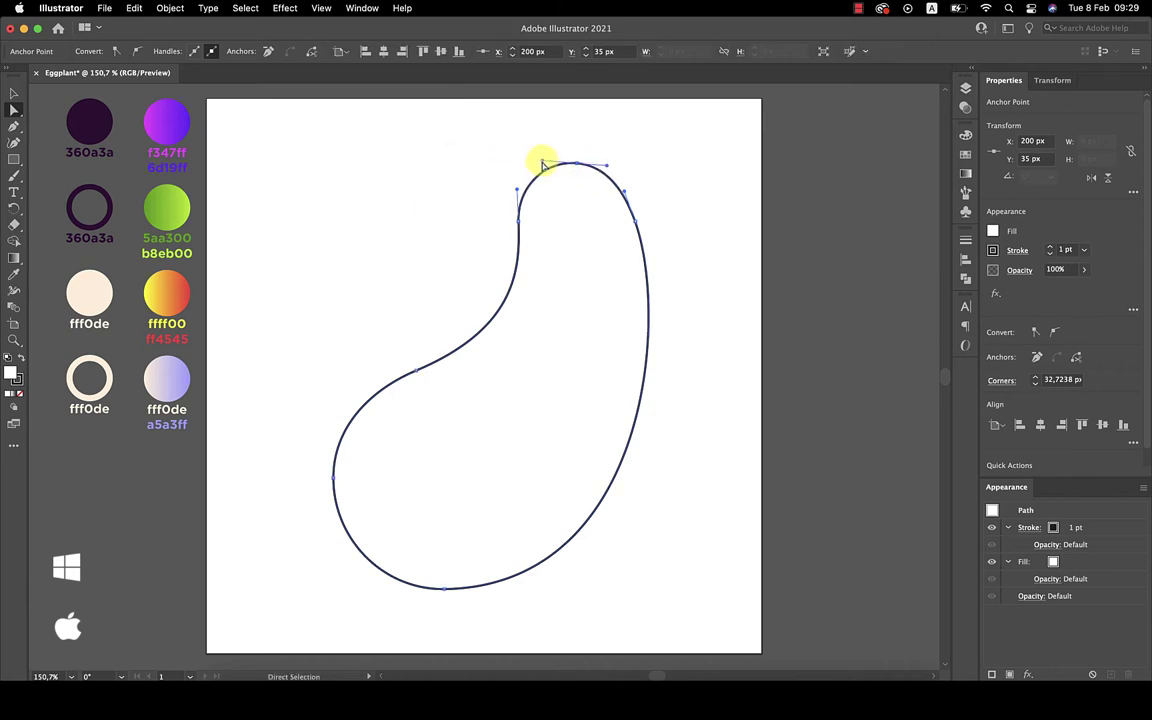
pyautogui.click(689, 290)
pyautogui.press('v')
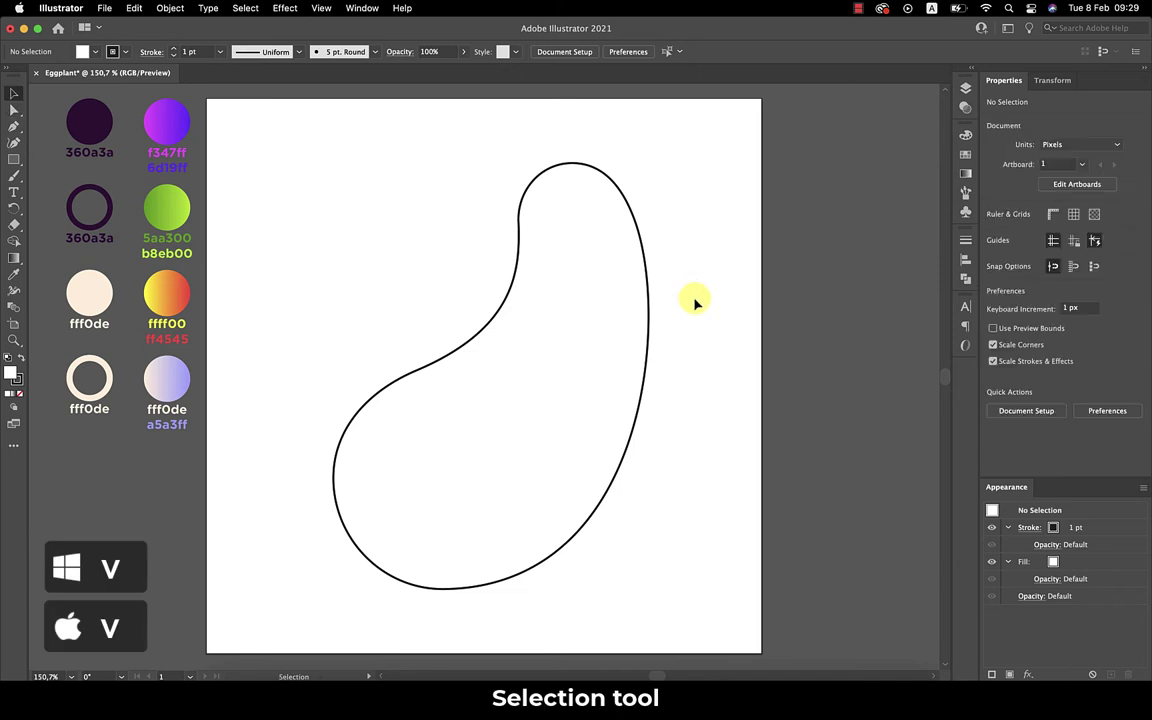
pyautogui.moveTo(652, 328); pyautogui.dragTo(630, 334)
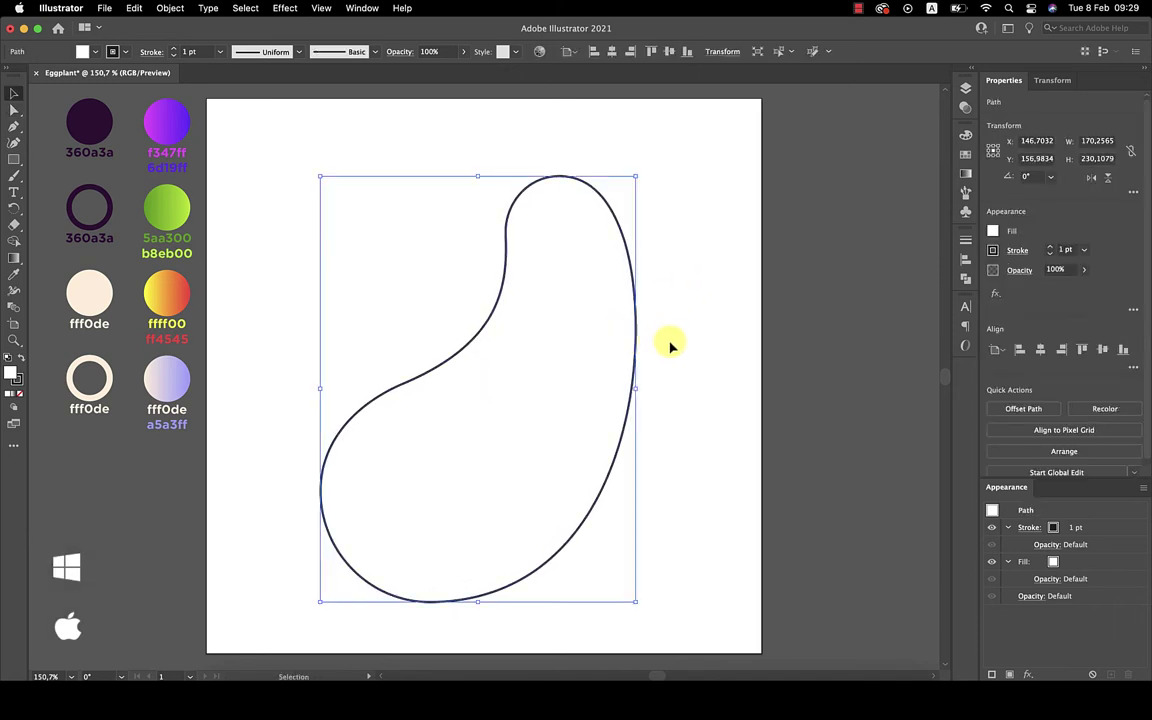
# - Apply the purple gradient swatch to the eggplant and make it radial
pyautogui.press('i')
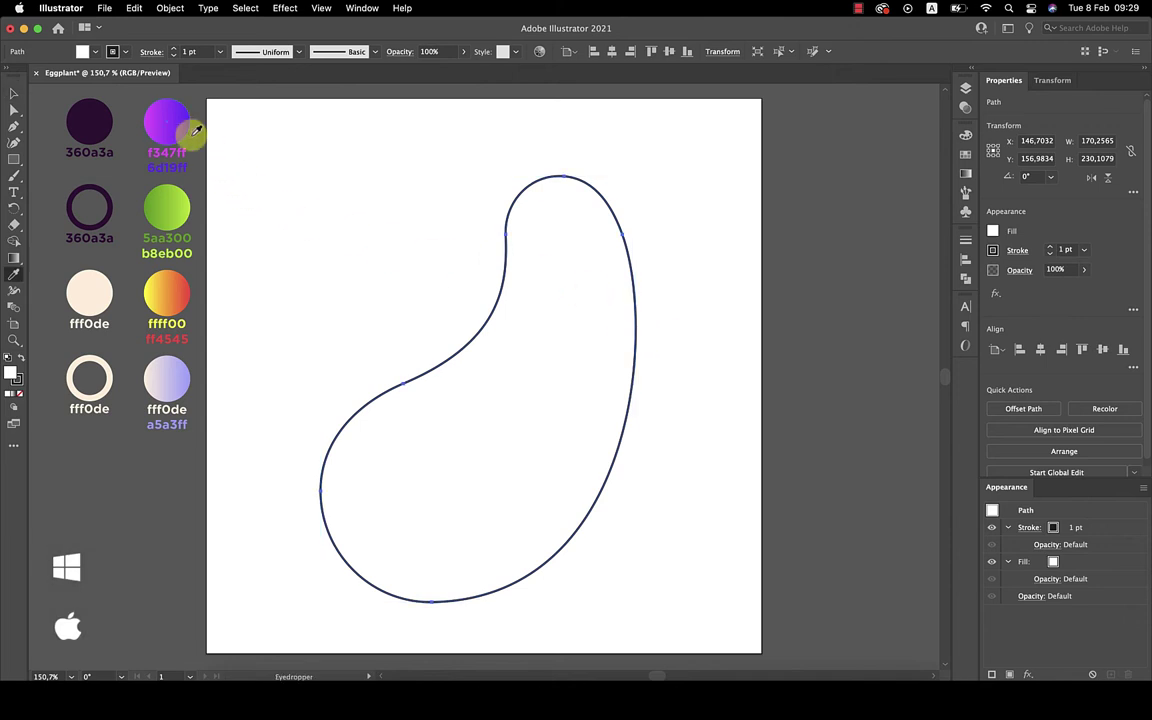
pyautogui.click(176, 121)
pyautogui.press('g')
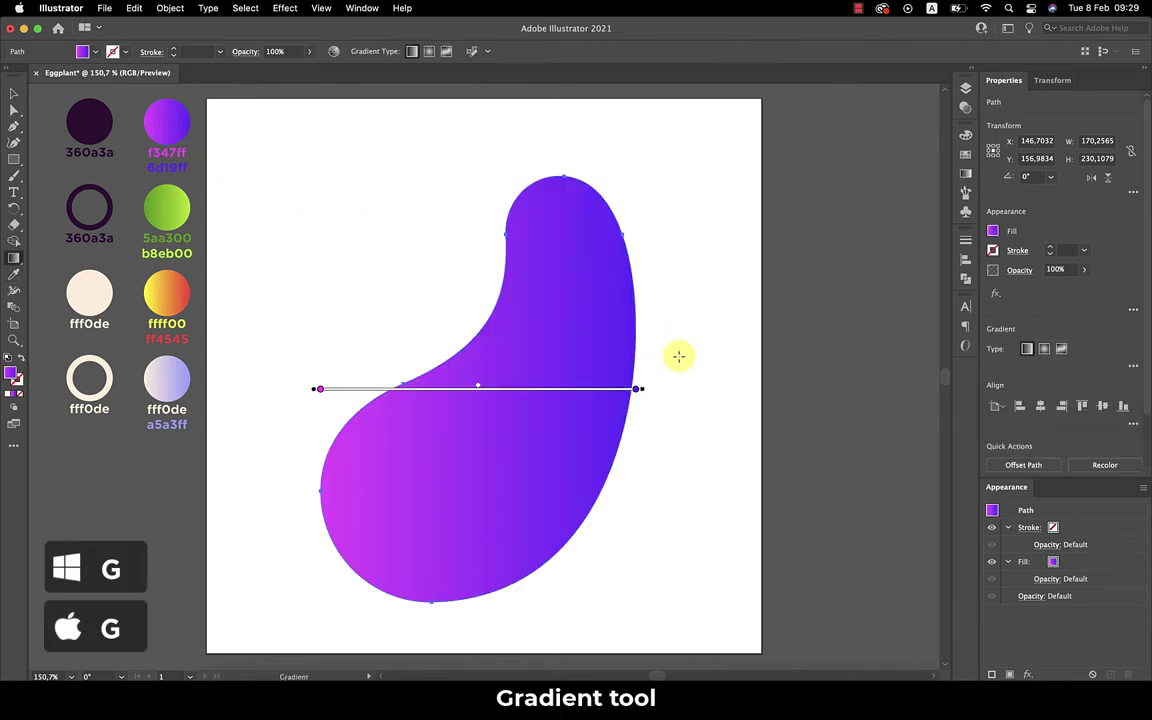
pyautogui.click(969, 173)
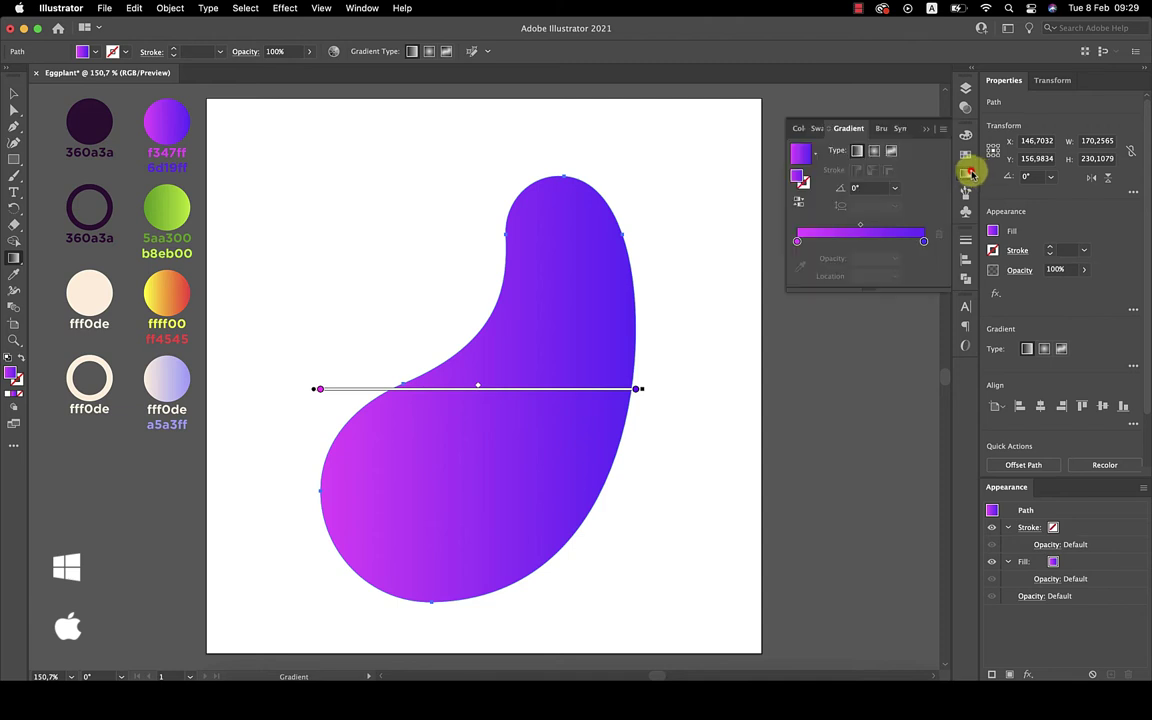
pyautogui.click(874, 151)
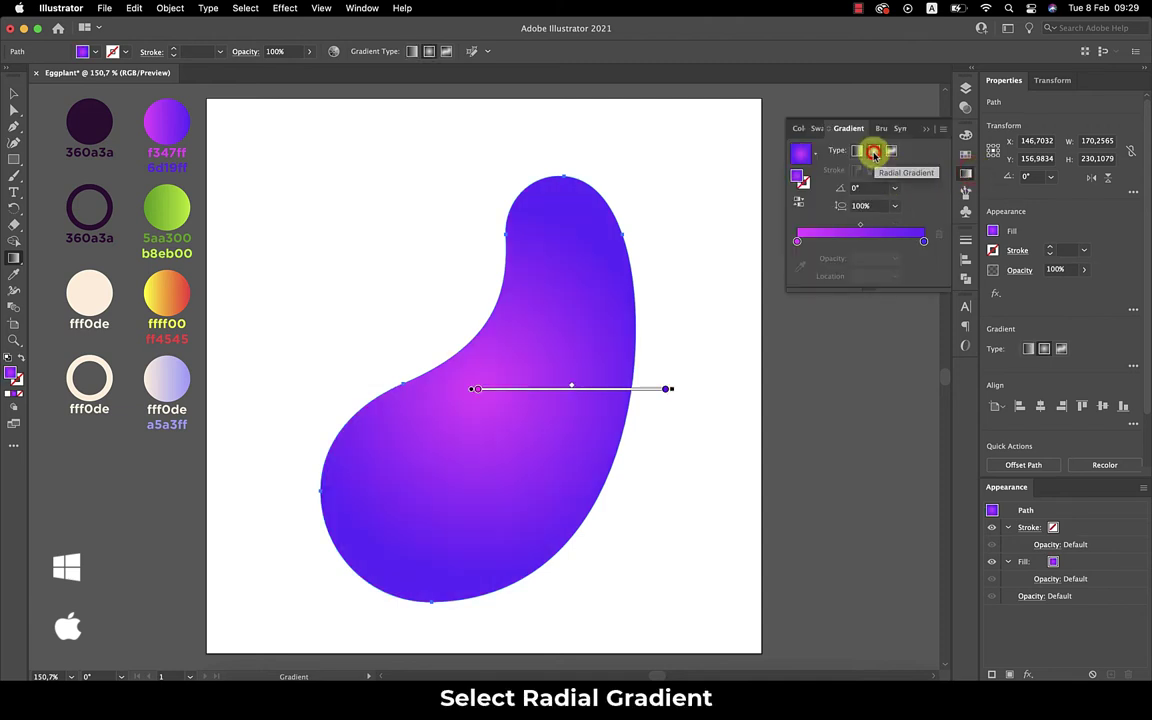
pyautogui.click(926, 129)
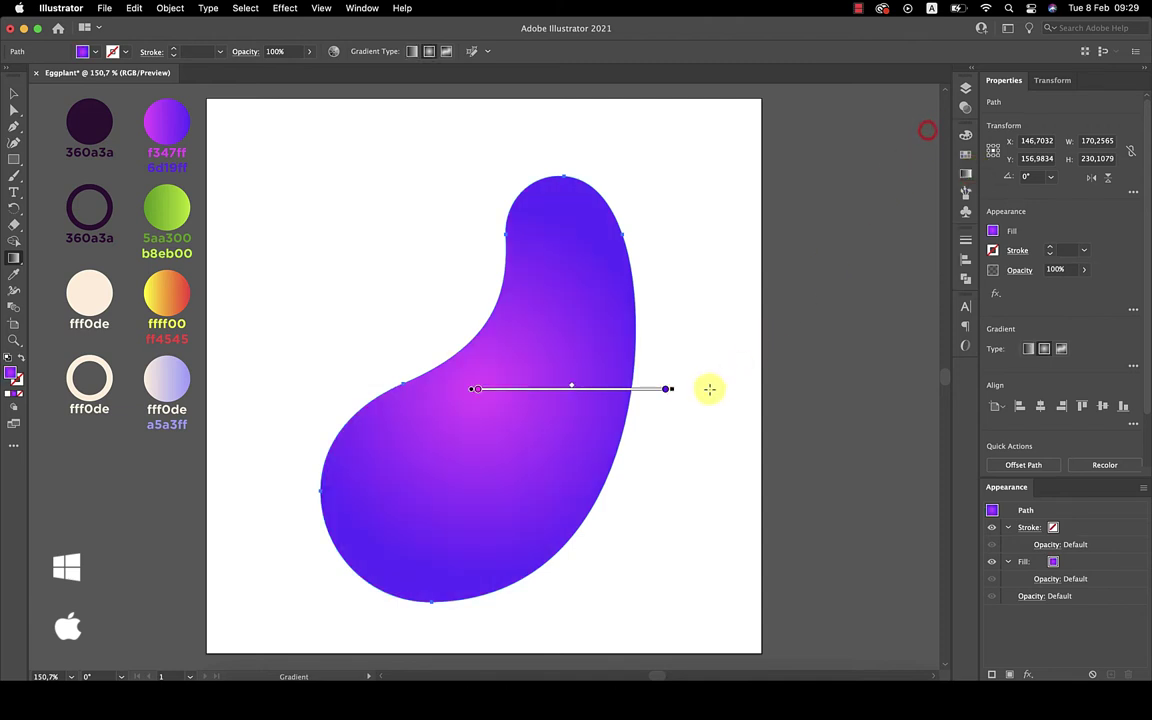
# - Move the gradient centre to the upper right and widen its radius
pyautogui.moveTo(672, 390); pyautogui.dragTo(833, 390)
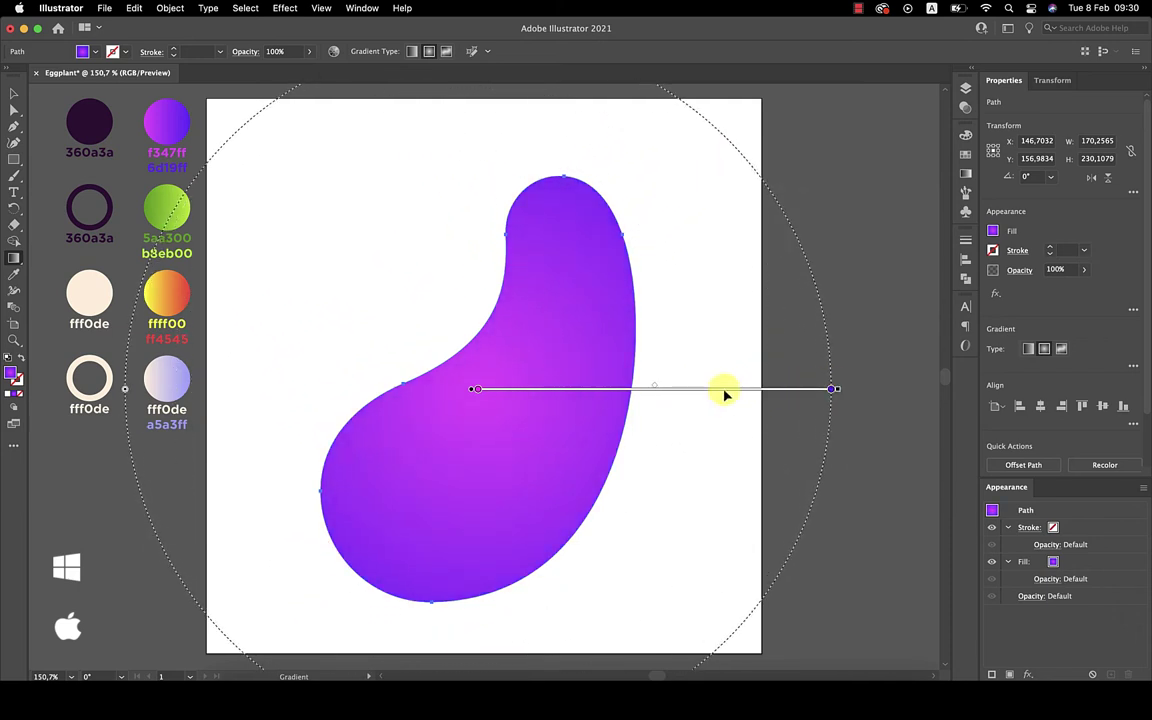
pyautogui.moveTo(725, 394); pyautogui.dragTo(864, 279)
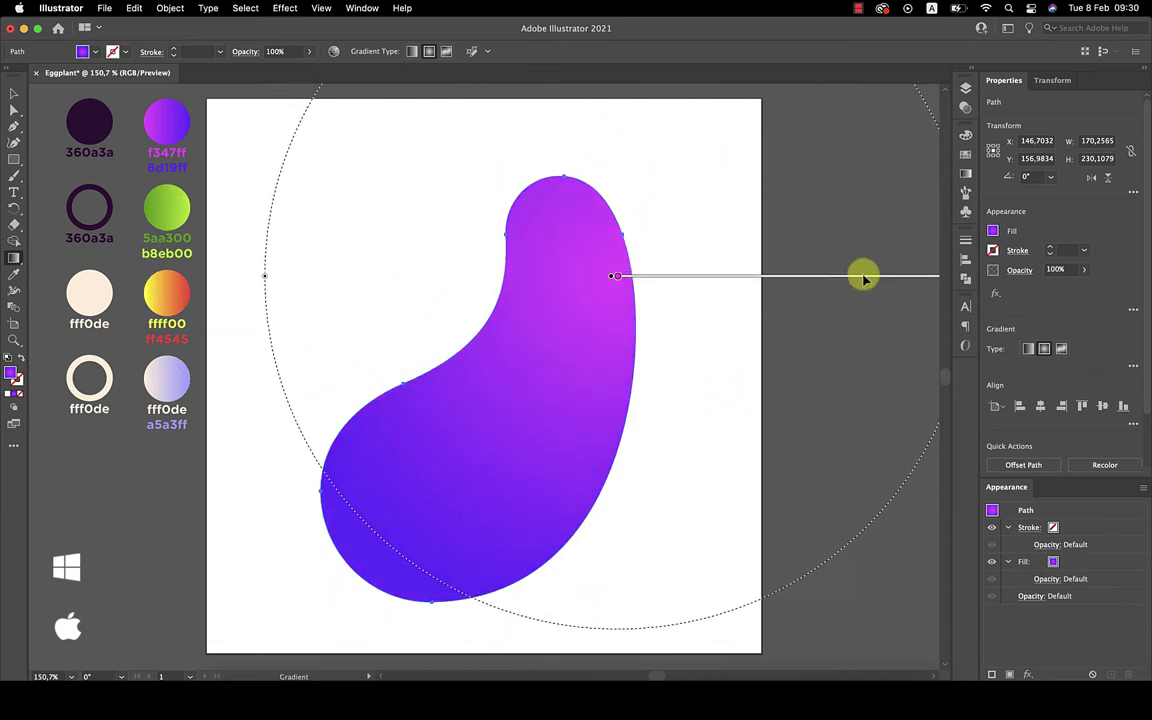
pyautogui.moveTo(864, 279); pyautogui.dragTo(870, 258)
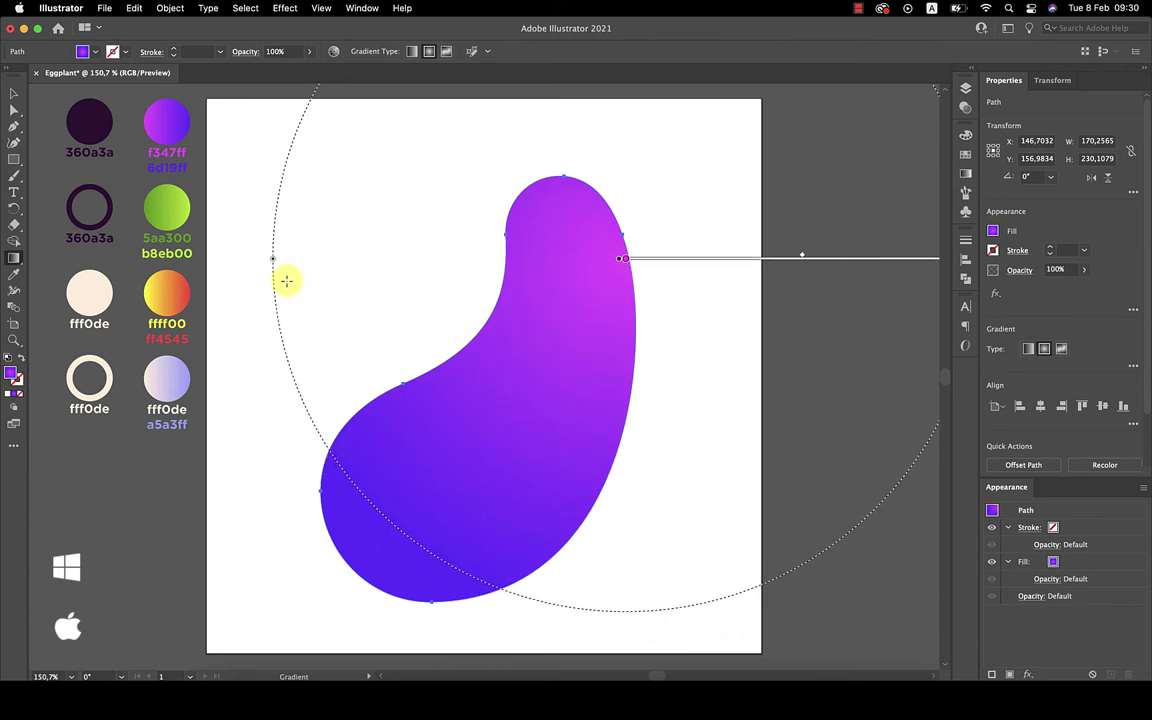
pyautogui.moveTo(276, 262)
pyautogui.mouseDown()
pyautogui.moveTo(170, 255)
pyautogui.moveTo(186, 248)
pyautogui.mouseUp()
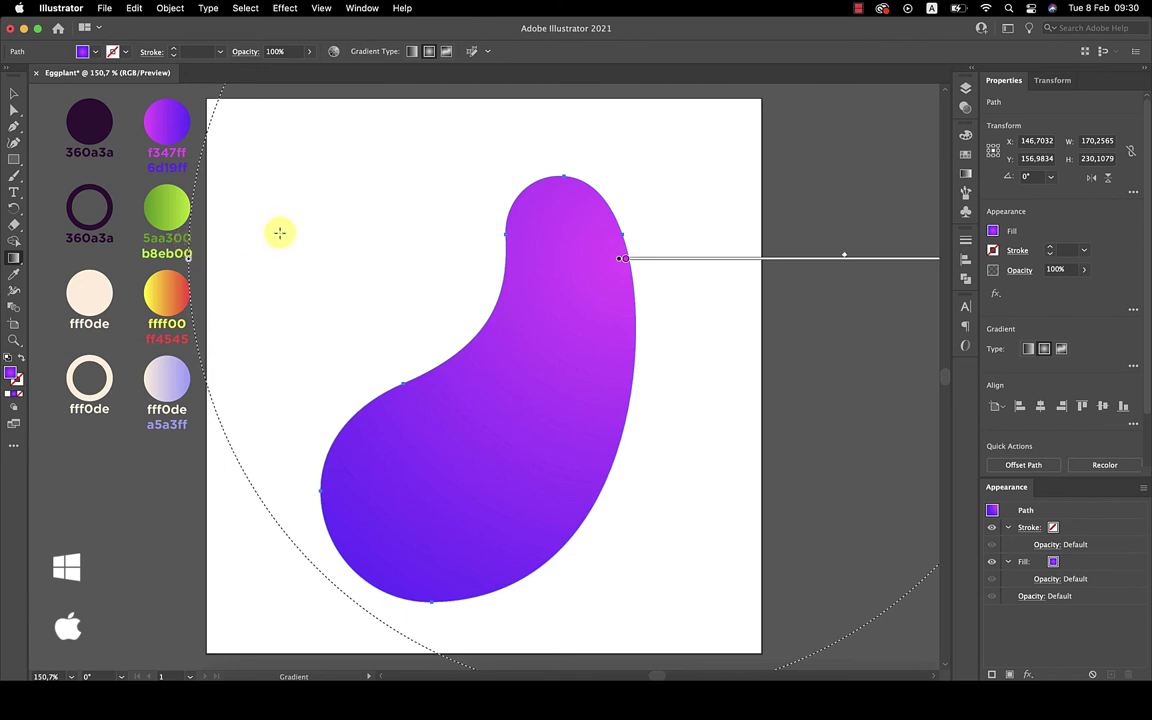
pyautogui.moveTo(686, 263); pyautogui.dragTo(688, 253)
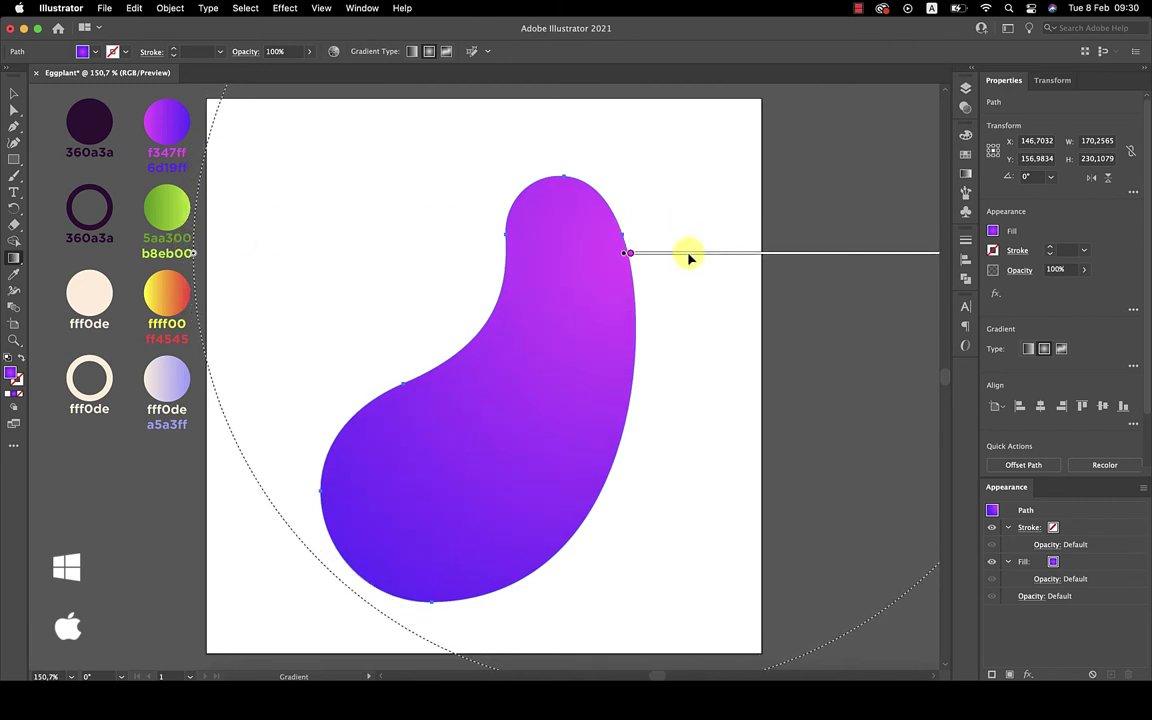
# - Draw a small ellipse beside the eggplant and make its top and bottom anchors sharp corners
pyautogui.press('v')
pyautogui.click(678, 323)
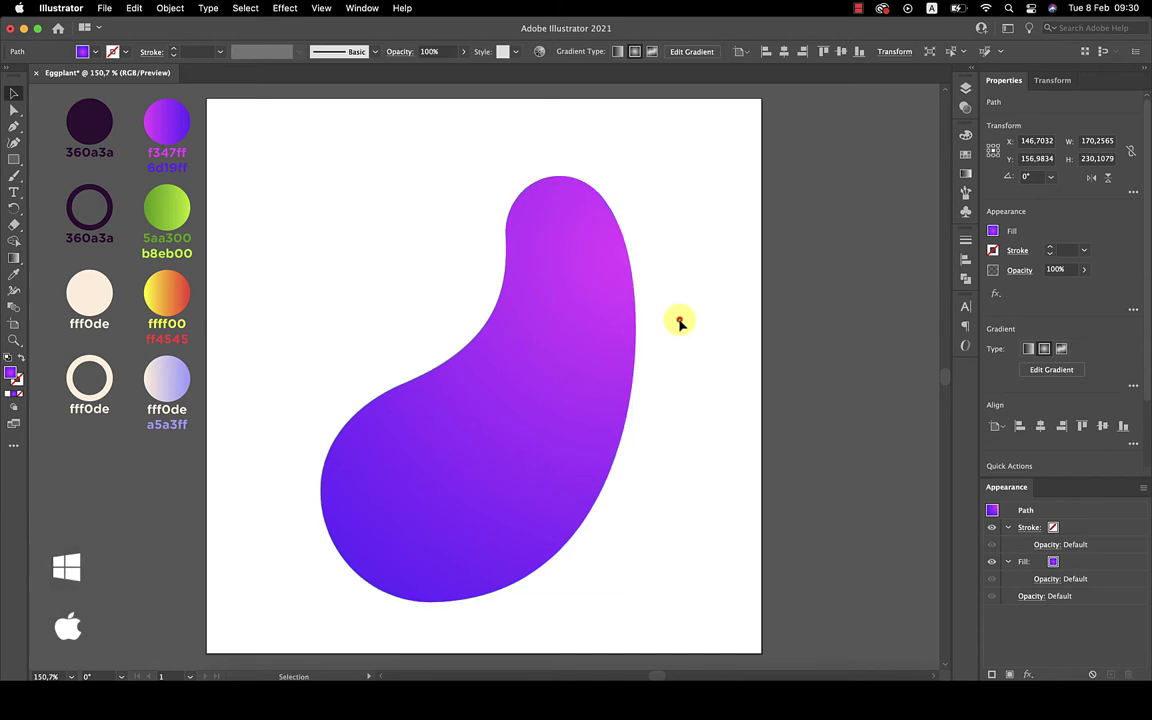
pyautogui.press('l')
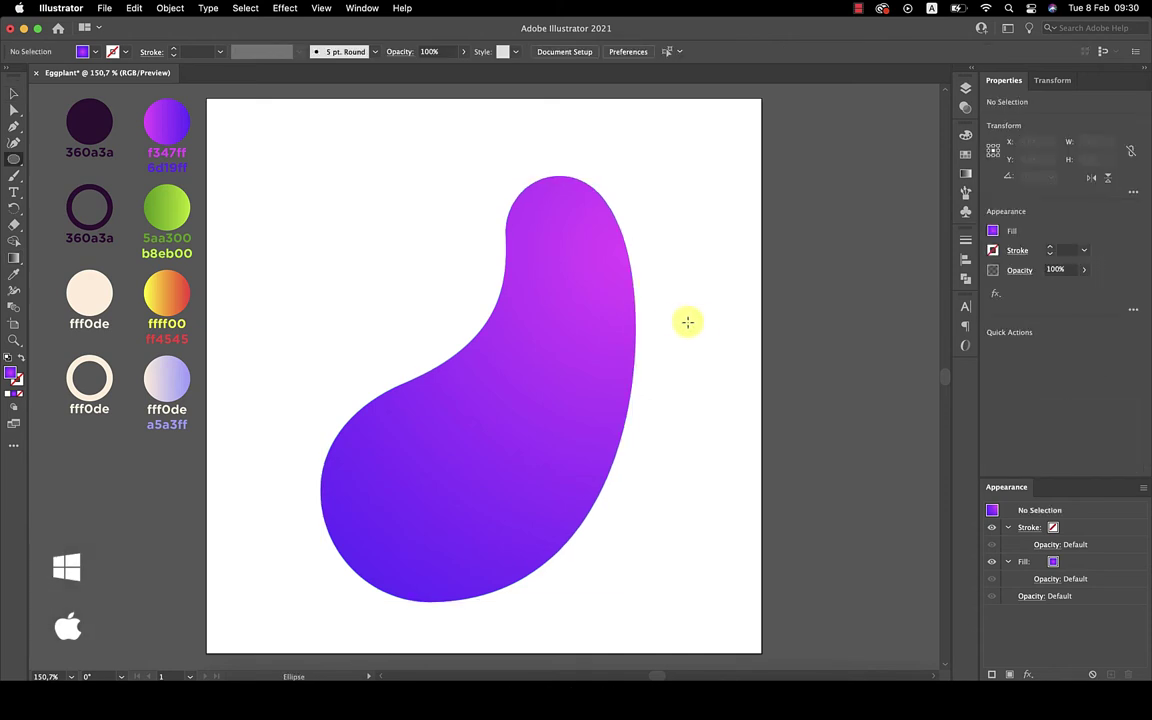
pyautogui.moveTo(717, 285); pyautogui.dragTo(766, 375)
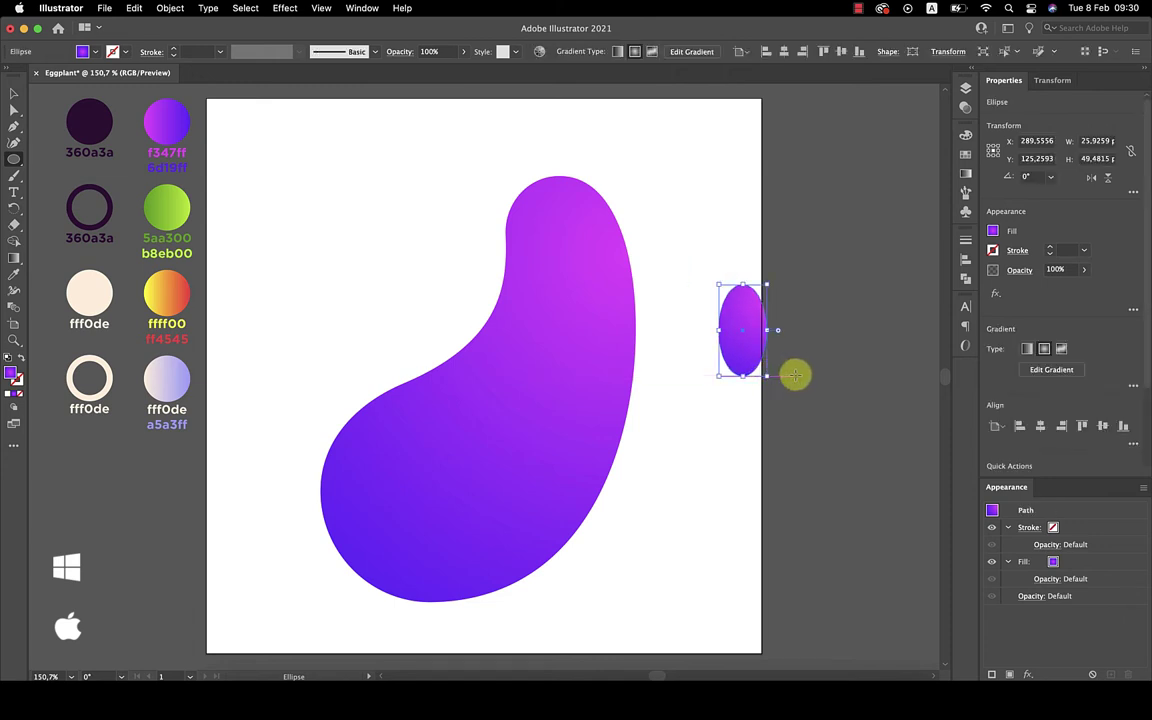
pyautogui.press('a')
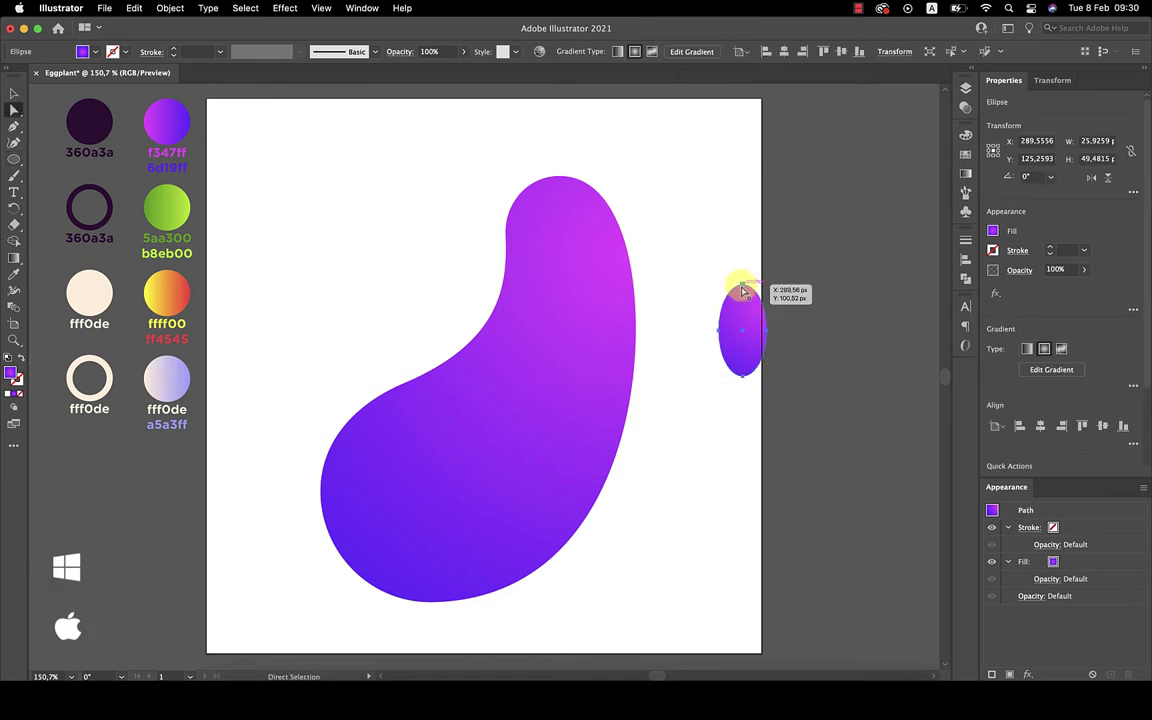
pyautogui.click(743, 289)
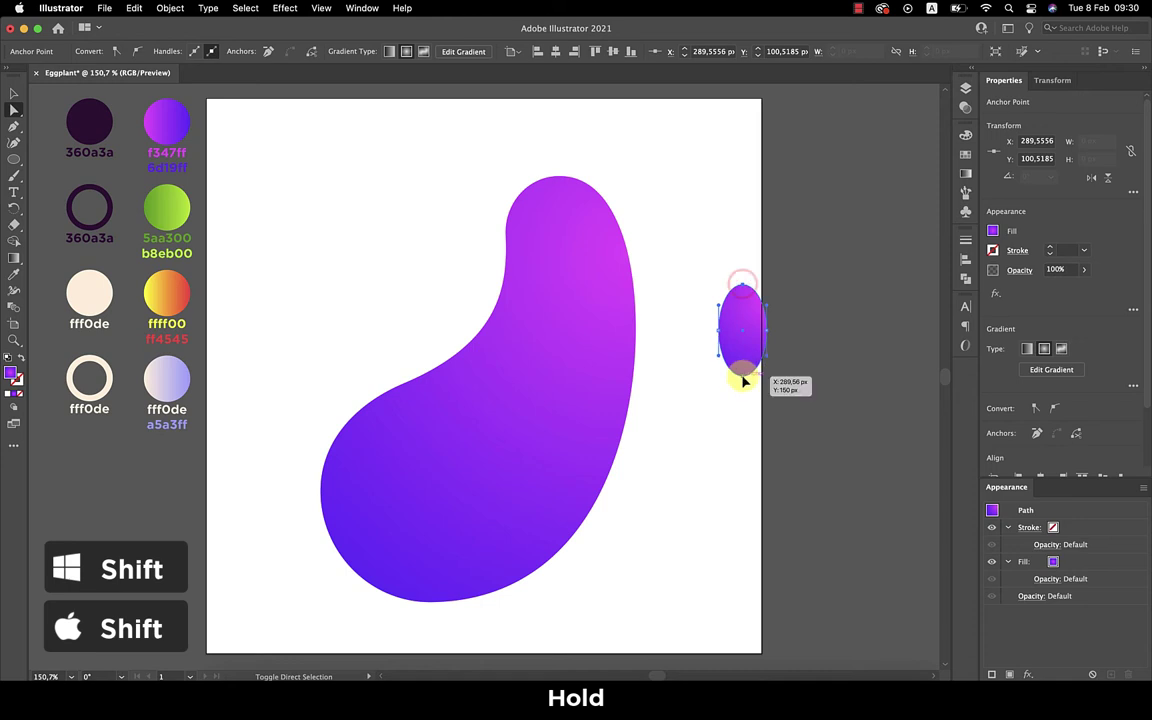
pyautogui.keyDown('shift'); pyautogui.click(742, 376); pyautogui.keyUp('shift')
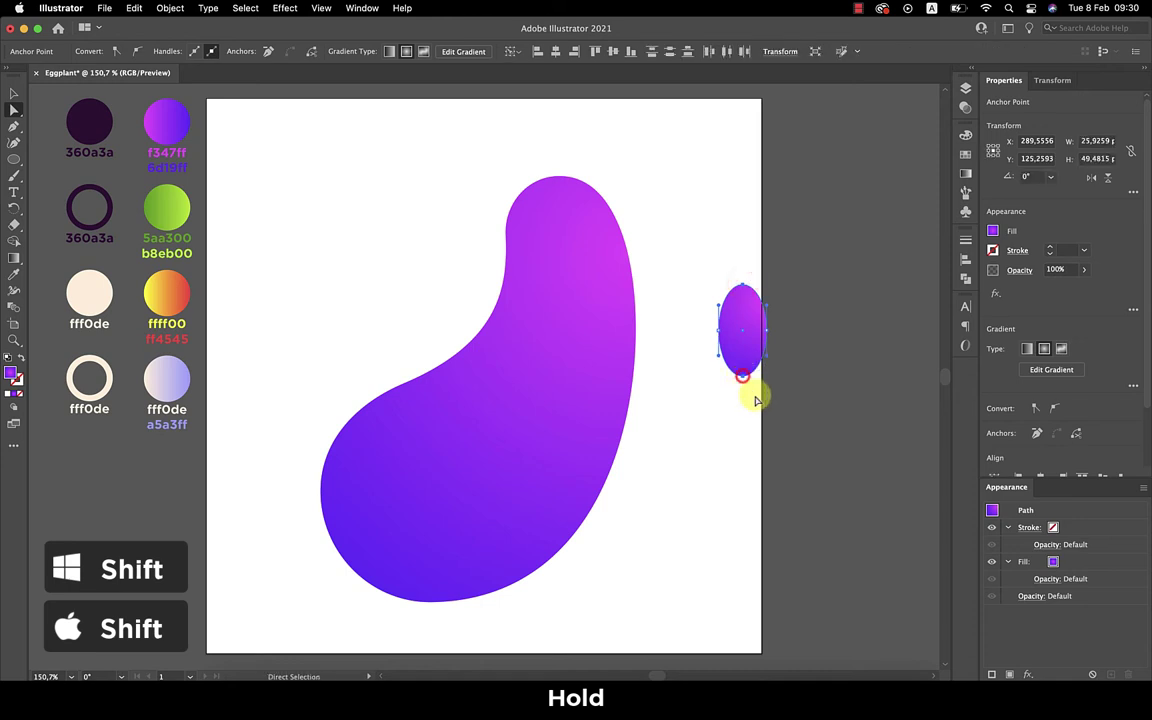
pyautogui.click(117, 52)
# - Fill the leaf with the green 5aa300 gradient at a 45° angle and move it up-left
pyautogui.press('i')
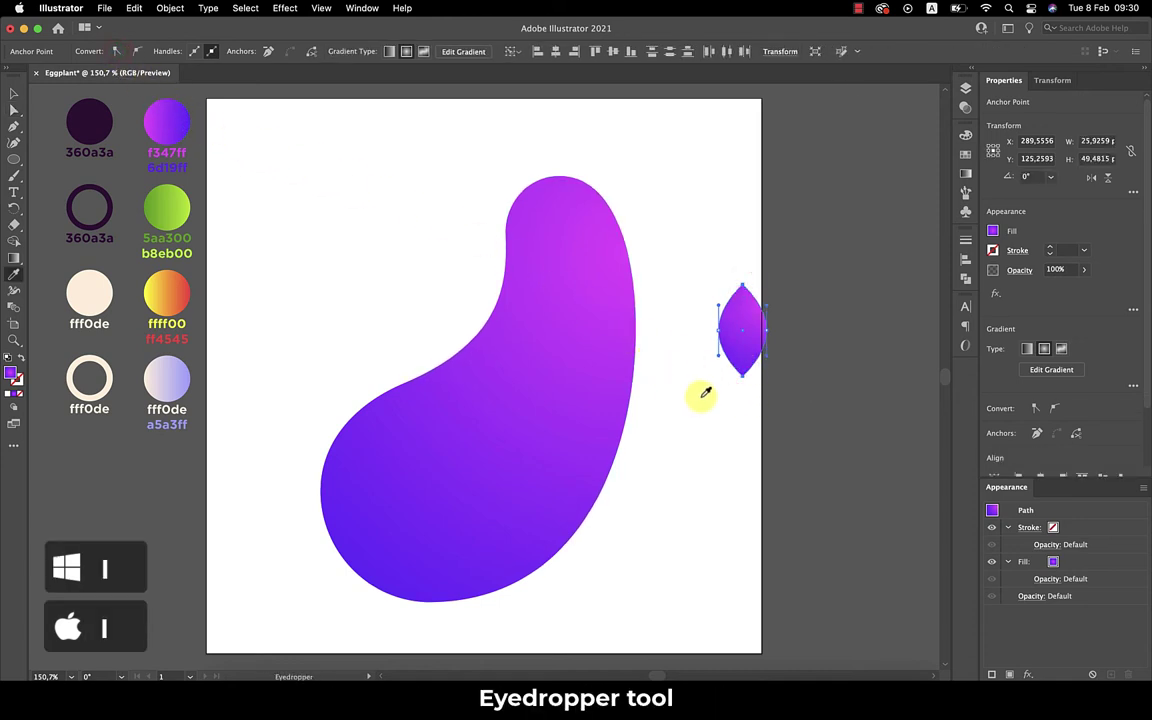
pyautogui.click(166, 208)
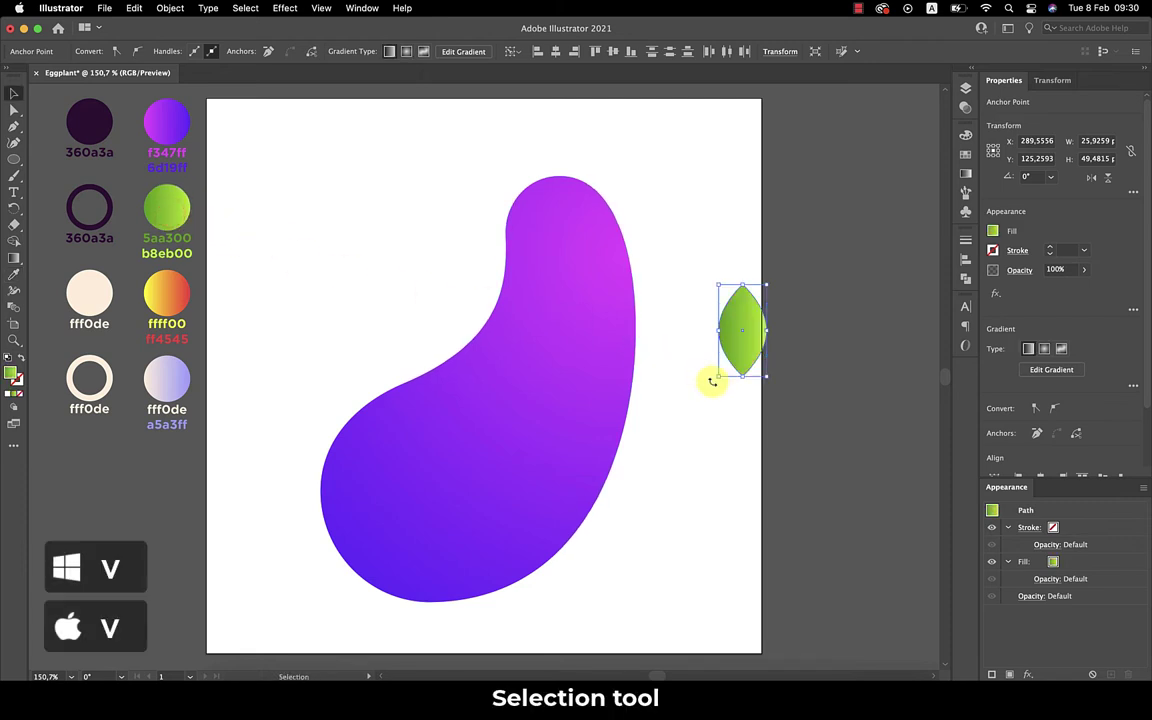
pyautogui.click(970, 175)
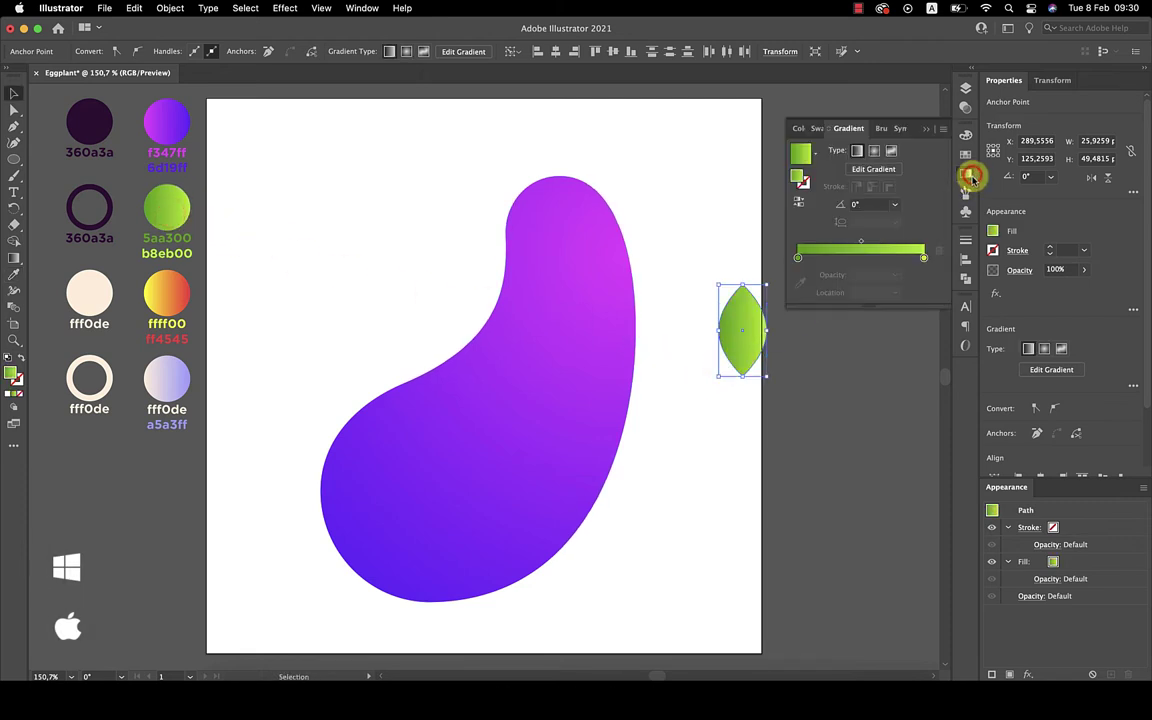
pyautogui.click(895, 204)
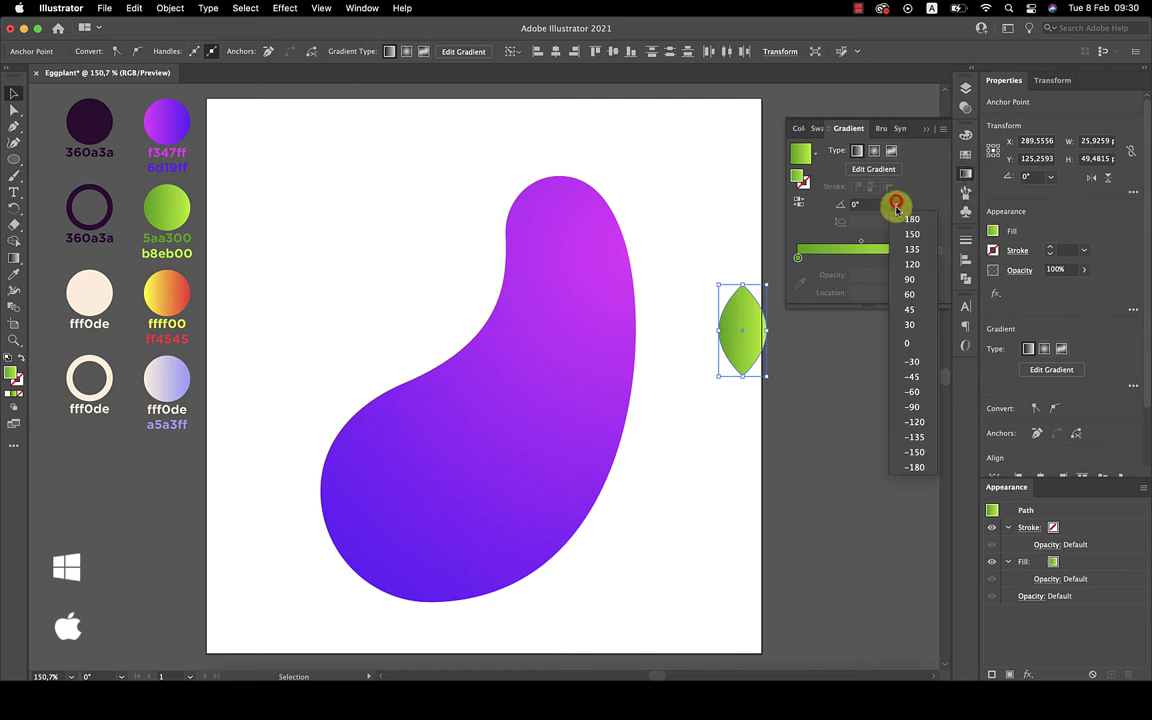
pyautogui.click(912, 310)
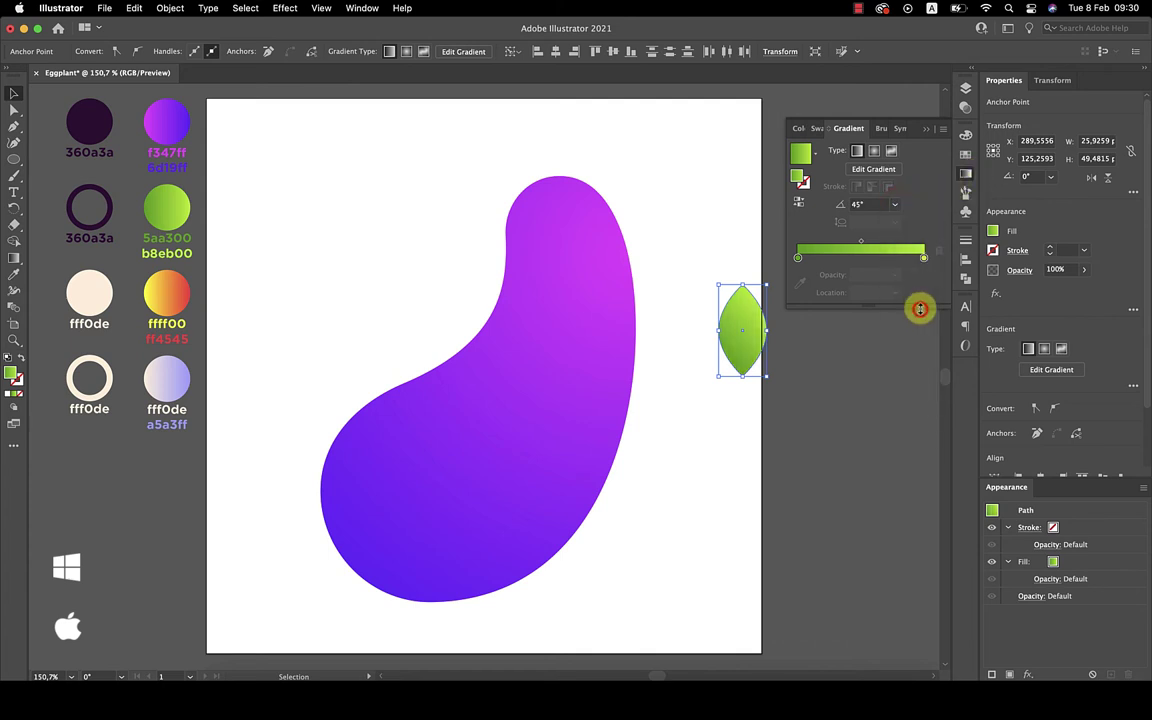
pyautogui.click(926, 129)
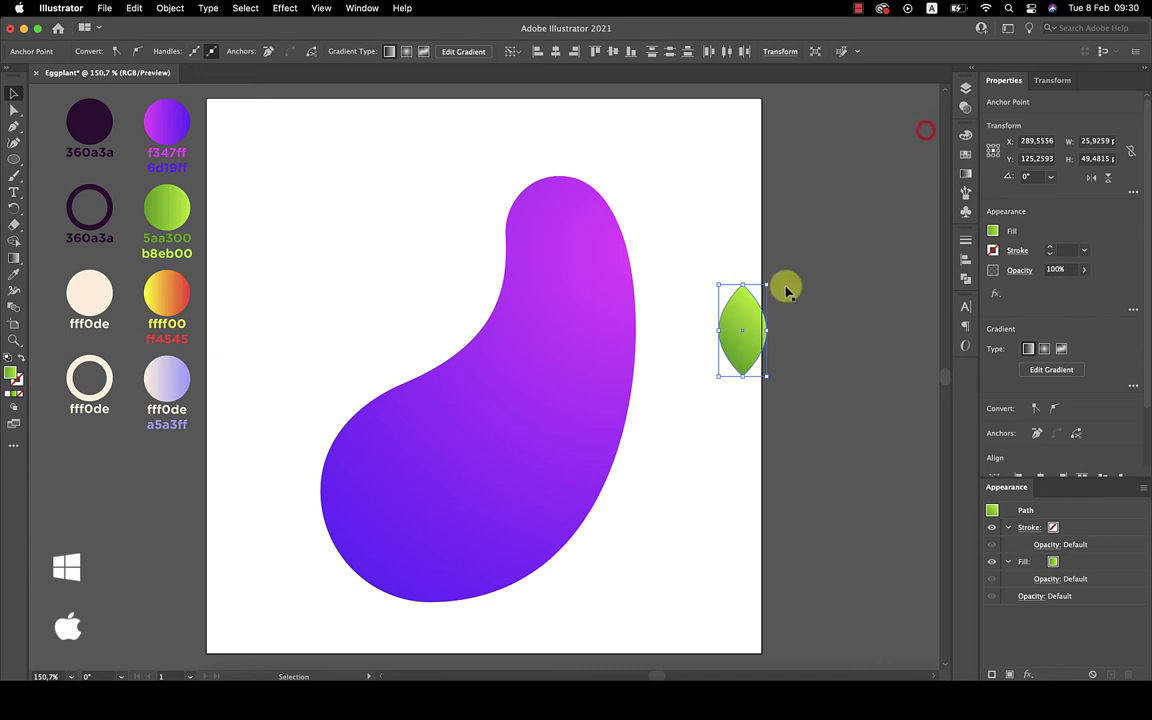
pyautogui.moveTo(753, 332); pyautogui.dragTo(737, 301)
# - Copy the leaf at 72° around its base and repeat until five leaves form a star
pyautogui.press('r')
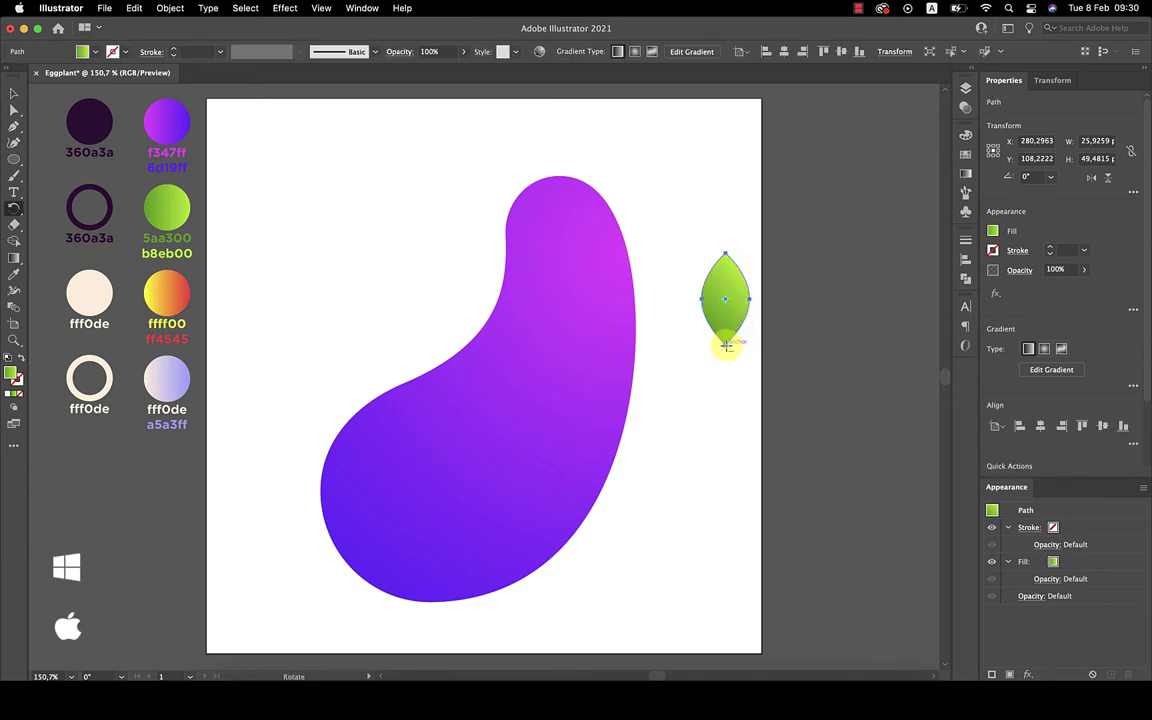
pyautogui.press('alt')
pyautogui.keyDown('alt'); pyautogui.click(726, 344); pyautogui.keyUp('alt')
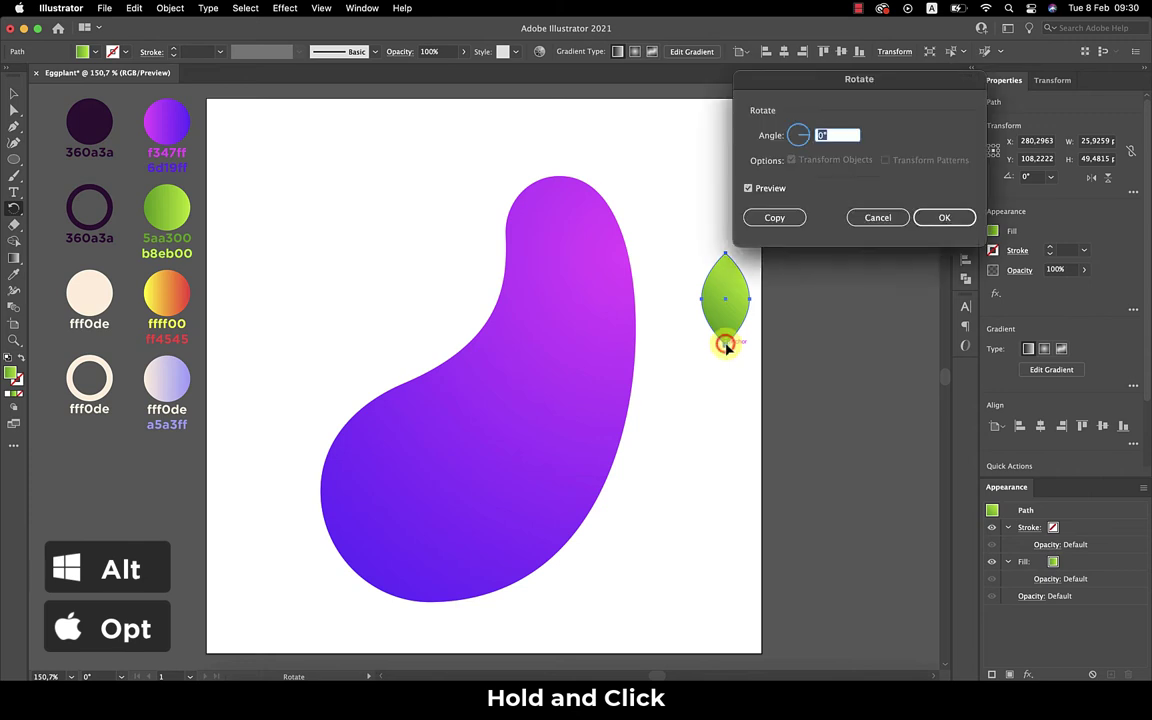
pyautogui.doubleClick(842, 133)
pyautogui.write('360/5')
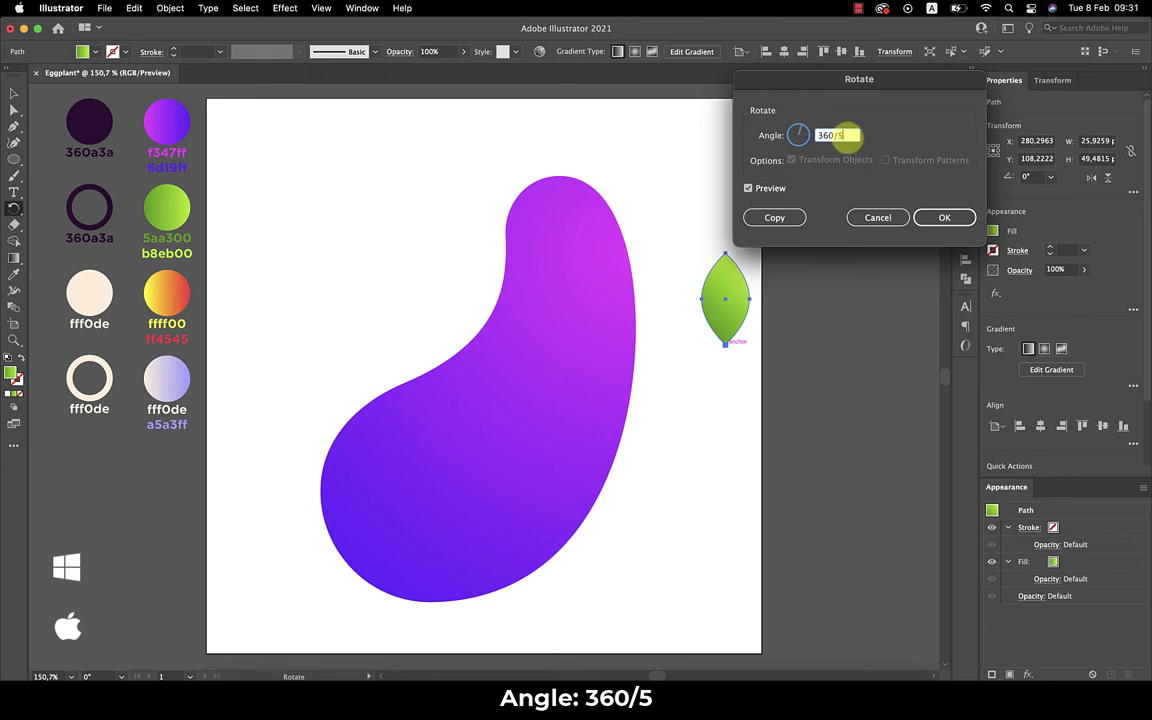
pyautogui.press('Tab')
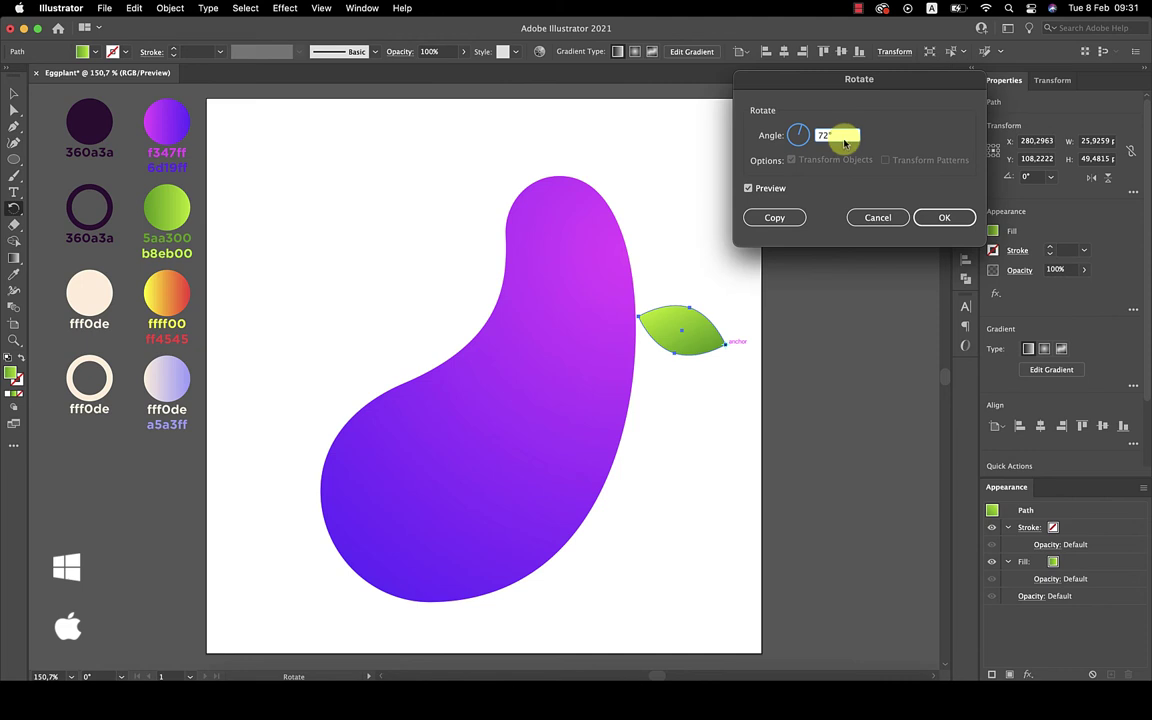
pyautogui.click(793, 218)
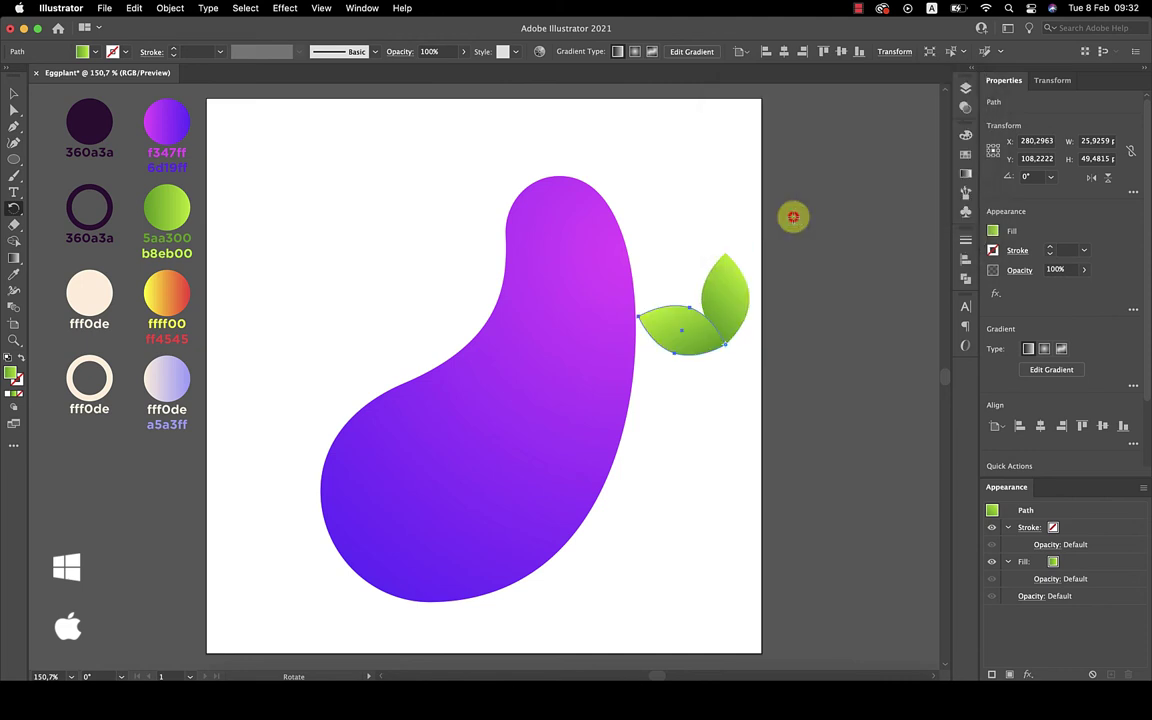
pyautogui.press('super+d')
pyautogui.press('super+d')
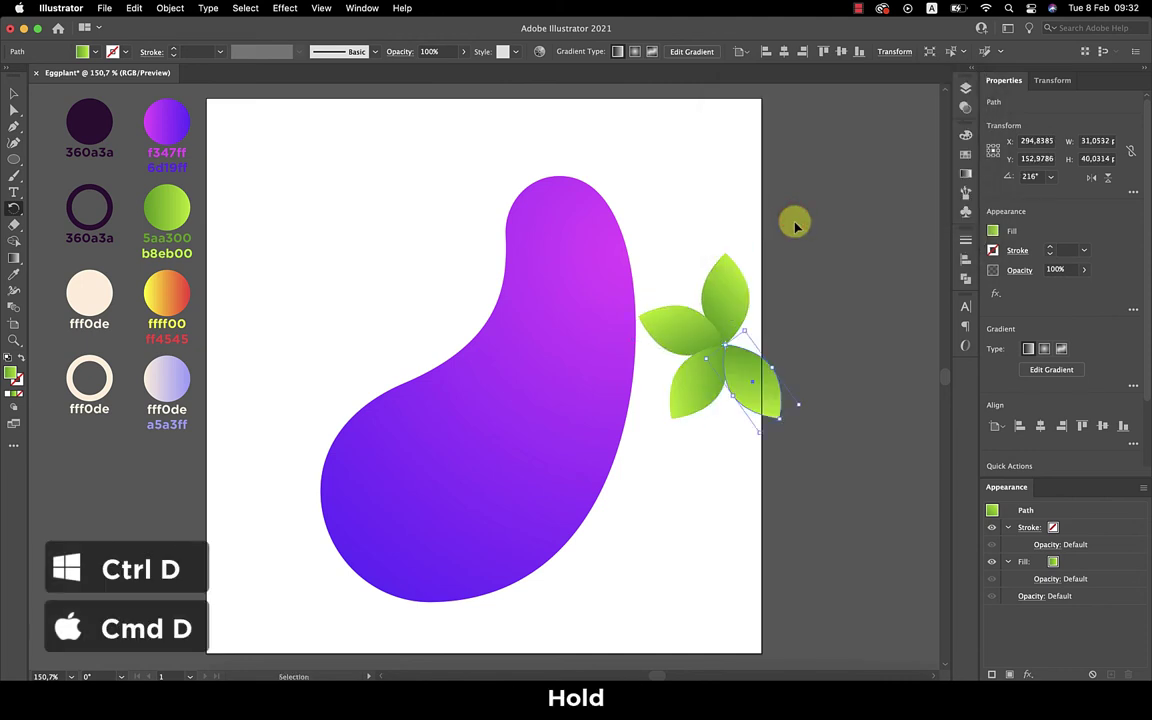
pyautogui.press('super+d')
pyautogui.press('v')
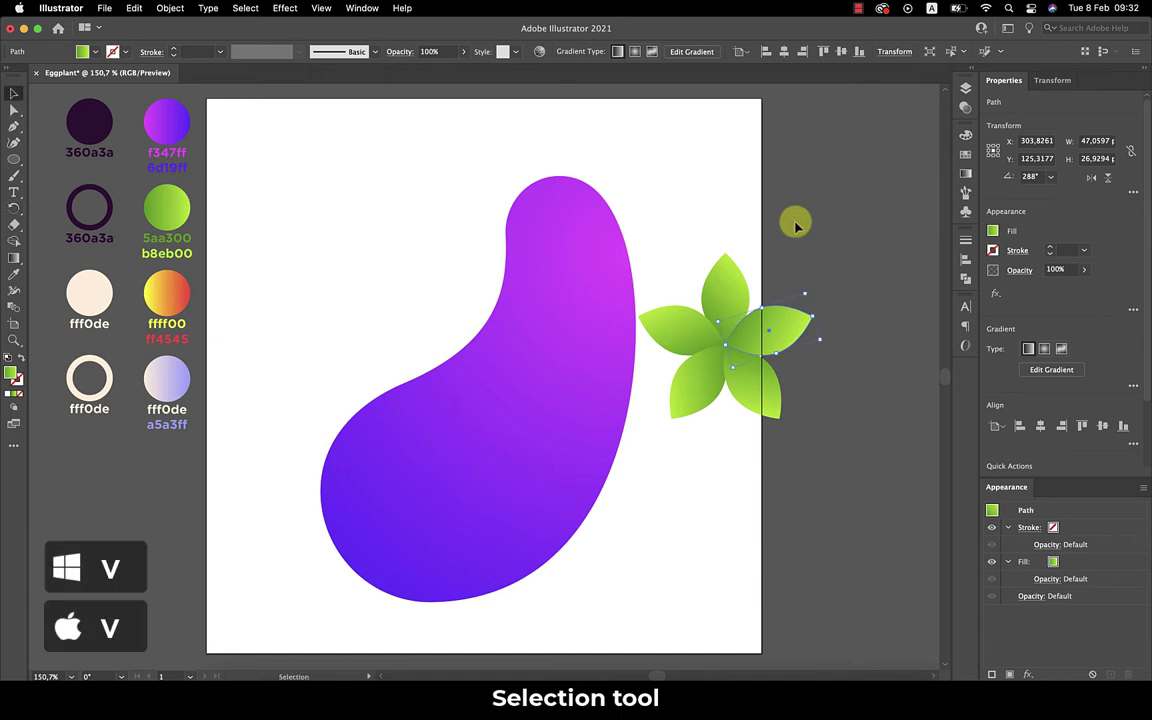
# - Group the five leaves, move the group onto the eggplant's top, and rotate it
pyautogui.moveTo(704, 376); pyautogui.dragTo(660, 400)
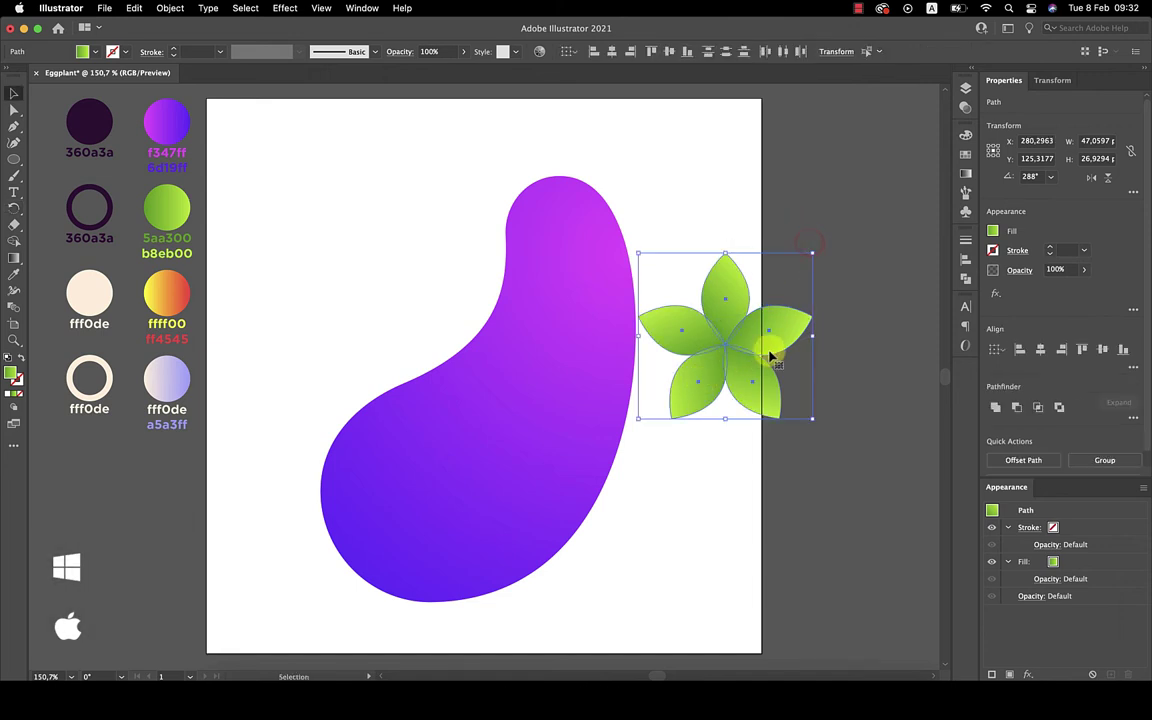
pyautogui.rightClick(795, 332)
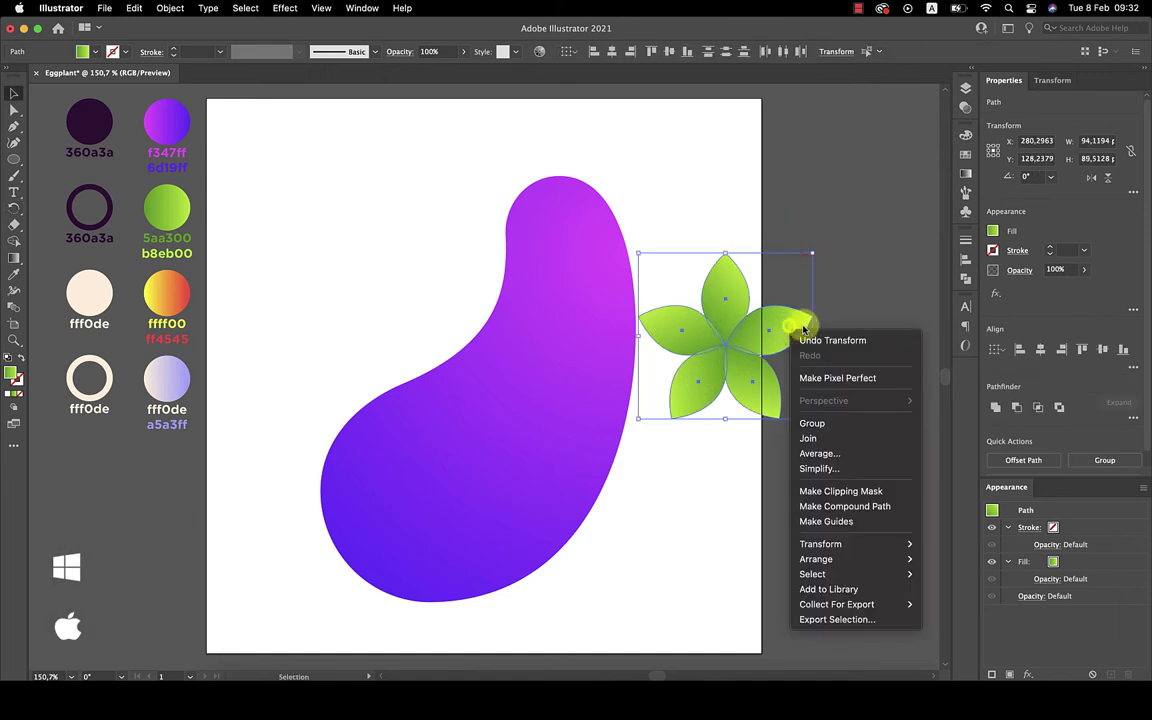
pyautogui.click(836, 423)
pyautogui.click(838, 285)
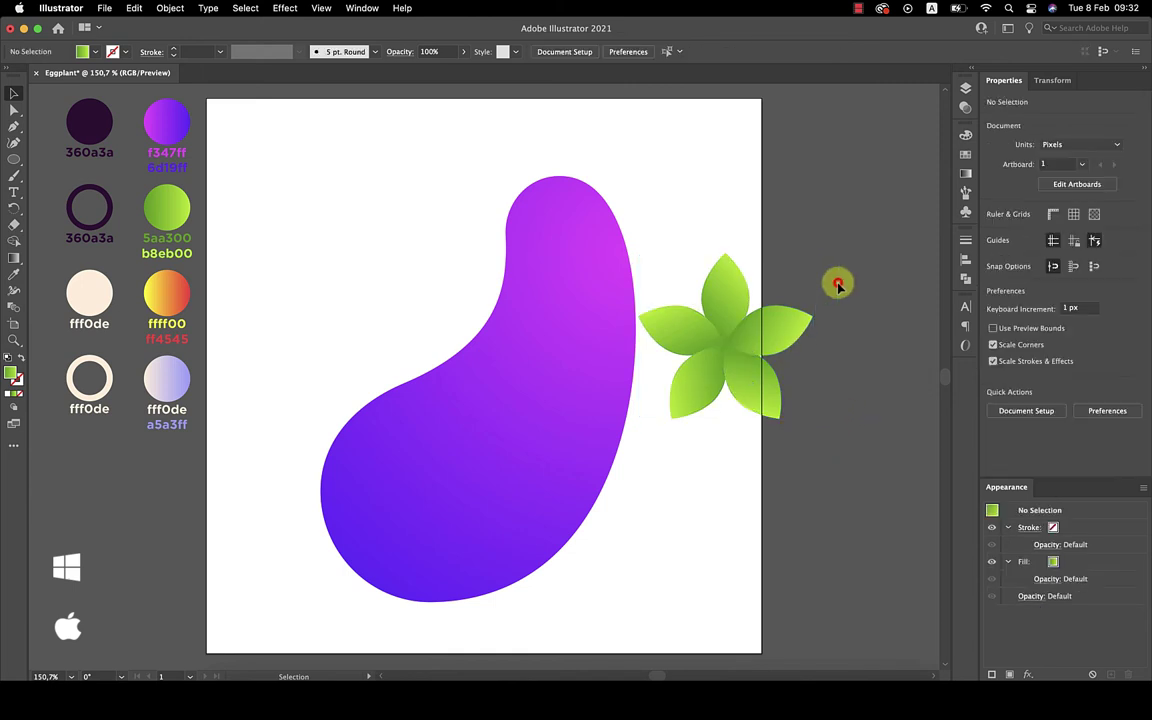
pyautogui.moveTo(777, 327); pyautogui.dragTo(593, 188)
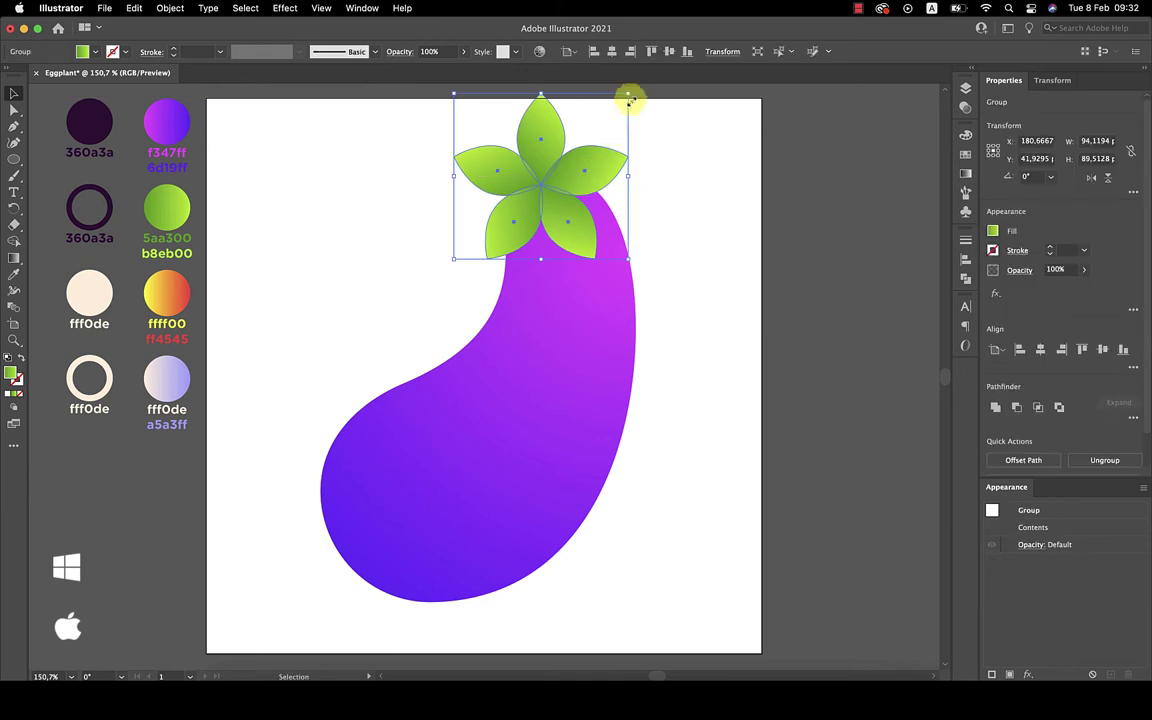
pyautogui.moveTo(629, 89); pyautogui.dragTo(505, 258)
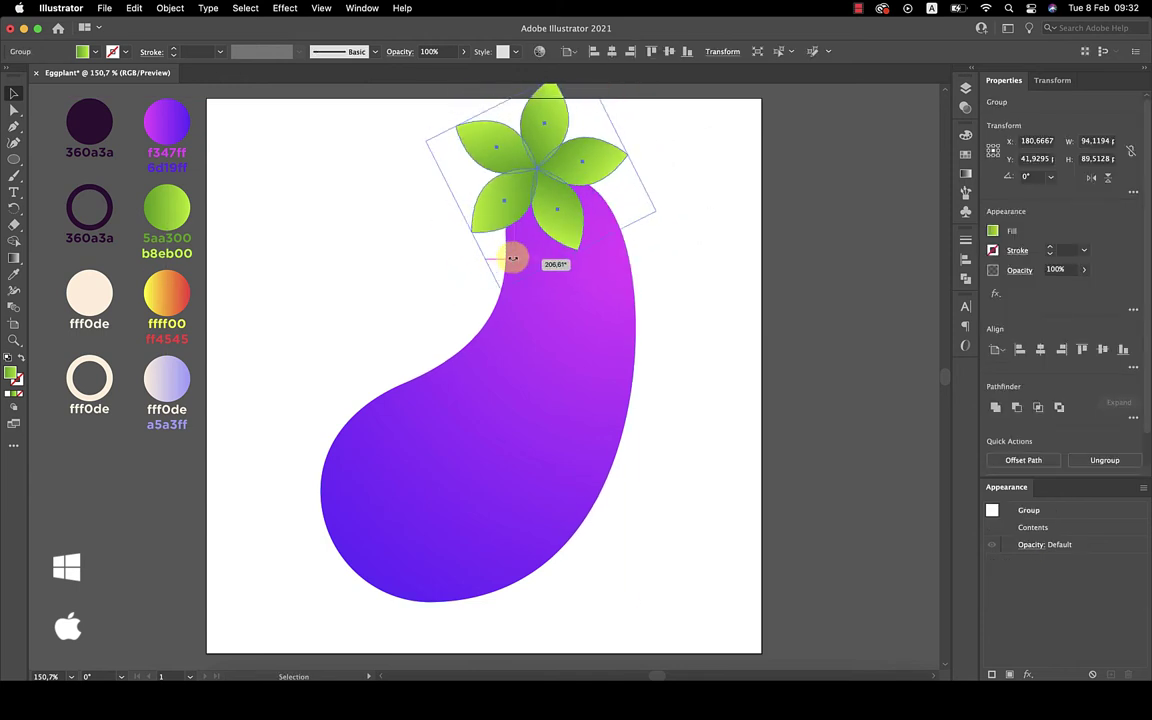
# - Send the leaf cap behind the eggplant, nudge it into place, and tilt it slightly
pyautogui.rightClick(595, 155)
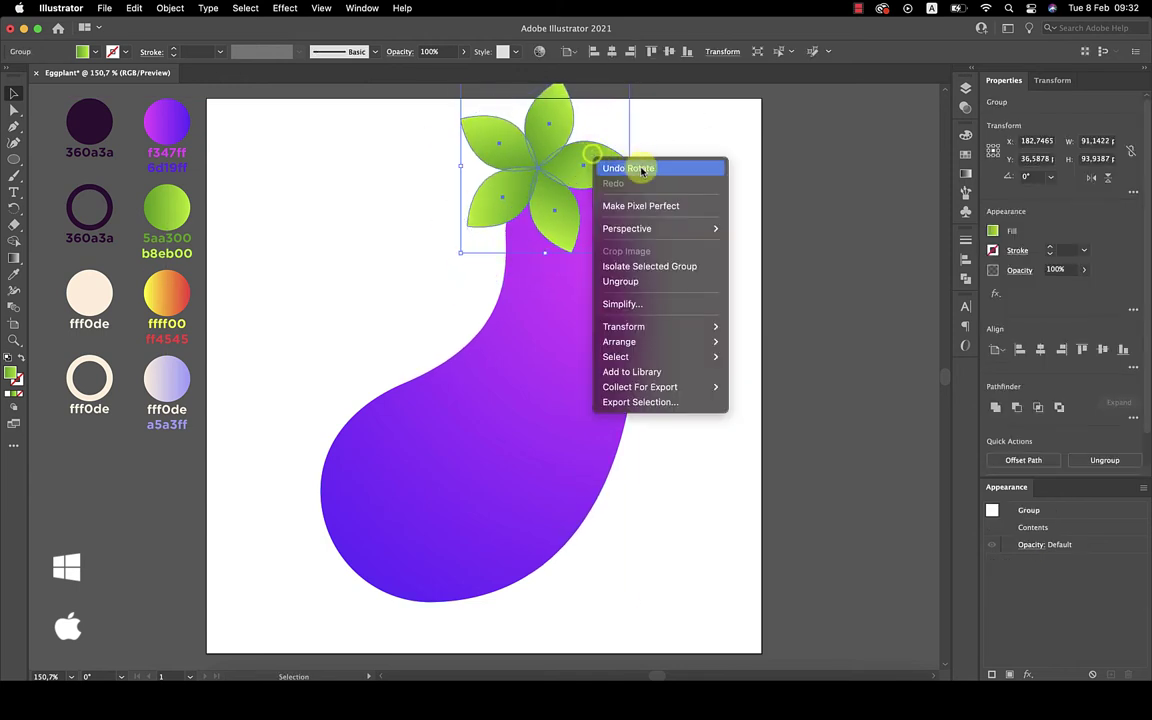
pyautogui.moveTo(619, 342)
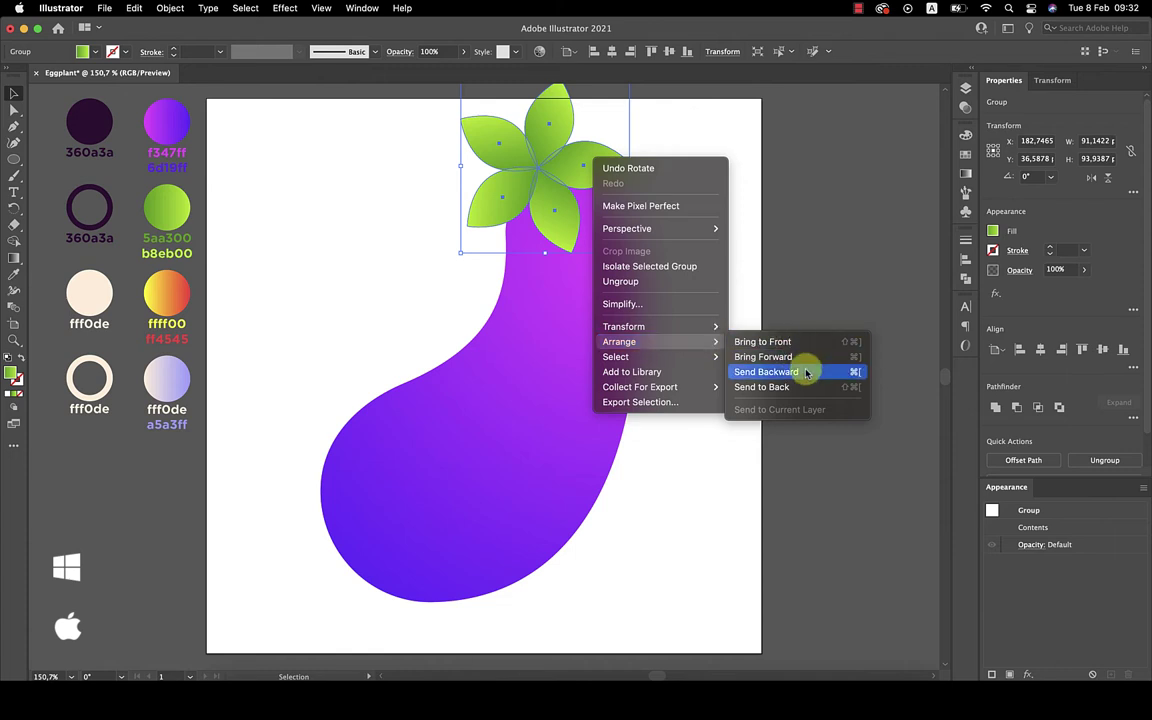
pyautogui.click(808, 388)
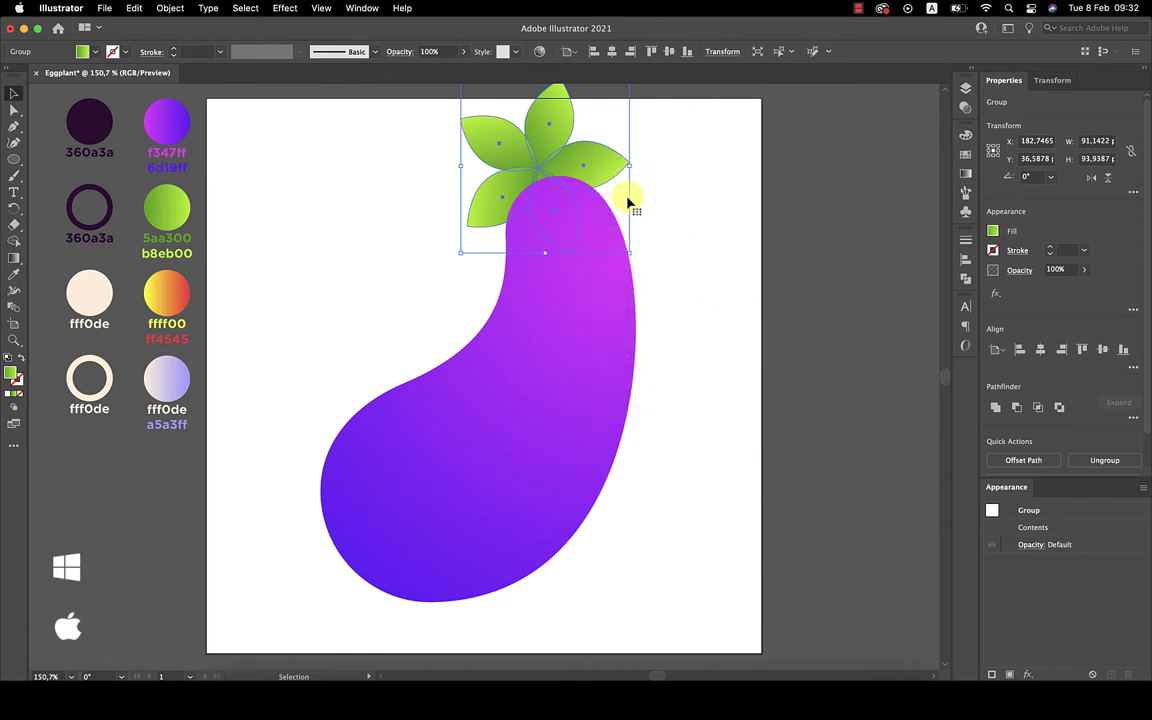
pyautogui.moveTo(598, 170); pyautogui.dragTo(607, 186)
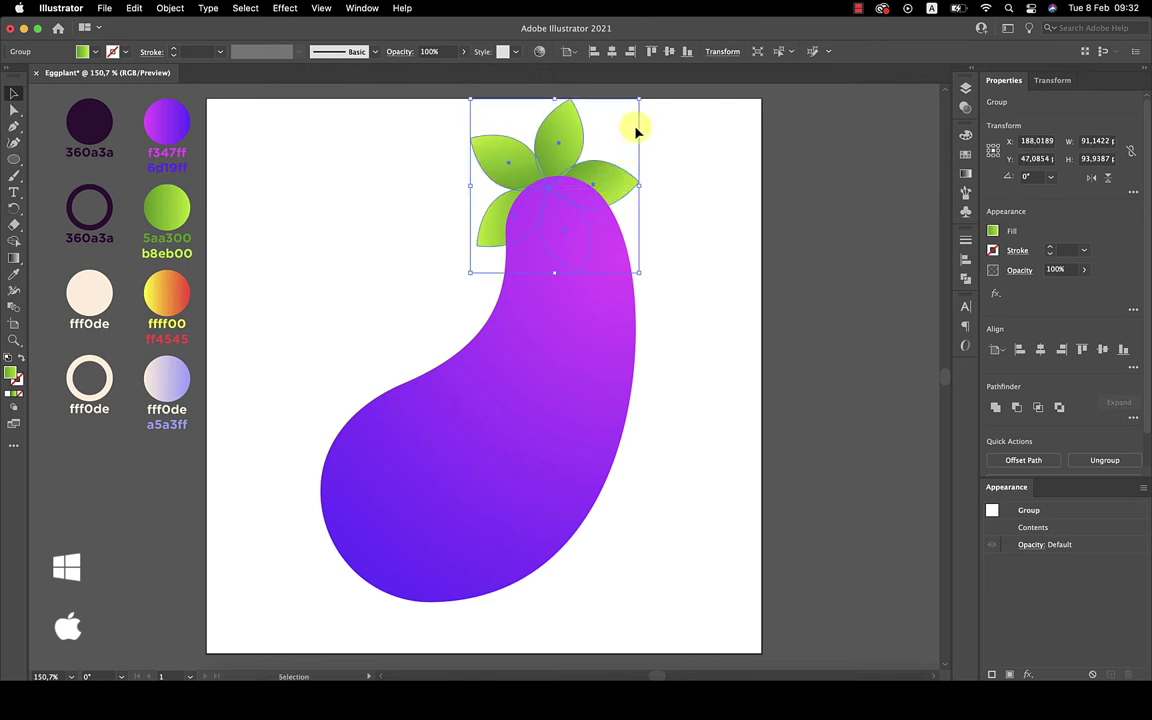
pyautogui.moveTo(645, 93)
pyautogui.mouseDown()
pyautogui.moveTo(650, 103)
pyautogui.moveTo(468, 321)
pyautogui.mouseUp()
# - Move the whole eggplant down and scale it slightly smaller
pyautogui.click(697, 185)
pyautogui.moveTo(596, 239); pyautogui.dragTo(596, 263)
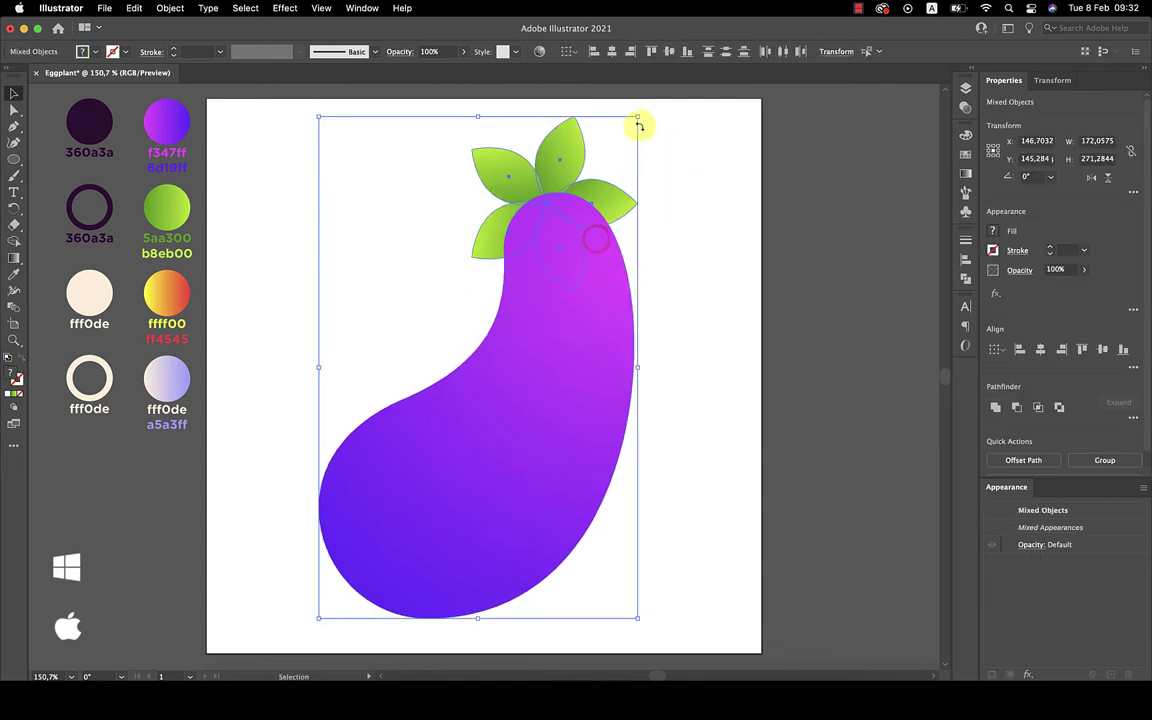
pyautogui.moveTo(637, 119); pyautogui.dragTo(631, 136)
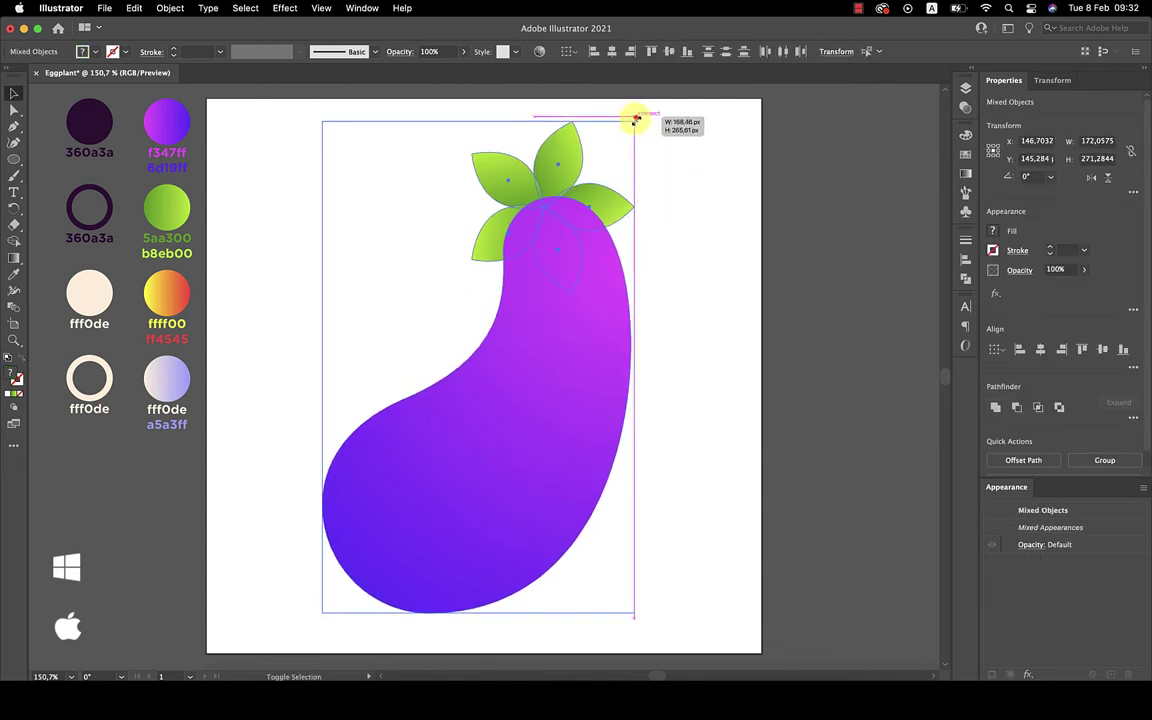
pyautogui.click(686, 281)
# - Draw a circle on the eggplant's upper body and nudge it up and left
pyautogui.press('l')
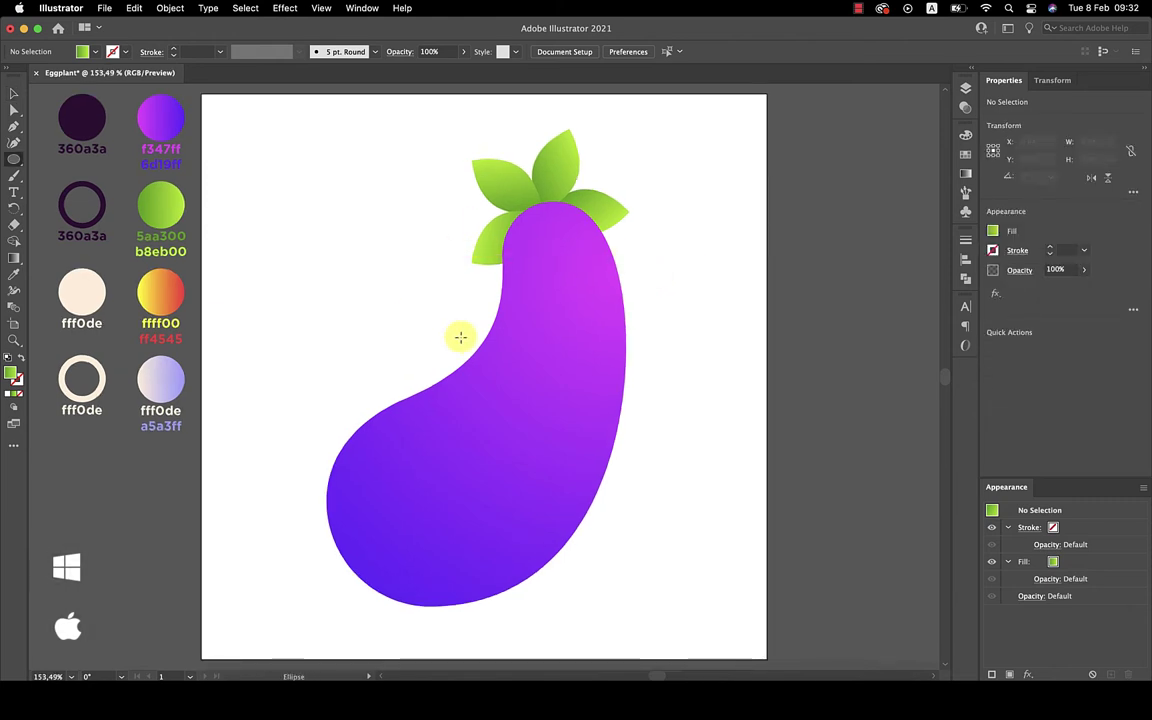
pyautogui.moveTo(438, 309); pyautogui.dragTo(543, 373)
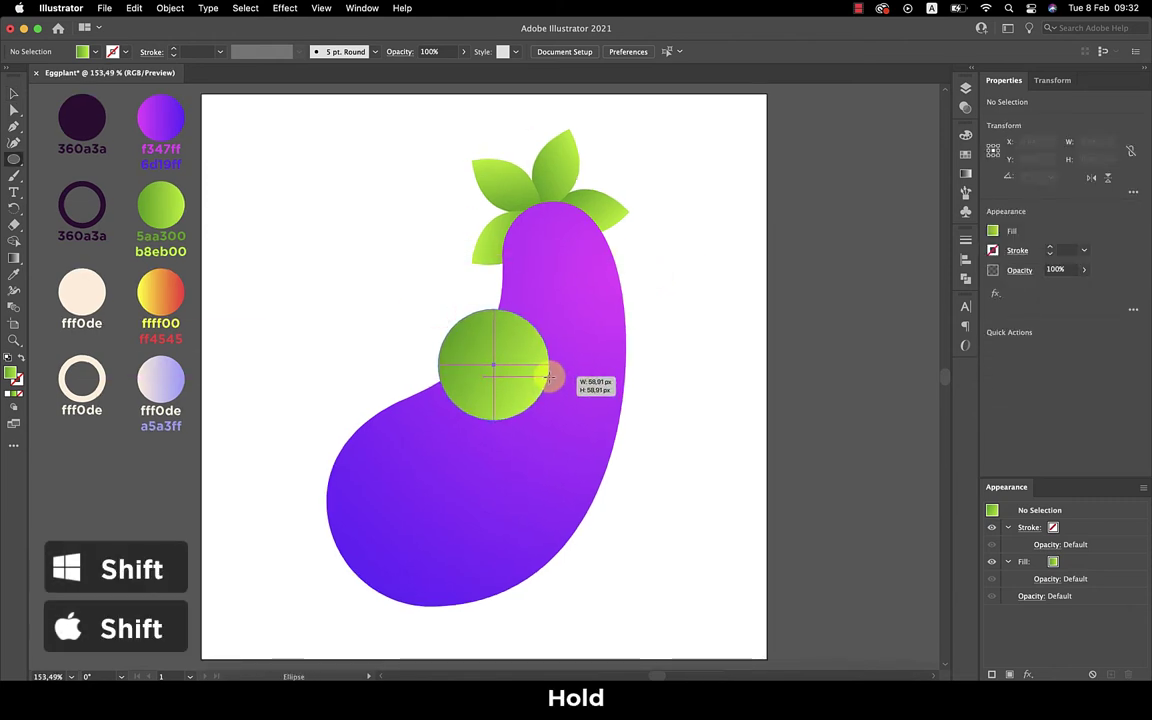
pyautogui.press('v')
pyautogui.moveTo(522, 393)
pyautogui.mouseDown()
pyautogui.moveTo(509, 379)
pyautogui.moveTo(529, 401)
pyautogui.moveTo(496, 363)
pyautogui.mouseUp()
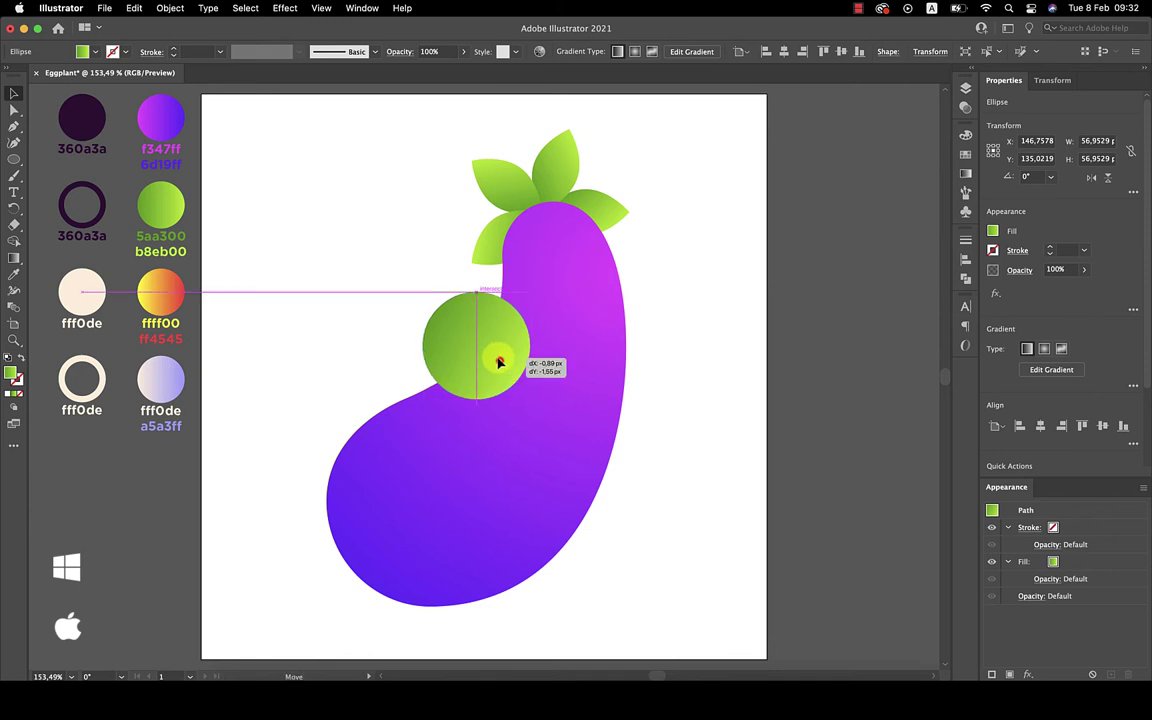
# - Fill the circle with the fff0de/a5a3ff radial gradient, midpoint pushed to 87%
pyautogui.press('i')
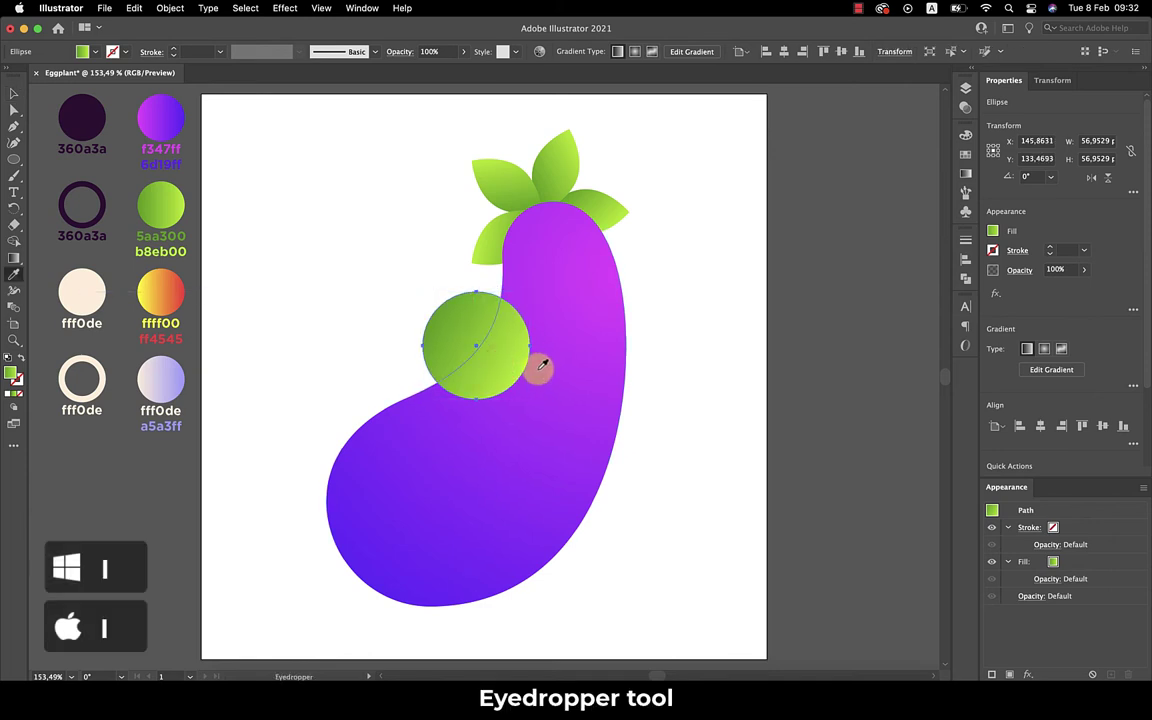
pyautogui.click(167, 382)
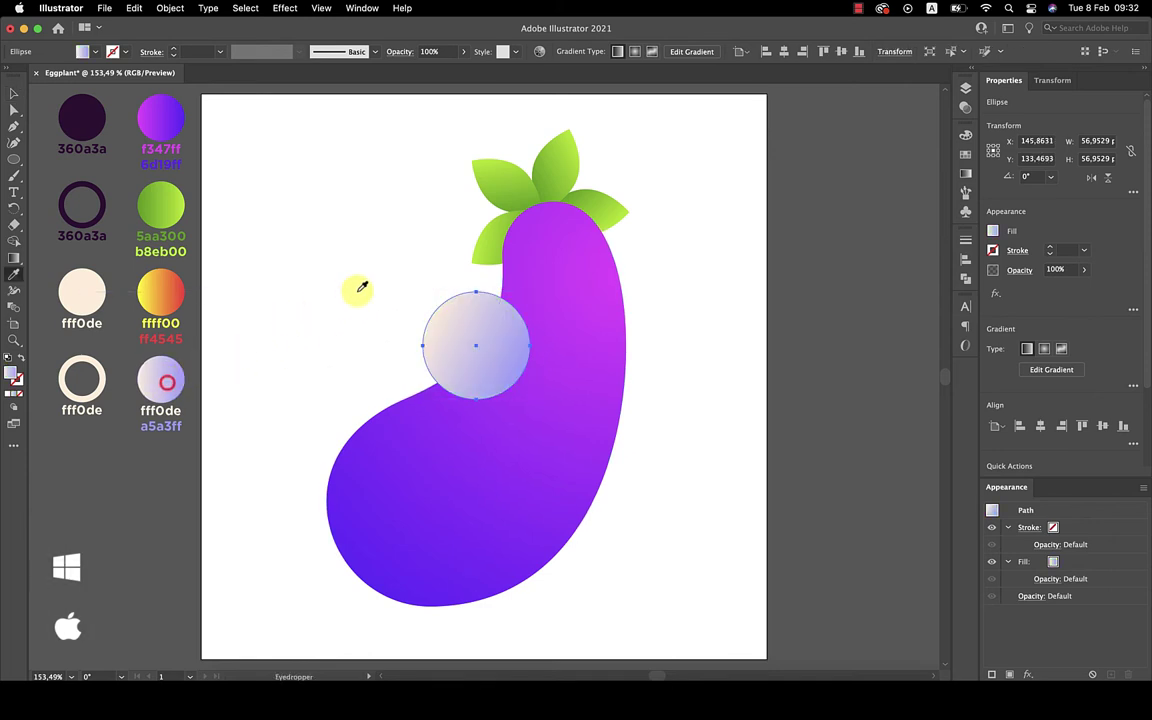
pyautogui.press('v')
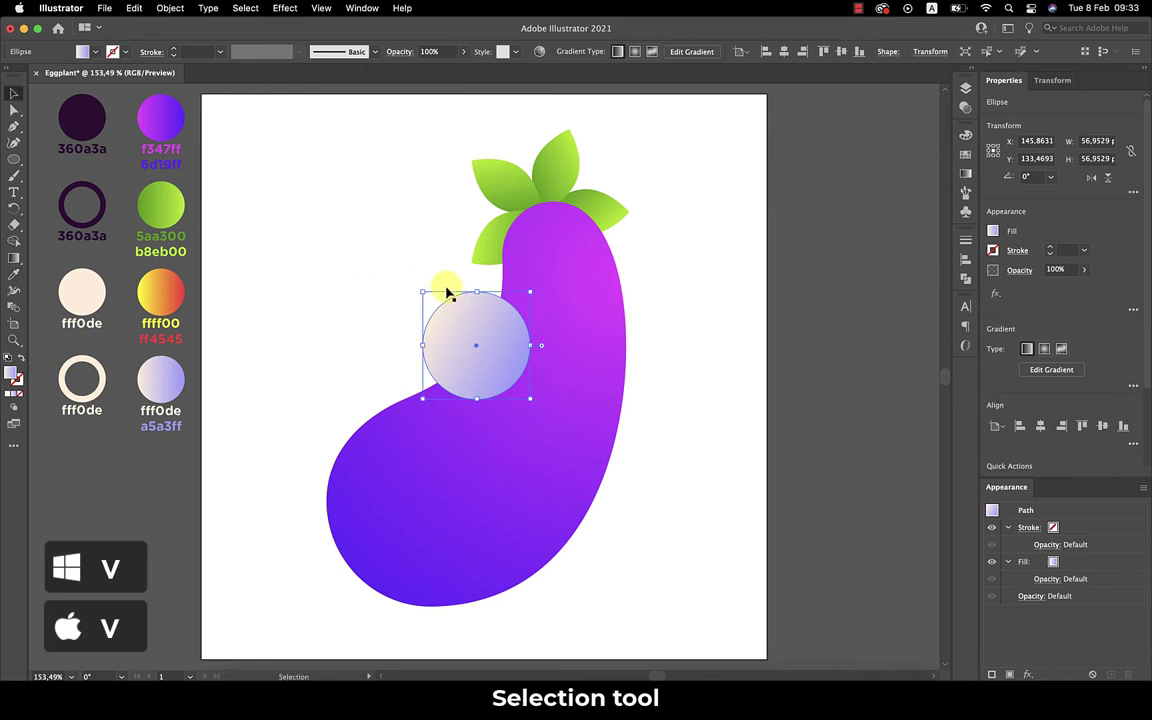
pyautogui.click(962, 176)
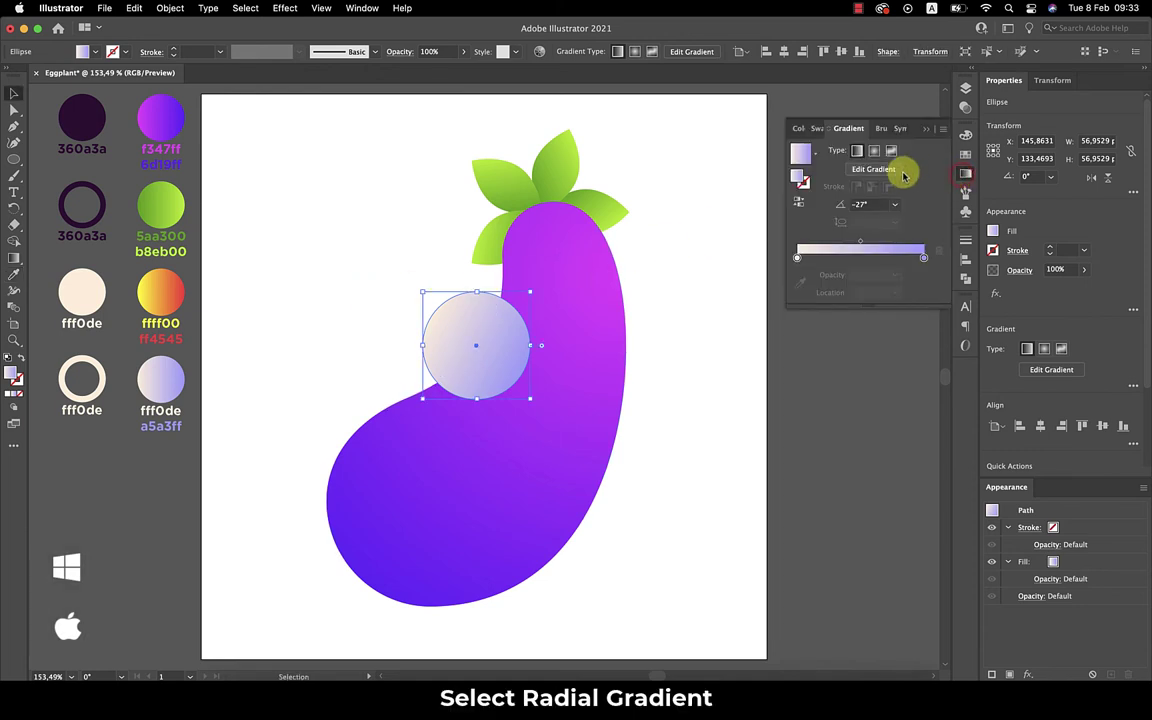
pyautogui.click(873, 151)
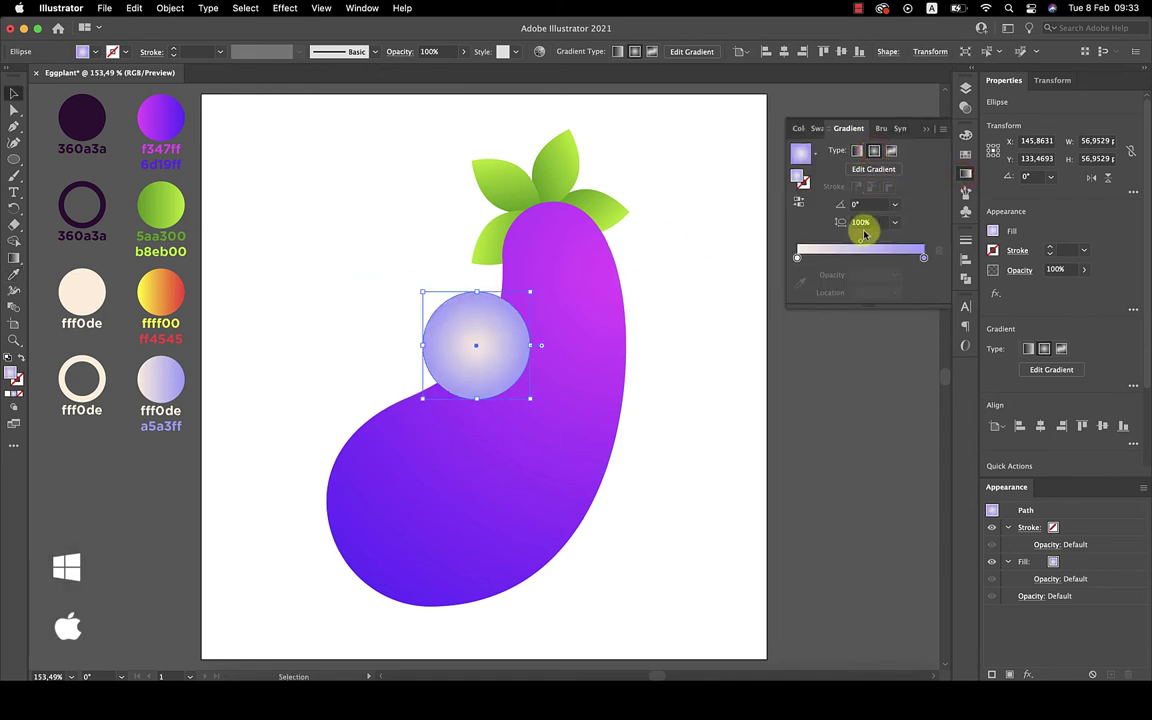
pyautogui.moveTo(861, 241); pyautogui.dragTo(907, 241)
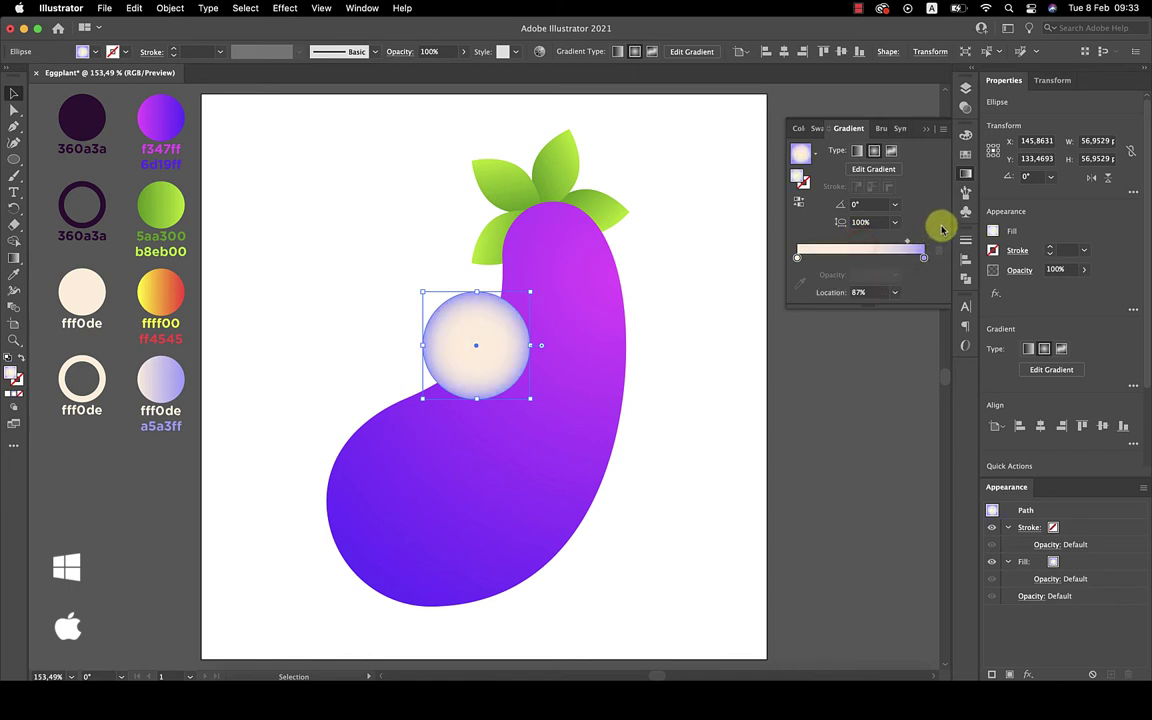
pyautogui.click(926, 131)
# - Paste a copy of the eye circle in front, shrink it into an iris and fill it 360a3a
pyautogui.hotkey('ctrl', 'c')
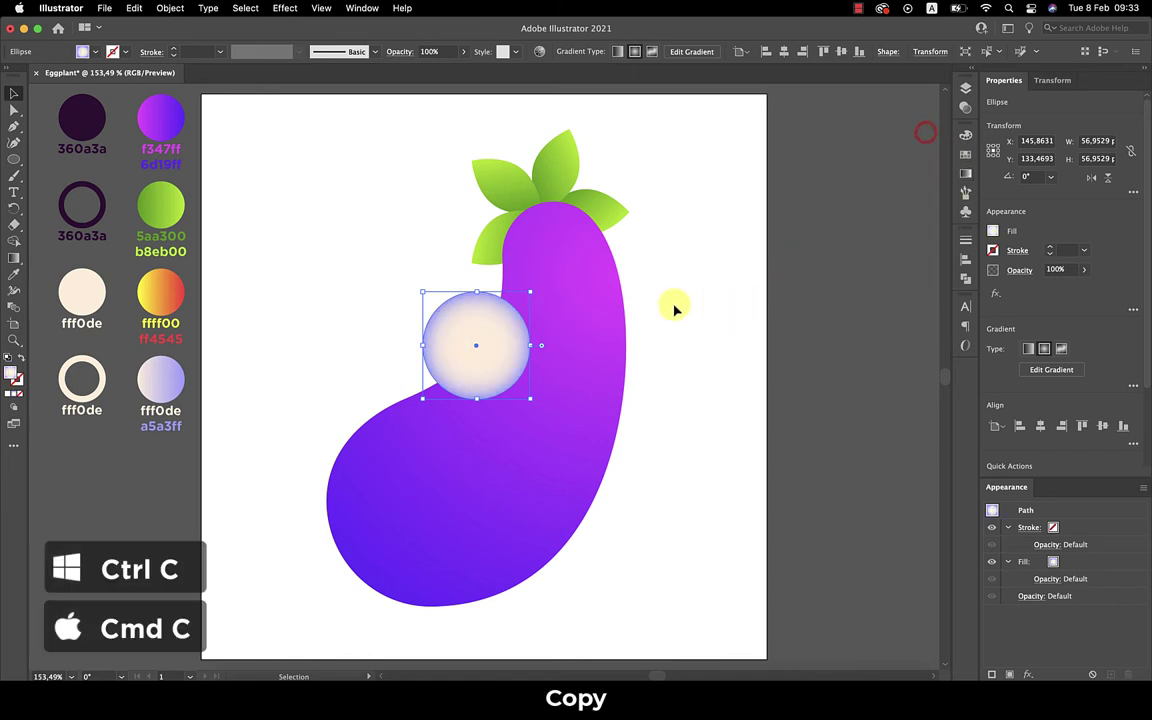
pyautogui.hotkey('ctrl', 'f')
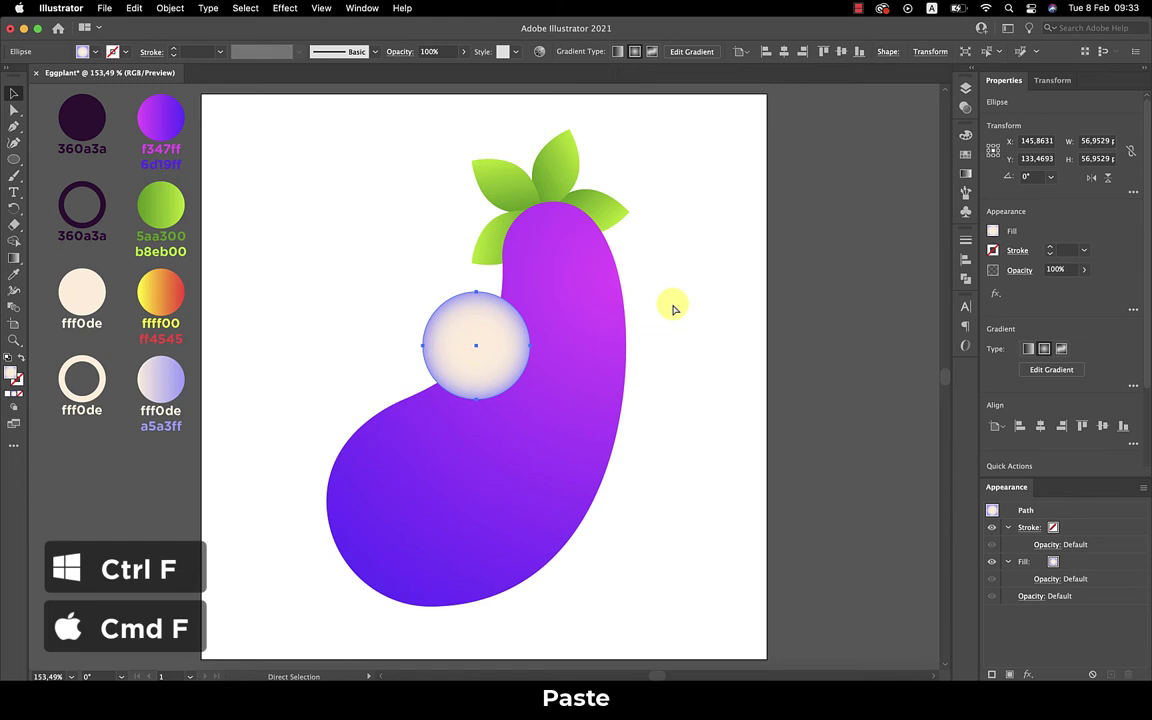
pyautogui.press('v')
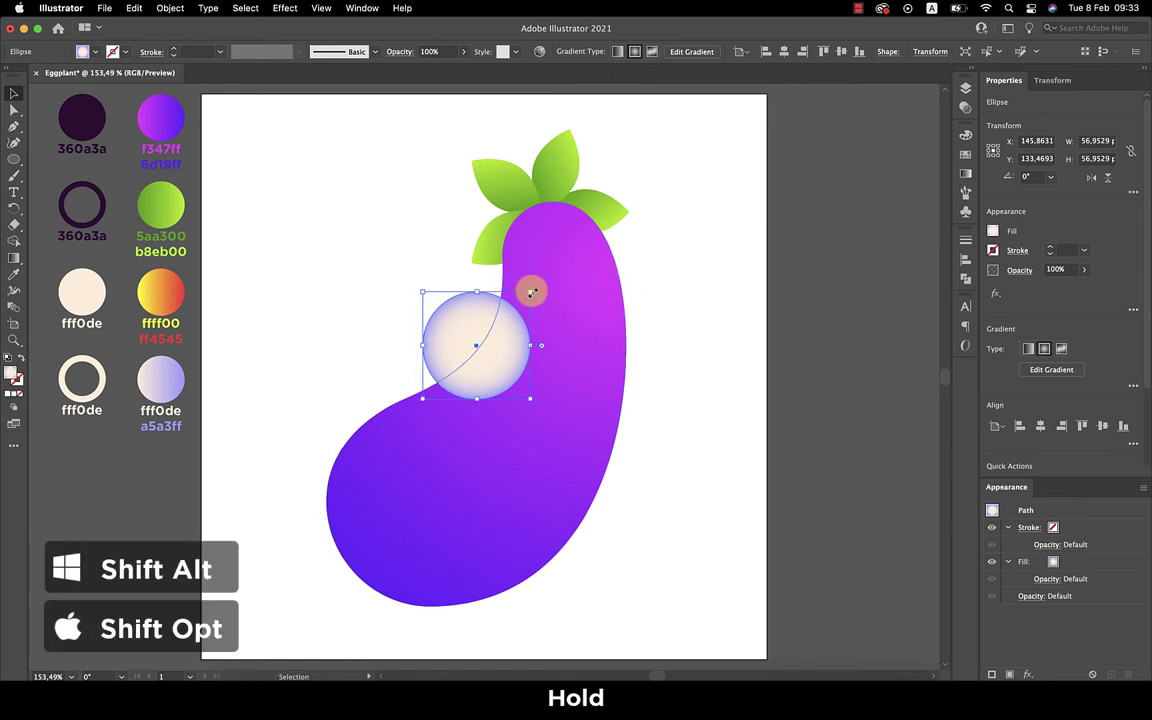
pyautogui.moveTo(531, 292); pyautogui.dragTo(501, 313)
pyautogui.press('i')
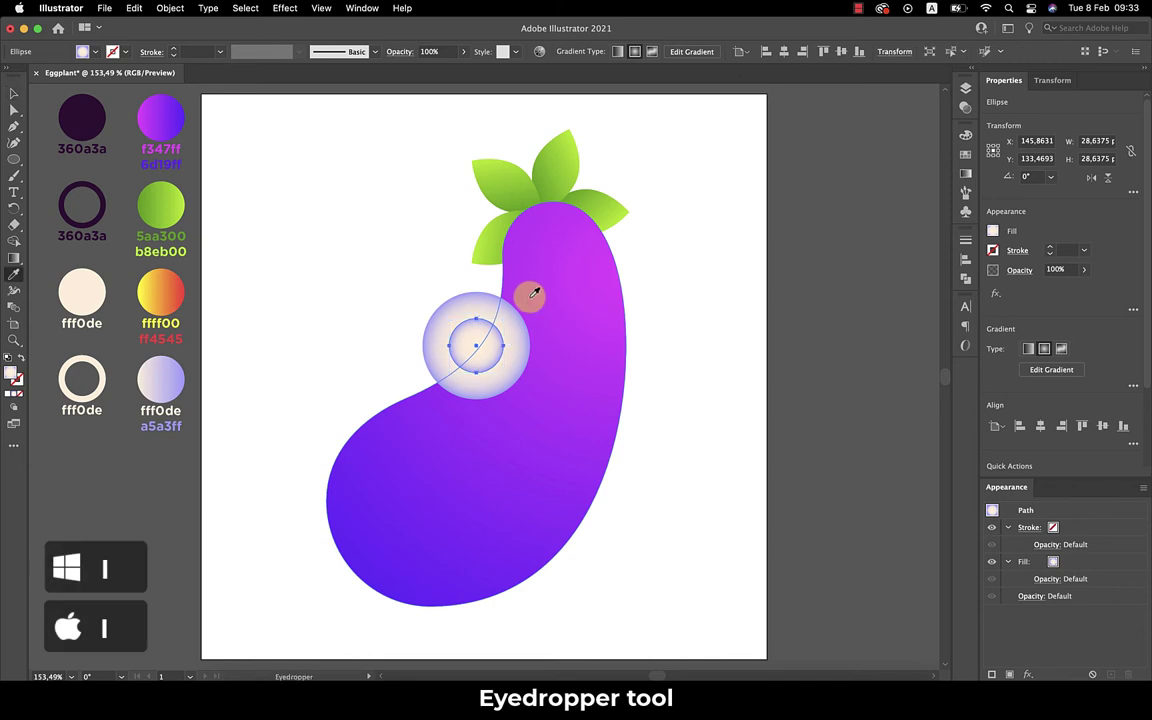
pyautogui.click(90, 113)
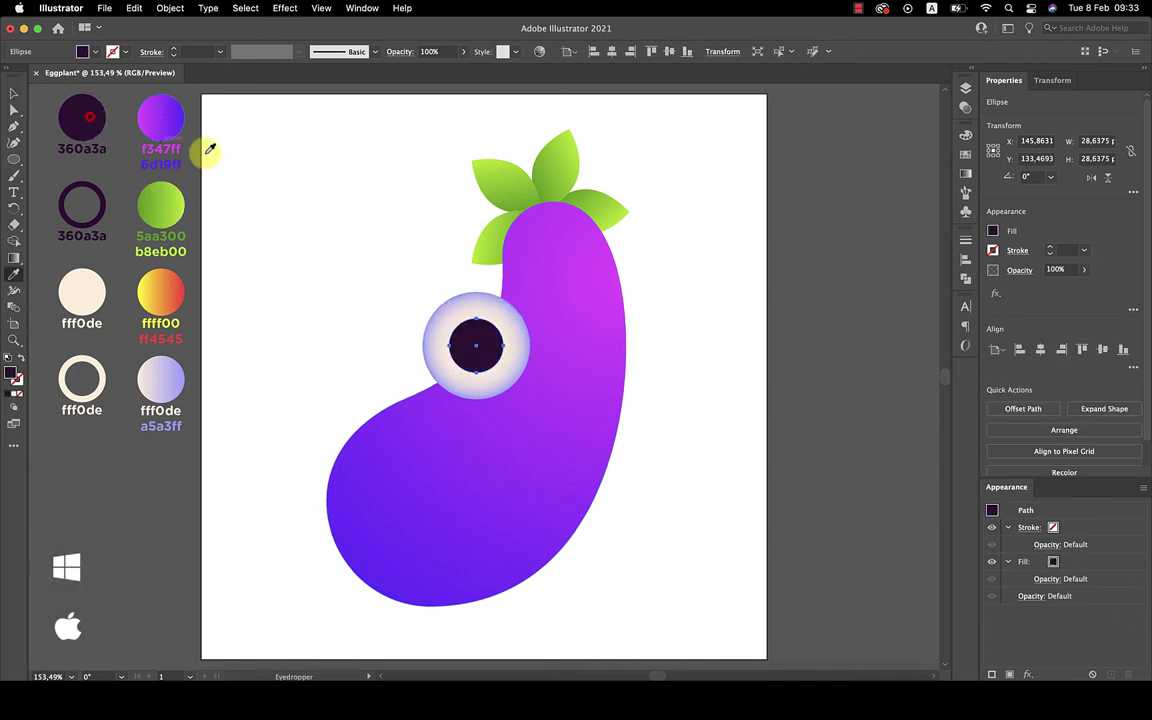
pyautogui.press('v')
pyautogui.click(440, 262)
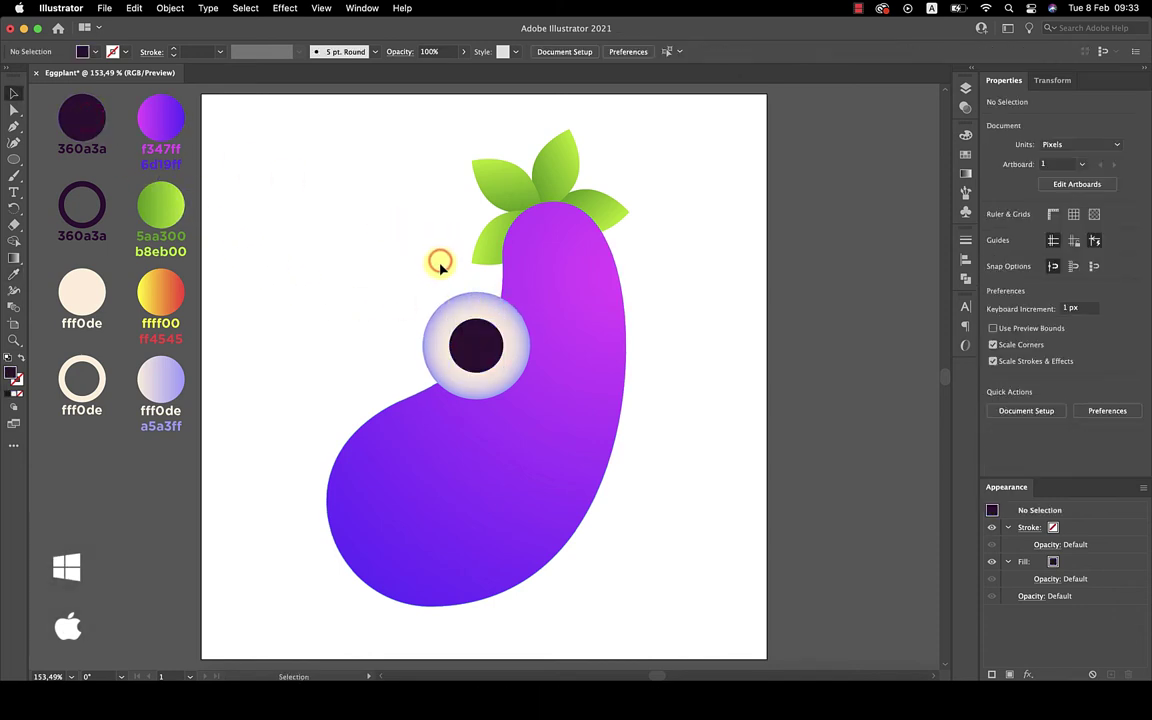
# - Draw a small circle in the eye's centre and fill it cream fff0de
pyautogui.press('l')
pyautogui.moveTo(473, 342); pyautogui.dragTo(488, 351)
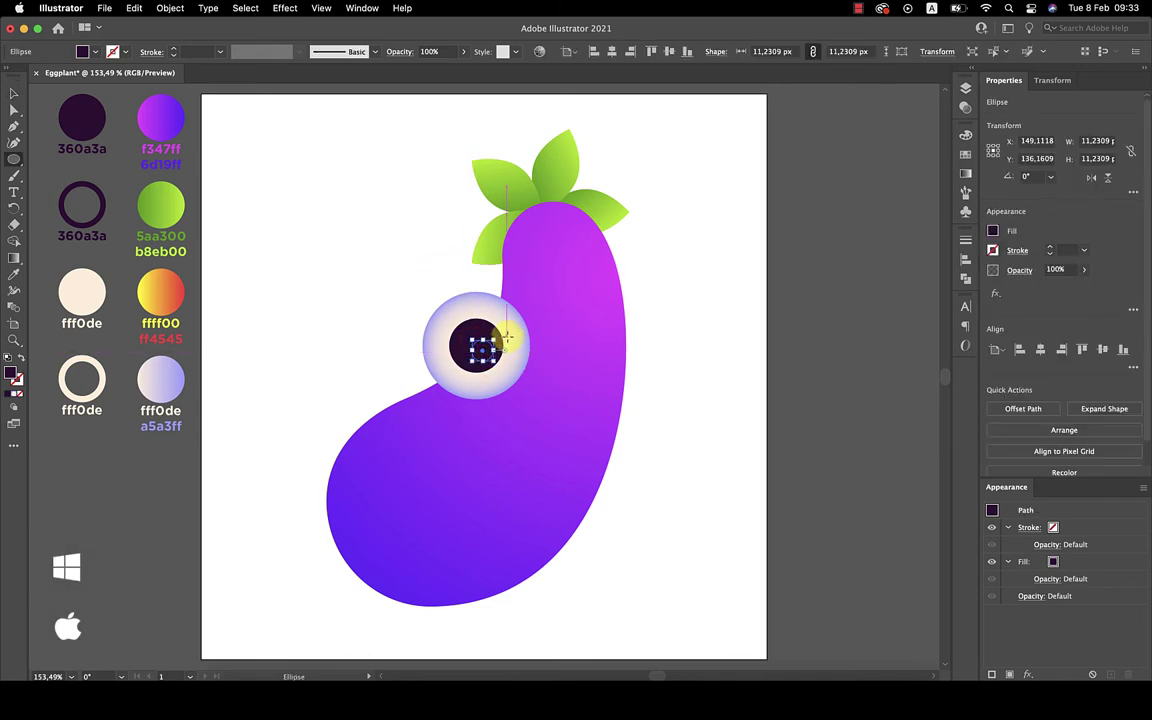
pyautogui.press('i')
pyautogui.click(93, 288)
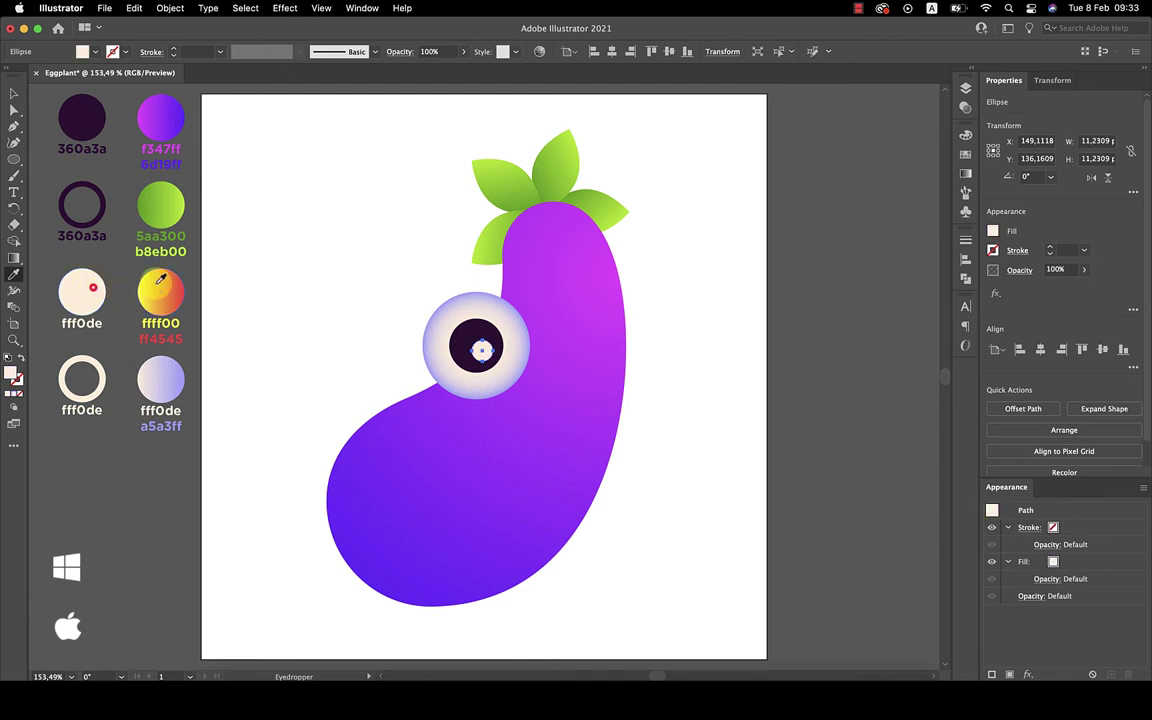
pyautogui.press('v')
pyautogui.click(446, 256)
# - Group the iris with its cream centre, then group them with the outer eye circle
pyautogui.press('z')
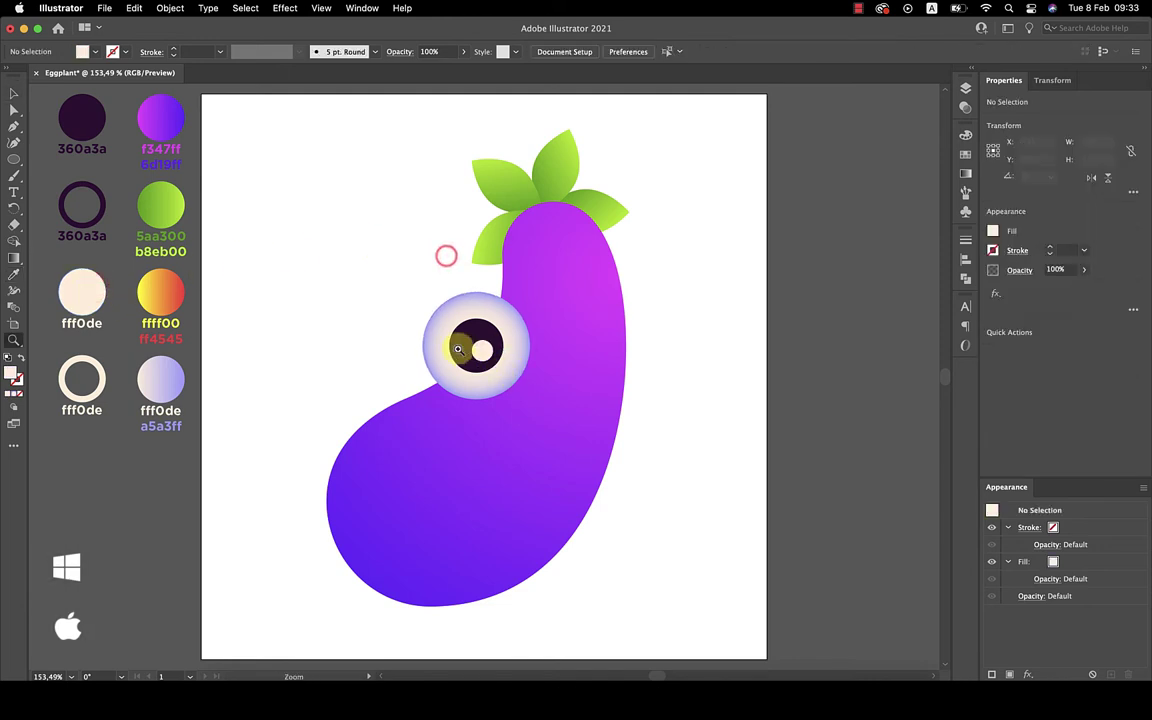
pyautogui.moveTo(458, 349)
pyautogui.mouseDown()
pyautogui.moveTo(578, 365)
pyautogui.moveTo(531, 360)
pyautogui.mouseUp()
pyautogui.press('v')
pyautogui.keyDown('shift'); pyautogui.click(511, 294); pyautogui.keyUp('shift')
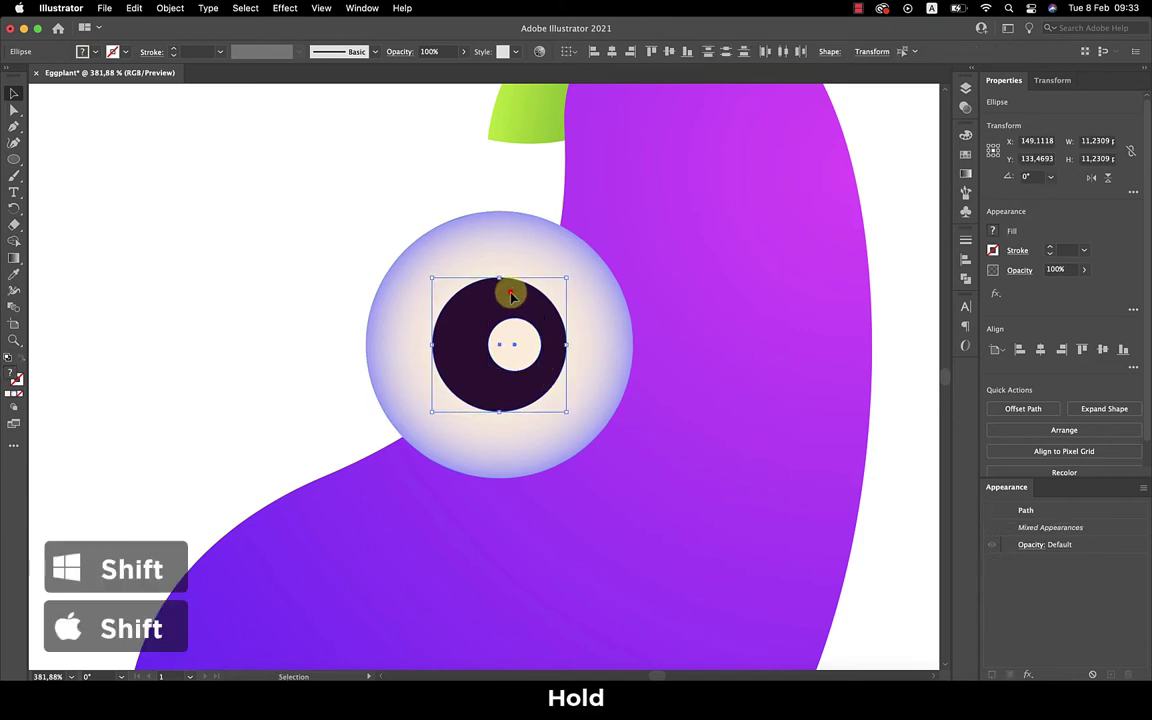
pyautogui.rightClick(509, 299)
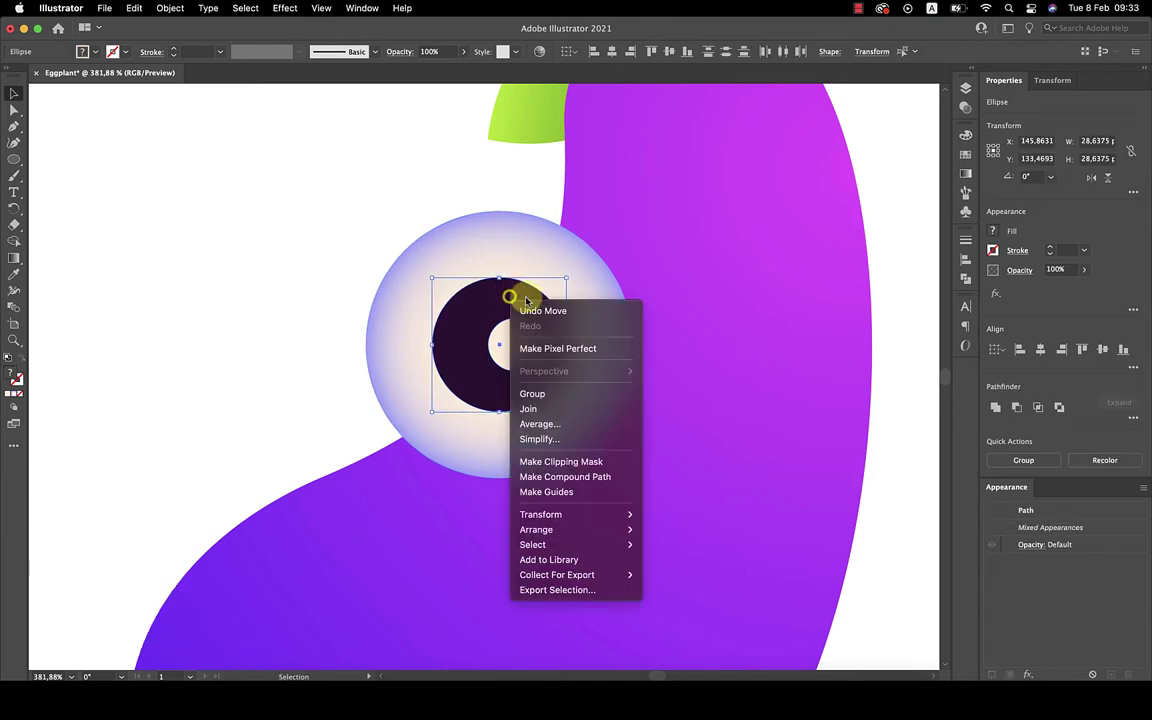
pyautogui.click(580, 392)
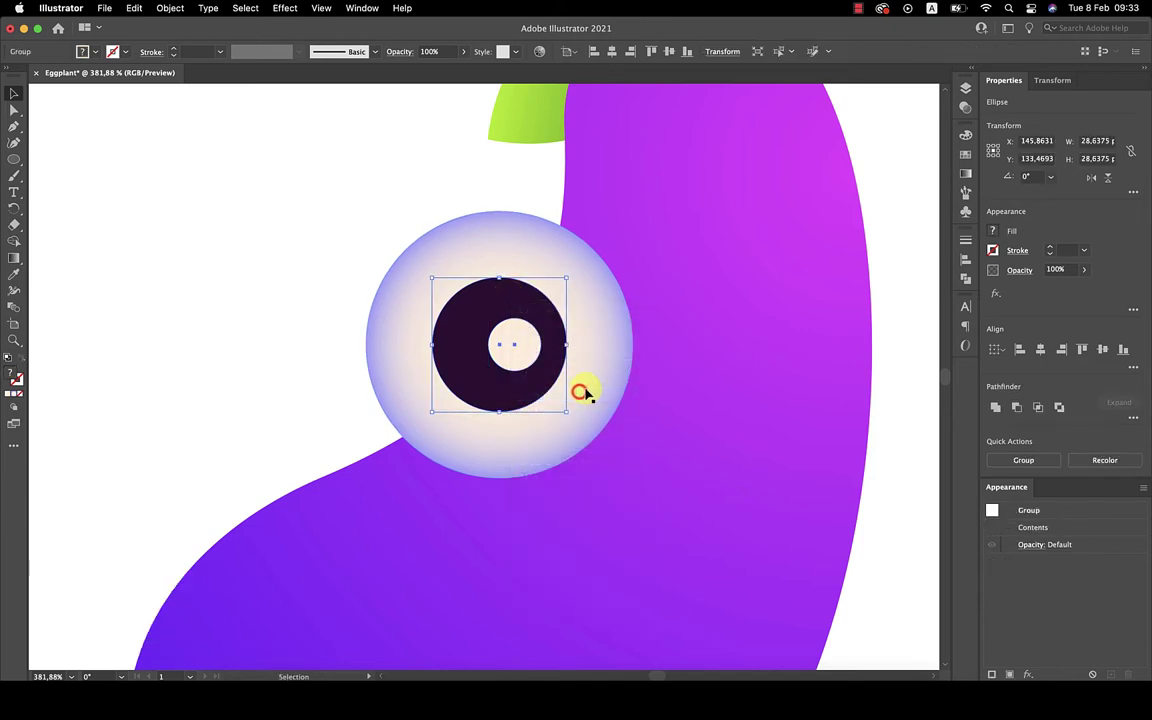
pyautogui.keyDown('shift'); pyautogui.click(590, 299); pyautogui.keyUp('shift')
pyautogui.rightClick(591, 293)
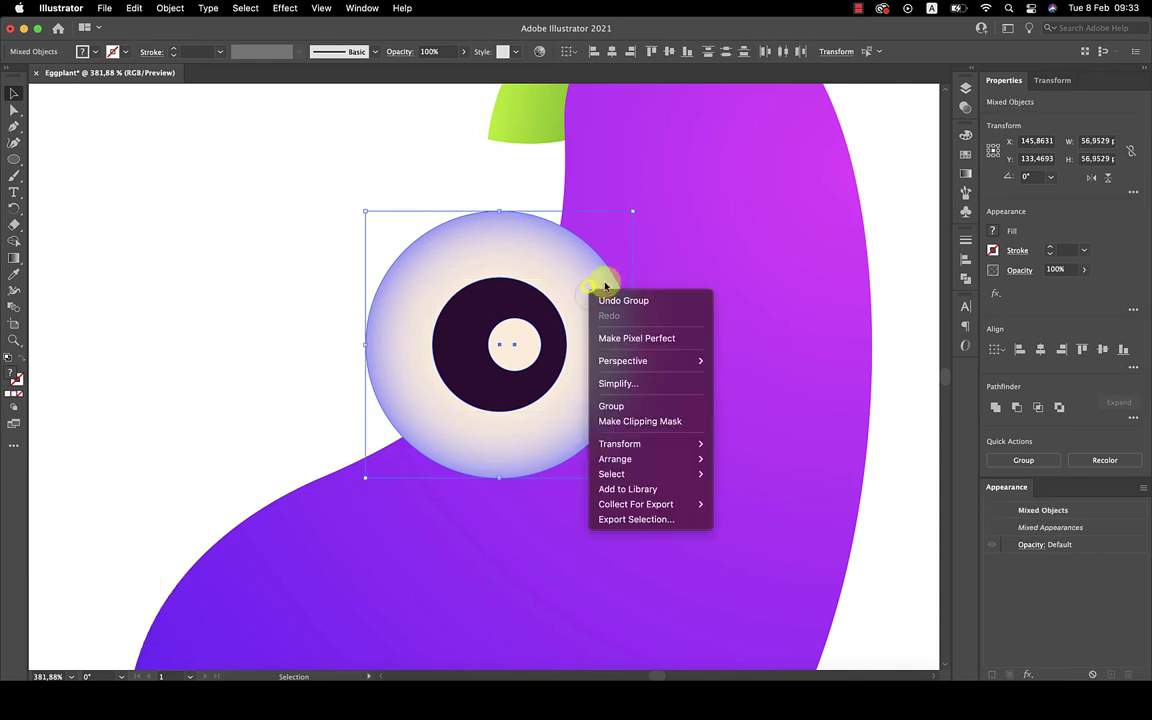
pyautogui.click(646, 405)
# - Paste a copy of the outer eye circle and cut it into a closed half-circle eyelid
pyautogui.click(540, 183)
pyautogui.press('a')
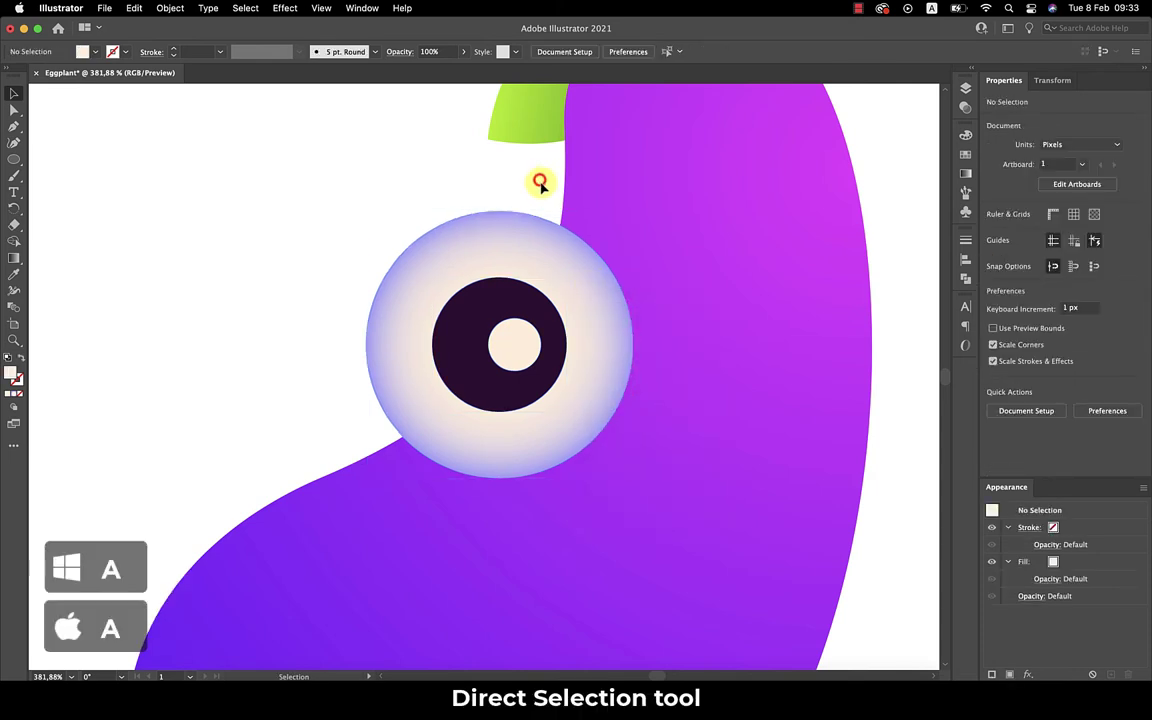
pyautogui.click(588, 293)
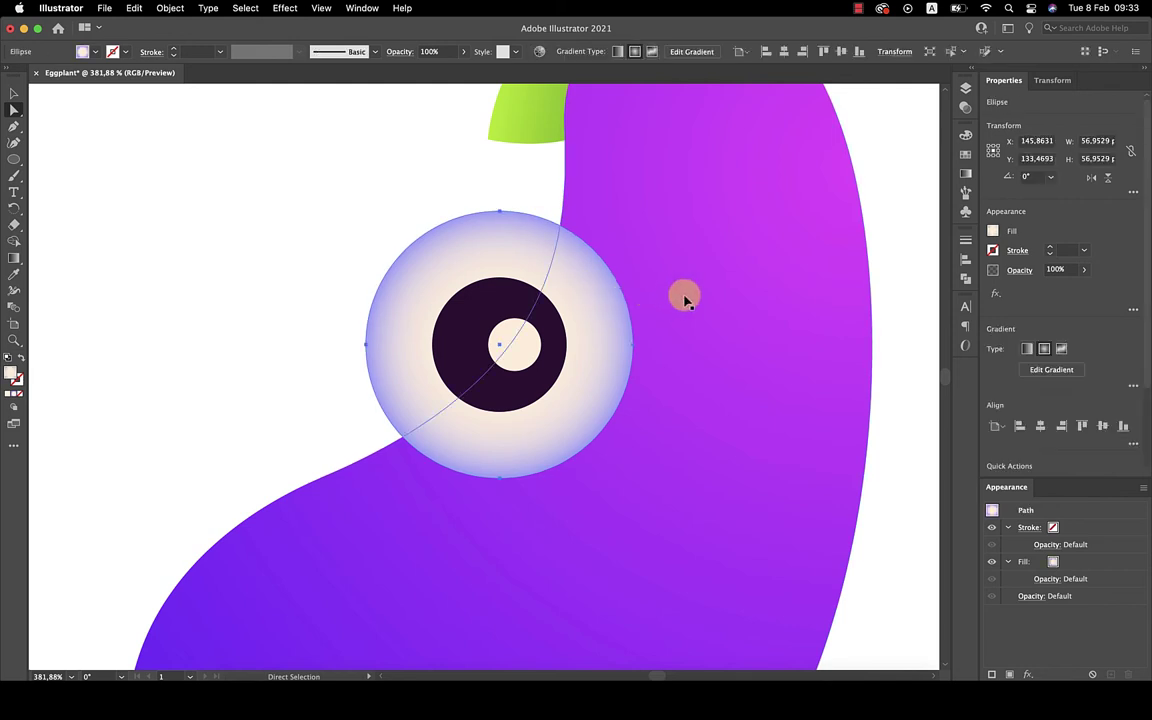
pyautogui.hotkey('ctrl', 'c')
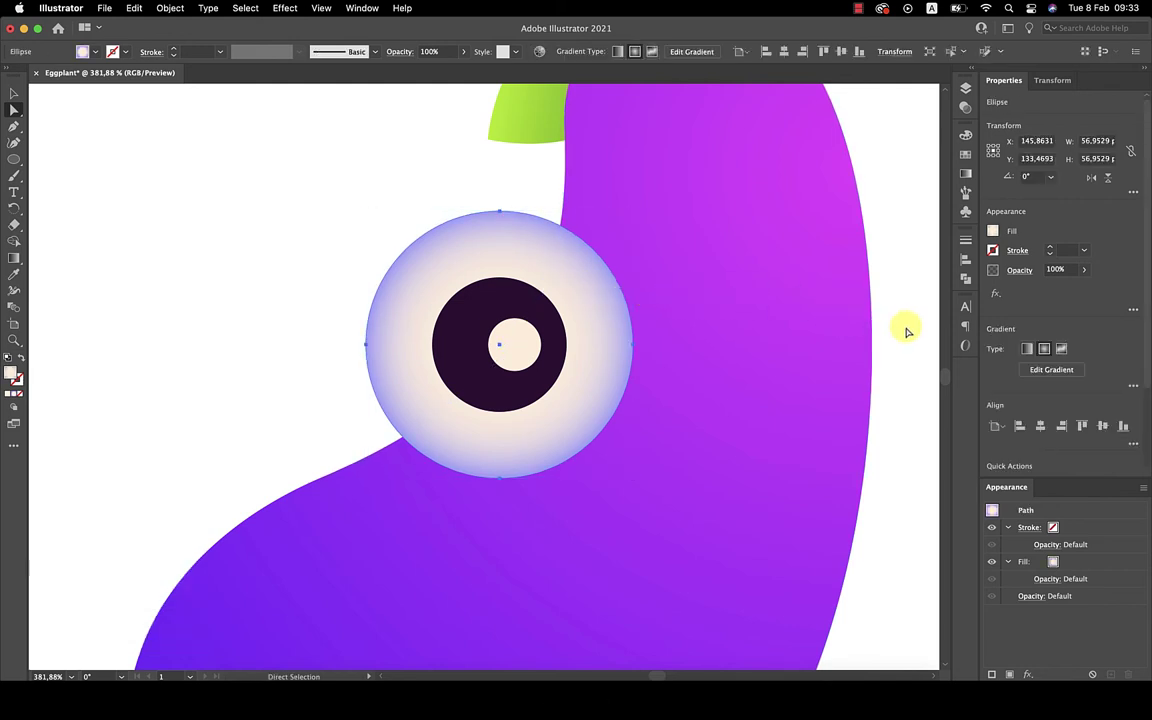
pyautogui.click(905, 328)
pyautogui.hotkey('ctrl', 'f')
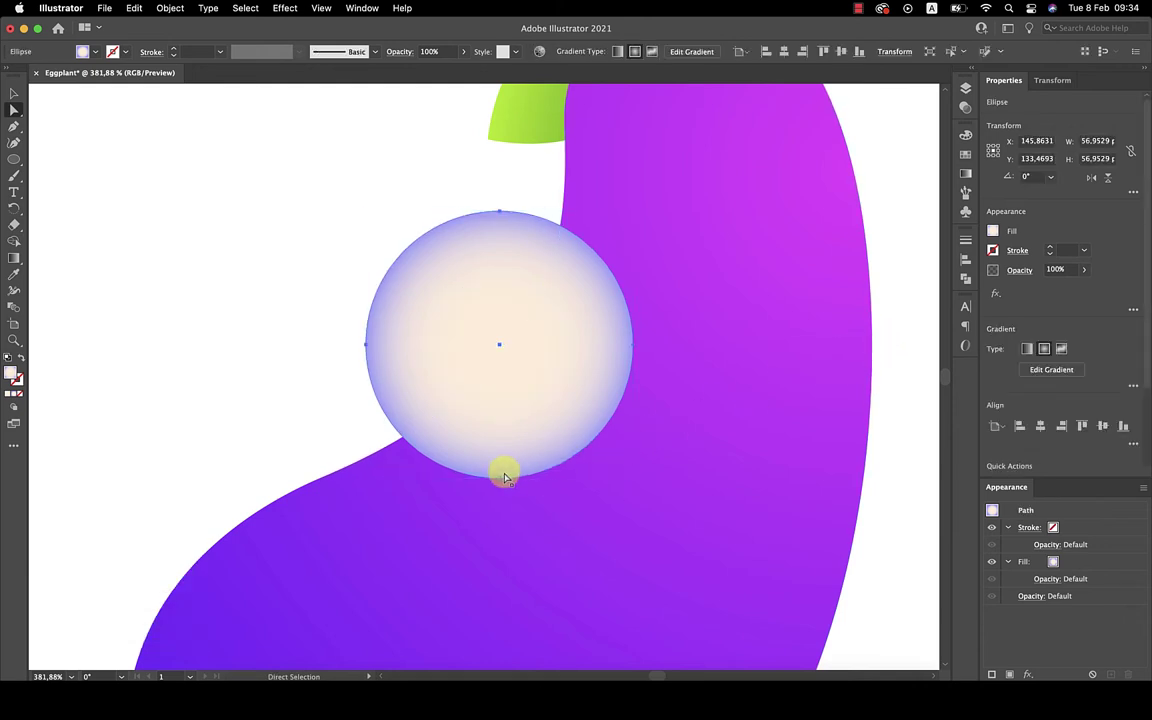
pyautogui.click(499, 479)
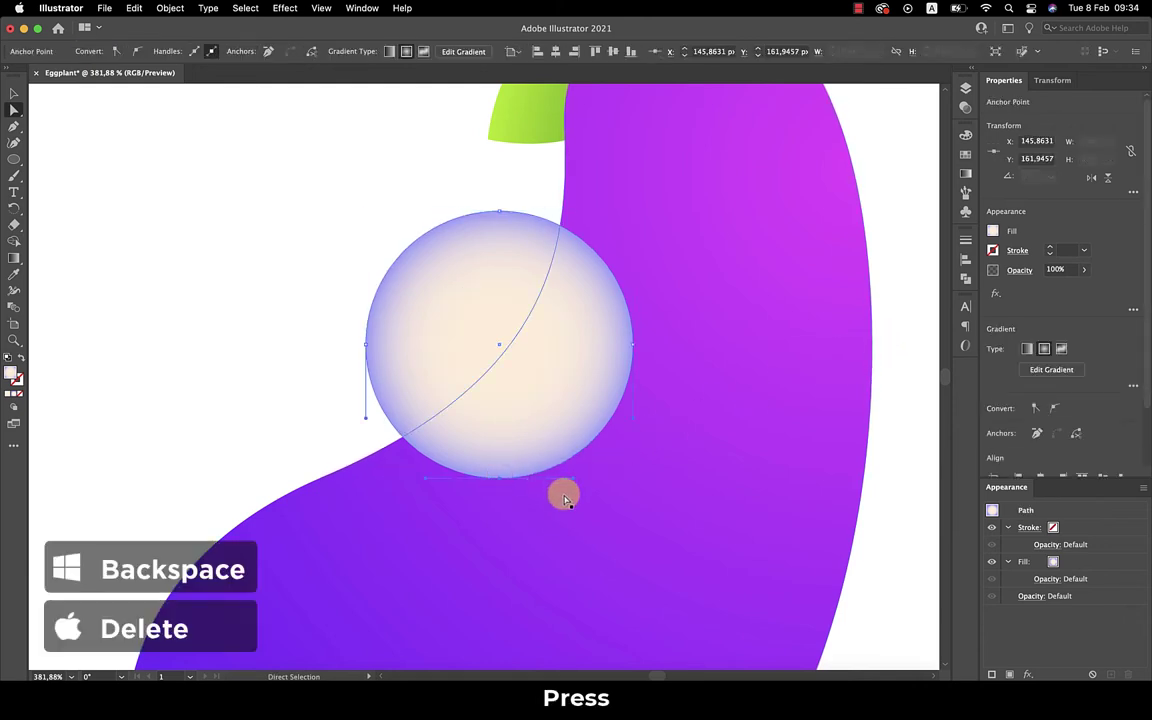
pyautogui.press('BackSpace')
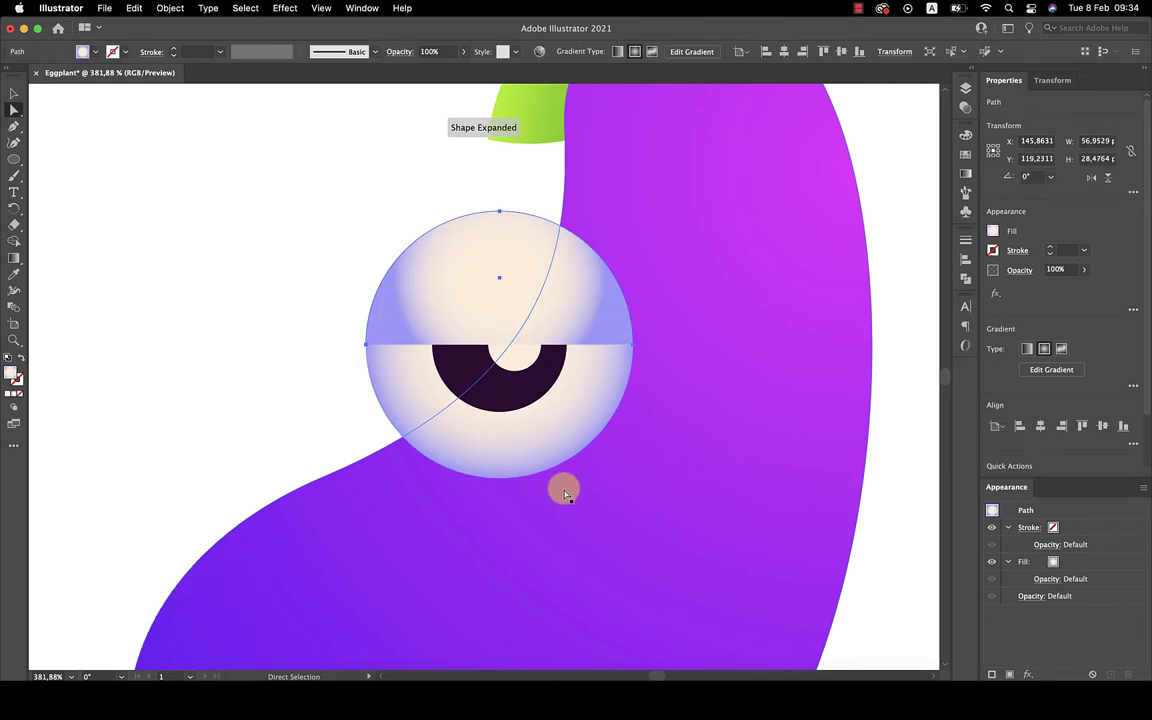
pyautogui.click(966, 279)
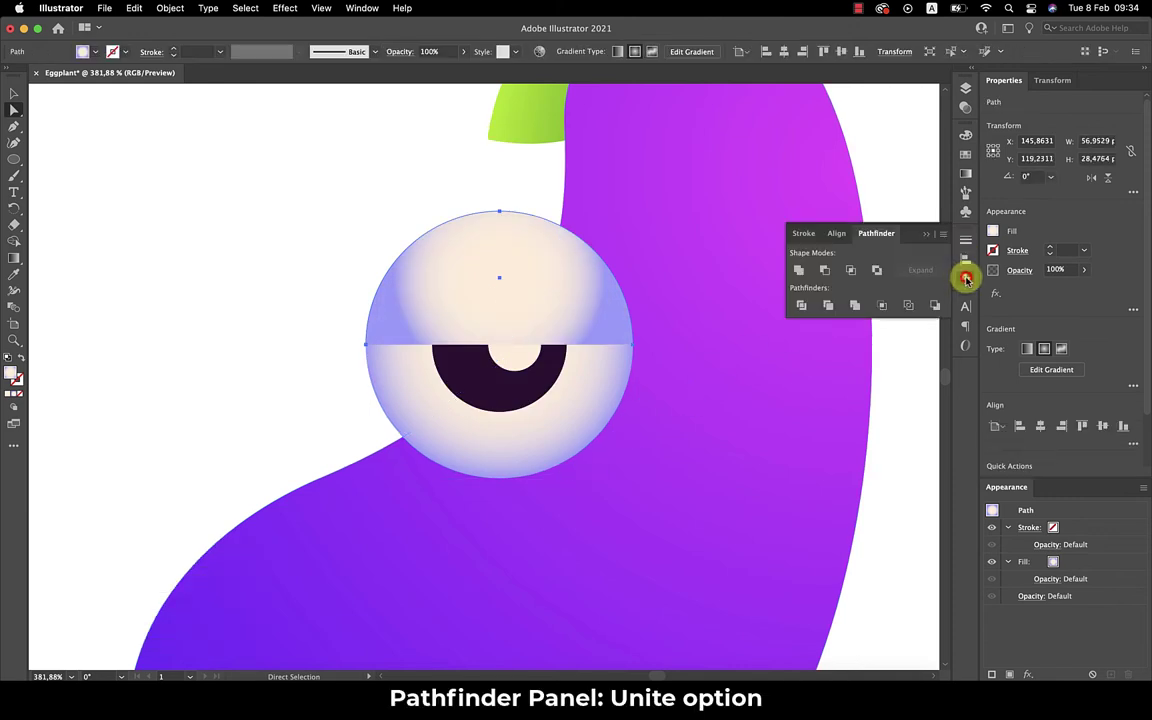
pyautogui.click(798, 270)
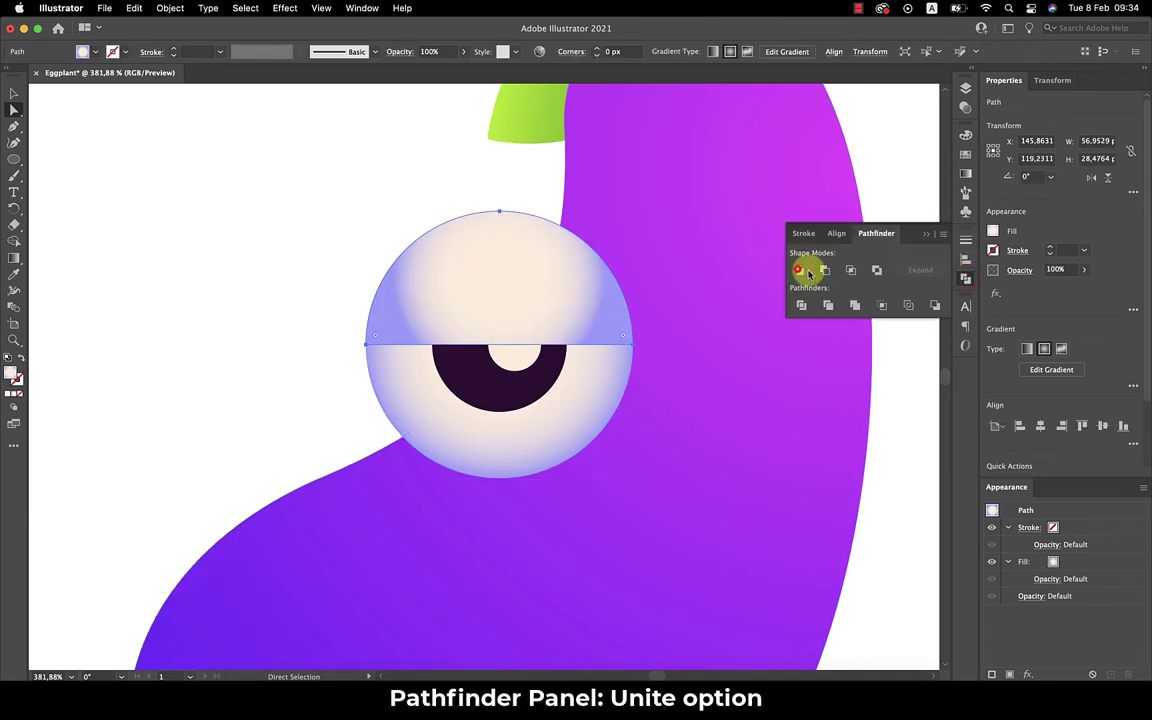
pyautogui.click(927, 237)
pyautogui.press('super+0')
# - Fill the eyelid with the purple gradient swatch and make the gradient radial
pyautogui.press('i')
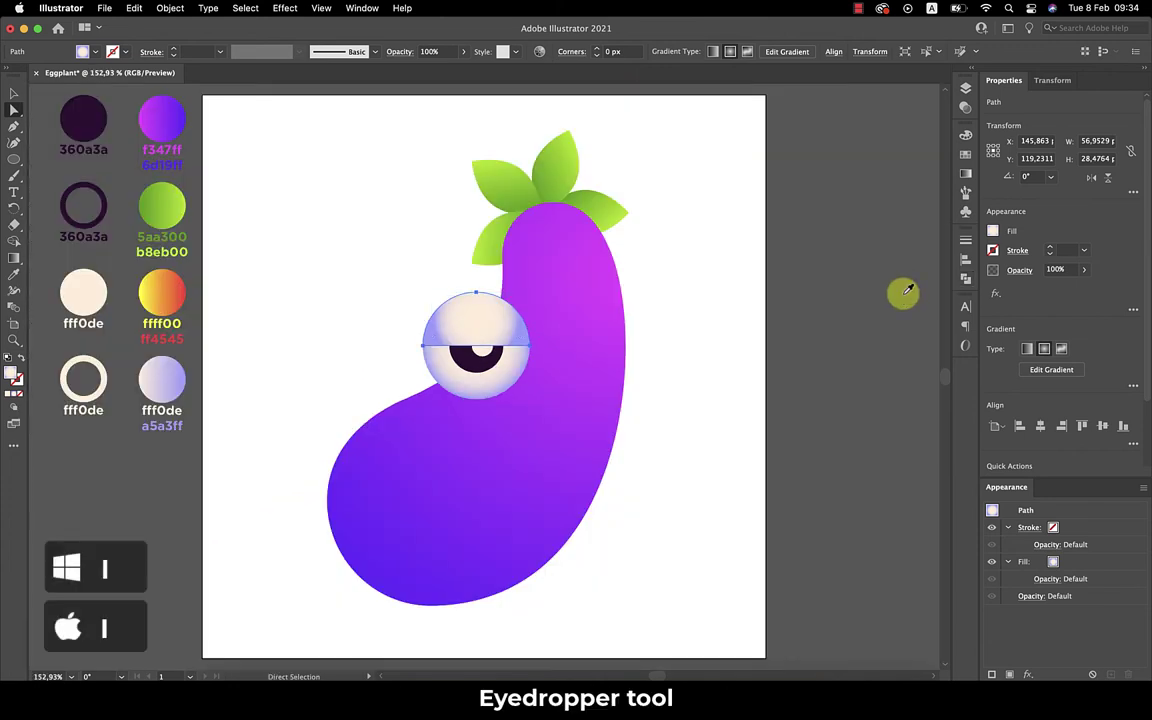
pyautogui.click(162, 119)
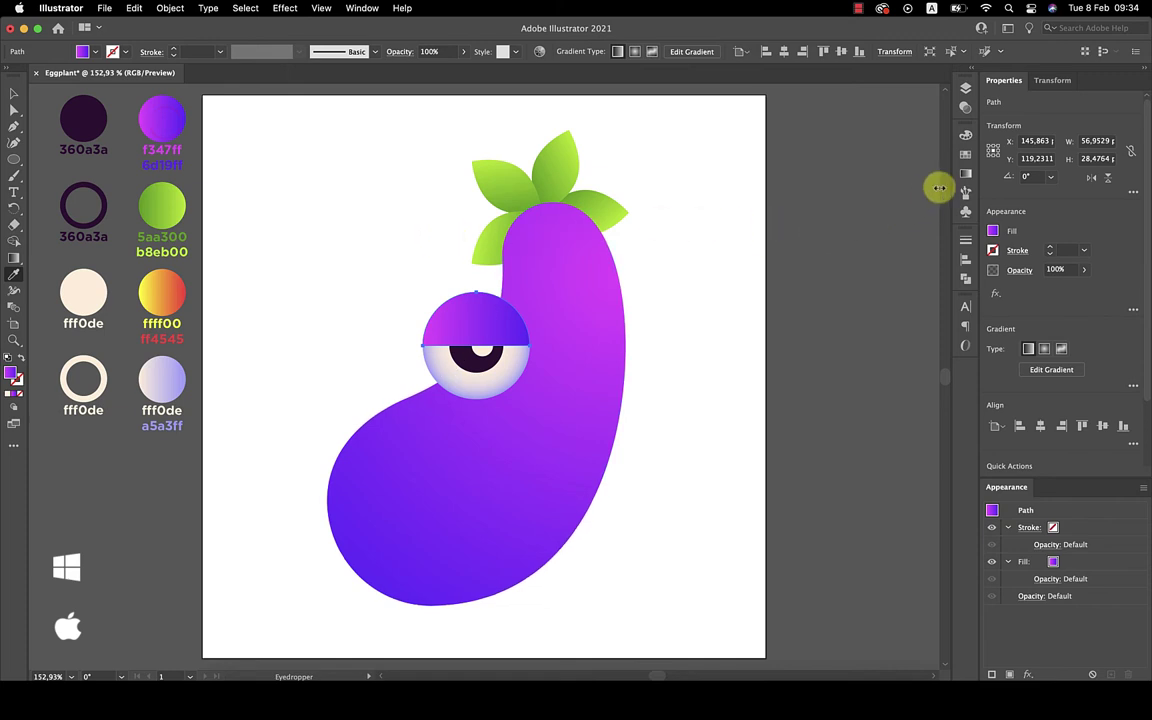
pyautogui.click(966, 174)
pyautogui.click(875, 151)
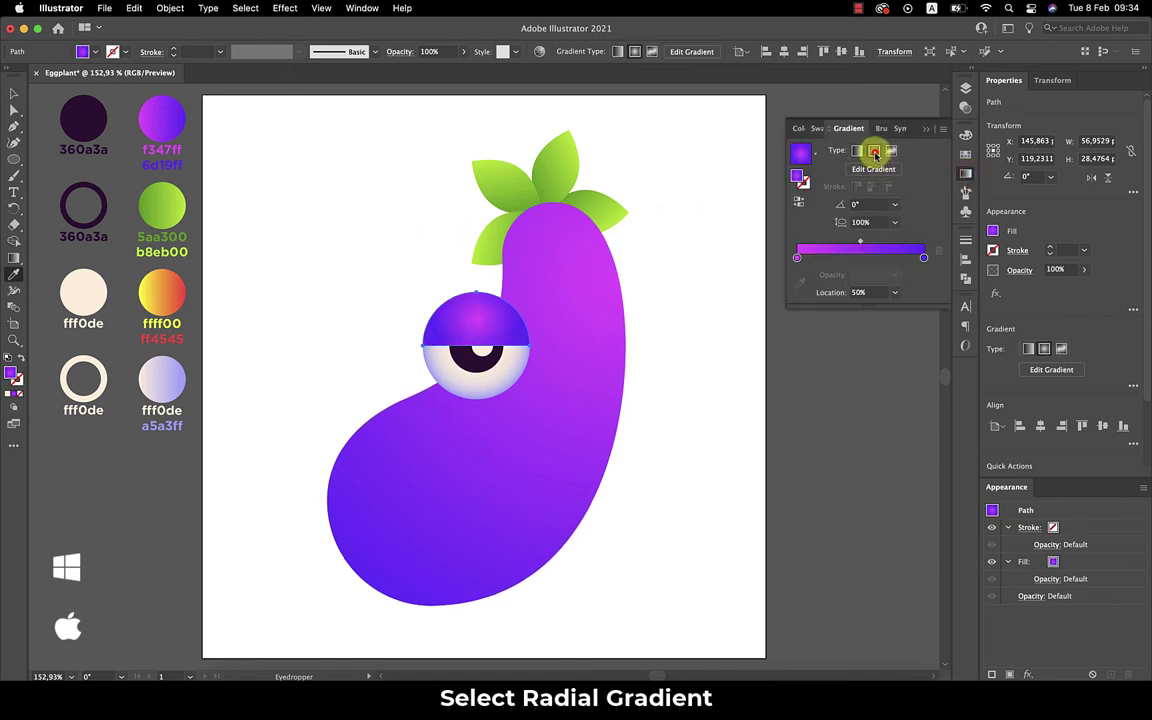
pyautogui.click(926, 129)
# - Enlarge the eyelid's radial gradient and shift where its colours blend
pyautogui.press('g')
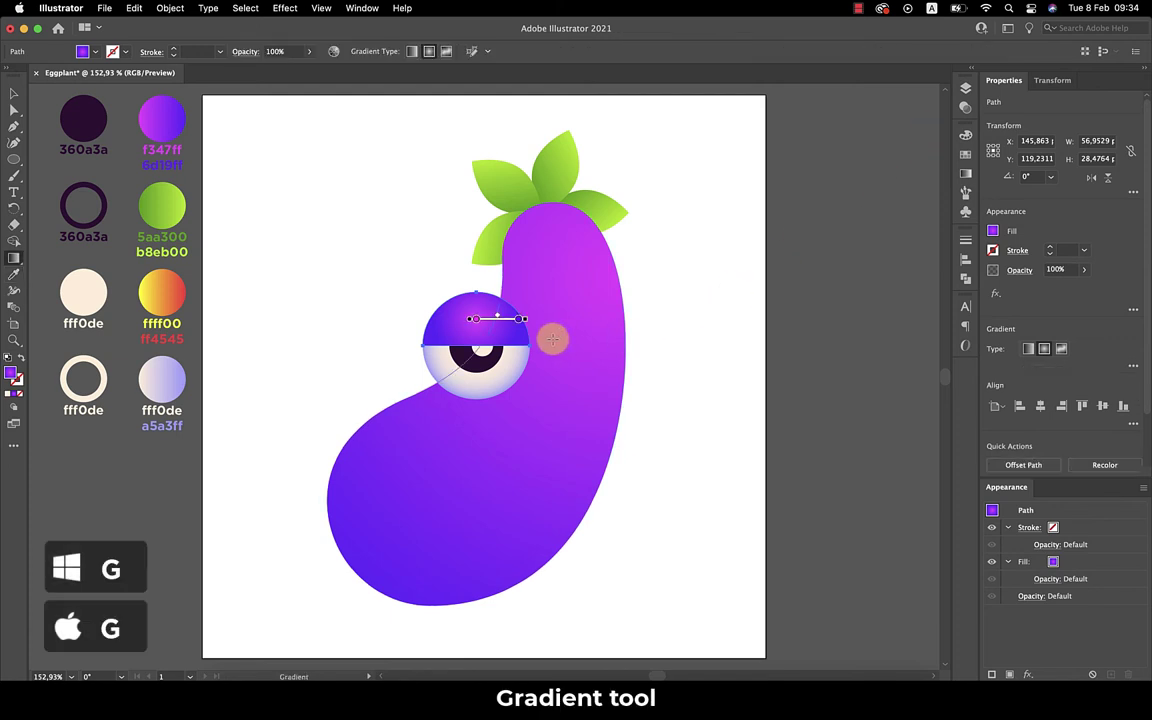
pyautogui.moveTo(527, 320)
pyautogui.mouseDown()
pyautogui.moveTo(558, 322)
pyautogui.moveTo(538, 350)
pyautogui.mouseUp()
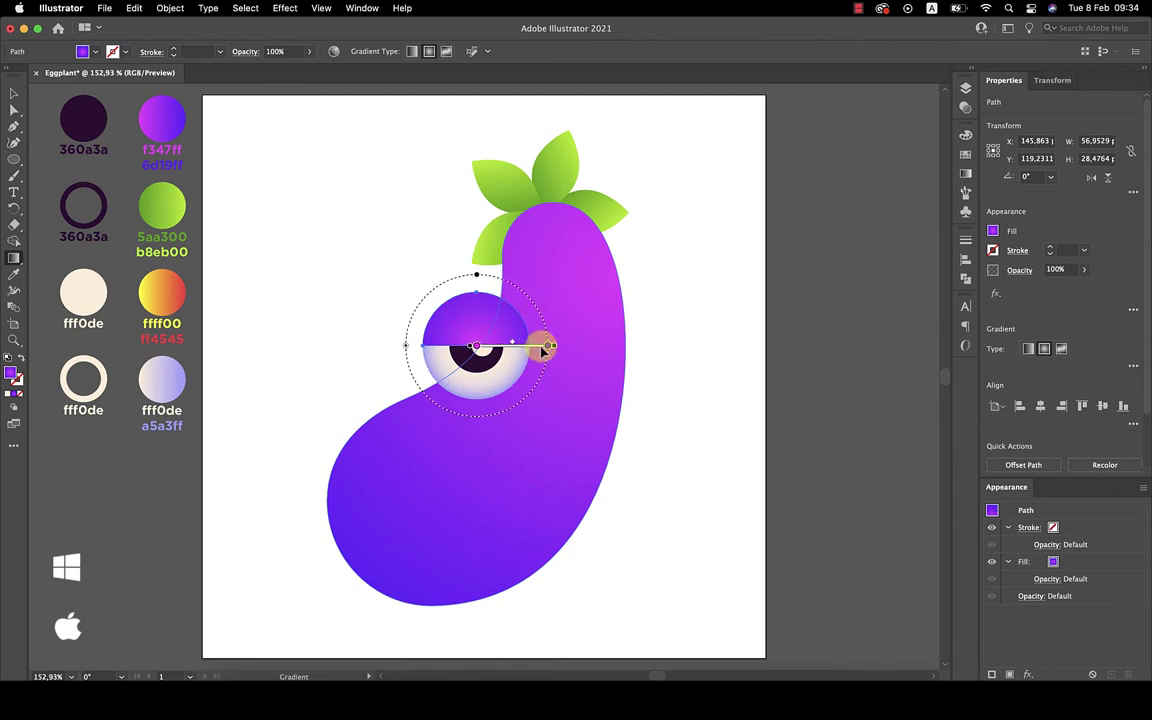
pyautogui.moveTo(519, 346); pyautogui.dragTo(549, 356)
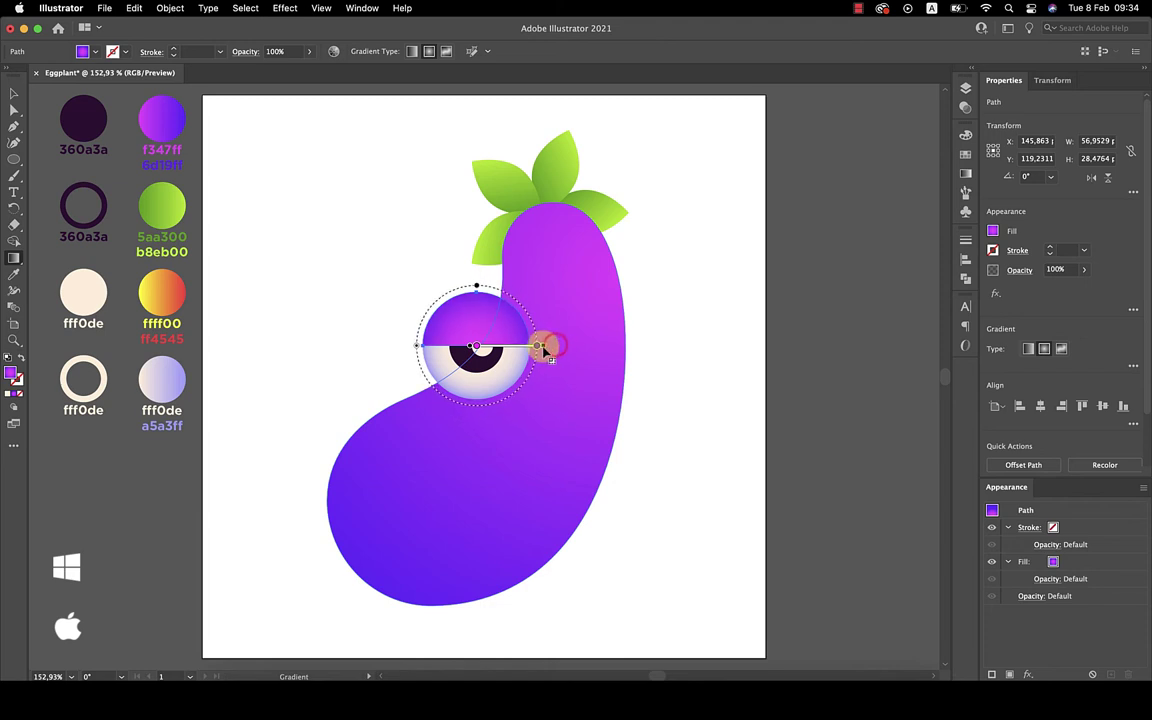
pyautogui.click(521, 345)
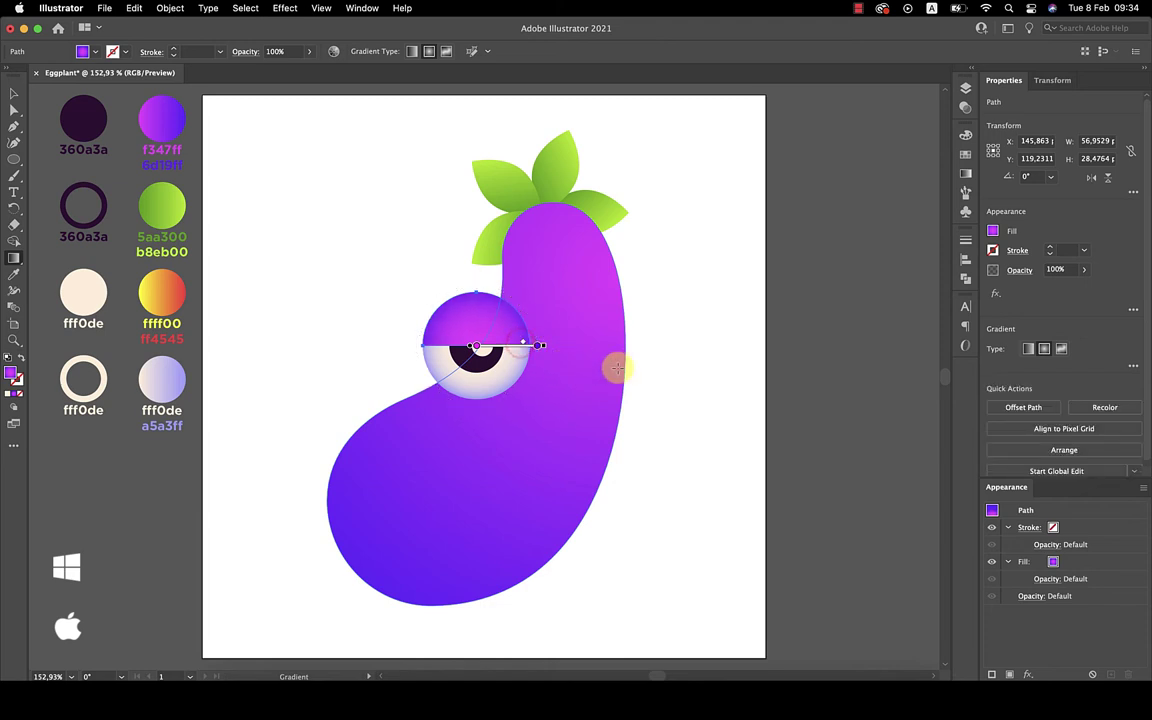
pyautogui.press('v')
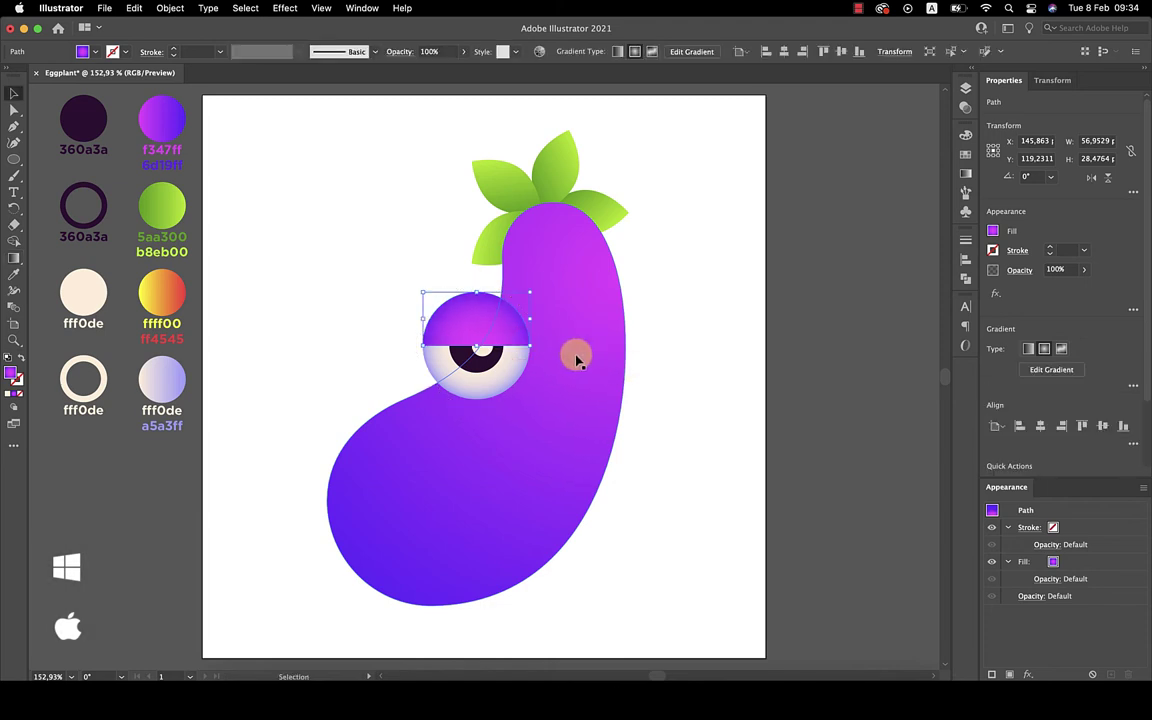
# - Group the eyelid with the eye, place a copy to its right, and shrink both eyes
pyautogui.keyDown('shift'); pyautogui.click(515, 365); pyautogui.keyUp('shift')
pyautogui.rightClick(517, 362)
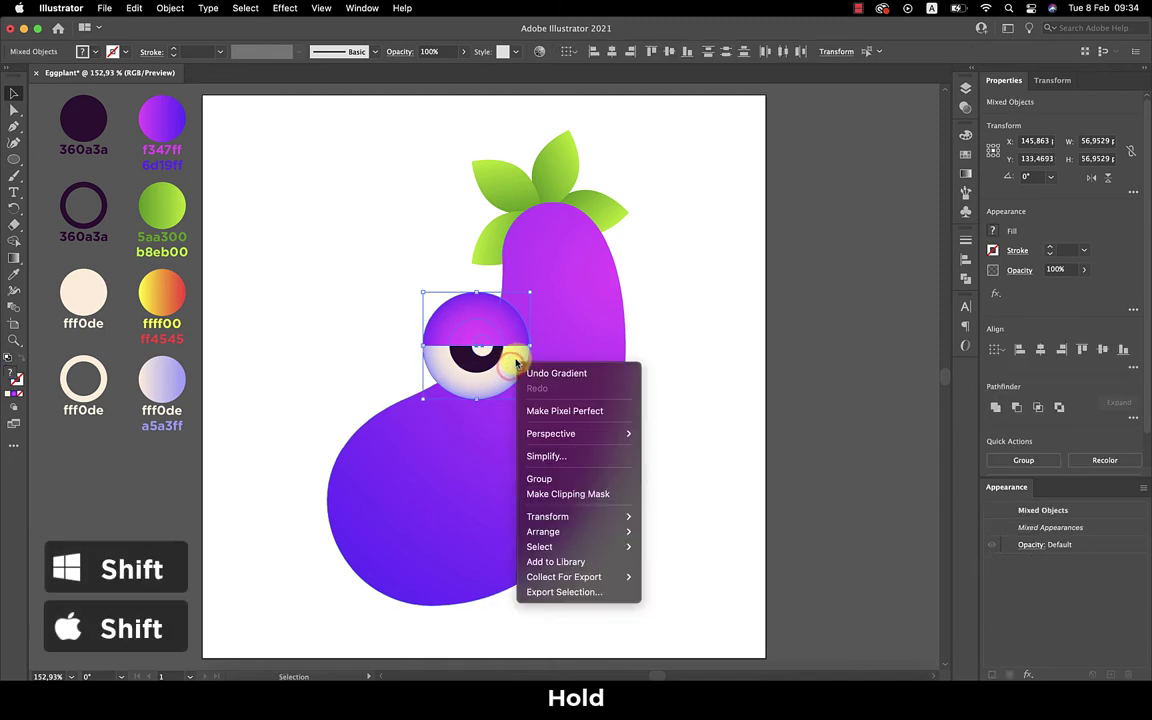
pyautogui.click(572, 479)
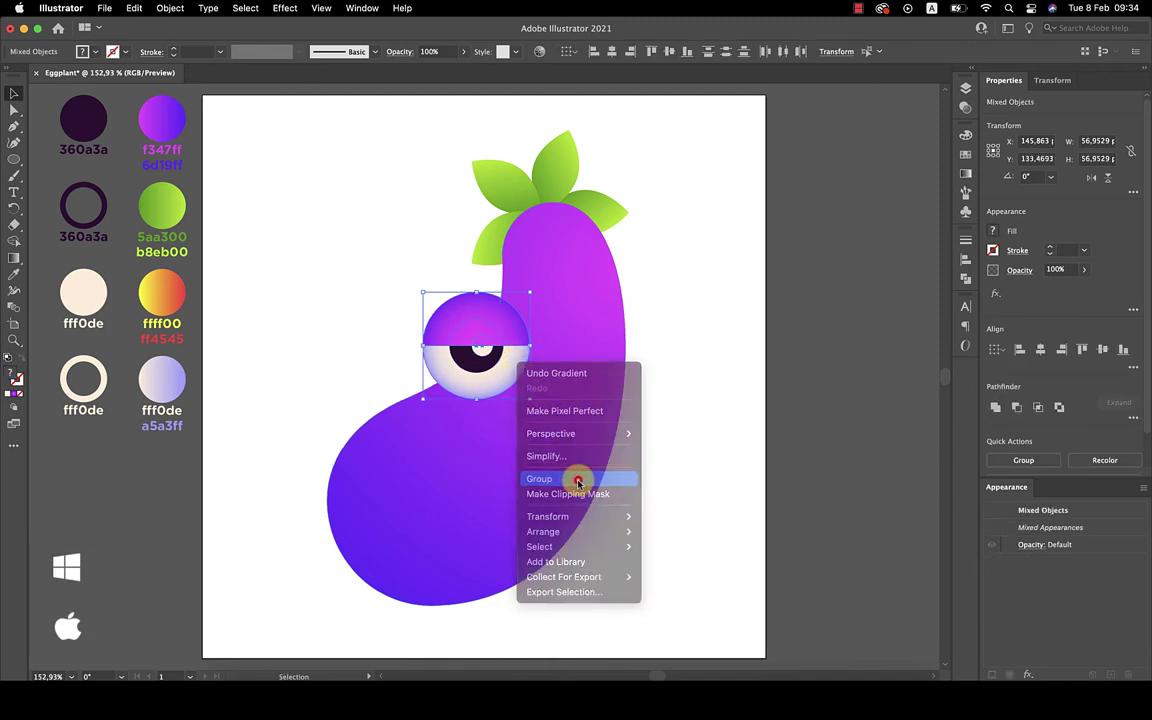
pyautogui.click(643, 427)
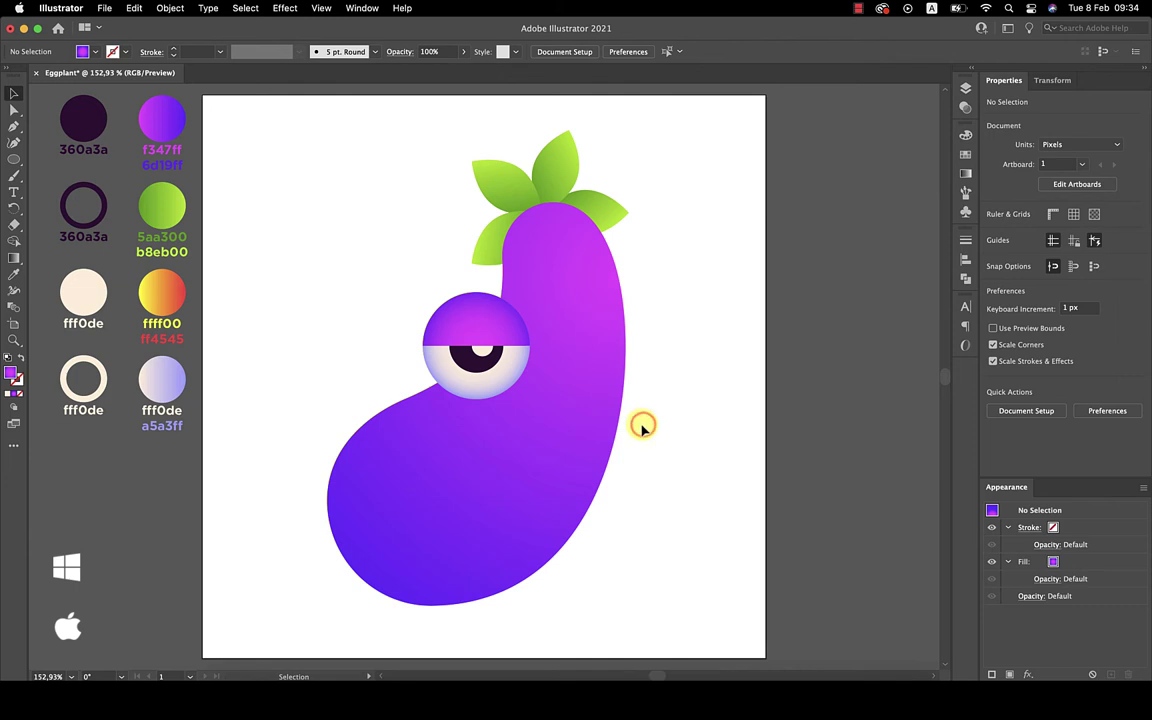
pyautogui.moveTo(493, 362); pyautogui.dragTo(610, 368)
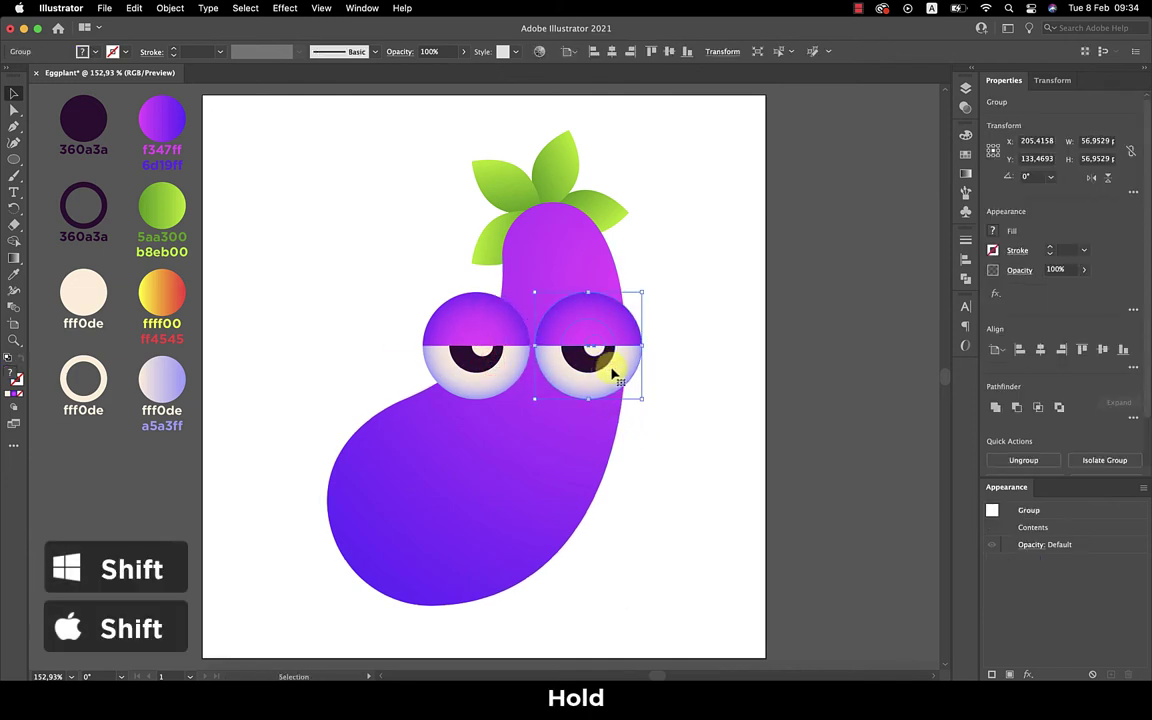
pyautogui.keyDown('shift'); pyautogui.click(493, 348); pyautogui.keyUp('shift')
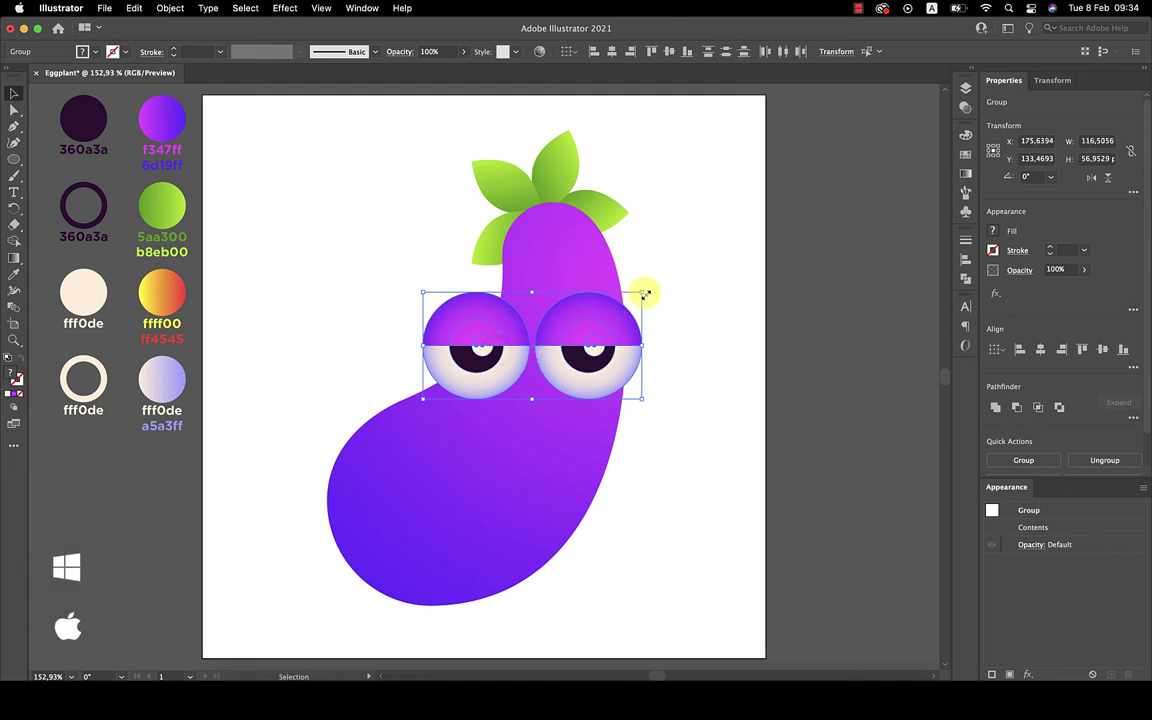
pyautogui.moveTo(643, 294); pyautogui.dragTo(612, 305)
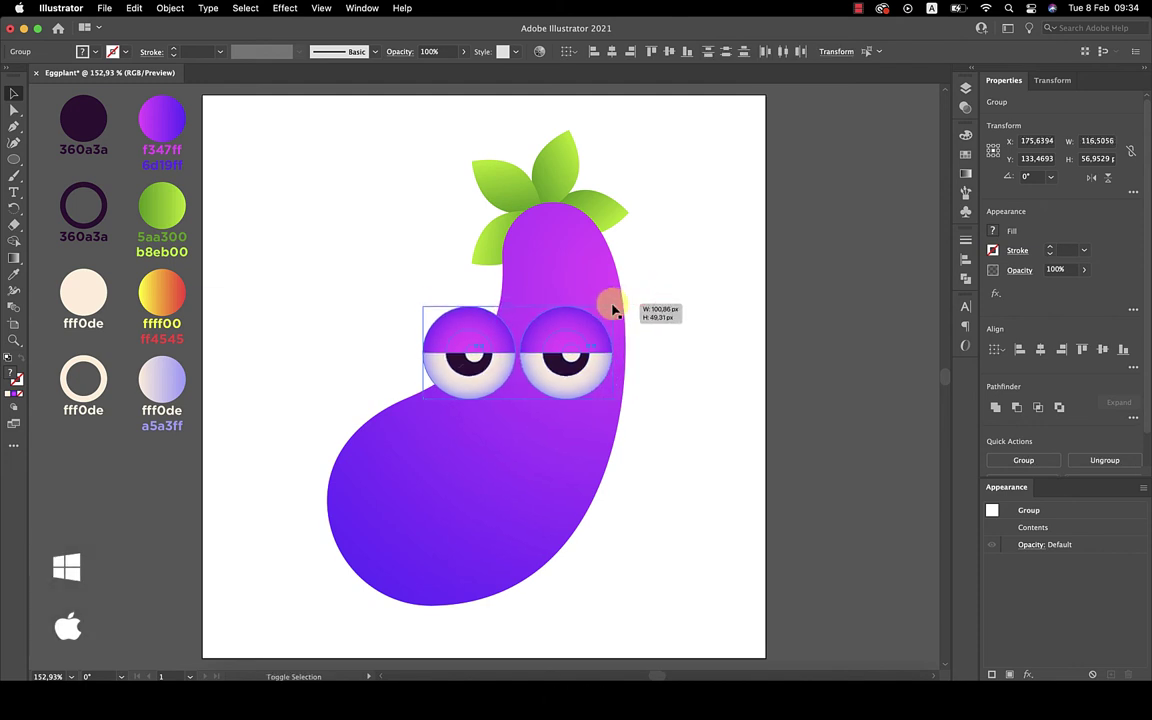
pyautogui.click(684, 341)
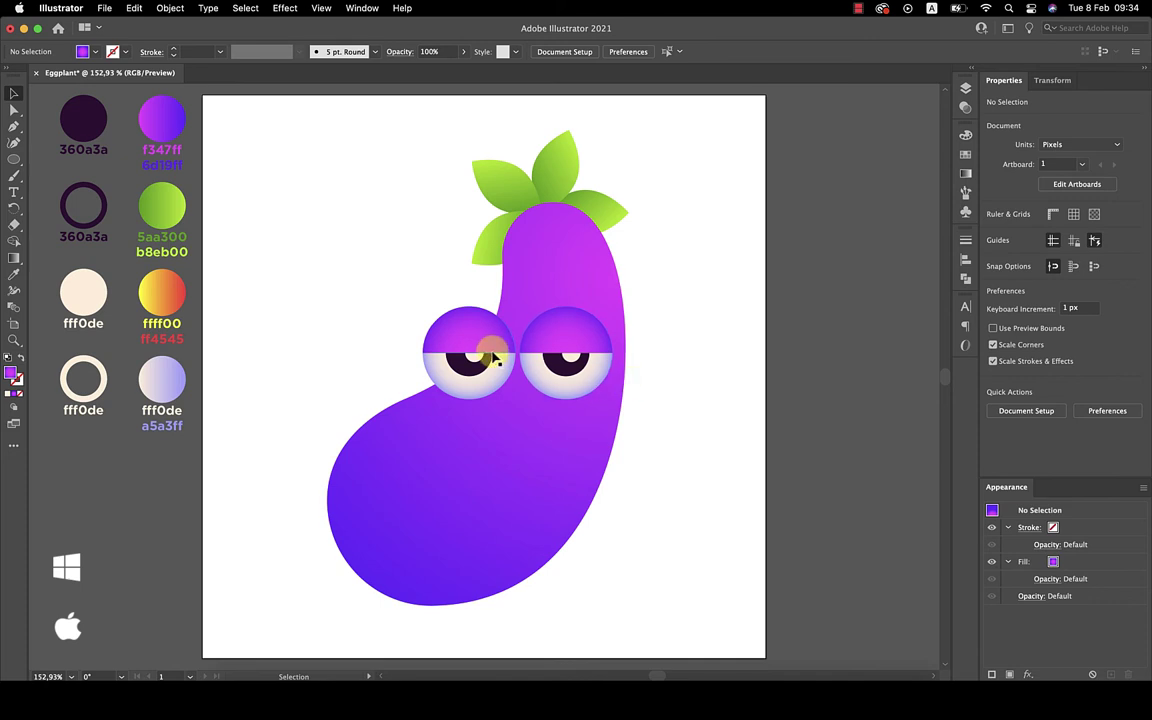
# - Nudge both irises and their cream highlights slightly to the right
pyautogui.scroll(5, 493, 358)
pyautogui.press('a')
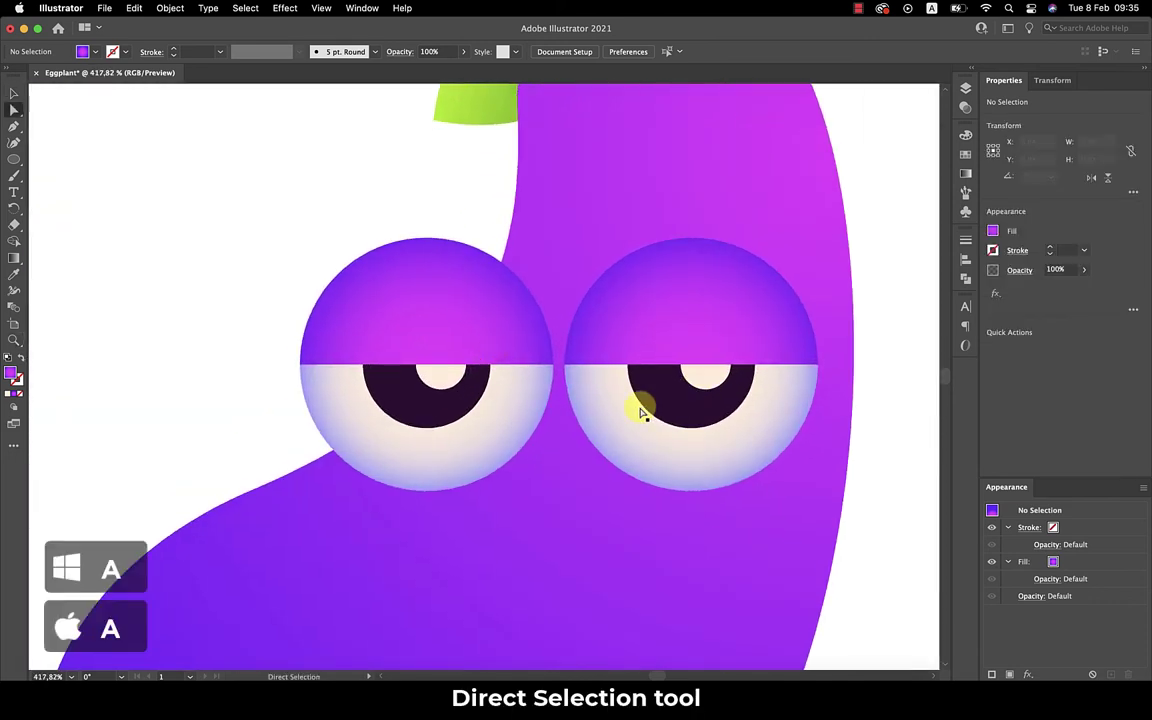
pyautogui.click(466, 392)
pyautogui.keyDown('shift'); pyautogui.click(440, 376); pyautogui.keyUp('shift')
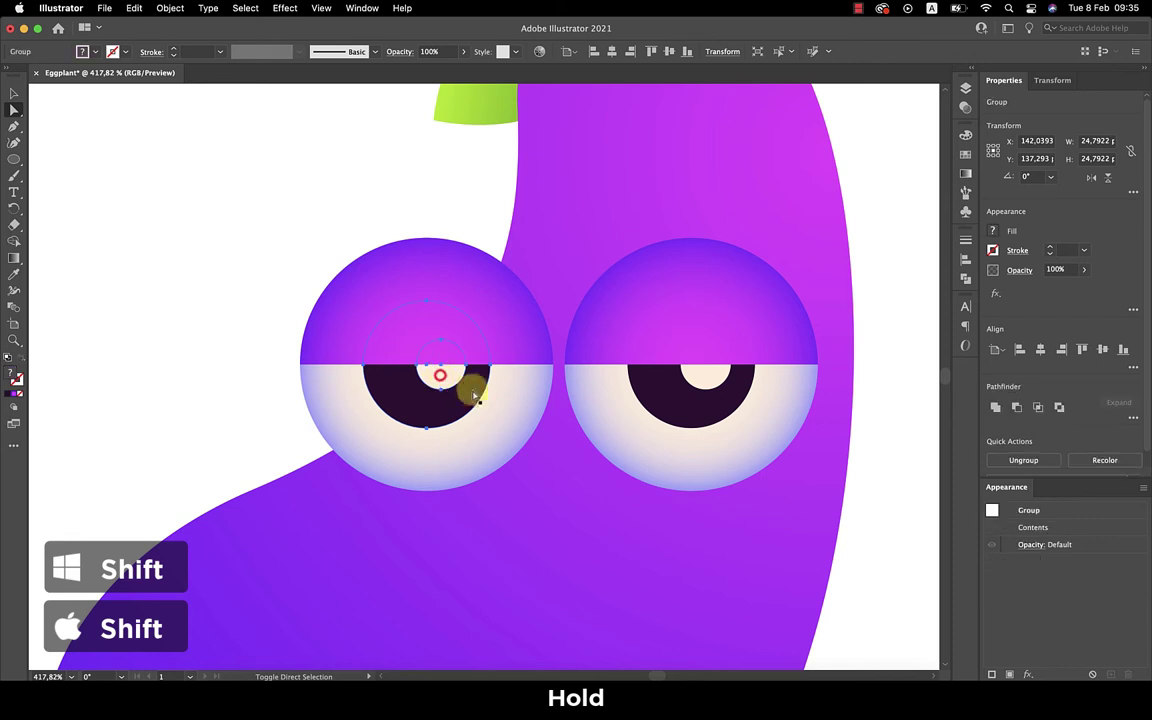
pyautogui.keyDown('shift'); pyautogui.click(667, 401); pyautogui.keyUp('shift')
pyautogui.keyDown('shift'); pyautogui.click(707, 376); pyautogui.keyUp('shift')
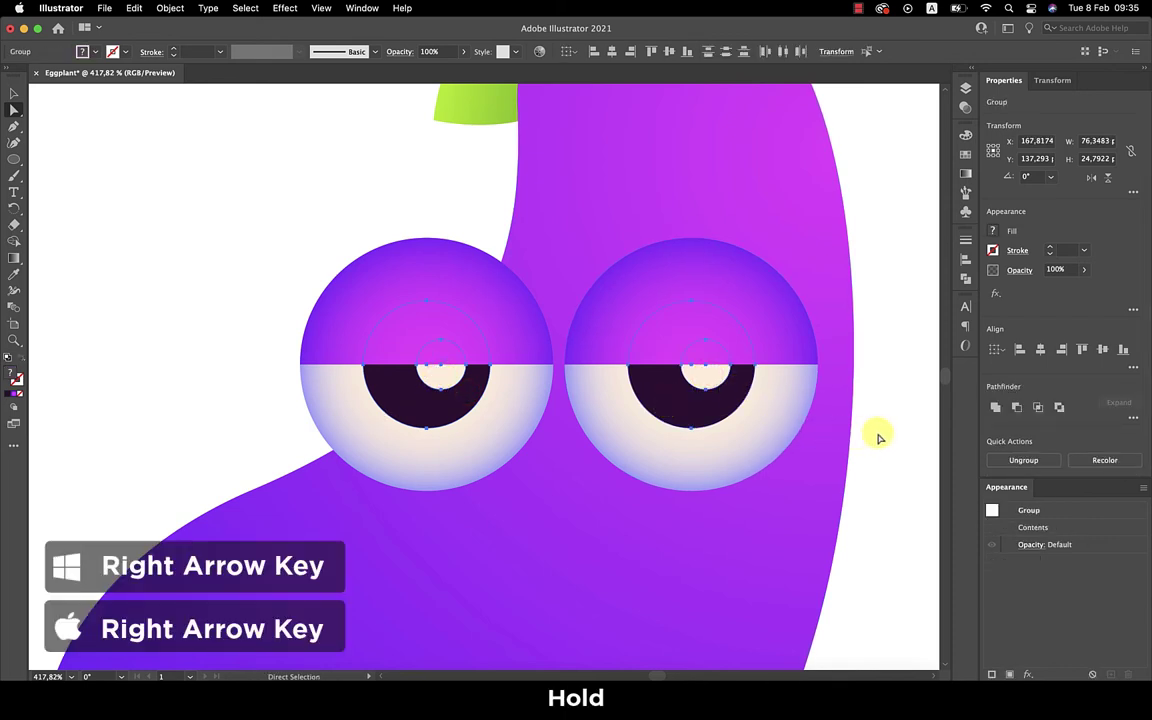
pyautogui.press('Right')
pyautogui.press('Right')
pyautogui.press('Right')
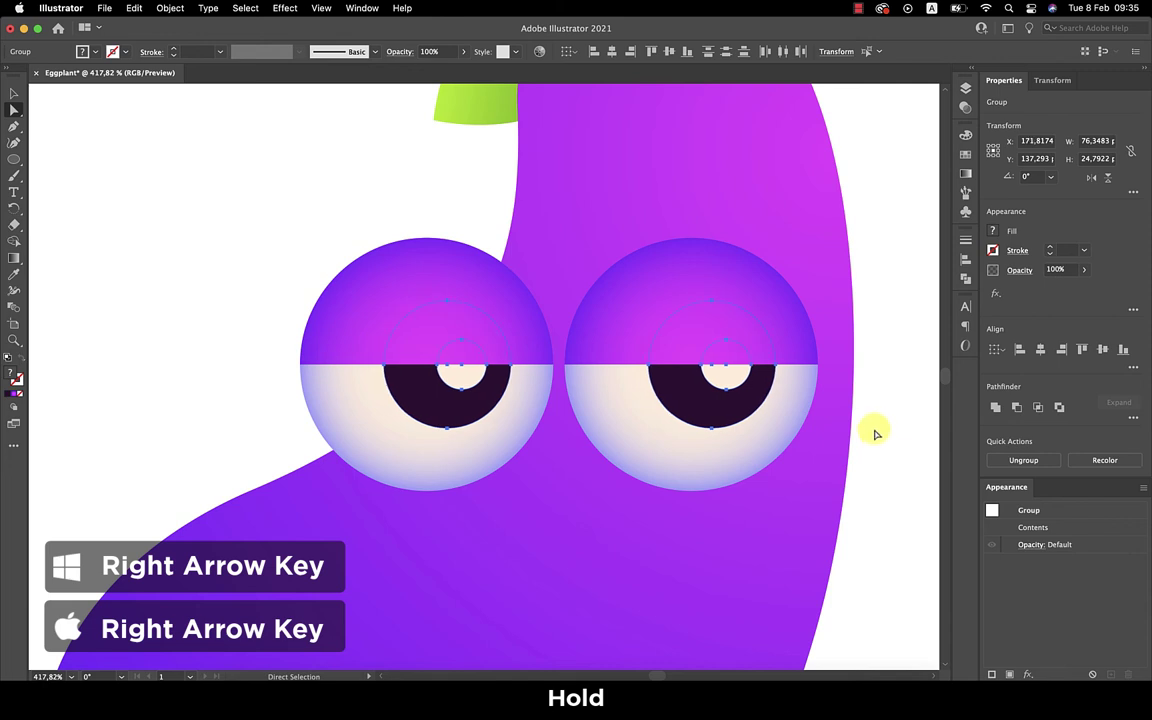
pyautogui.click(874, 431)
# - Draw a dark circle below the left eye and place a copy under the right eye
pyautogui.hotkey('ctrl', '0')
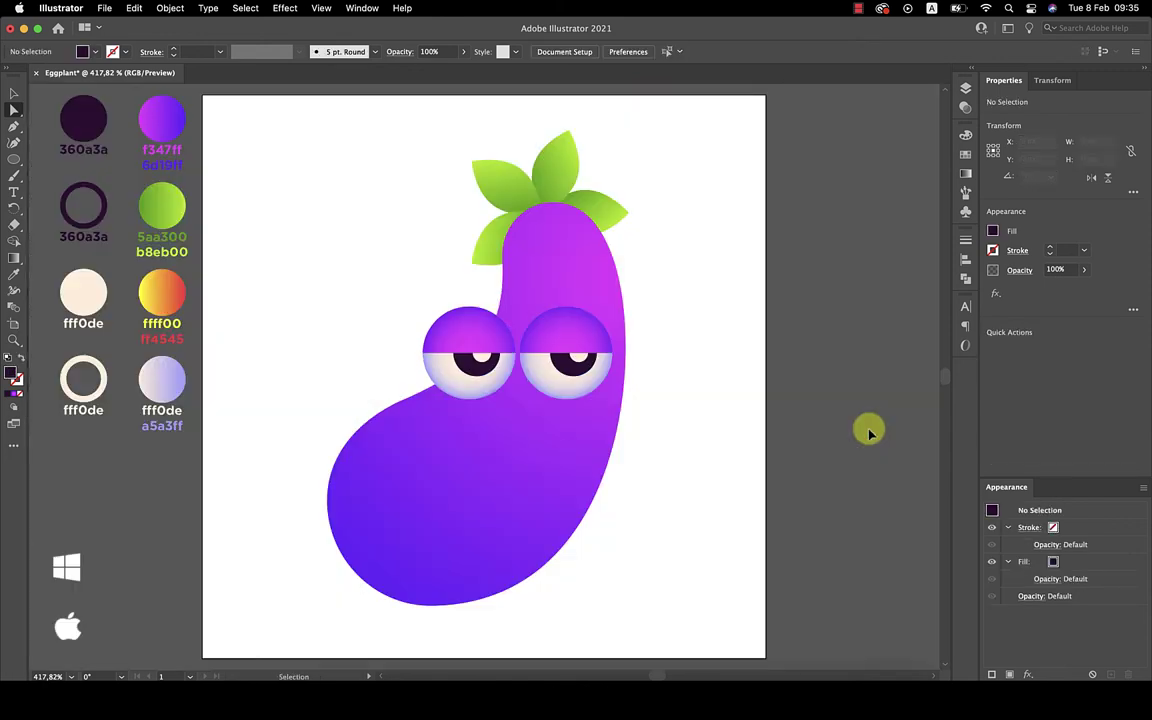
pyautogui.press('v')
pyautogui.press('l')
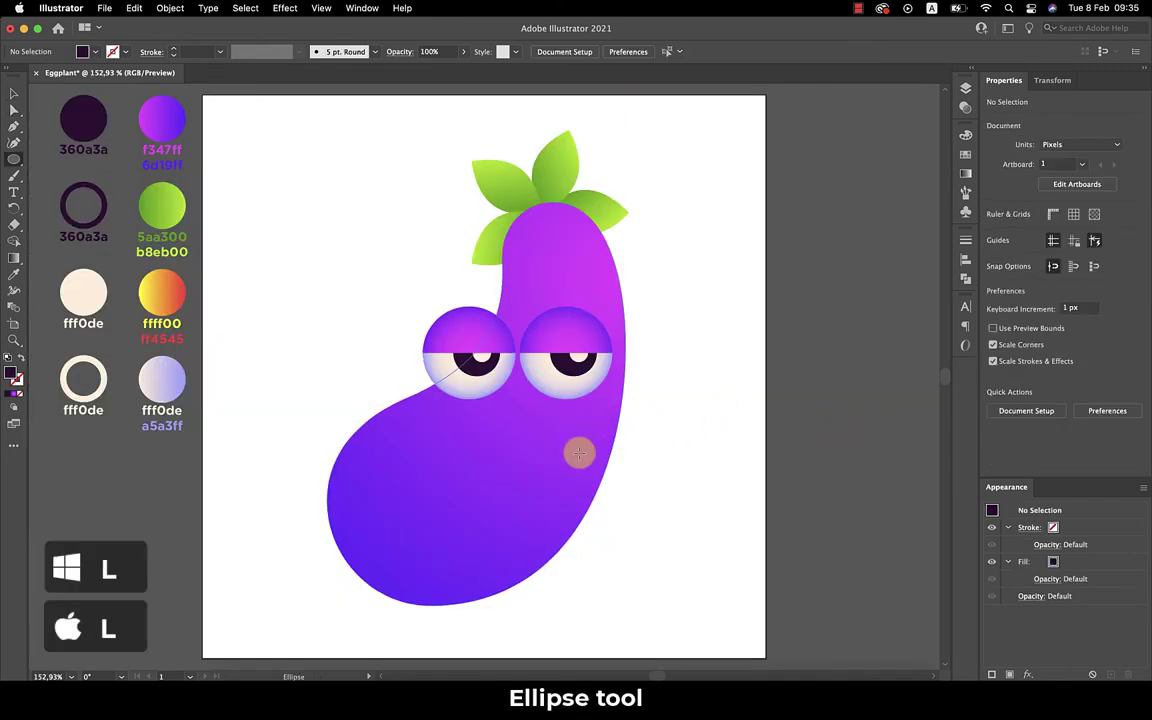
pyautogui.moveTo(450, 388); pyautogui.dragTo(504, 426)
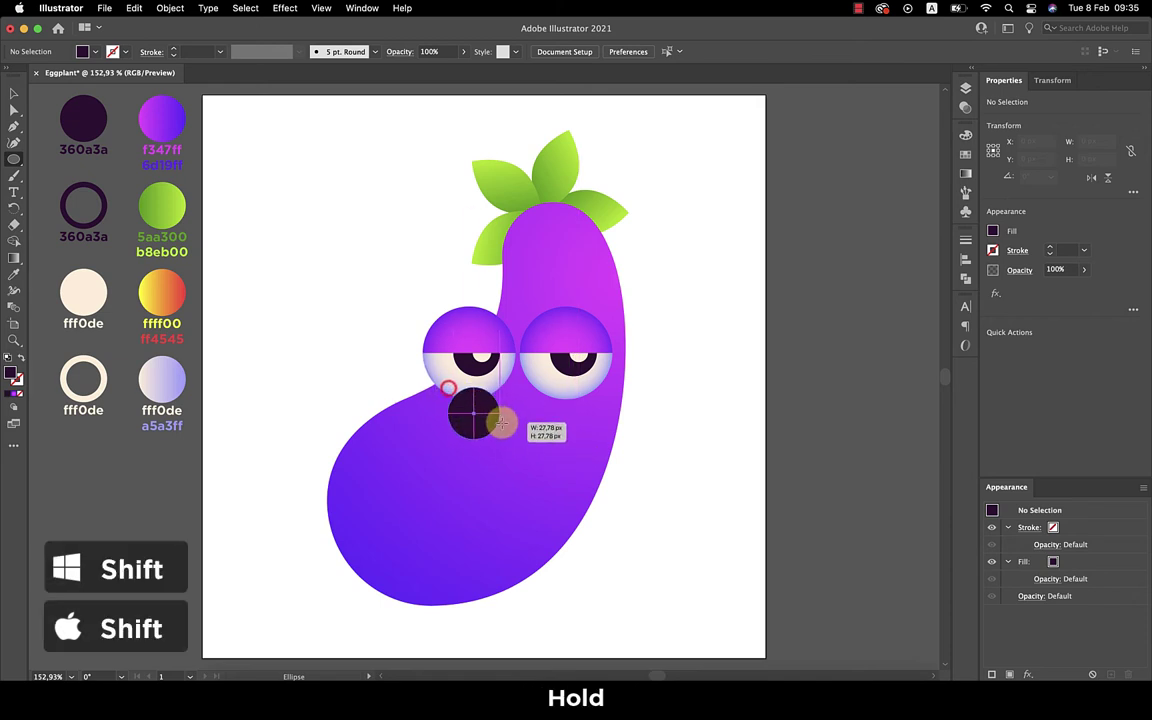
pyautogui.press('v')
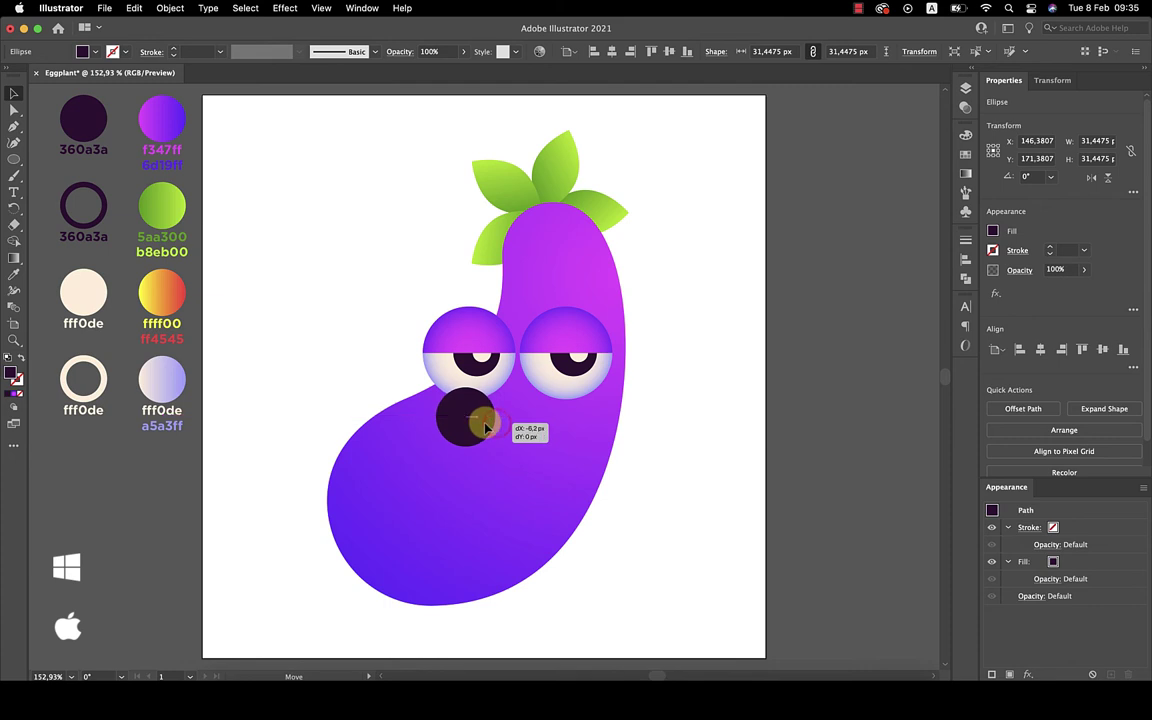
pyautogui.moveTo(487, 428); pyautogui.dragTo(576, 415)
# - Nudge both dark circles up and combine them into one compound path
pyautogui.keyDown('shift'); pyautogui.click(484, 413); pyautogui.keyUp('shift')
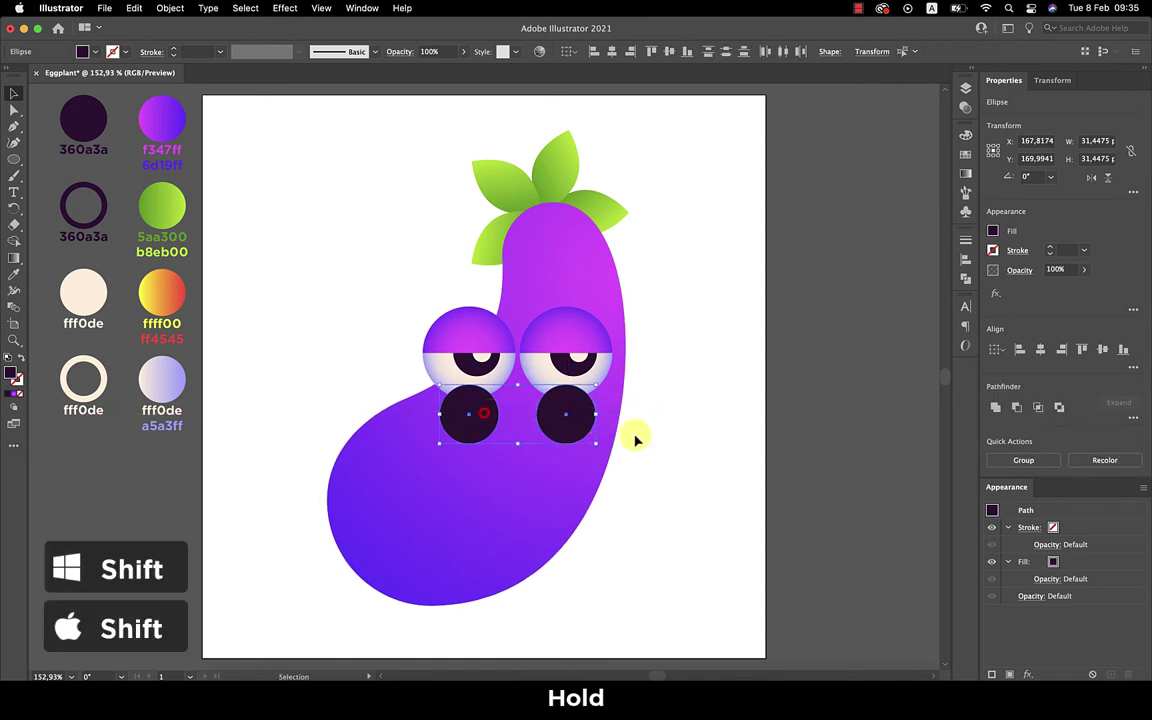
pyautogui.press('Up')
pyautogui.press('Up')
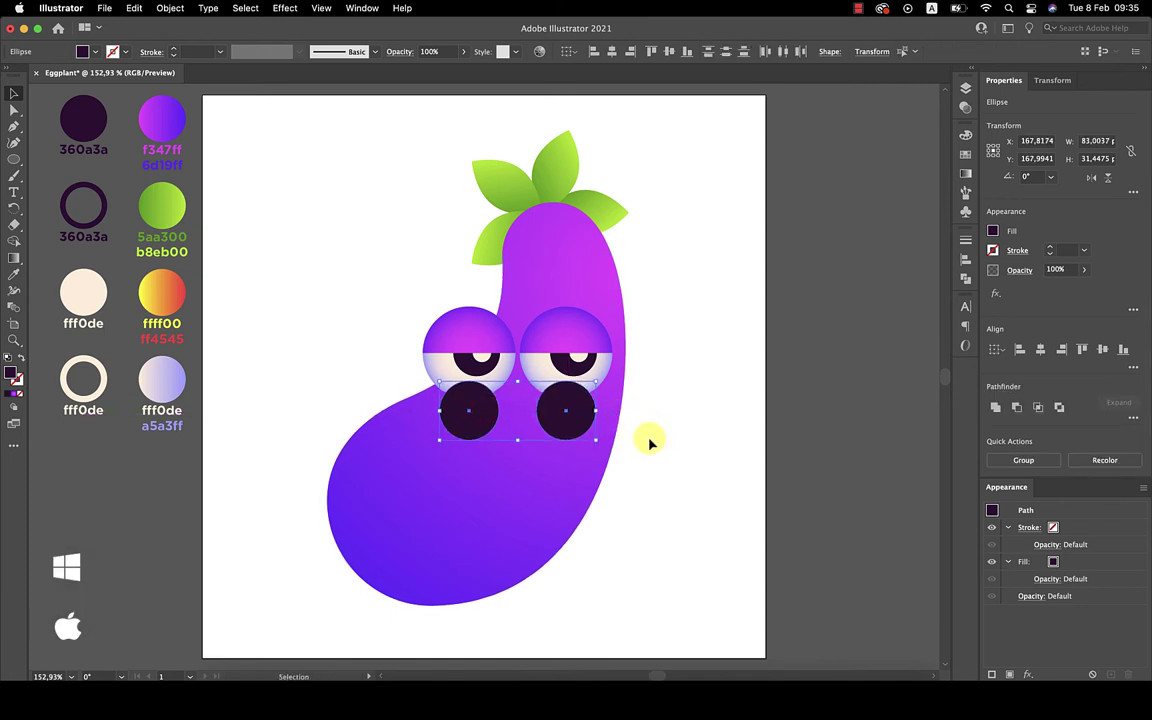
pyautogui.click(169, 8)
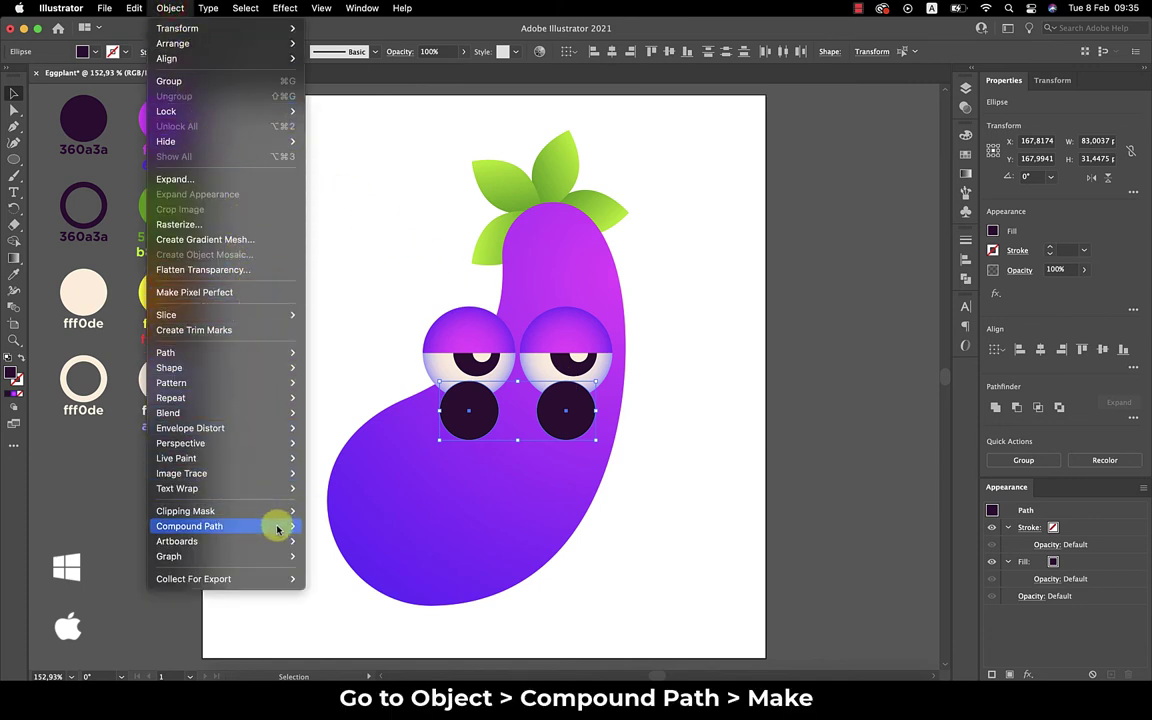
pyautogui.moveTo(190, 526)
pyautogui.click(353, 529)
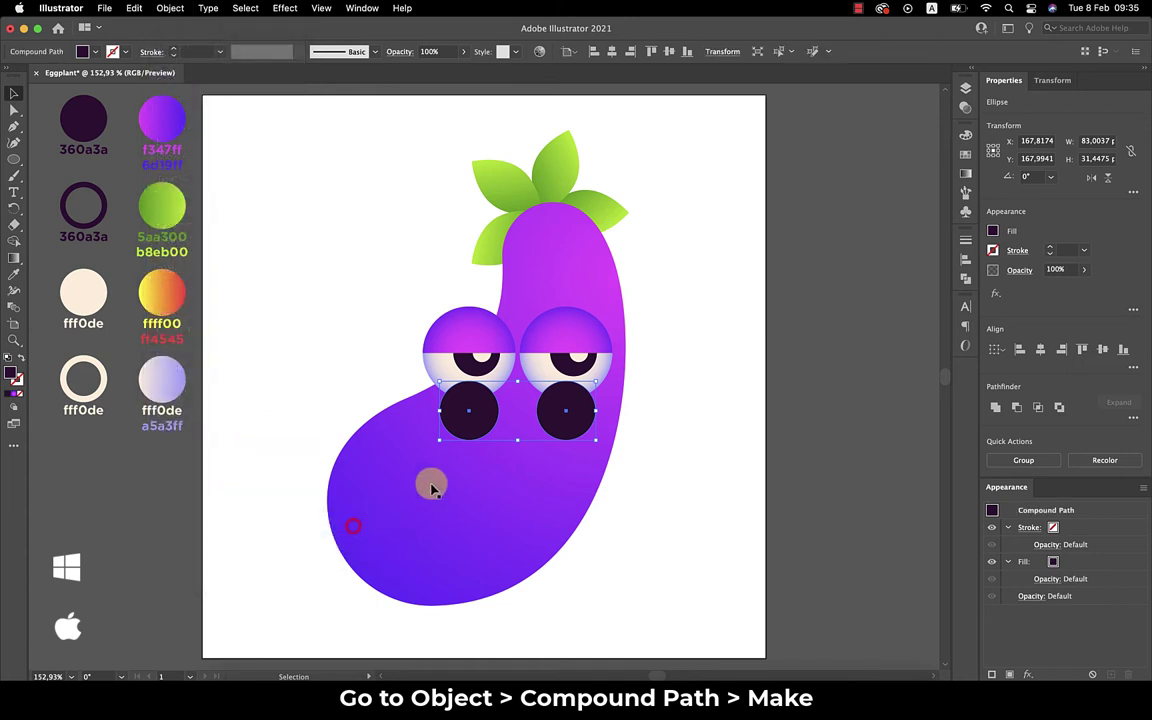
# - Put a copy of the circle pair beside the eggplant, then clip the circles inside a body copy
pyautogui.moveTo(560, 412); pyautogui.dragTo(789, 425)
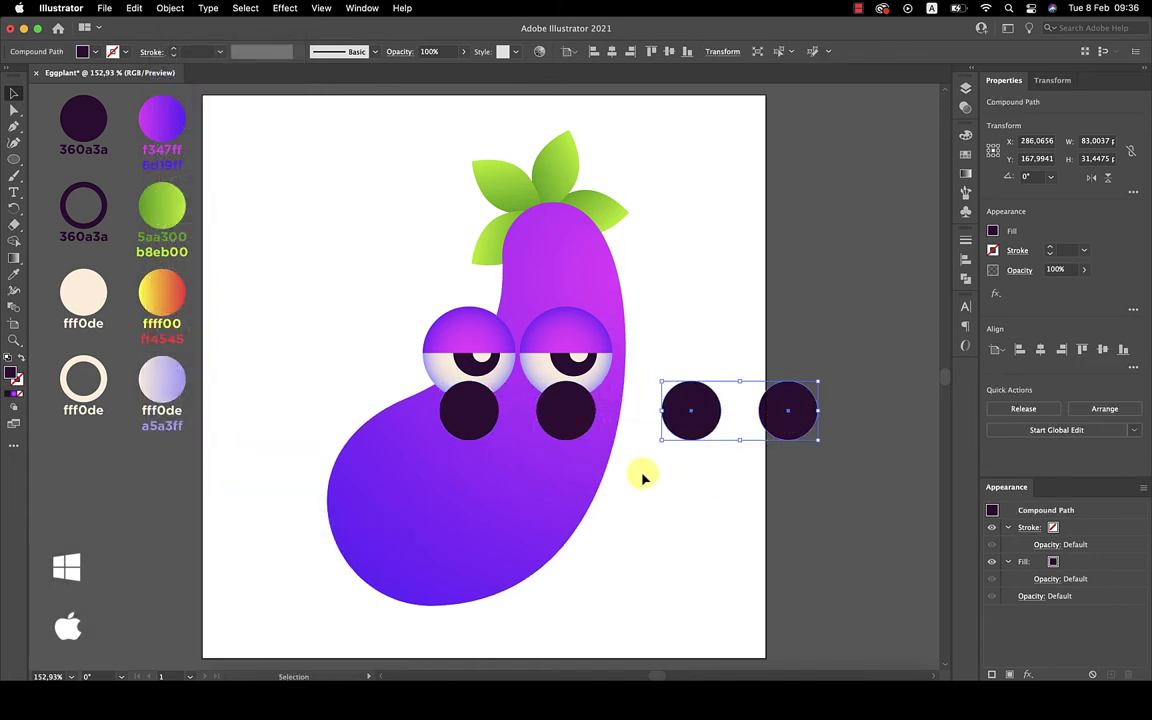
pyautogui.click(643, 476)
pyautogui.click(540, 476)
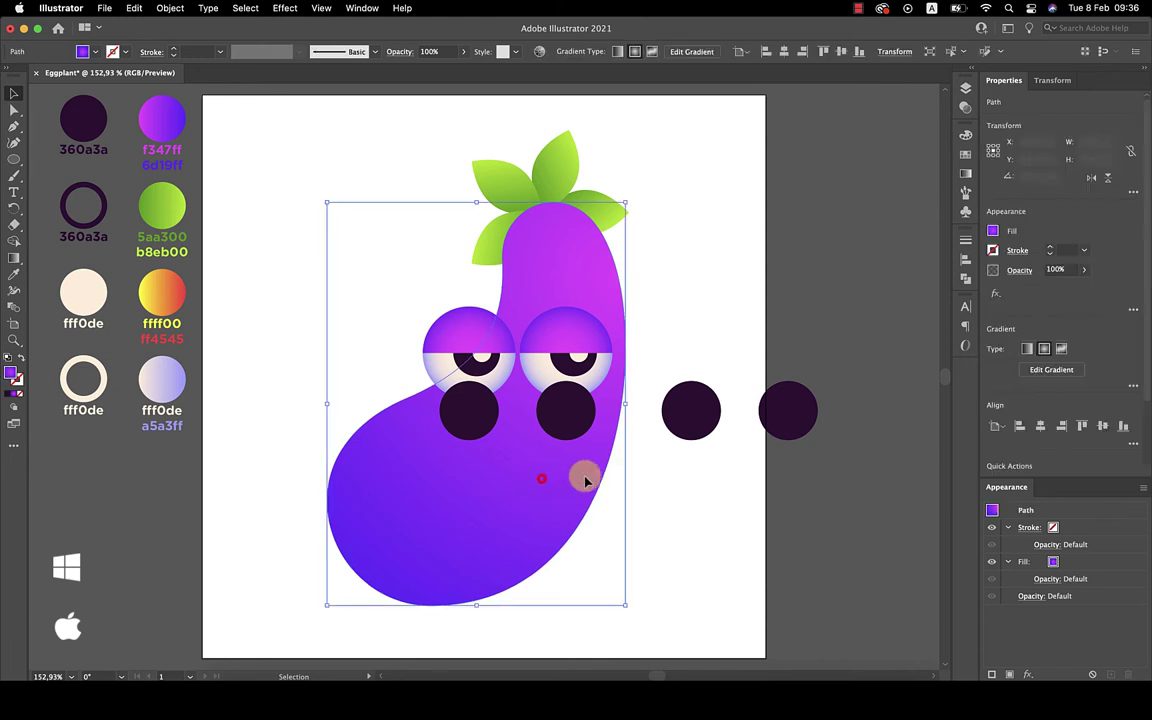
pyautogui.hotkey('ctrl', 'c')
pyautogui.hotkey('ctrl', 'f')
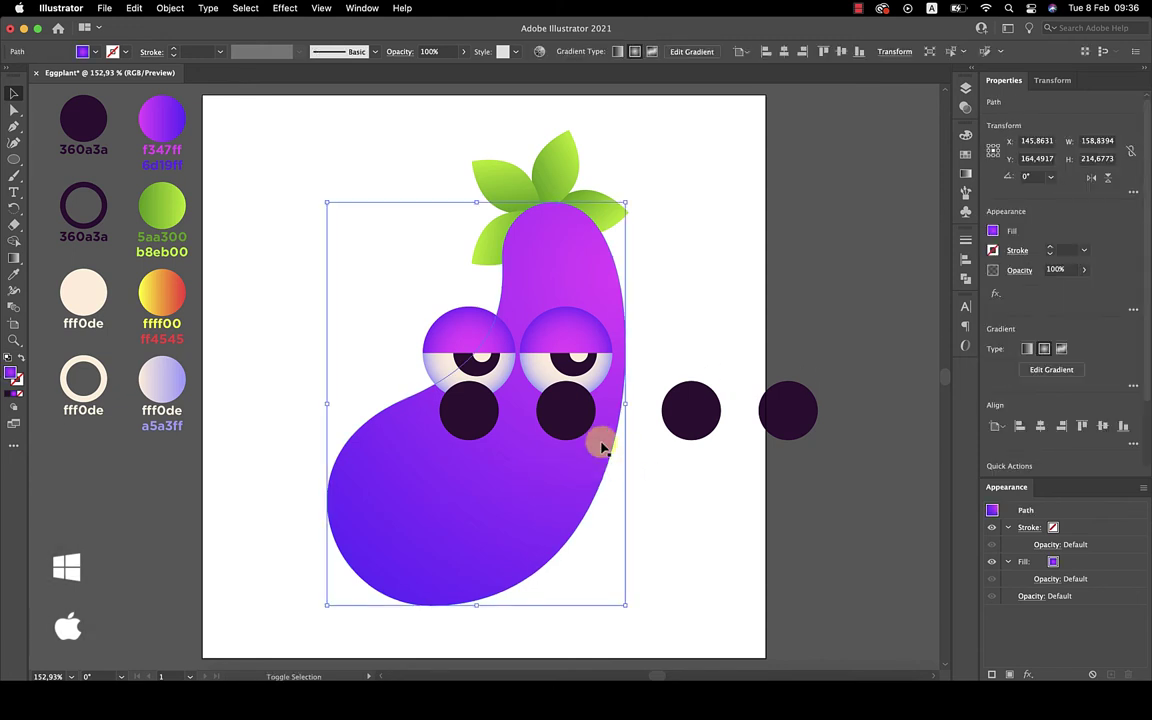
pyautogui.keyDown('shift'); pyautogui.click(569, 411); pyautogui.keyUp('shift')
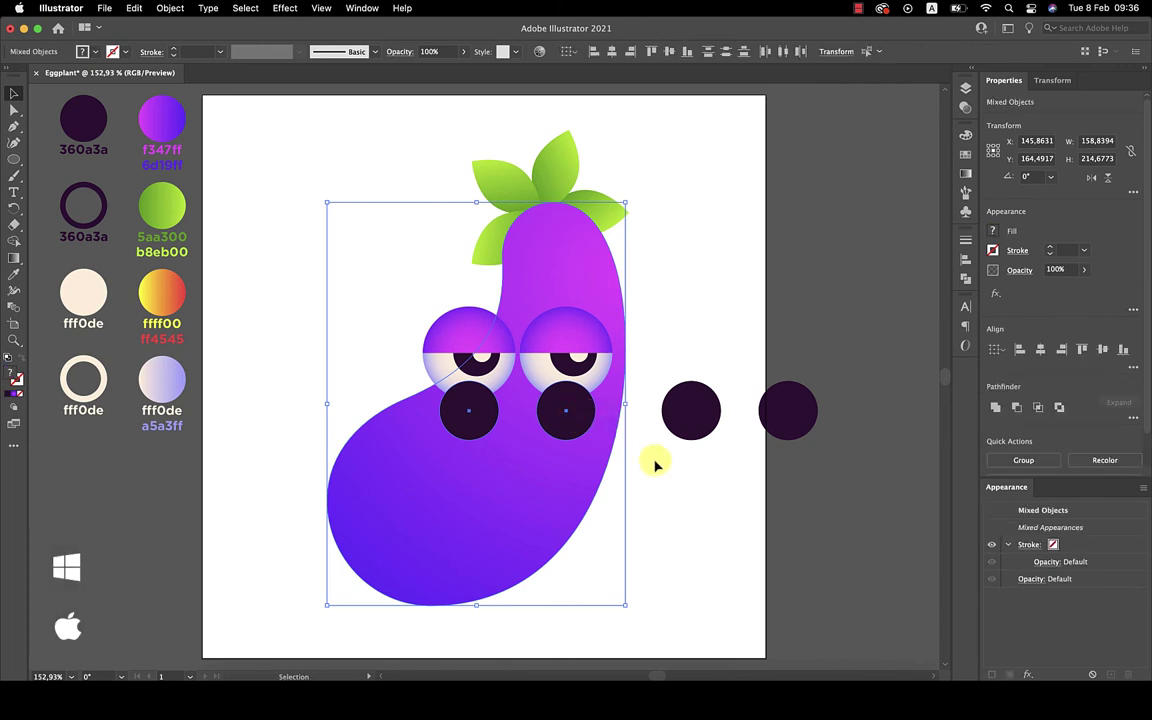
pyautogui.hotkey('ctrl', '7')
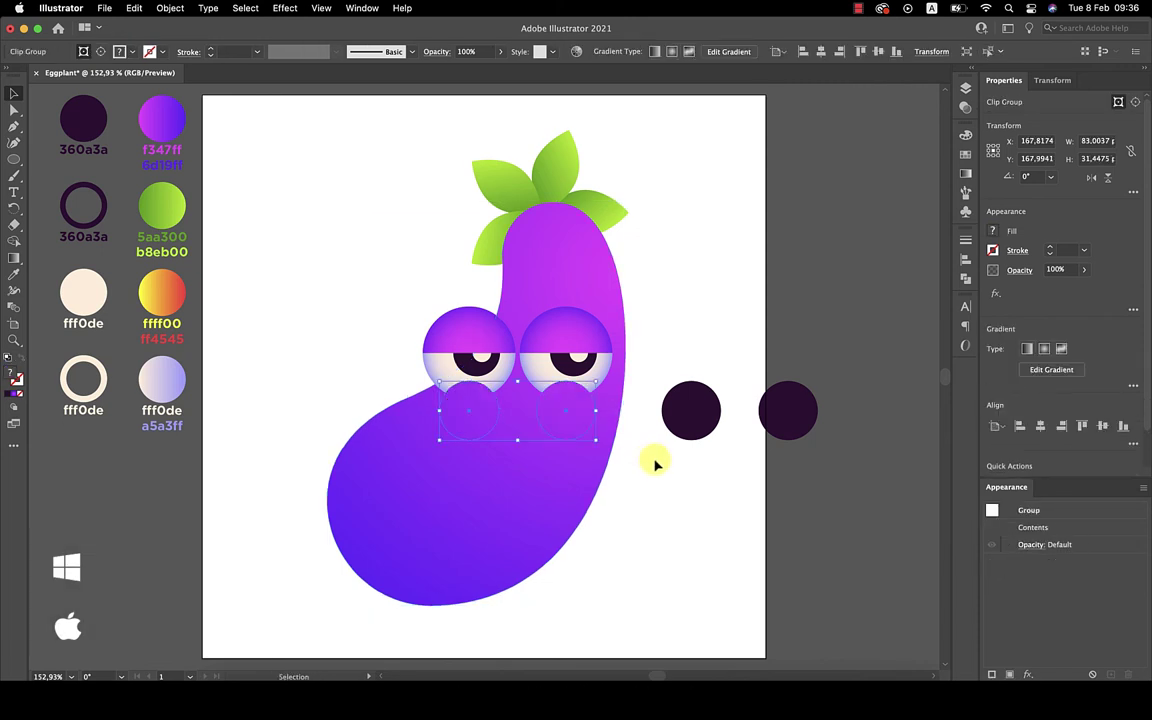
# - Align the dark circle pair directly beneath the eyes over the under-eye circles
pyautogui.click(655, 462)
pyautogui.click(687, 409)
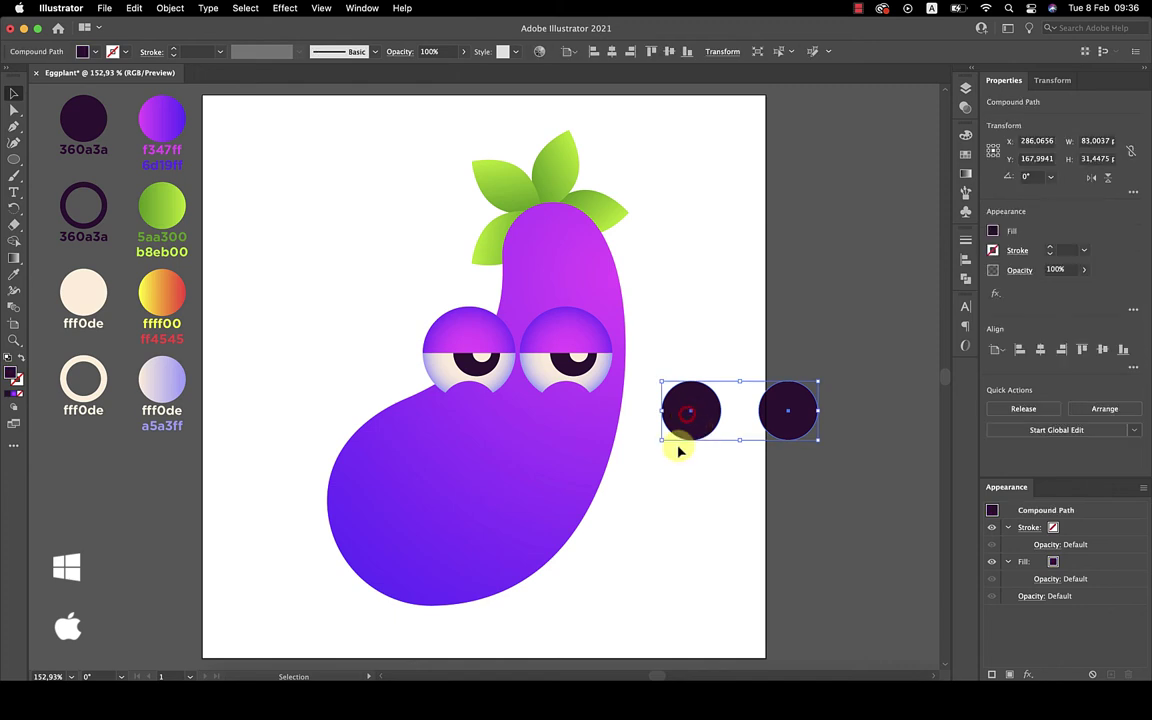
pyautogui.keyDown('shift'); pyautogui.click(556, 397); pyautogui.keyUp('shift')
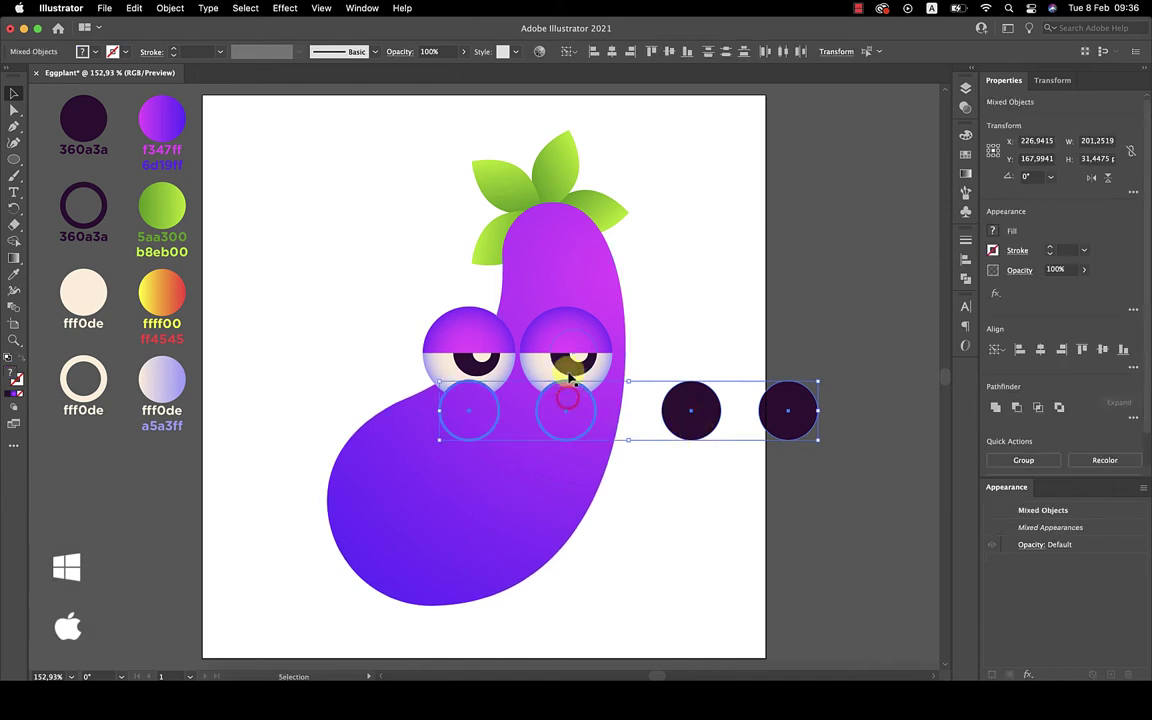
pyautogui.click(592, 51)
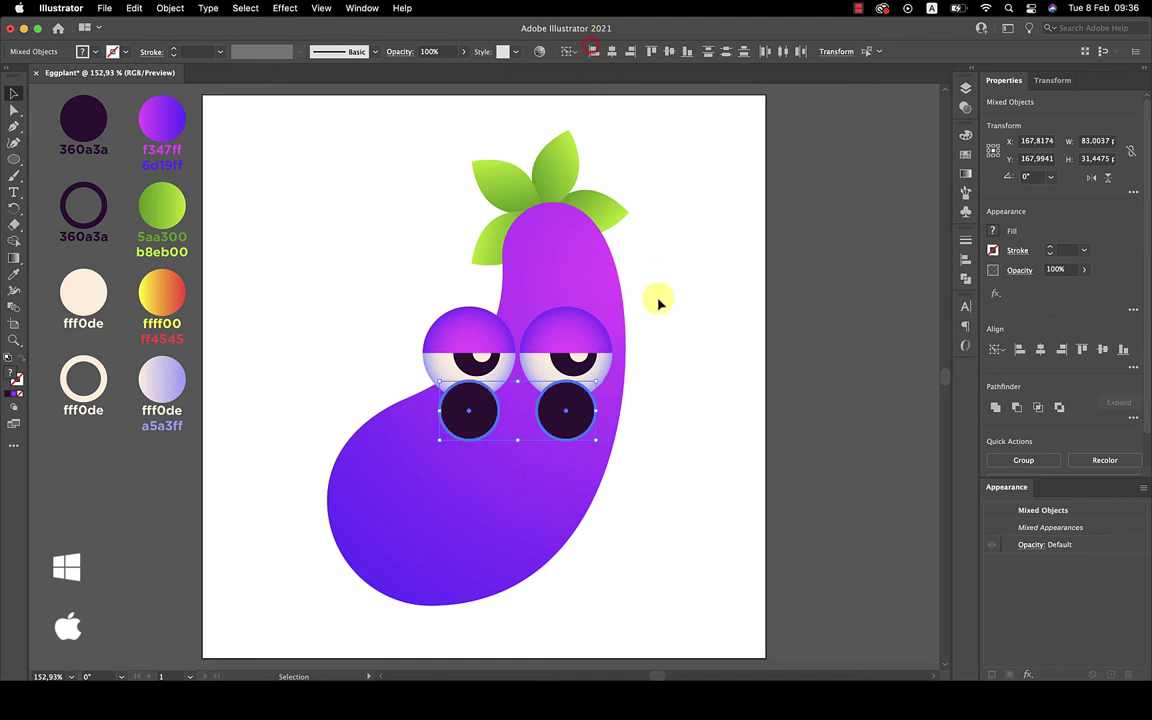
pyautogui.click(681, 368)
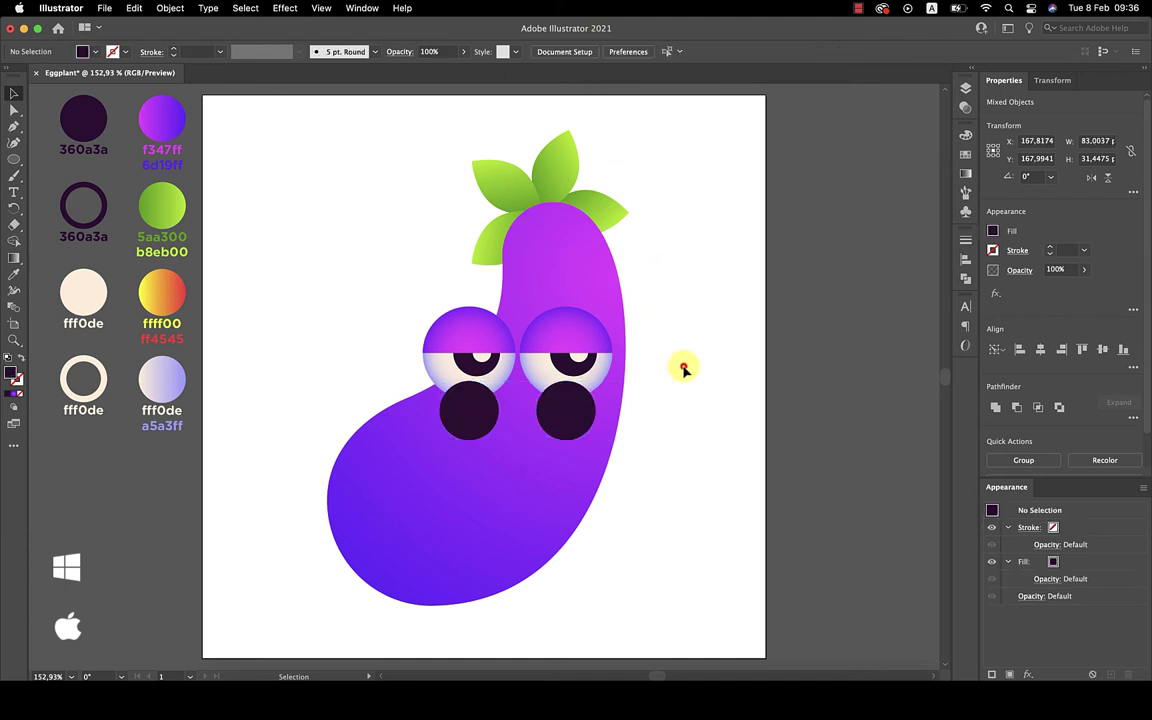
pyautogui.click(572, 422)
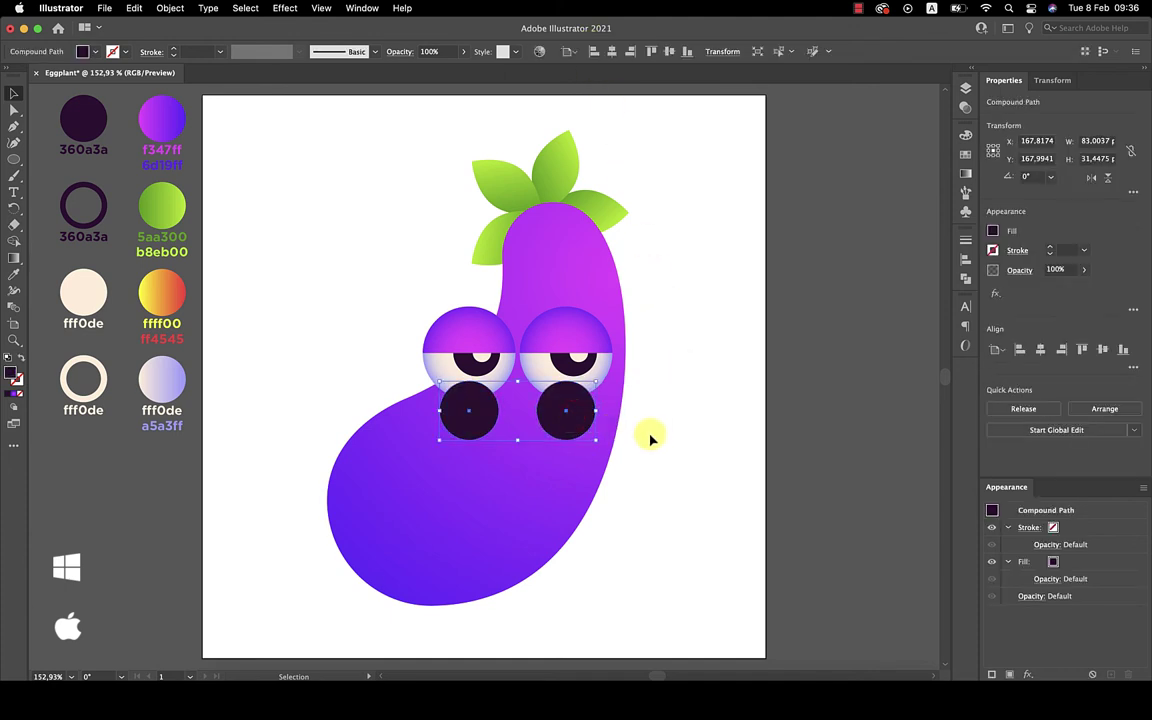
# - Fill the under-eye circles with the f347ff purple gradient at a 90° angle
pyautogui.press('i')
pyautogui.click(178, 128)
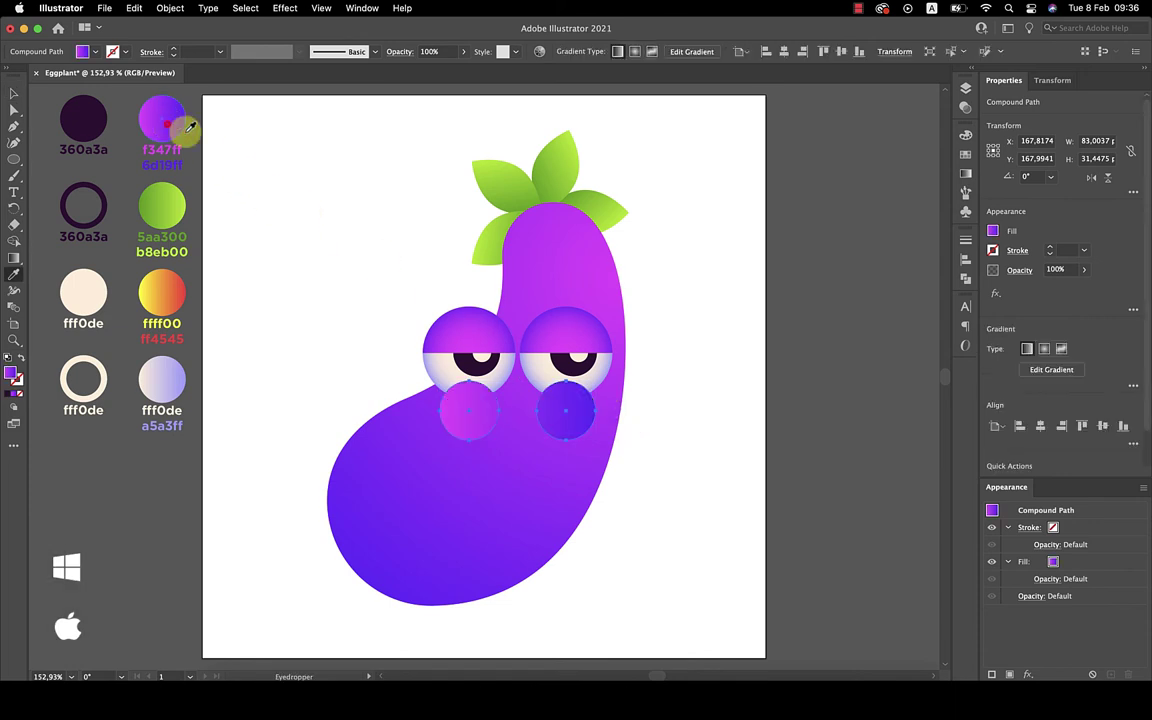
pyautogui.press('v')
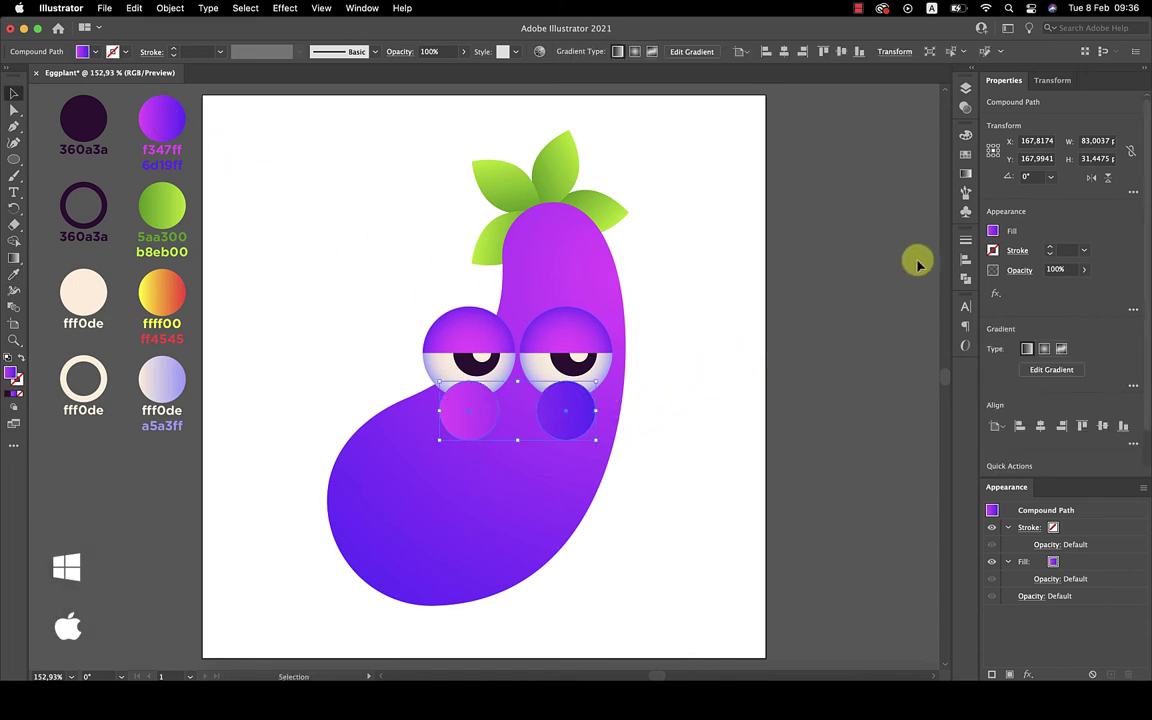
pyautogui.click(966, 172)
pyautogui.click(900, 204)
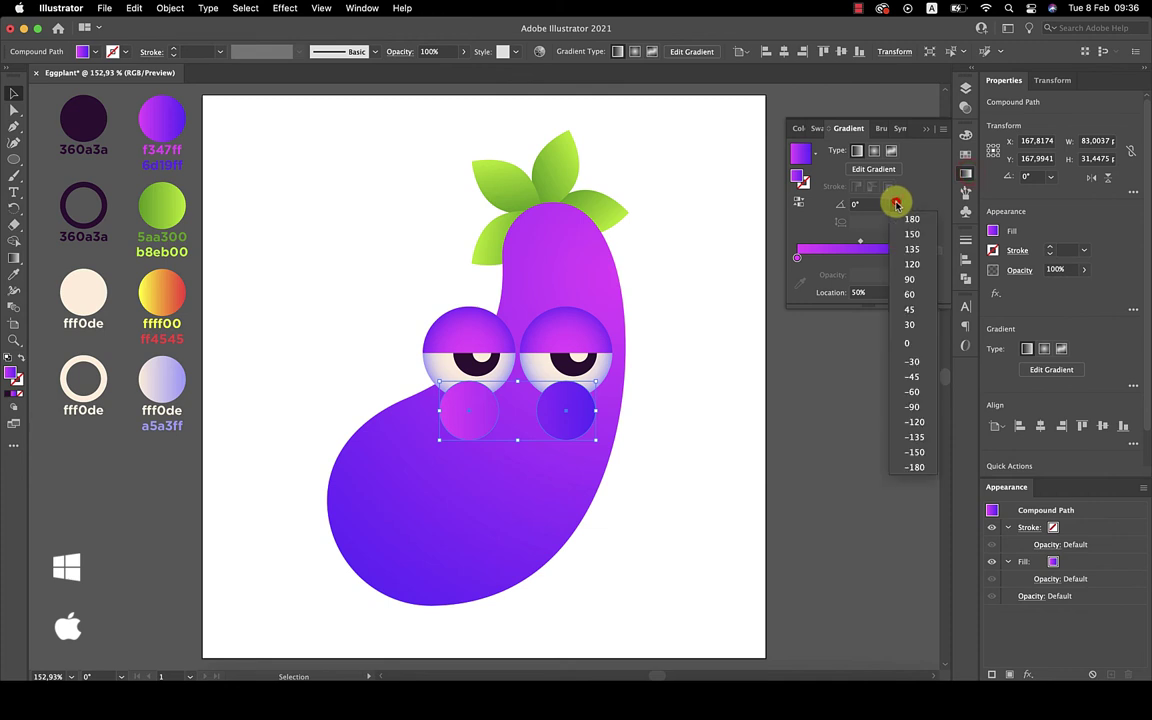
pyautogui.click(908, 281)
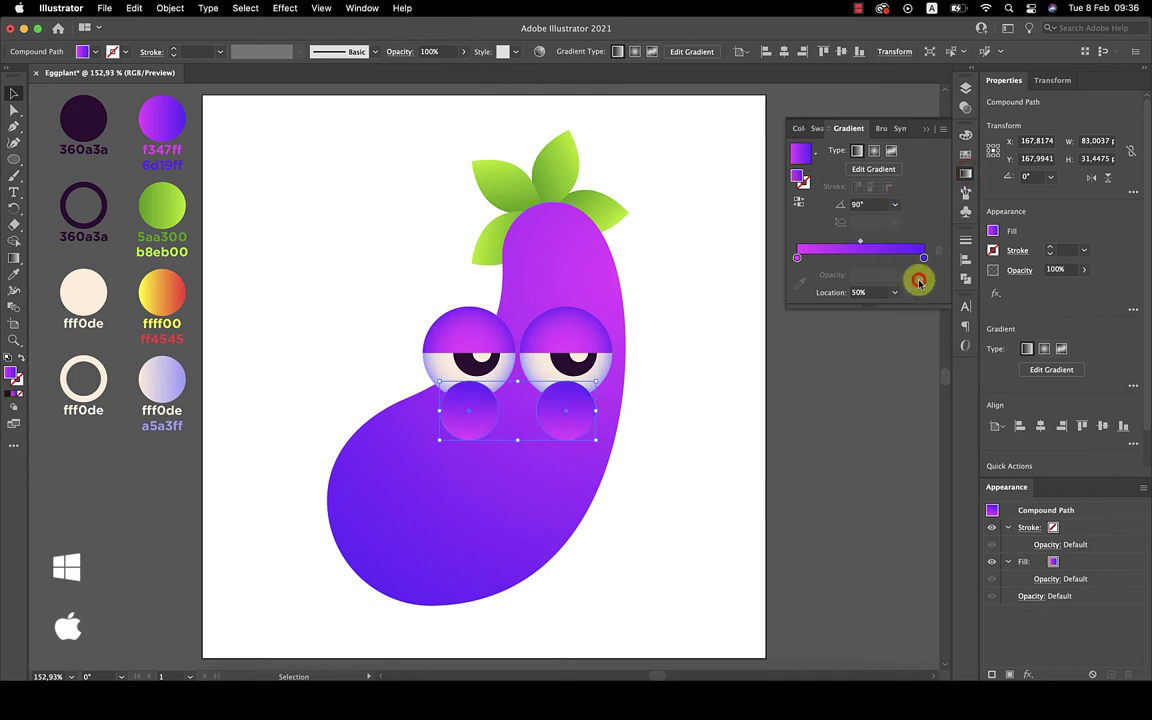
# - Set the gradient's bottom magenta stop to 0% opacity
pyautogui.click(926, 133)
pyautogui.press('z')
pyautogui.moveTo(591, 411); pyautogui.dragTo(631, 436)
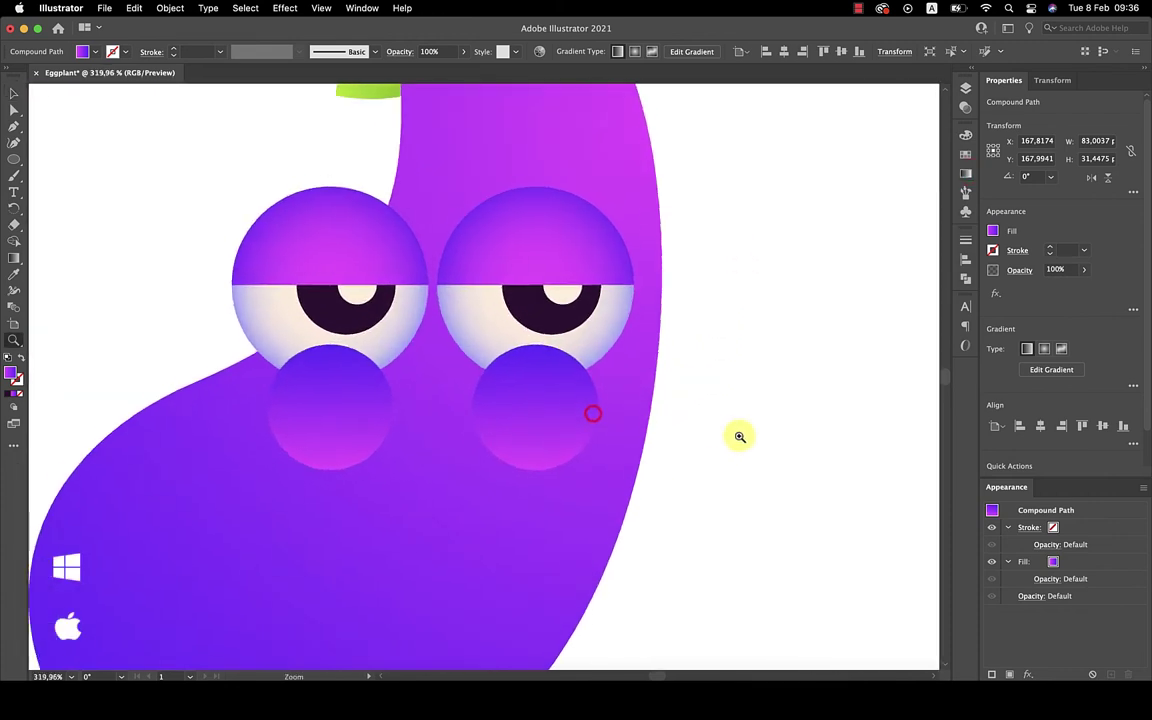
pyautogui.press('g')
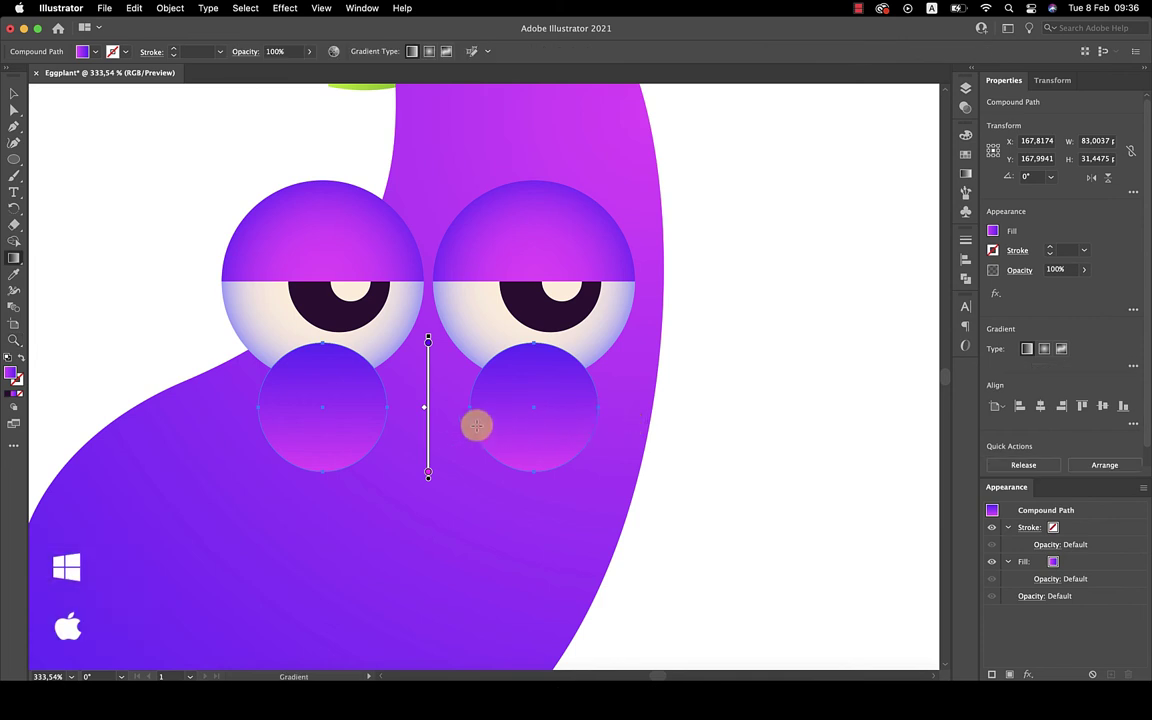
pyautogui.click(423, 406)
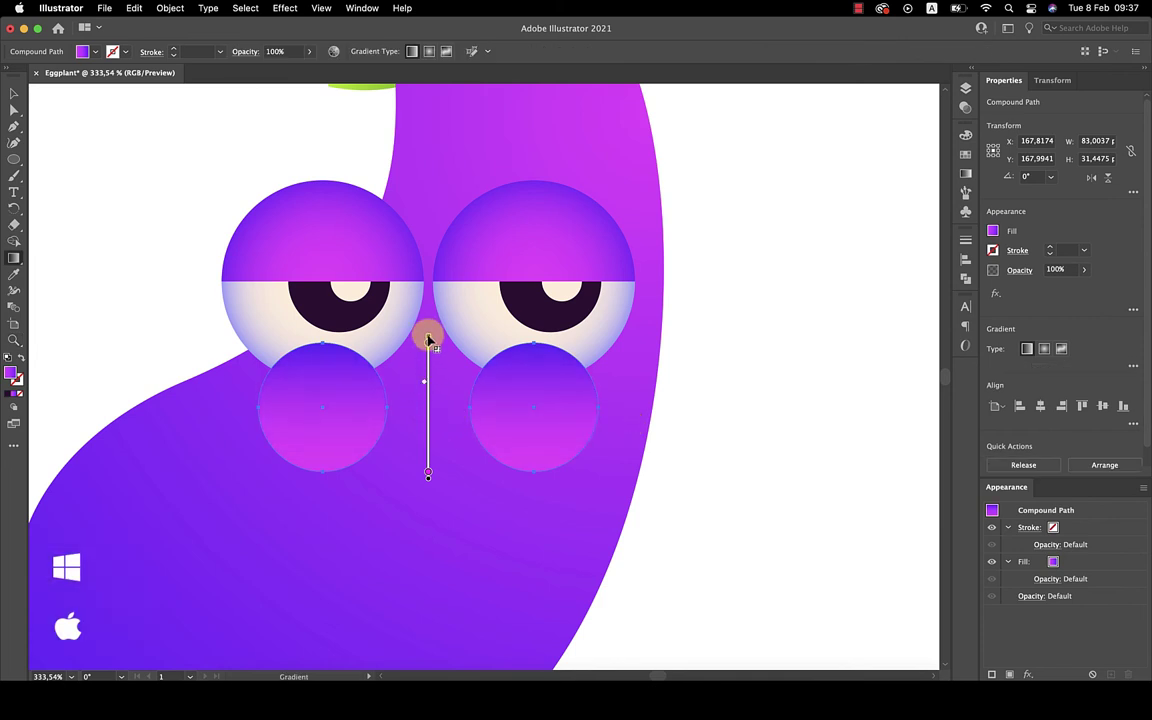
pyautogui.click(448, 469)
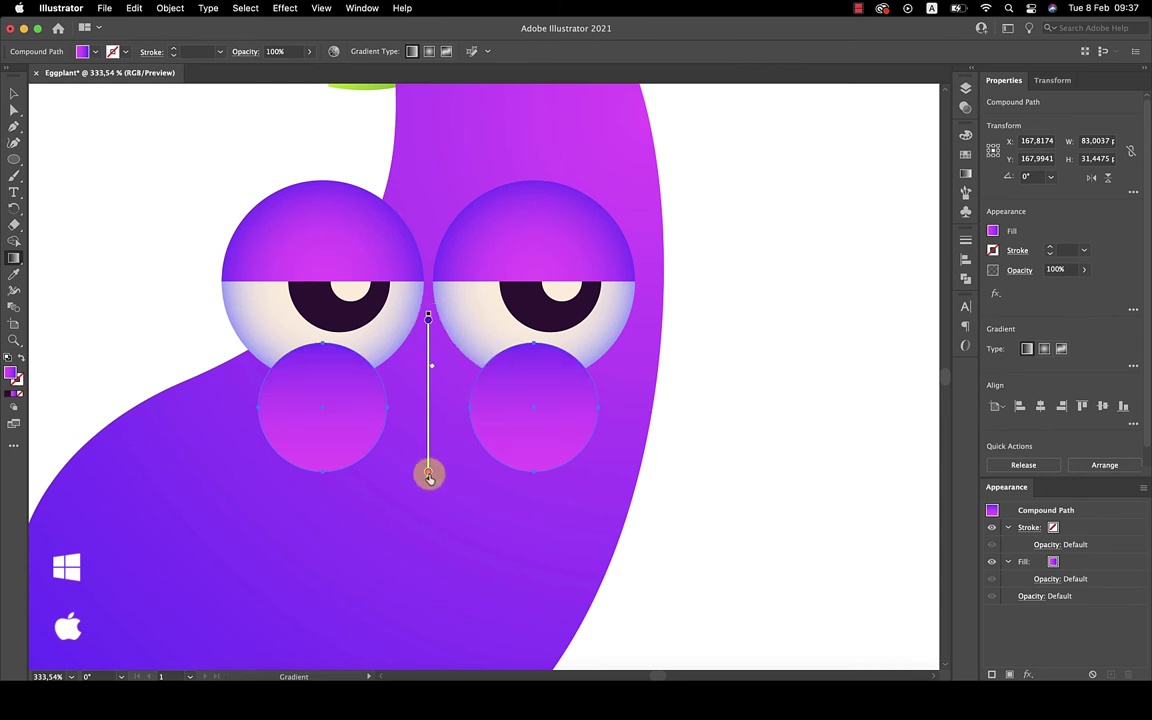
pyautogui.doubleClick(428, 474)
pyautogui.click(341, 497)
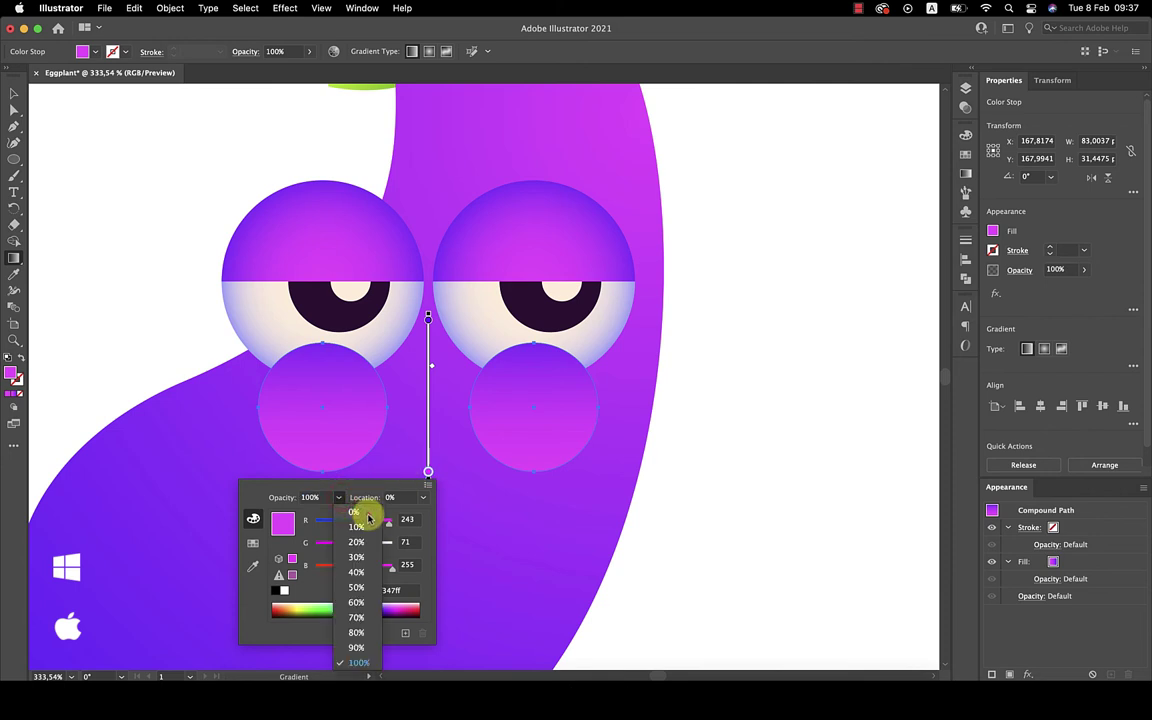
pyautogui.click(366, 514)
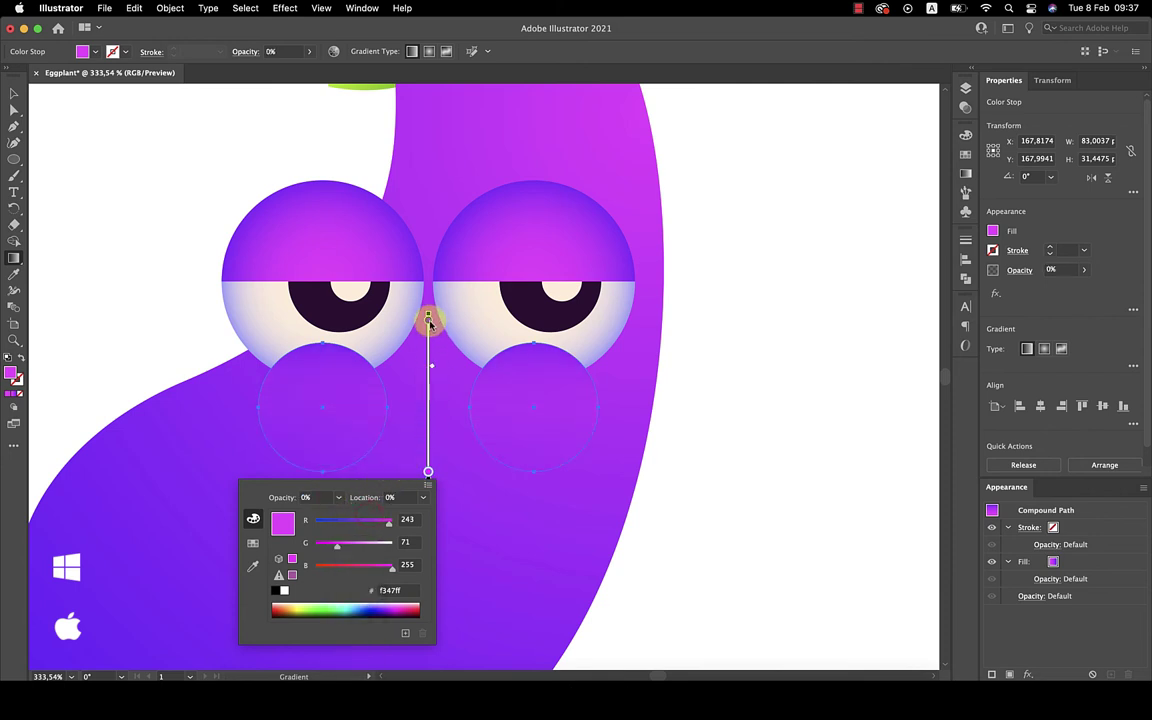
pyautogui.click(428, 322)
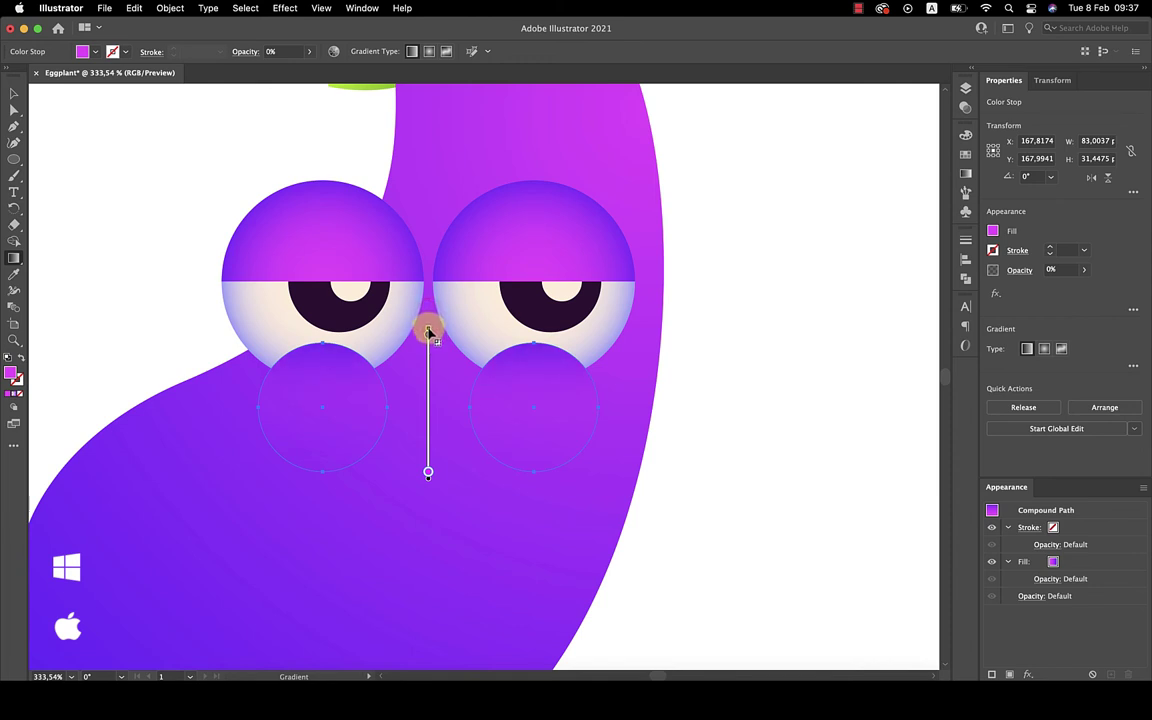
# - Shift the under-eye gradient higher on the circles
pyautogui.click(436, 382)
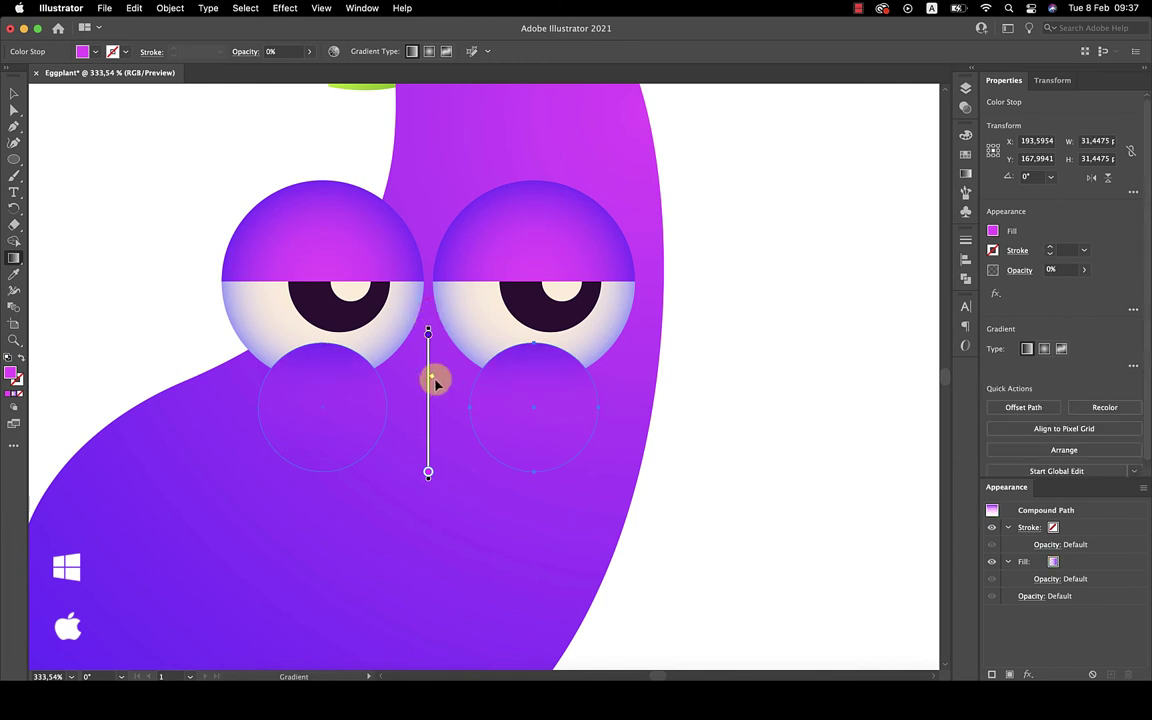
pyautogui.click(427, 474)
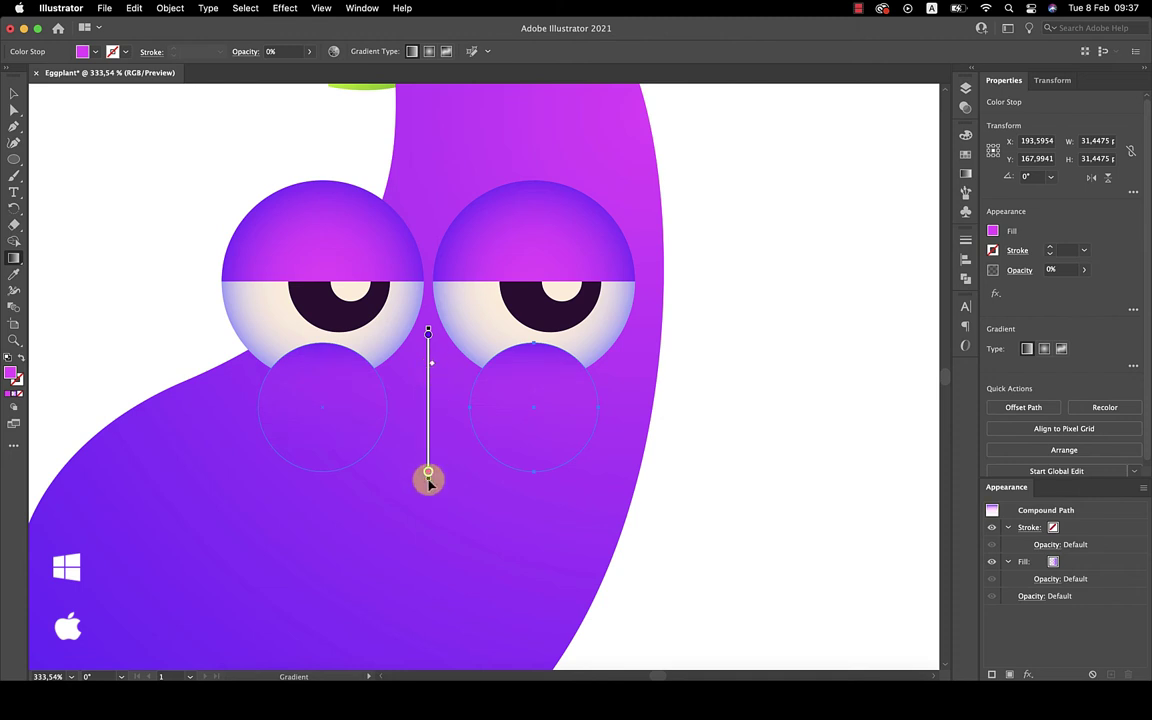
pyautogui.moveTo(428, 478); pyautogui.dragTo(428, 452)
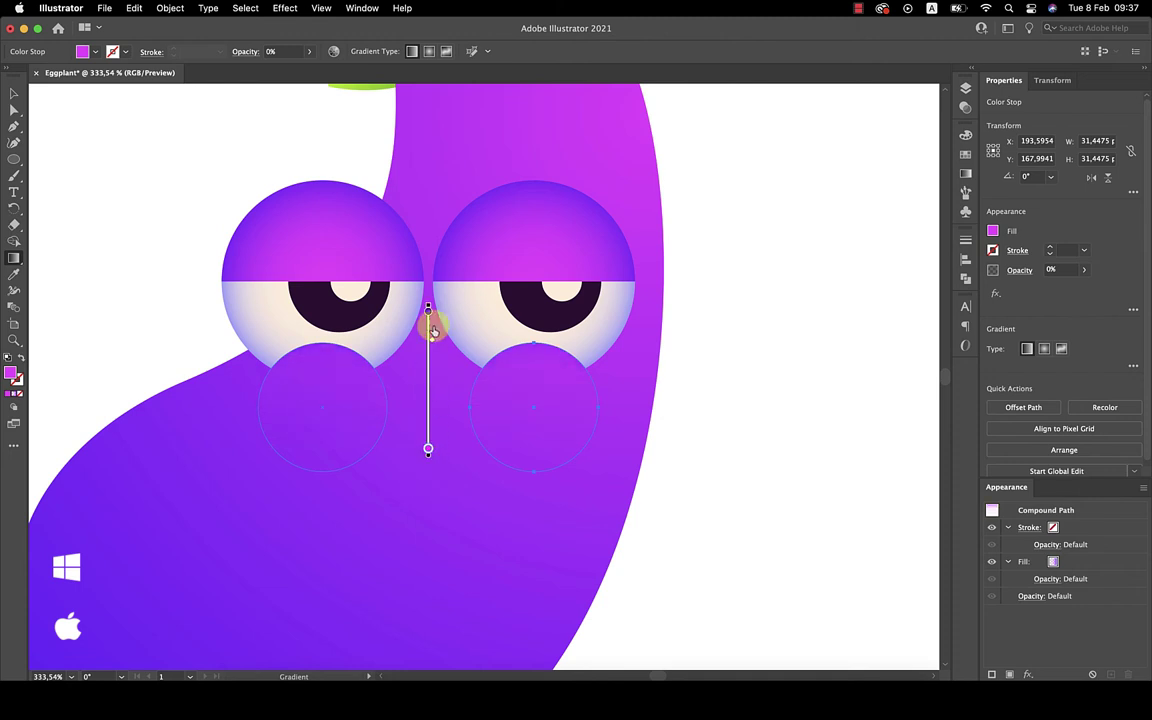
pyautogui.click(428, 308)
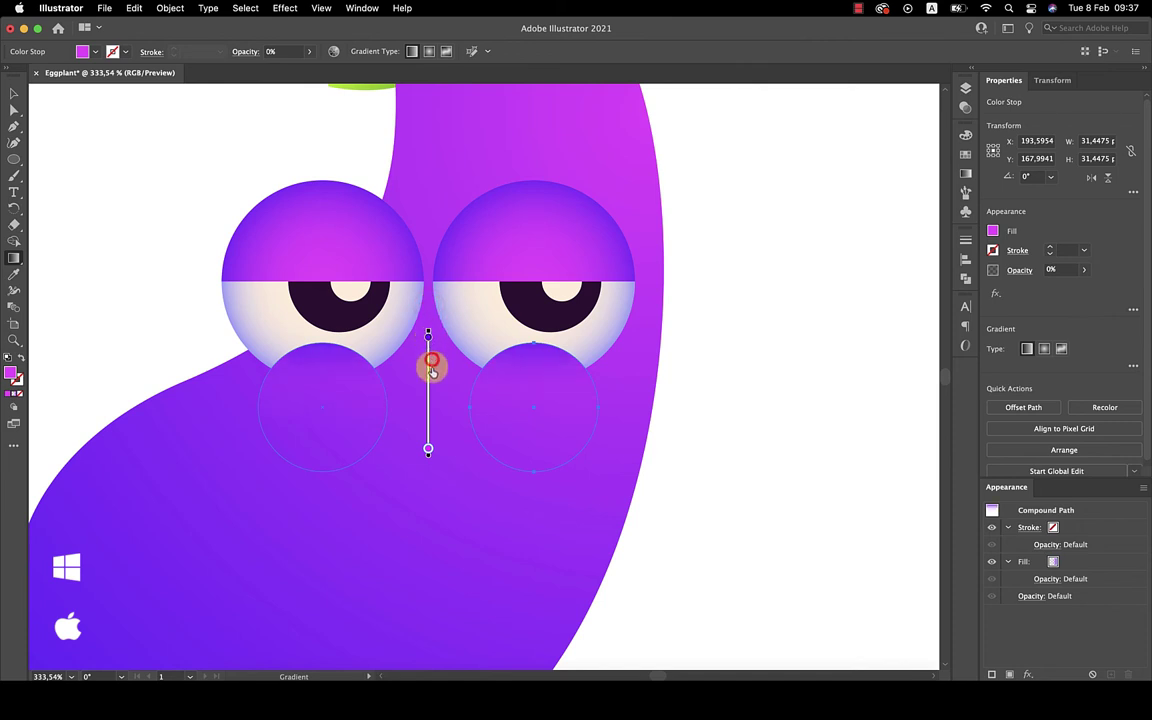
pyautogui.press('v')
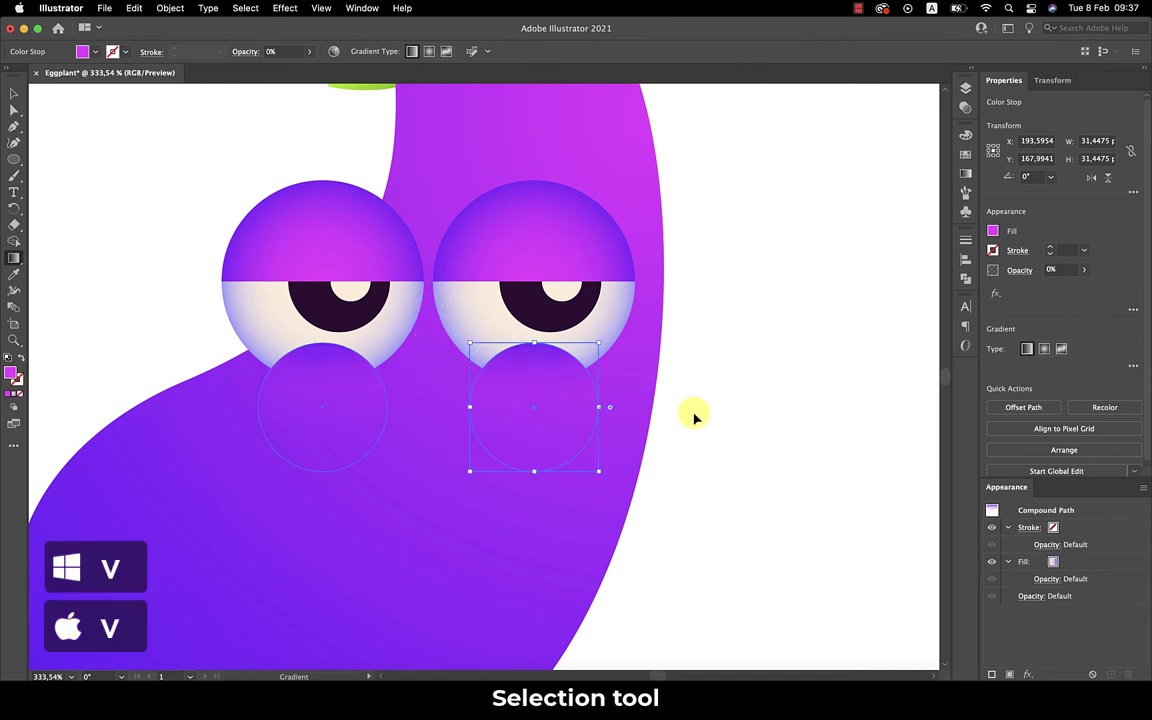
pyautogui.click(694, 411)
# - Draw a tiny circle on the eggplant's lower-left and fill it with the purple swatch
pyautogui.press('super+0')
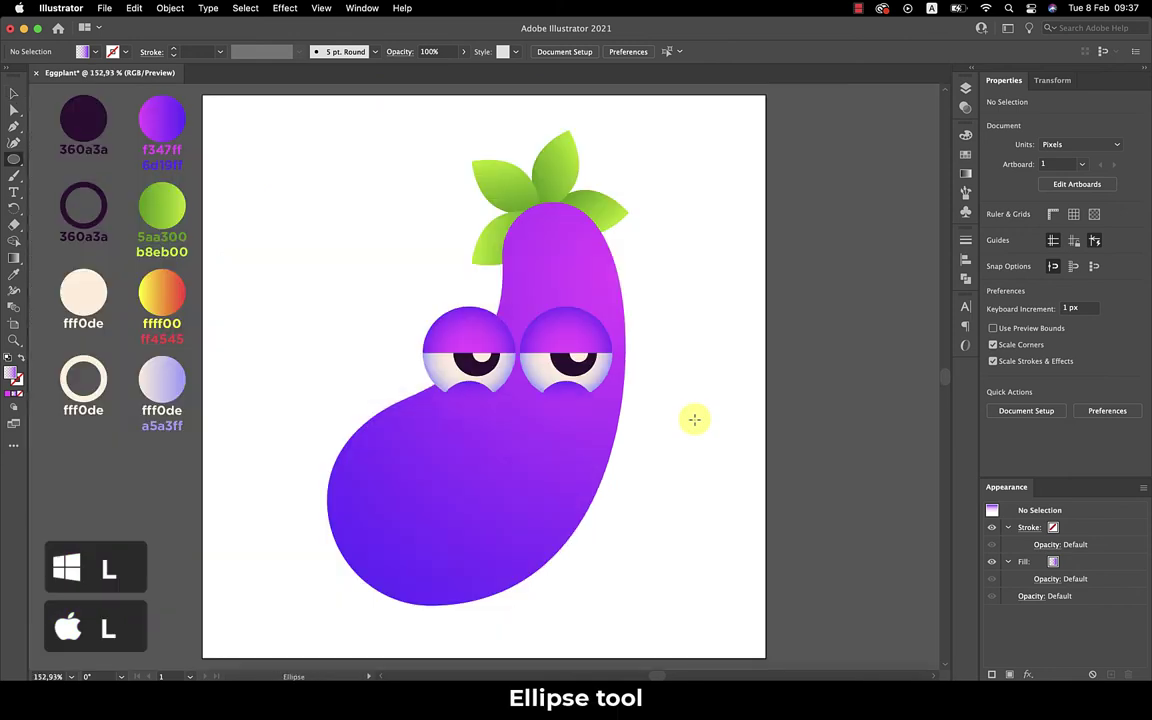
pyautogui.press('l')
pyautogui.moveTo(353, 534); pyautogui.dragTo(360, 534)
pyautogui.press('i')
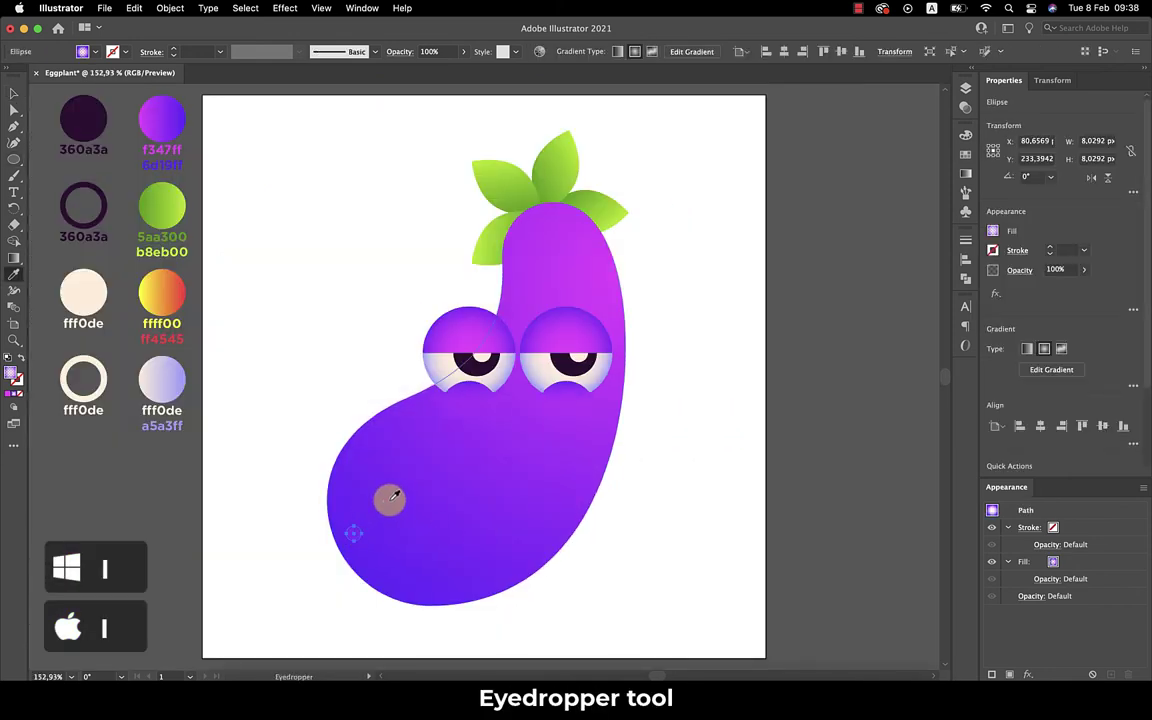
pyautogui.click(163, 118)
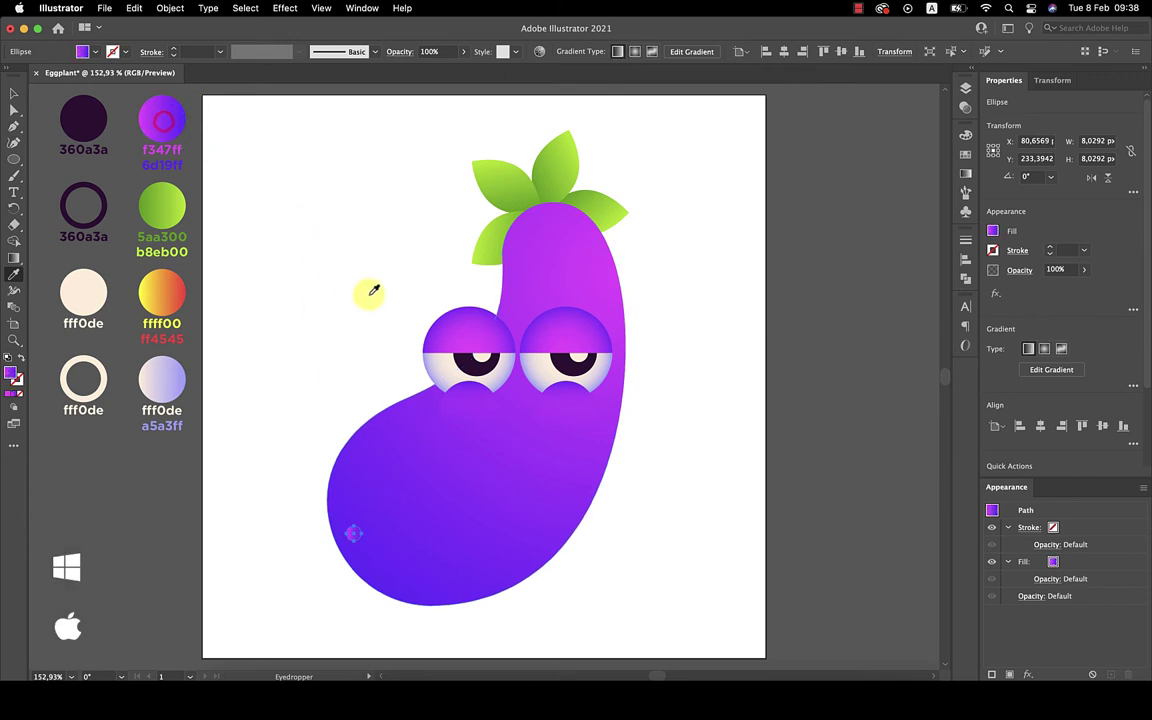
pyautogui.press('v')
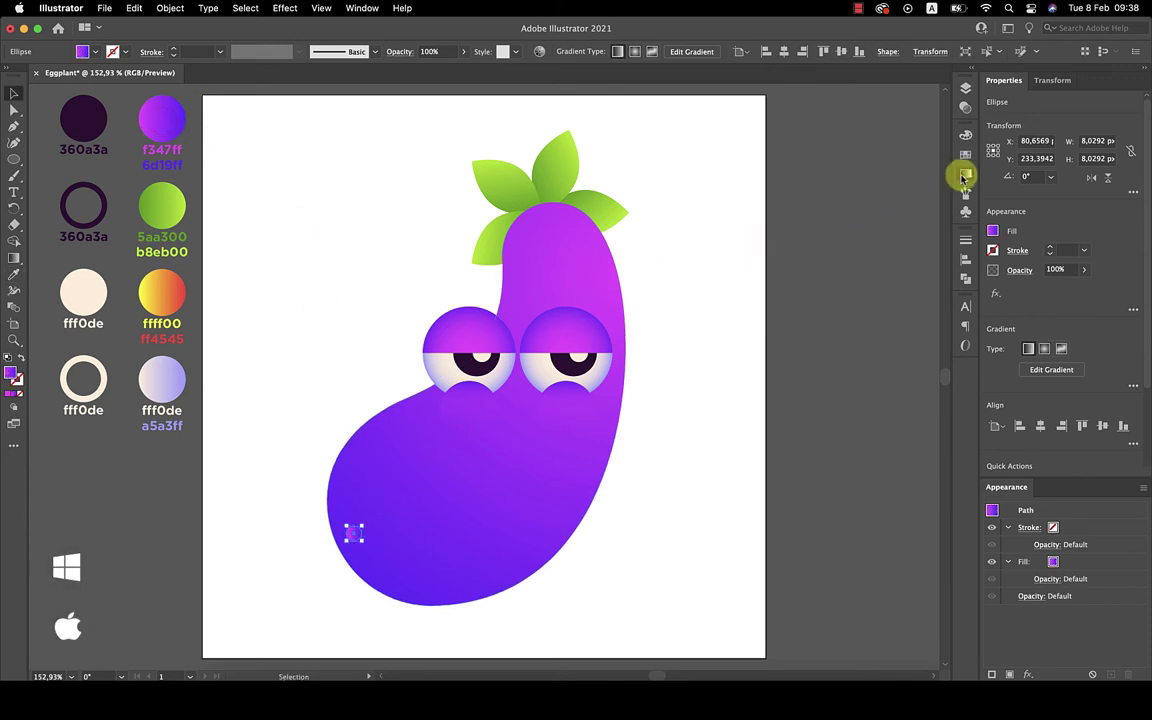
# - Make the tiny circle's gradient radial with its colours reversed
pyautogui.click(962, 174)
pyautogui.click(875, 152)
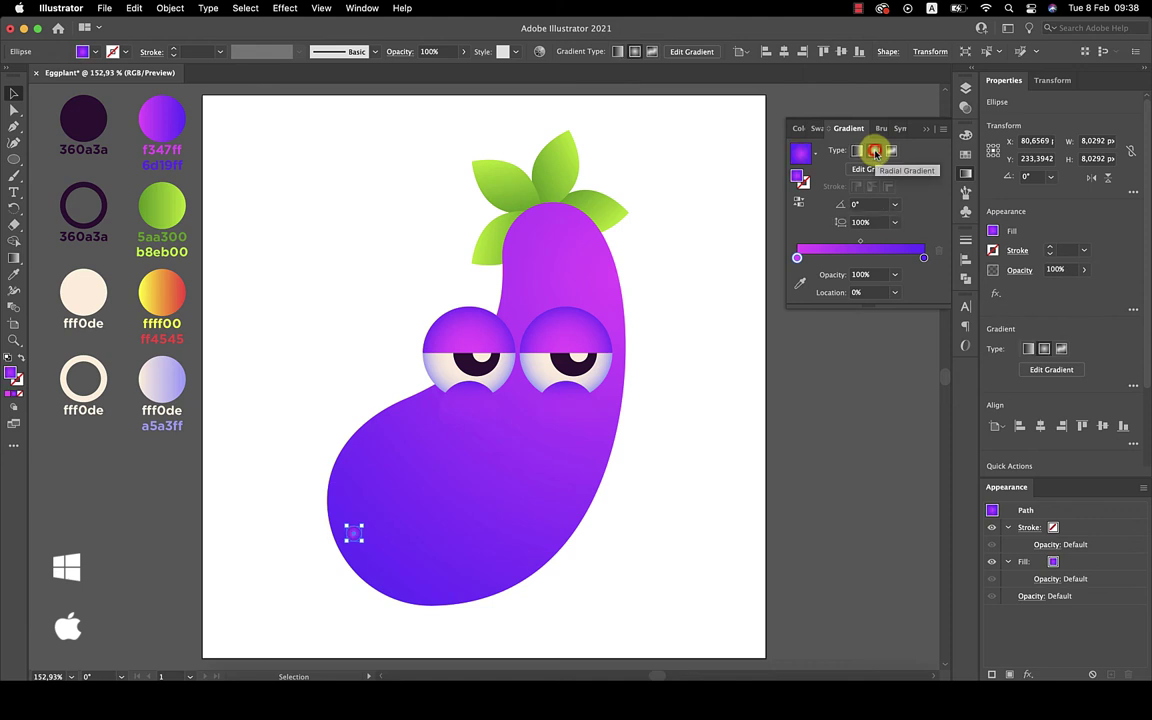
pyautogui.click(798, 207)
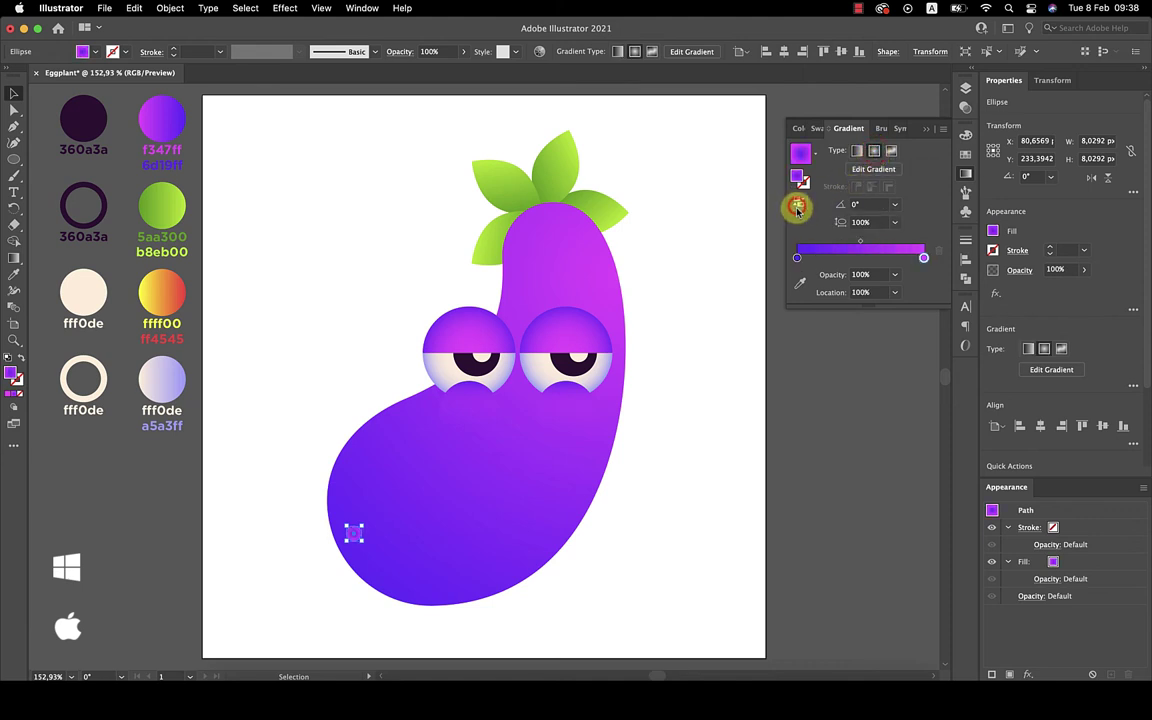
pyautogui.click(926, 129)
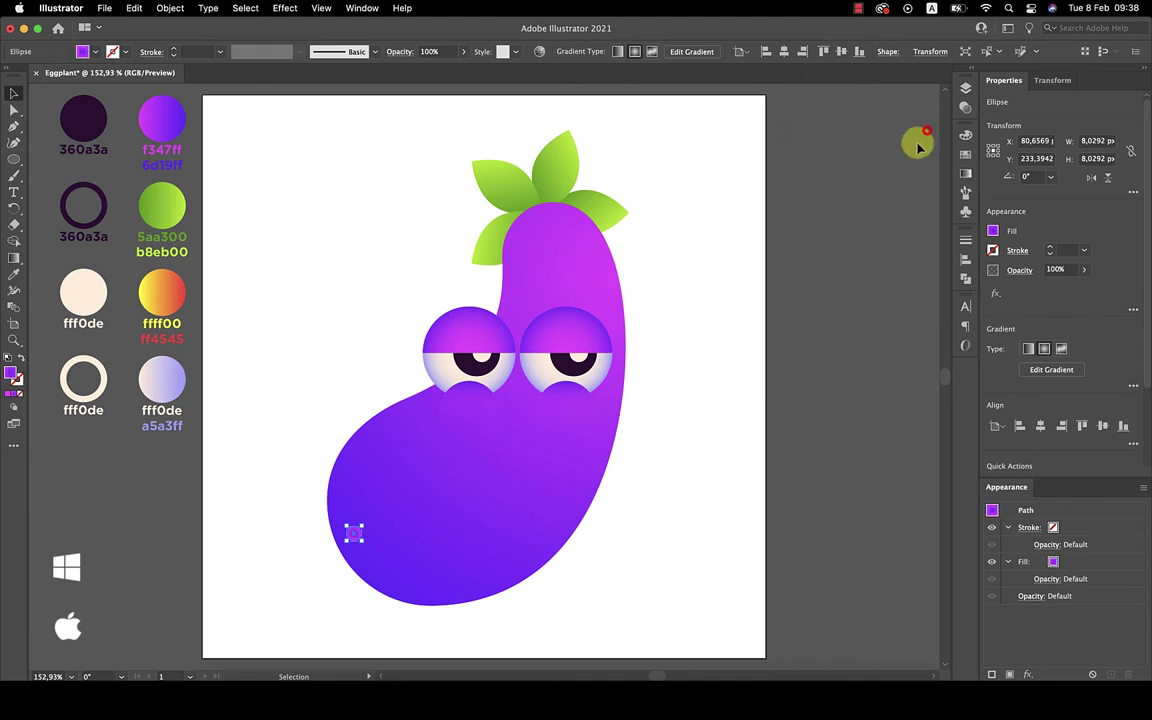
# - Adjust the tiny circle's outer gradient stop so it fades into the body
pyautogui.press('g')
pyautogui.scroll(5, 370, 565)
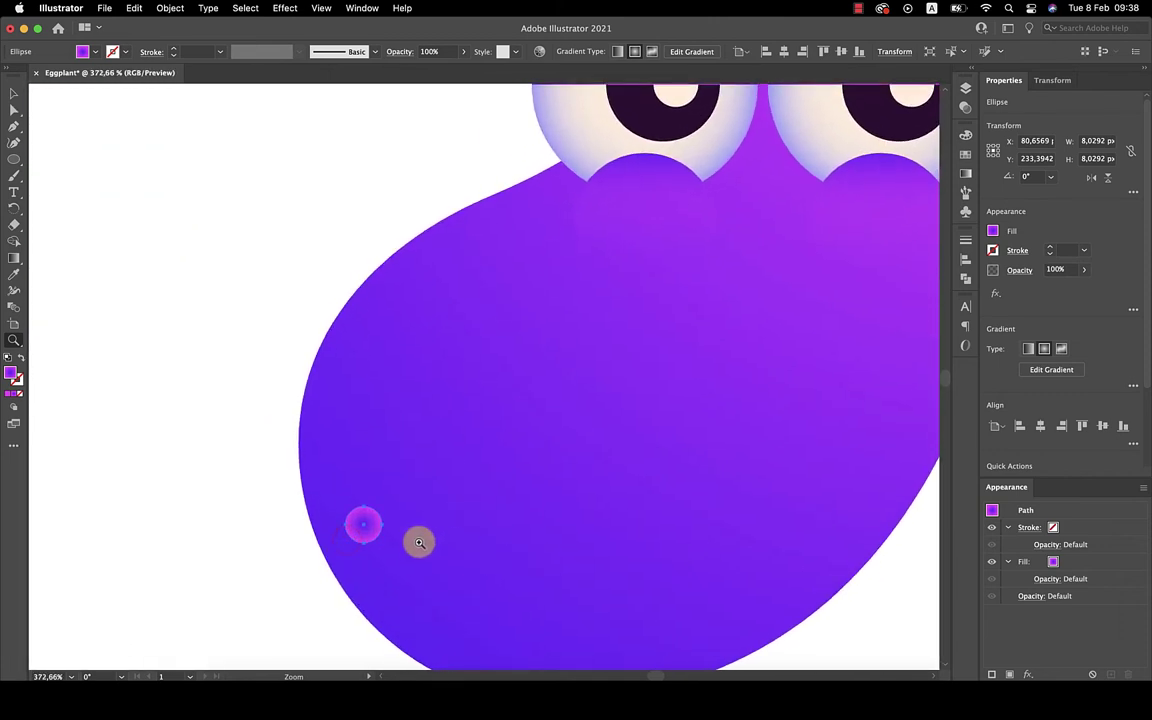
pyautogui.click(391, 525)
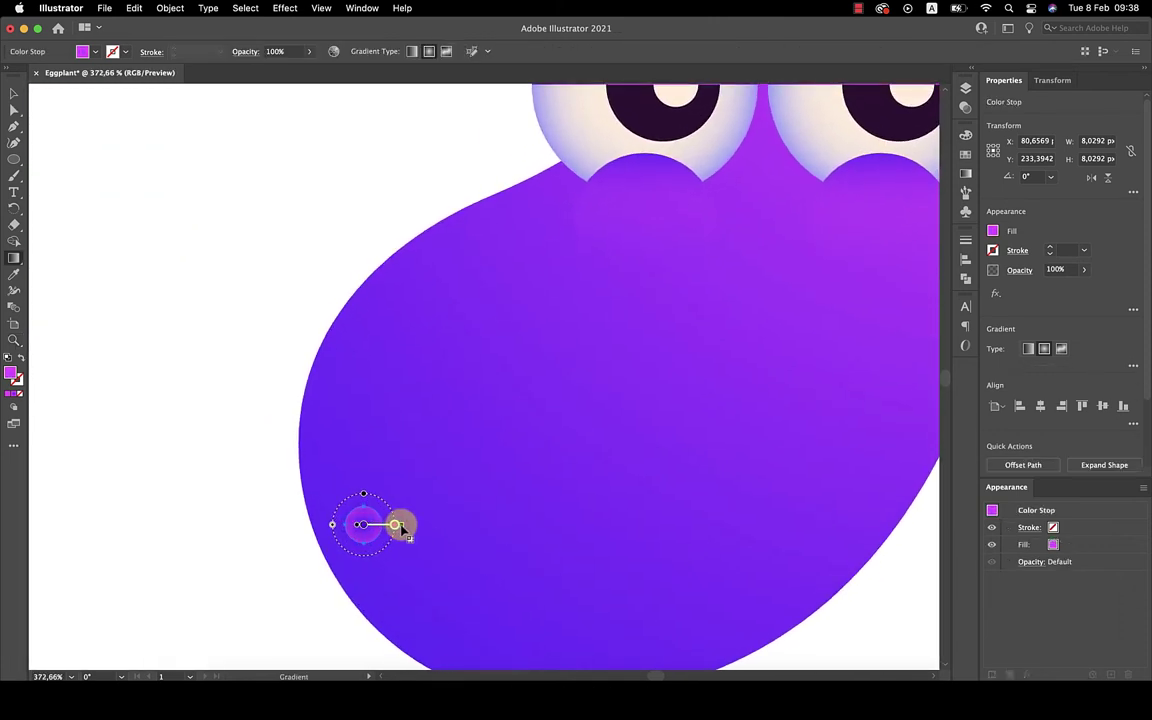
pyautogui.press('v')
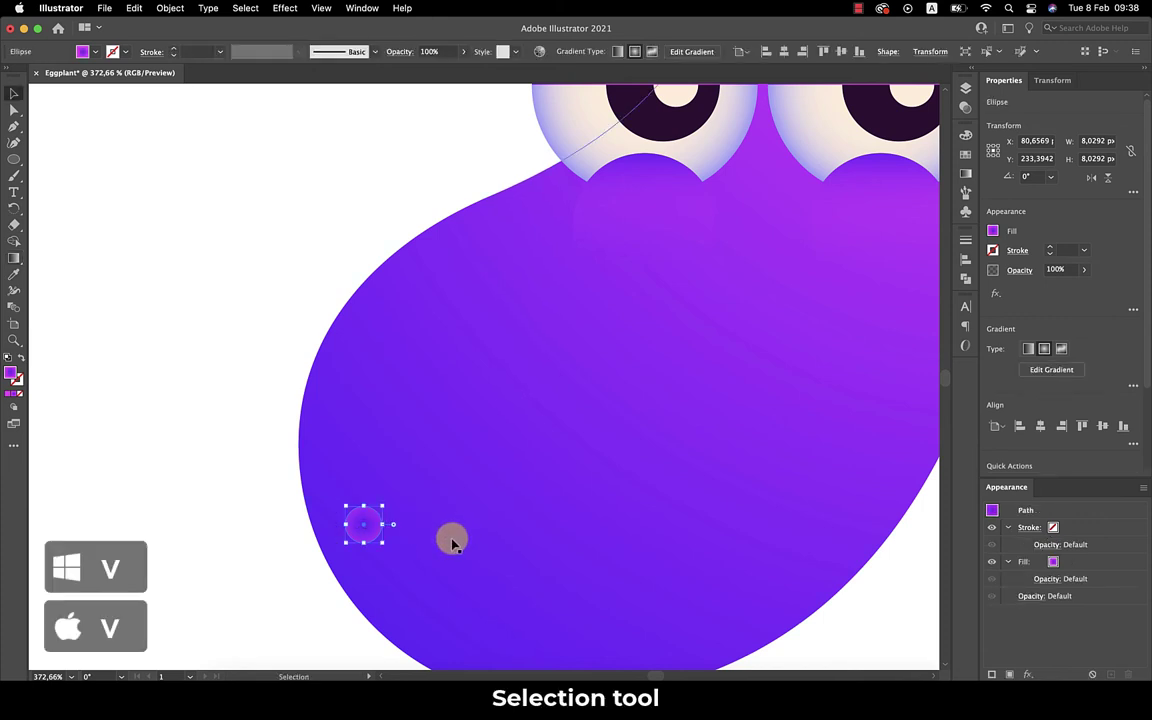
pyautogui.press('super+0')
pyautogui.click(682, 447)
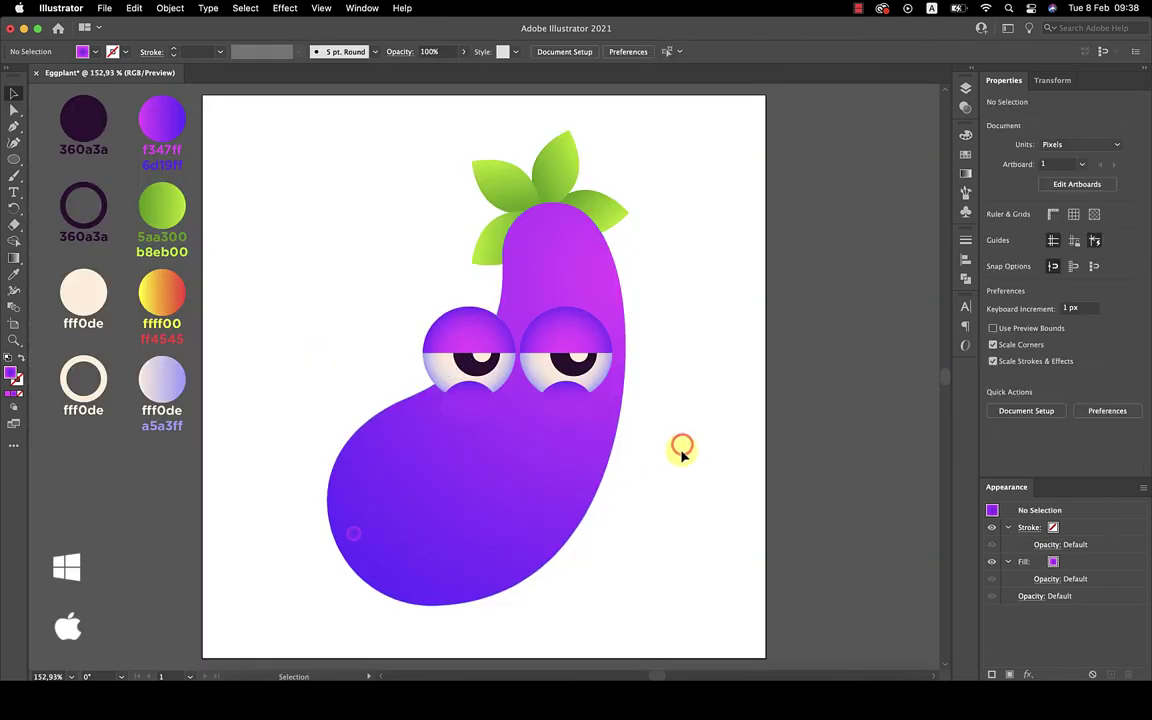
# - Draw a circle right of the eggplant with a radial yellow-to-red gradient
pyautogui.press('l')
pyautogui.moveTo(647, 410); pyautogui.dragTo(712, 463)
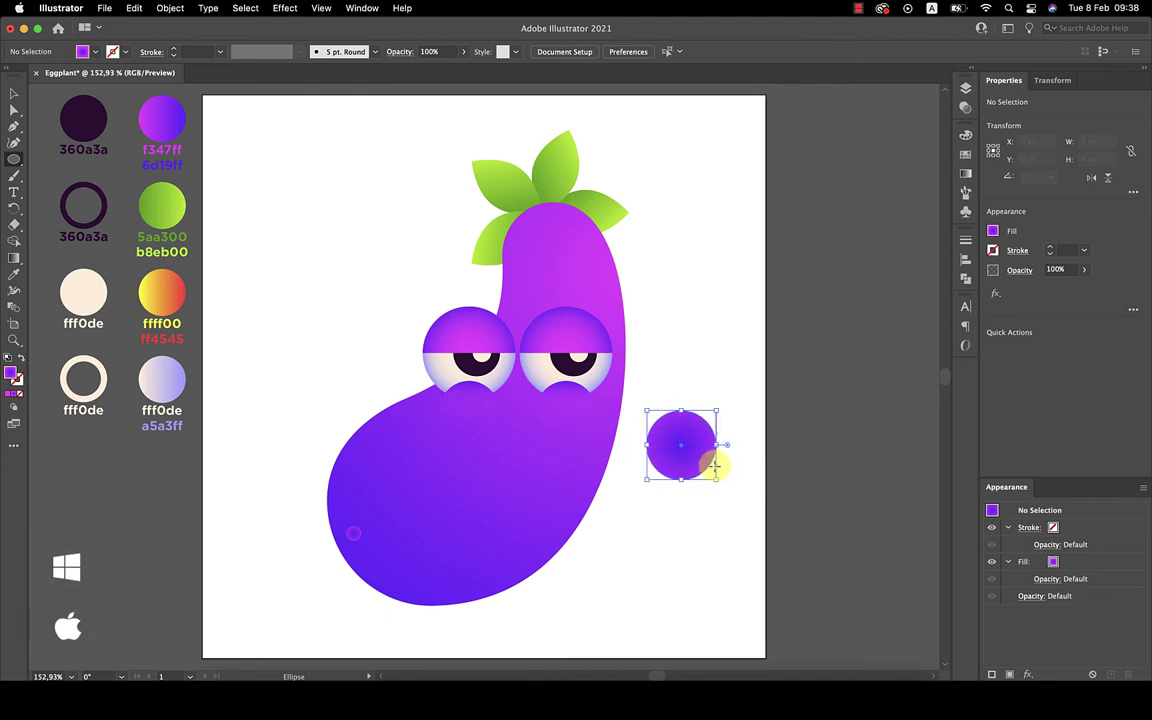
pyautogui.press('i')
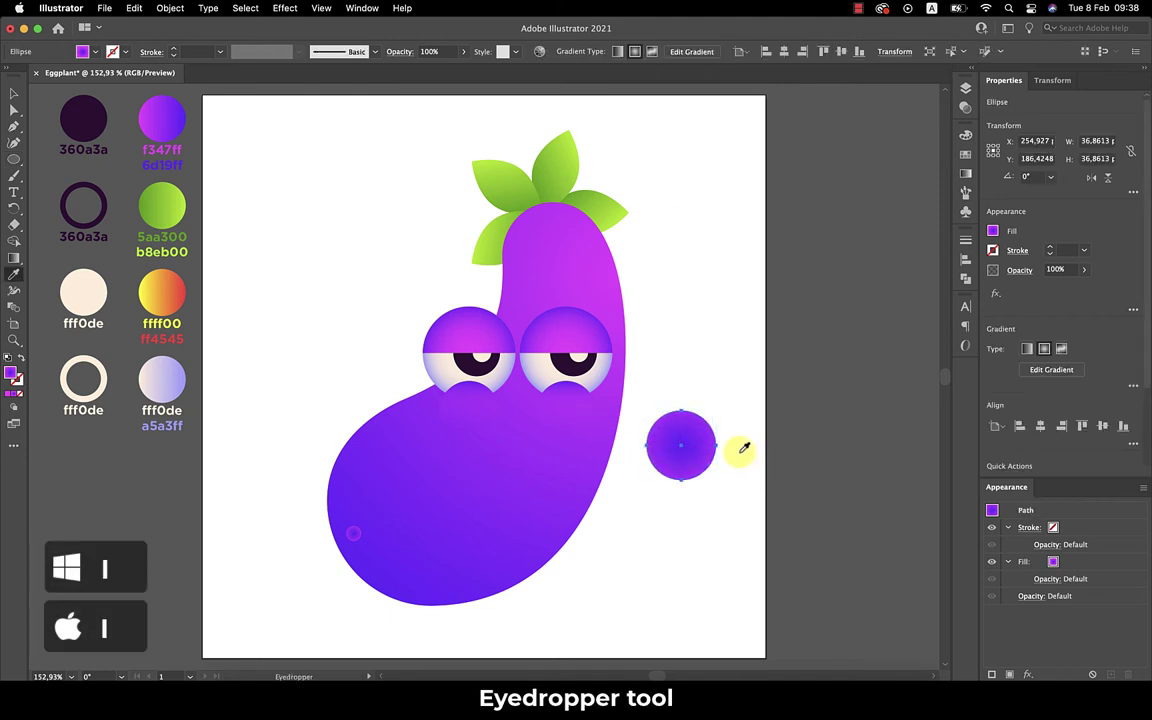
pyautogui.click(162, 290)
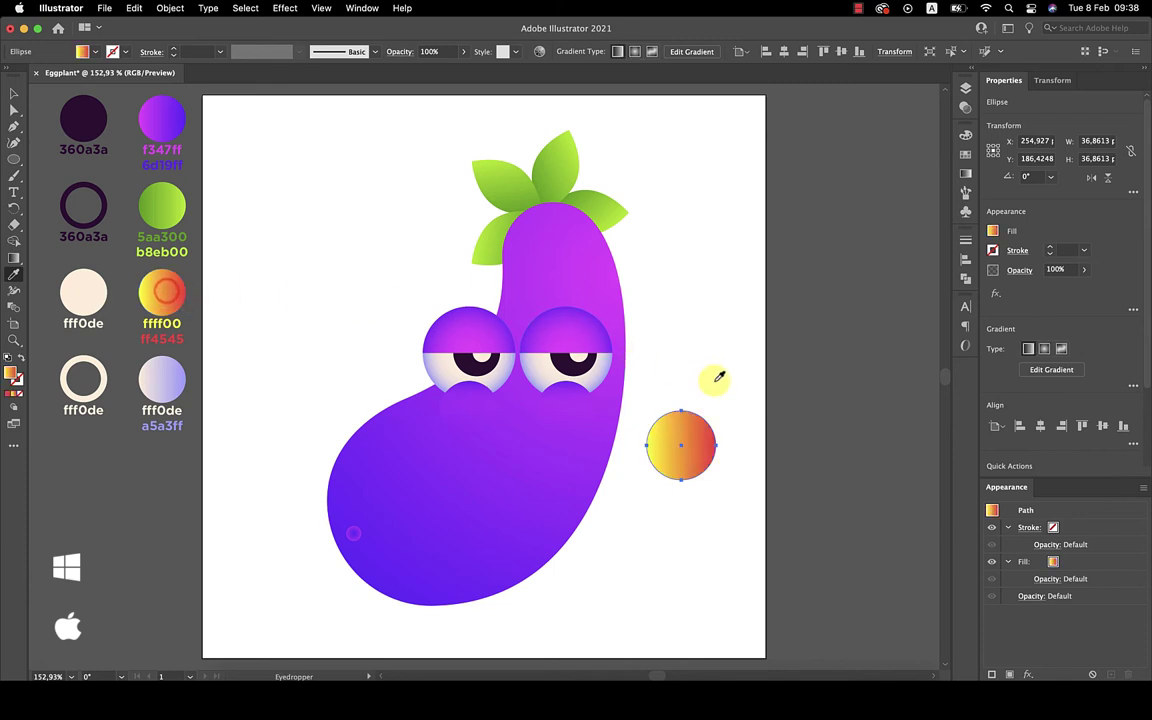
pyautogui.press('v')
pyautogui.click(966, 176)
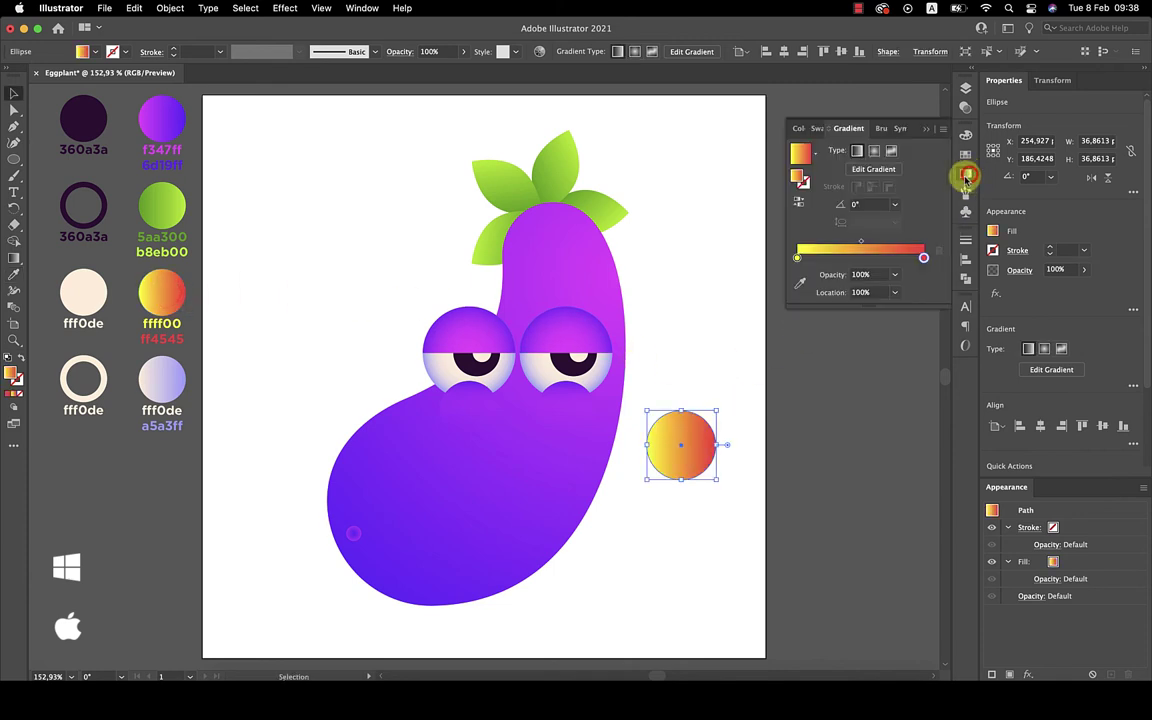
pyautogui.click(876, 151)
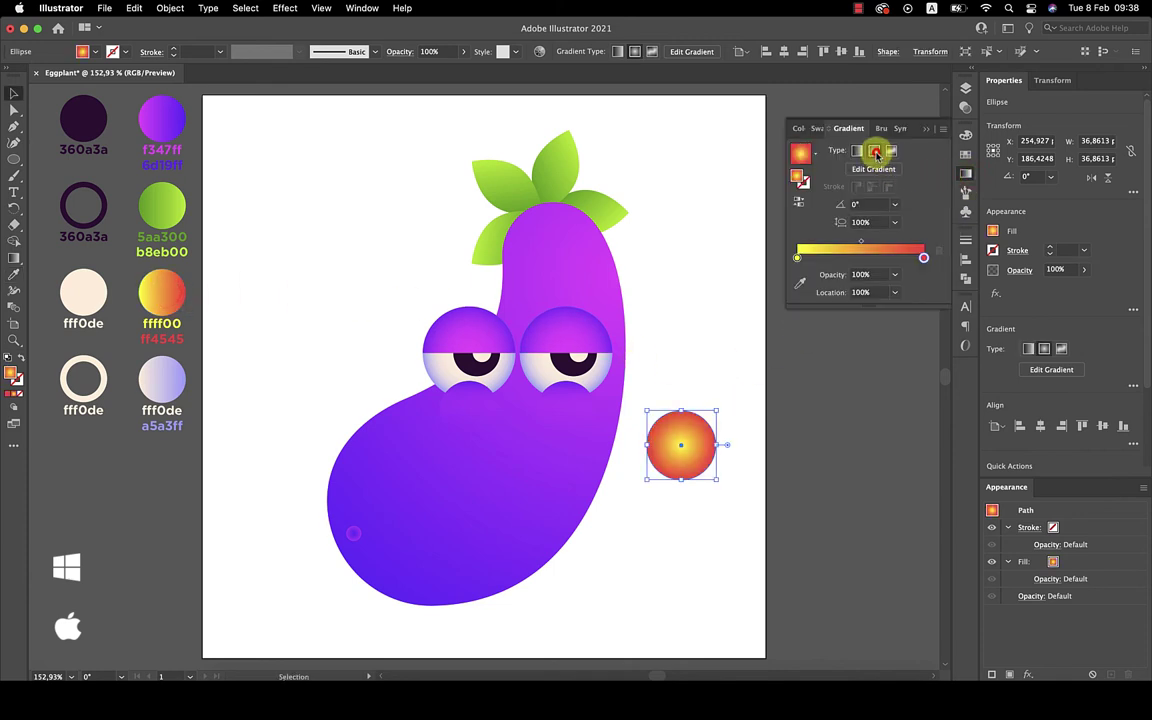
pyautogui.click(926, 129)
# - Widen the ball's gradient radius and move its centre up and right so it looks orange
pyautogui.press('g')
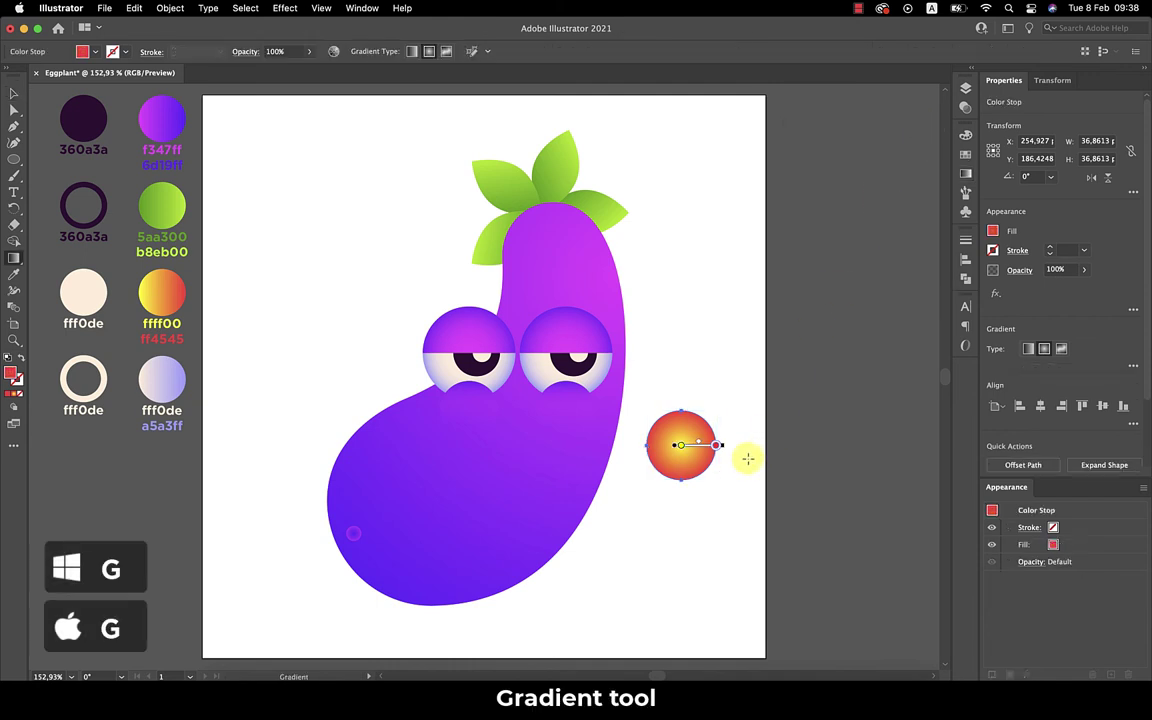
pyautogui.moveTo(723, 451); pyautogui.dragTo(748, 452)
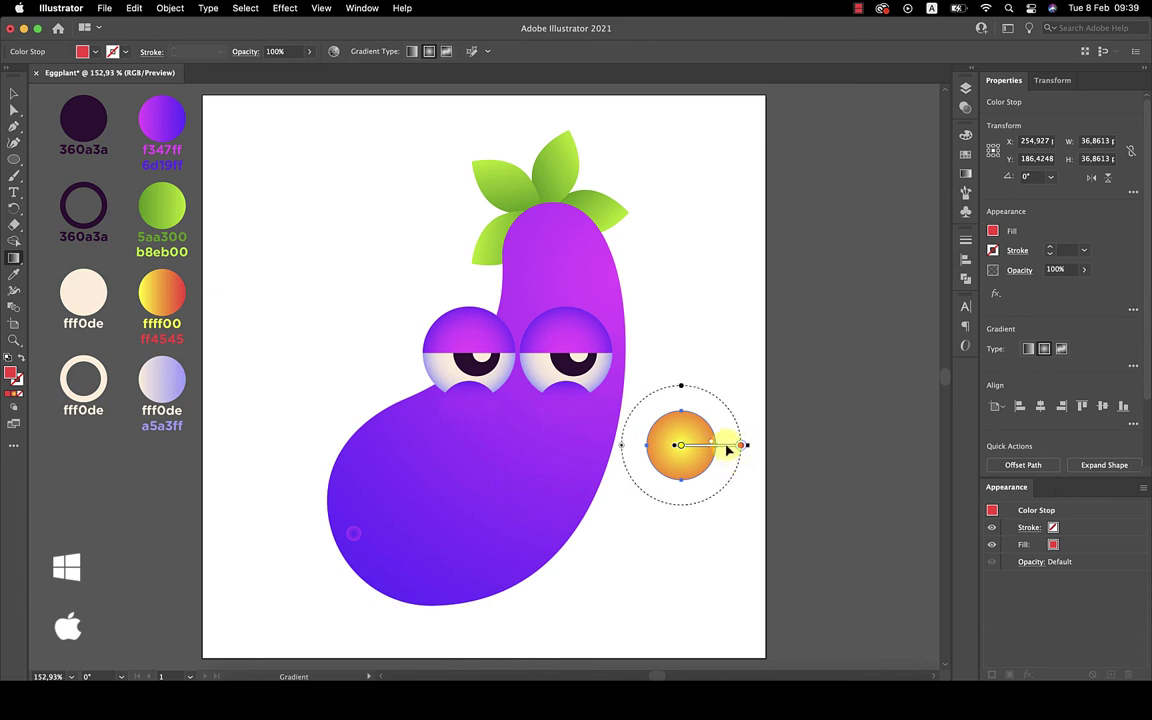
pyautogui.moveTo(727, 445); pyautogui.dragTo(745, 416)
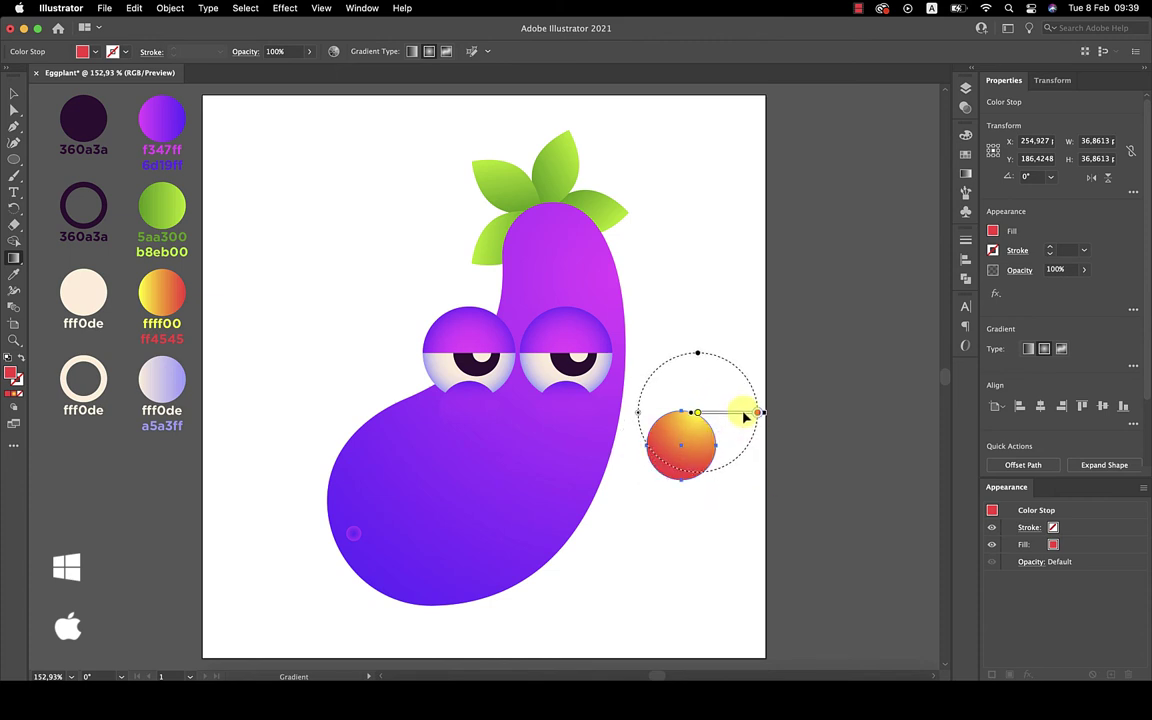
pyautogui.moveTo(745, 416)
pyautogui.mouseDown()
pyautogui.moveTo(801, 424)
pyautogui.moveTo(770, 415)
pyautogui.moveTo(806, 413)
pyautogui.mouseUp()
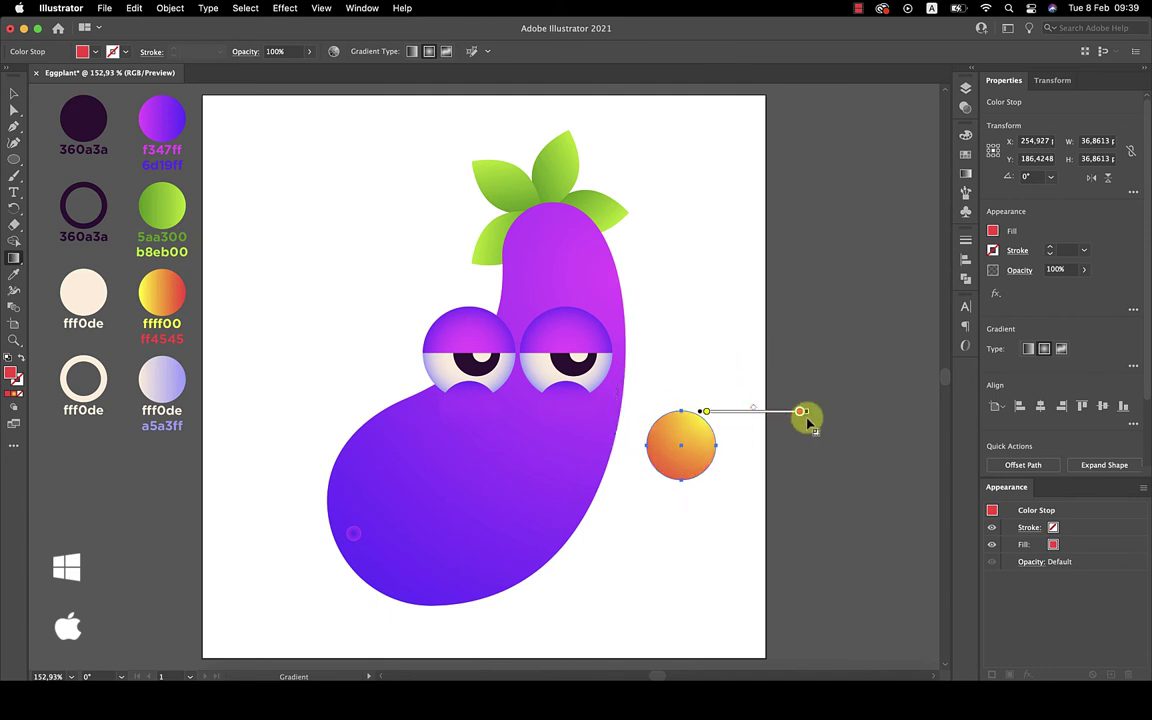
# - Draw a small circle in the dark 360a3a ring style and delete its top anchor, leaving an open arc
pyautogui.press('v')
pyautogui.click(721, 528)
pyautogui.press('l')
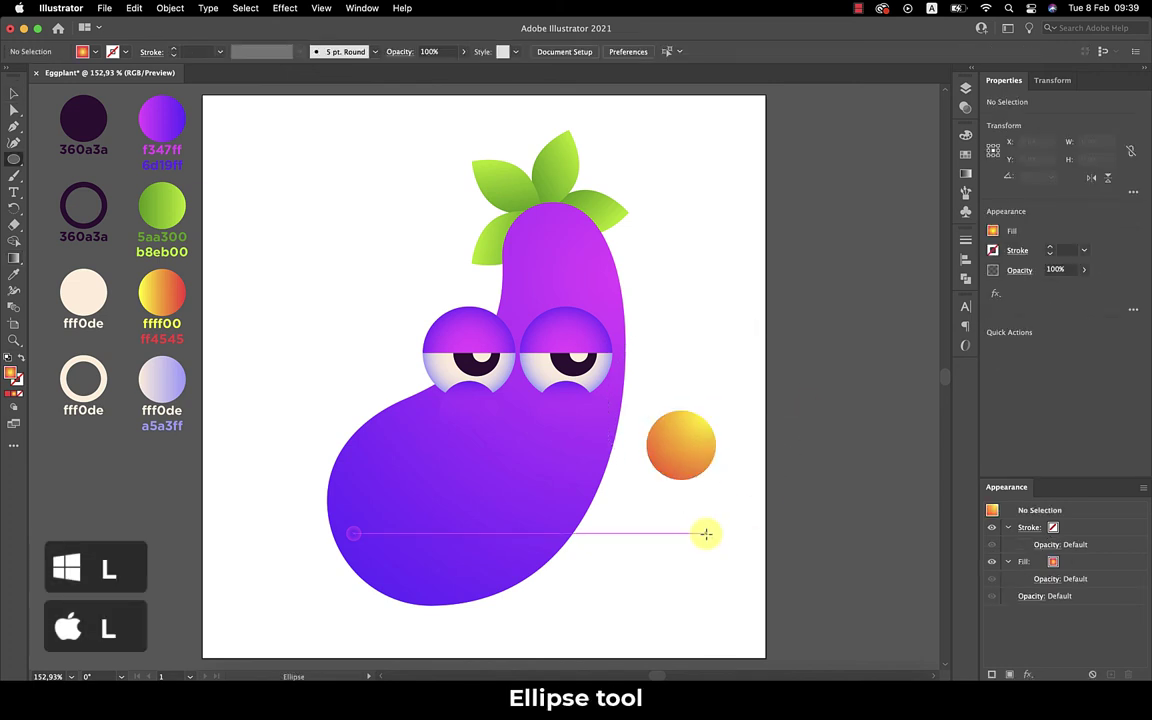
pyautogui.moveTo(682, 517); pyautogui.dragTo(699, 533)
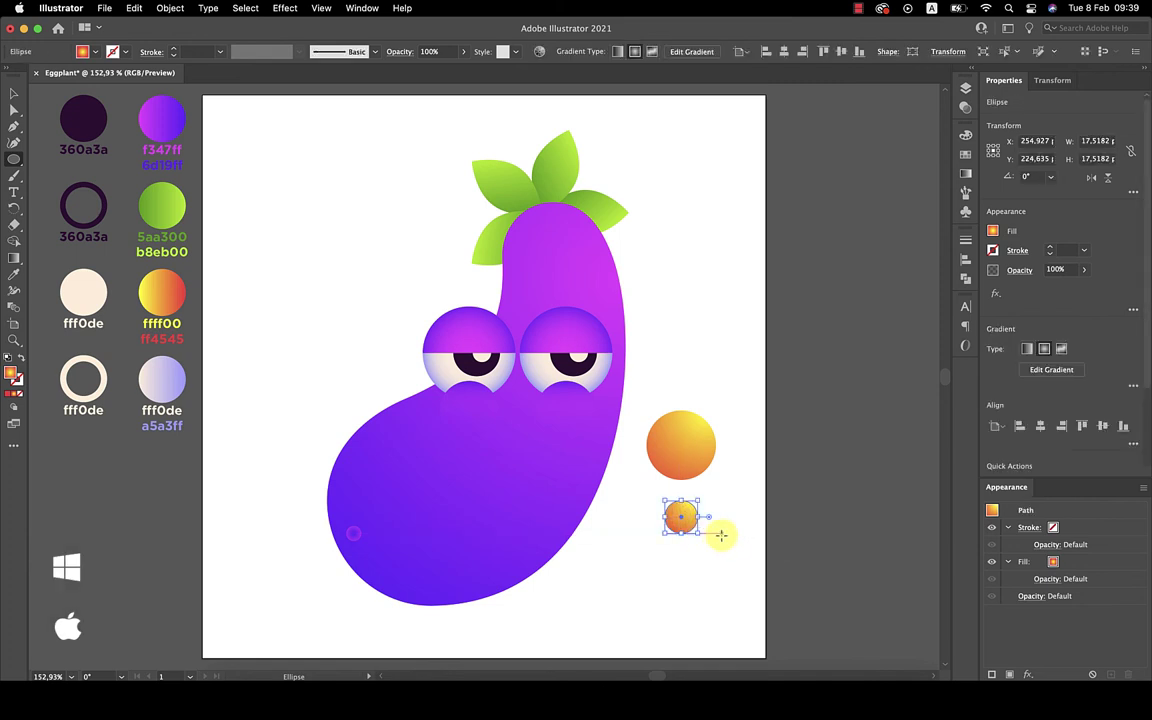
pyautogui.press('i')
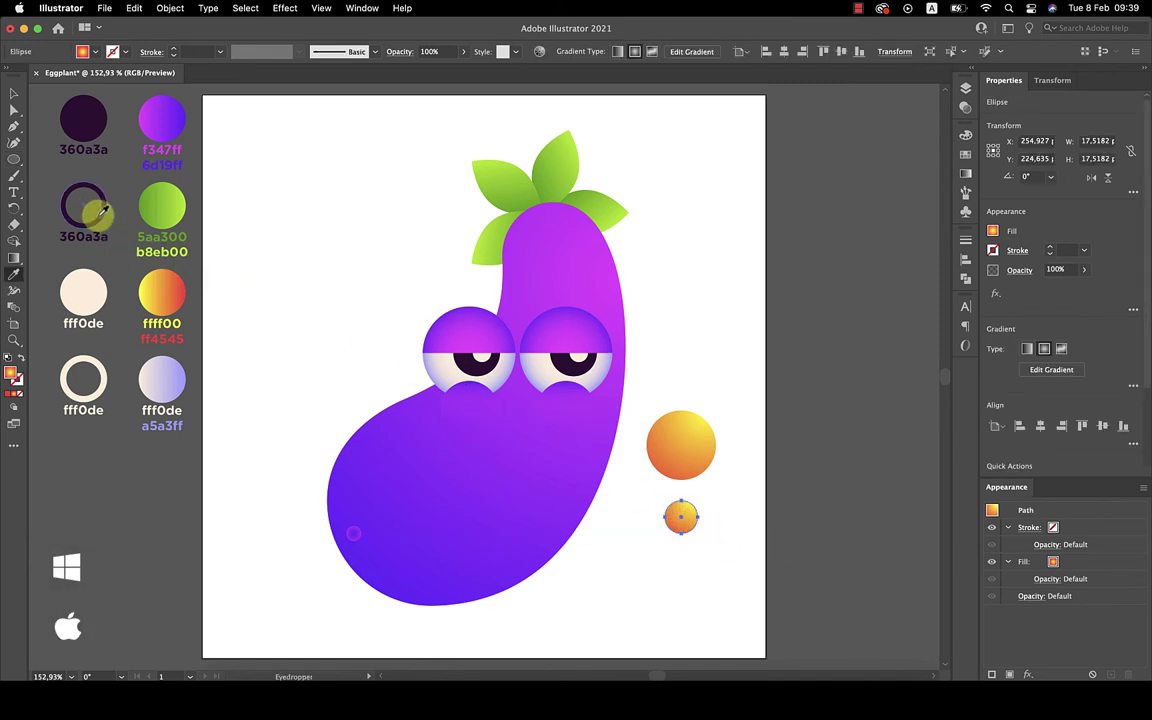
pyautogui.click(100, 210)
pyautogui.press('a')
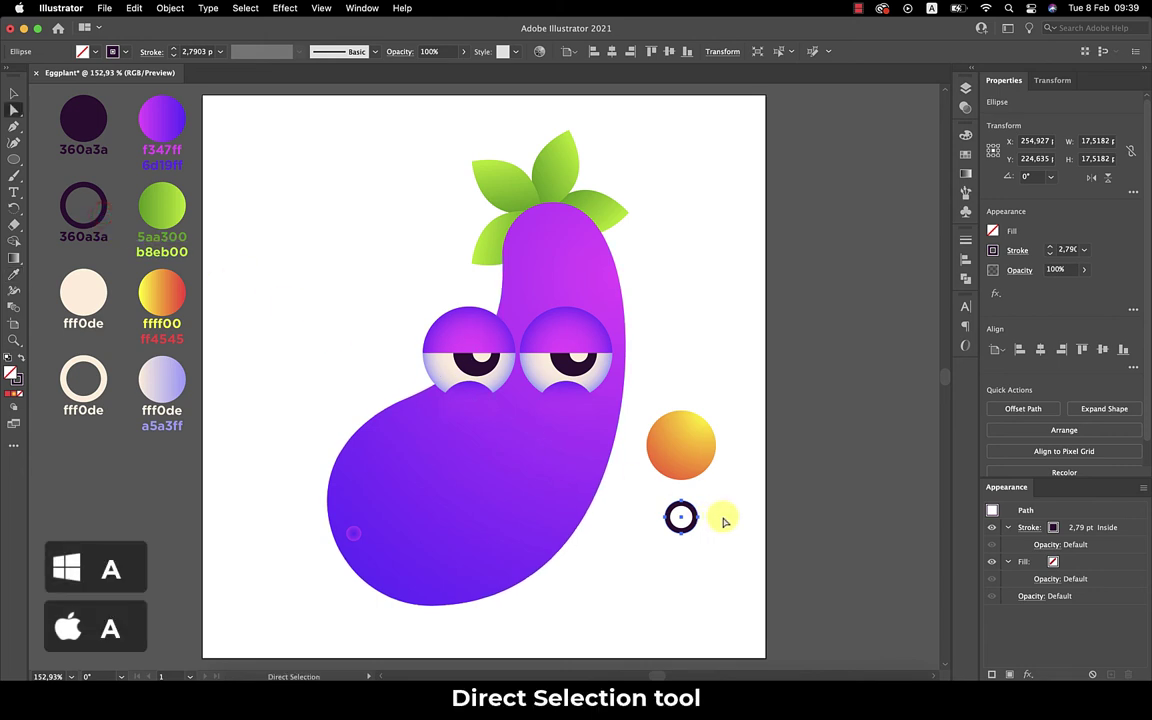
pyautogui.click(693, 496)
pyautogui.press('BackSpace')
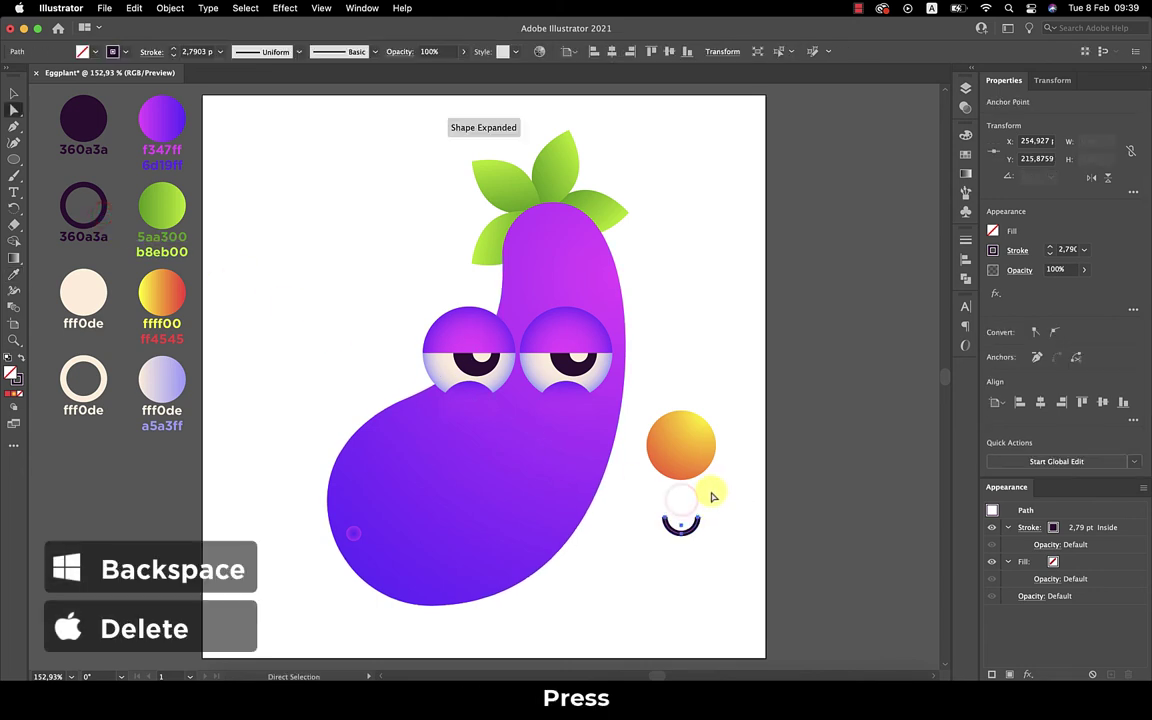
# - Give the arc rounded line ends and centre it vertically inside the orange ball
pyautogui.press('v')
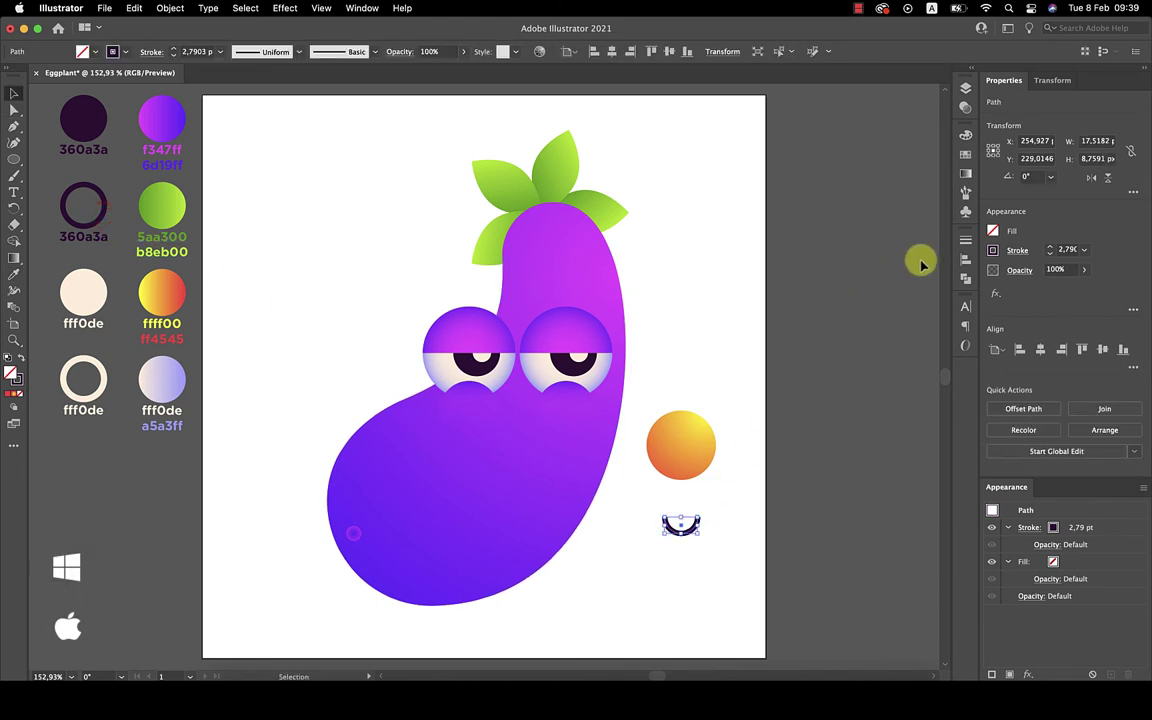
pyautogui.click(963, 242)
pyautogui.click(873, 273)
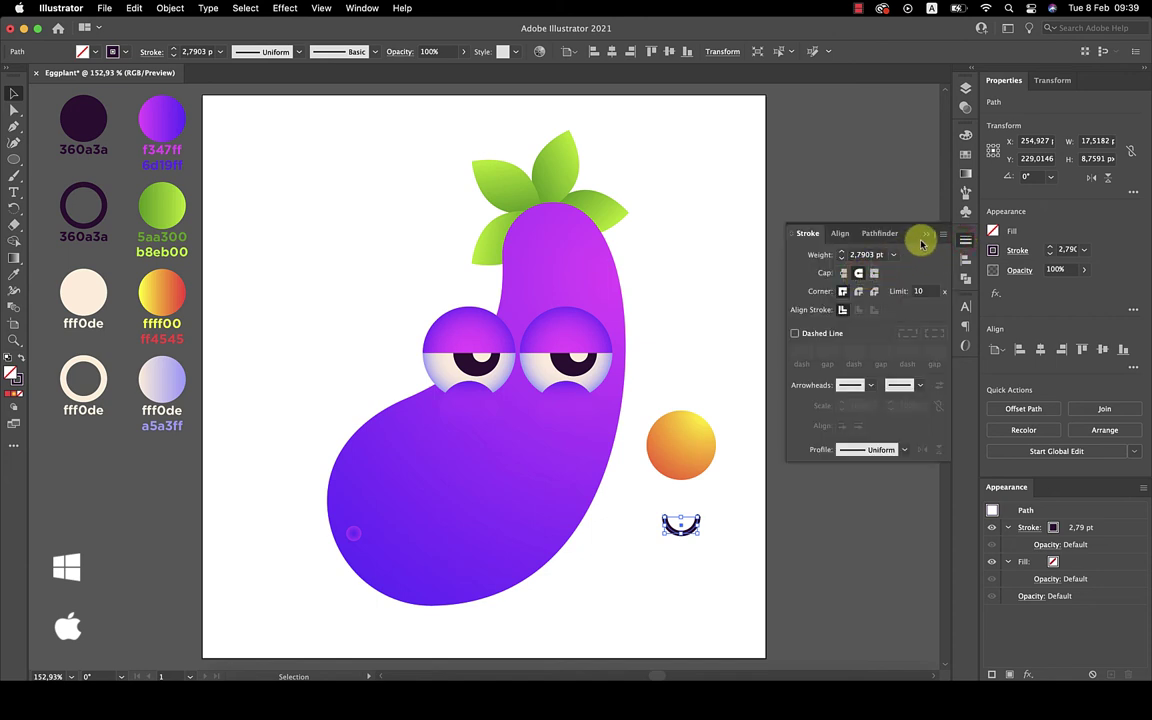
pyautogui.click(907, 262)
pyautogui.moveTo(716, 553); pyautogui.dragTo(661, 442)
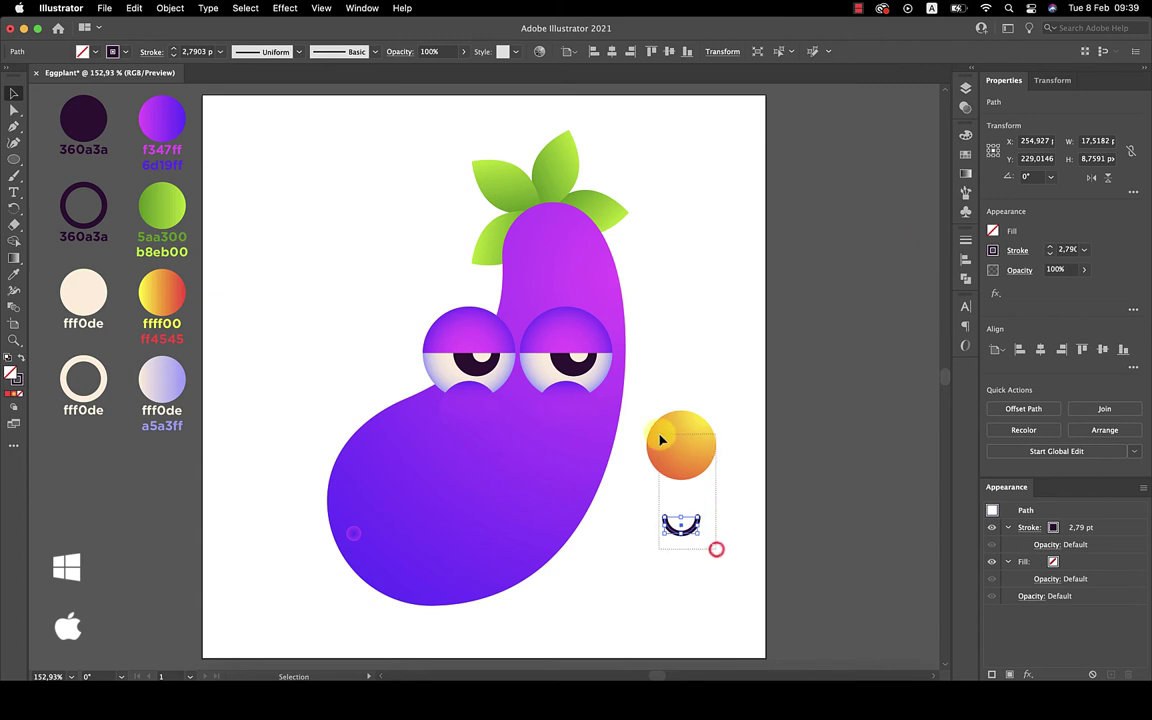
pyautogui.click(669, 51)
pyautogui.click(728, 379)
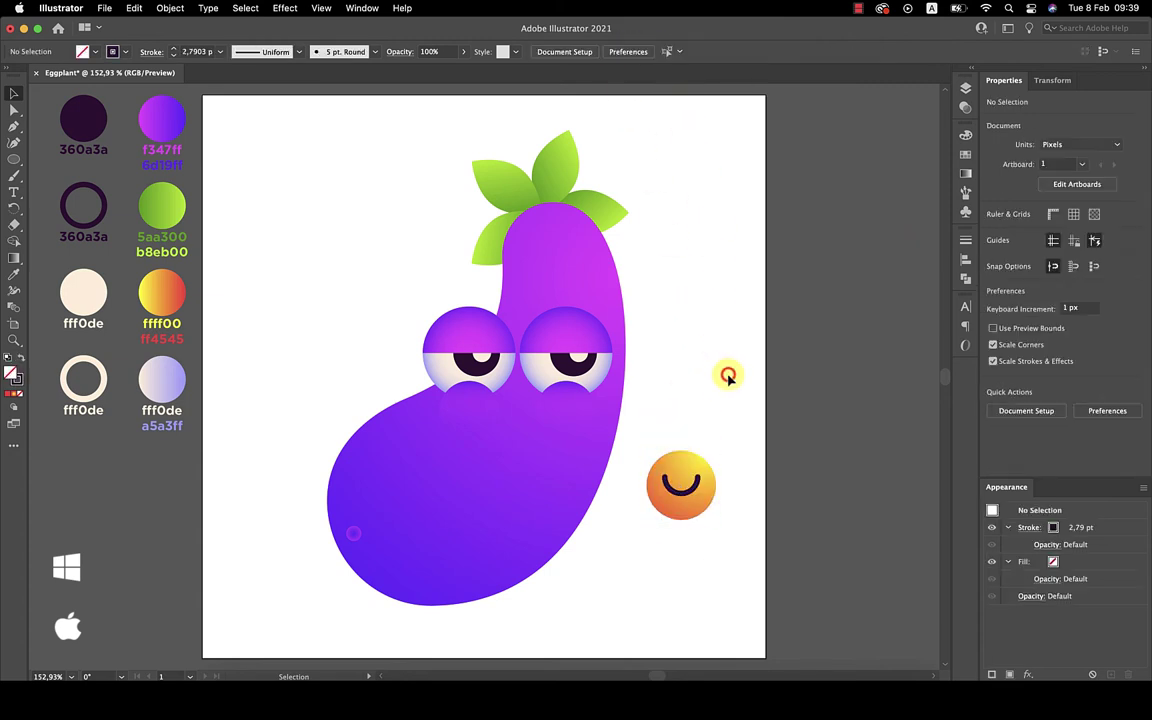
# - Thicken the mouth arc's stroke to 6 pt
pyautogui.click(699, 484)
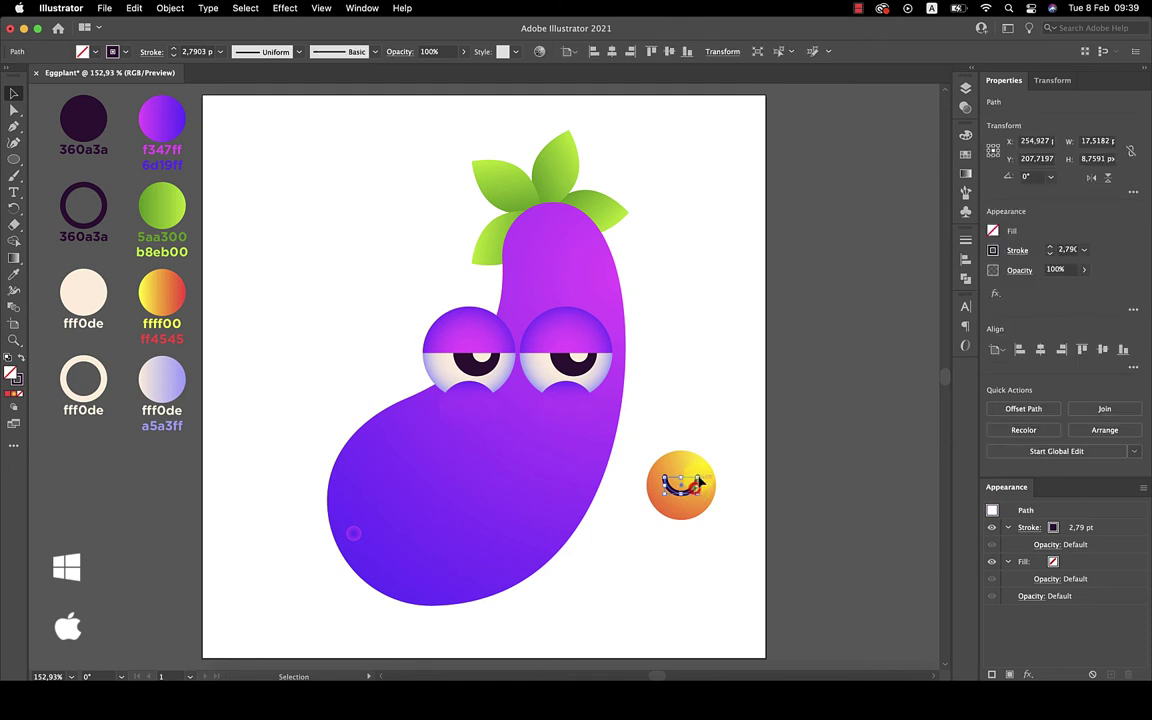
pyautogui.click(965, 240)
pyautogui.write('6')
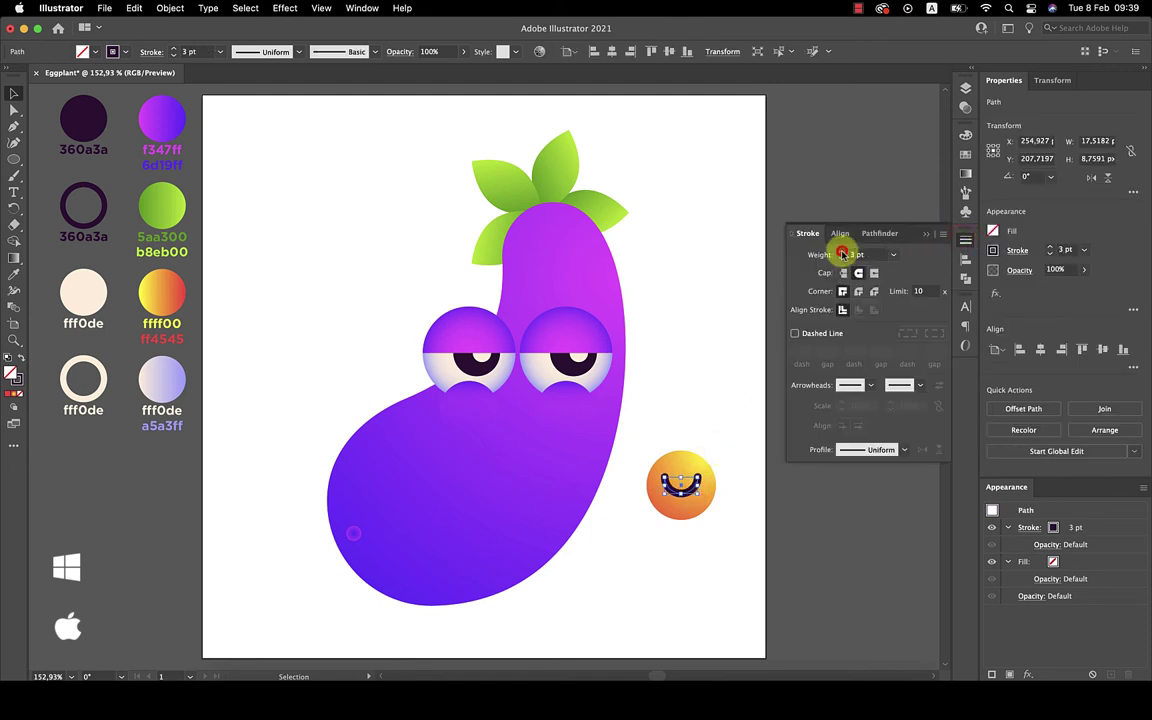
pyautogui.click(926, 234)
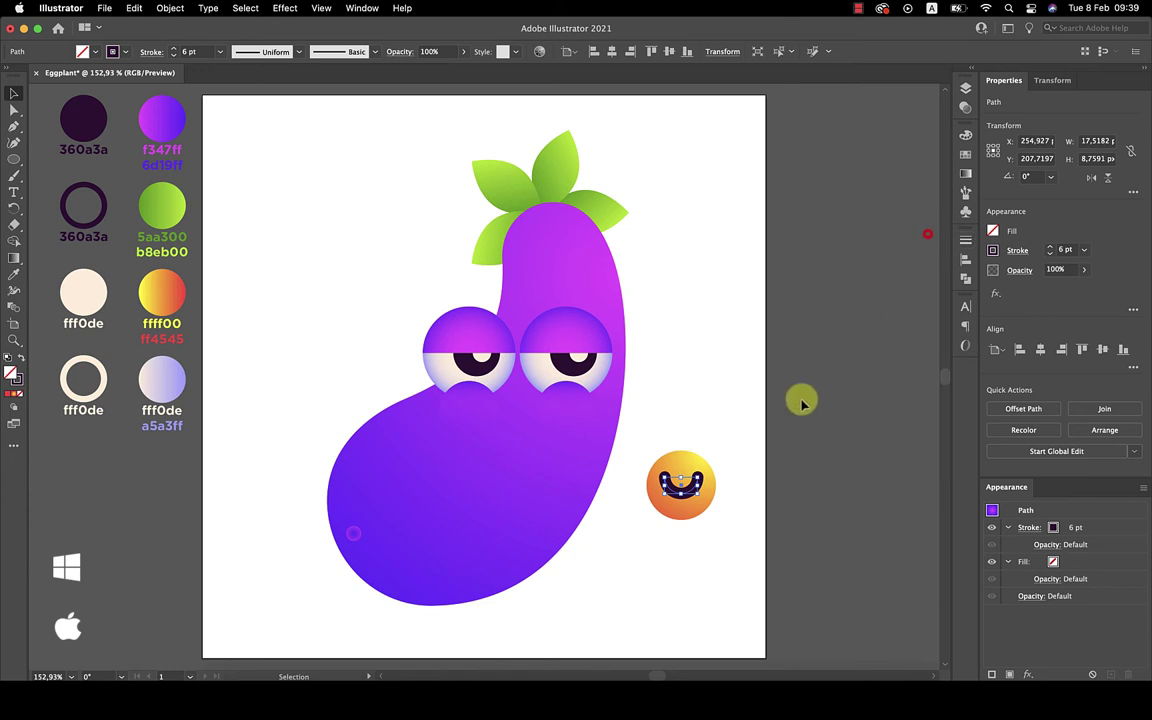
pyautogui.click(726, 513)
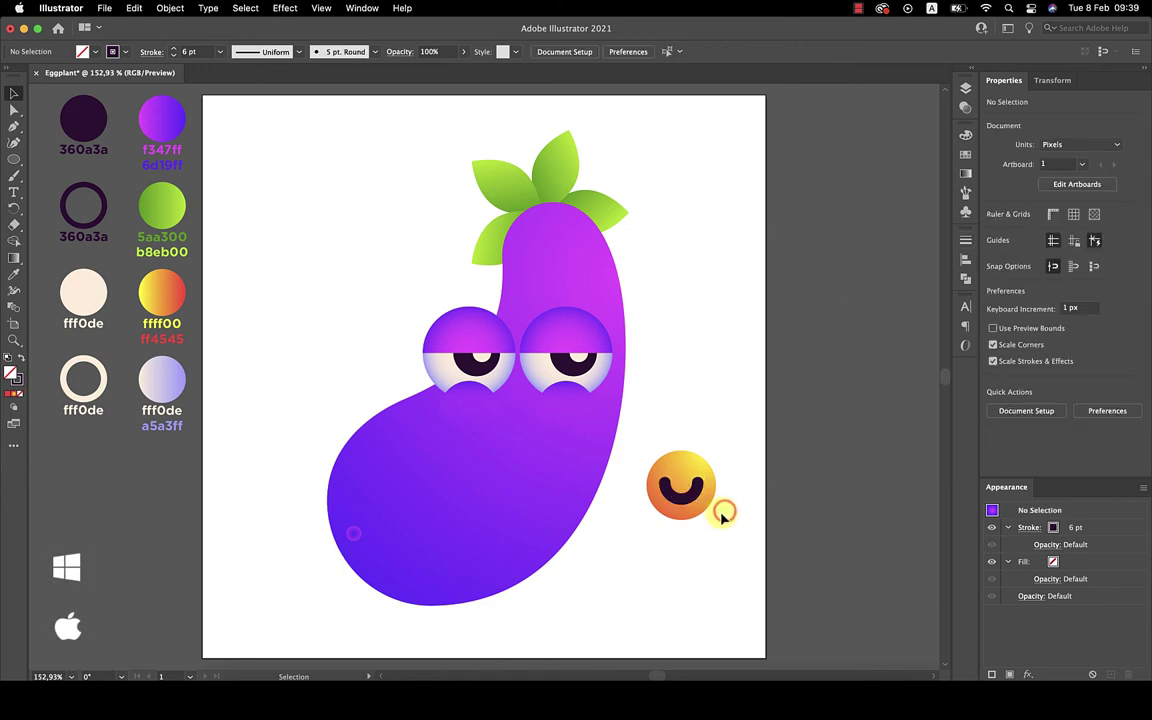
pyautogui.scroll(3, 698, 504)
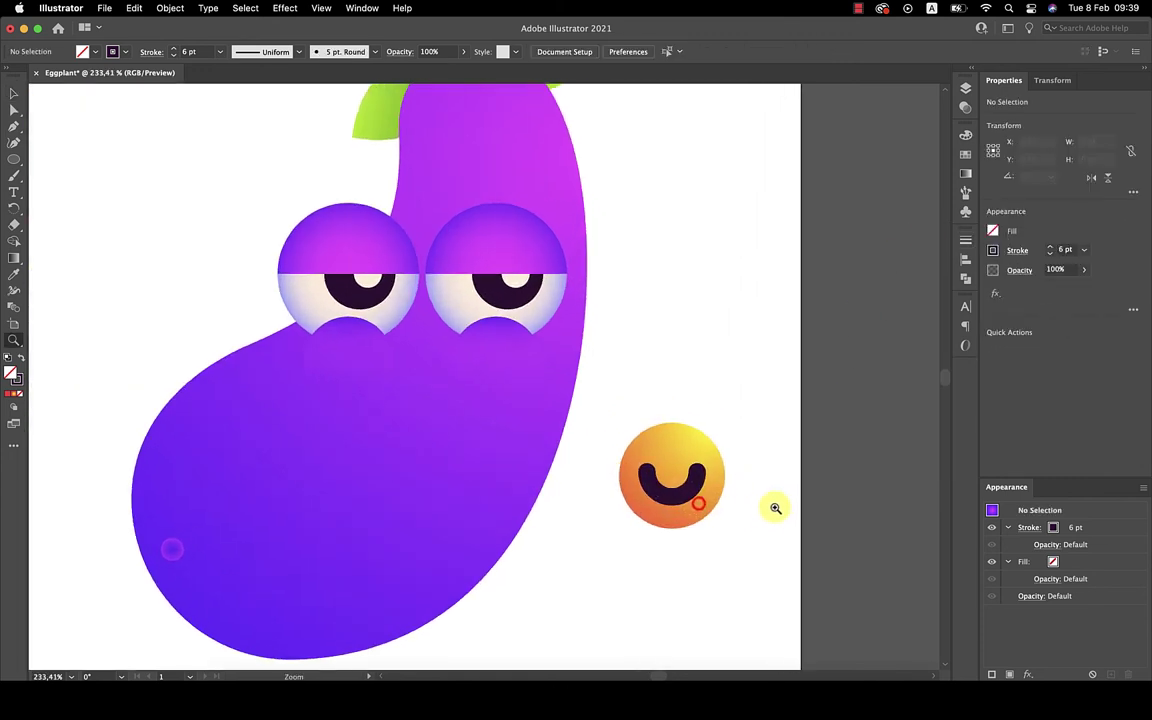
# - Paste a front copy of the orange ball, shrink it to about 31 px, and give it the cream ring style
pyautogui.click(706, 508)
pyautogui.hotkey('ctrl', 'c')
pyautogui.hotkey('ctrl', 'f')
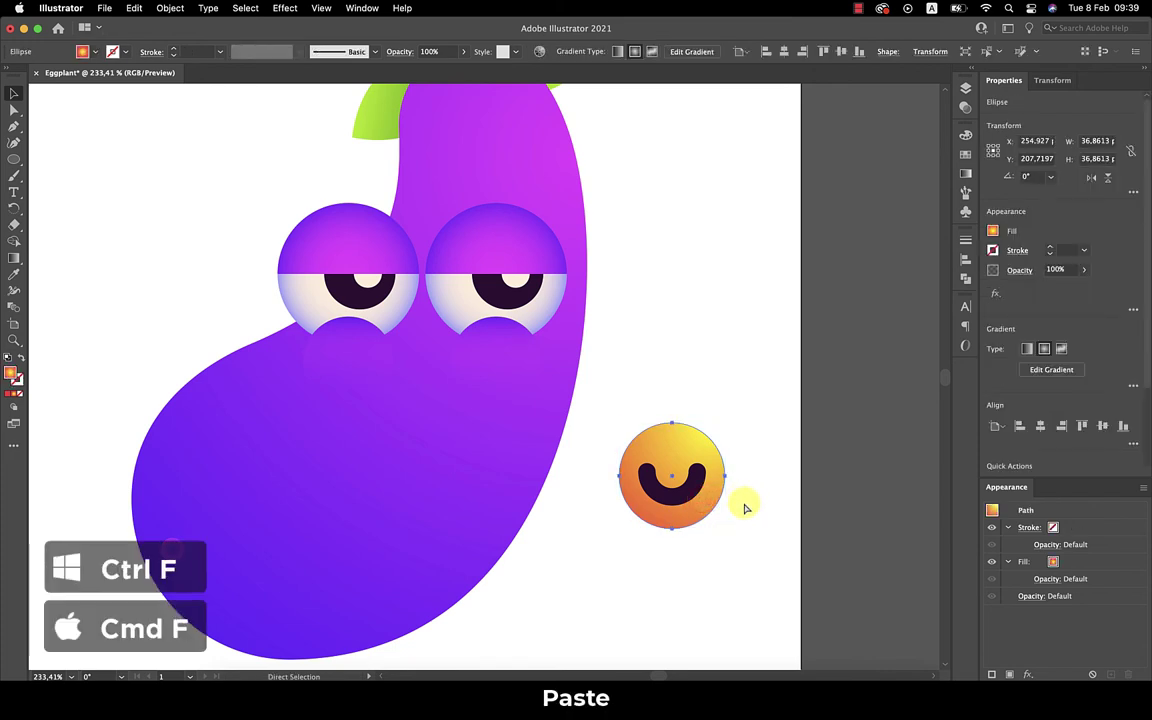
pyautogui.moveTo(724, 421); pyautogui.dragTo(720, 423)
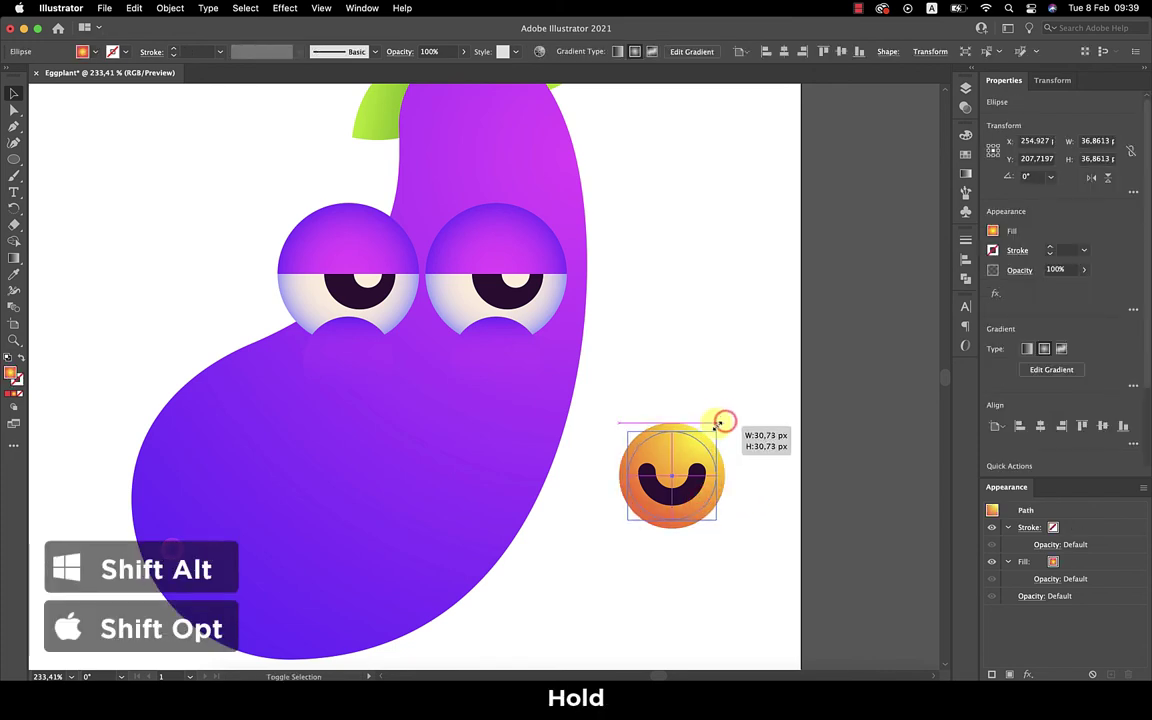
pyautogui.press('i')
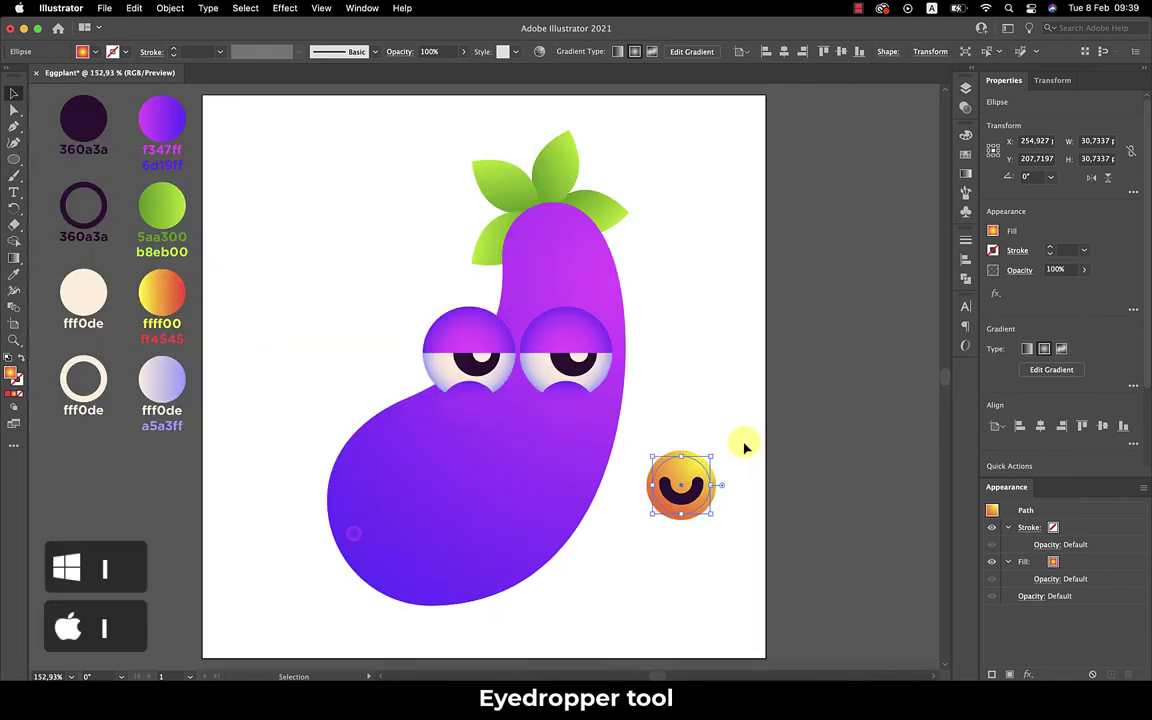
pyautogui.press('i')
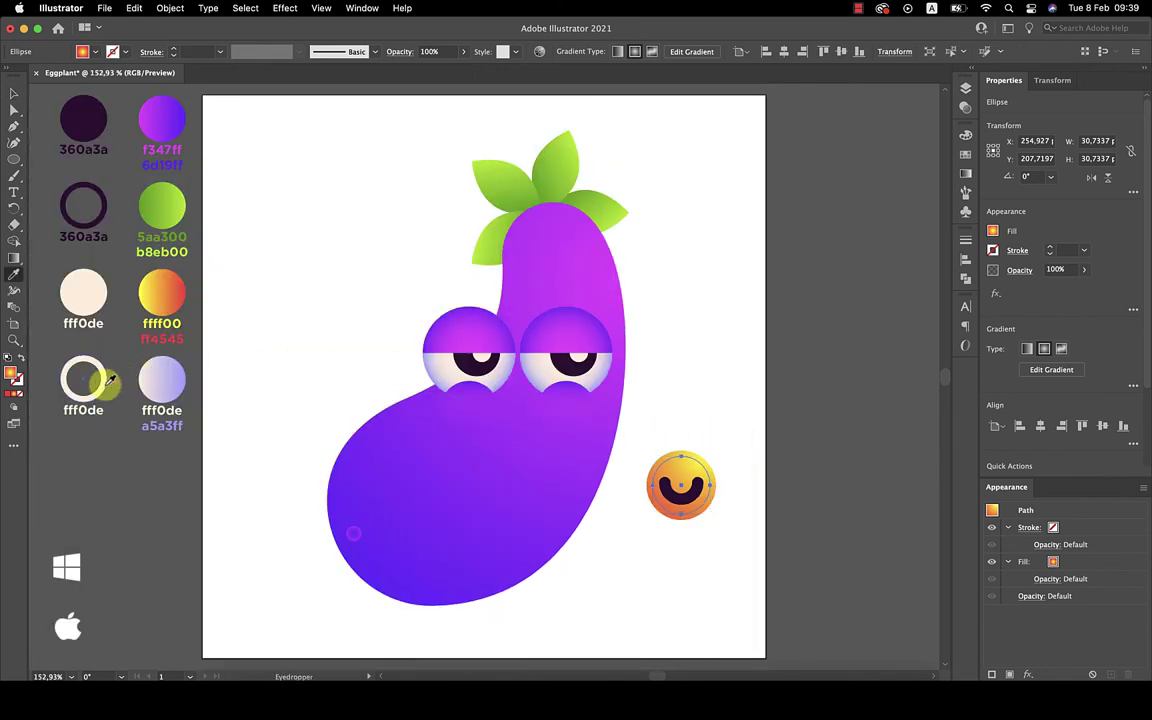
pyautogui.click(104, 386)
# - Trim the cream ring to a short arc at its upper right by adding and deleting anchors
pyautogui.press('z')
pyautogui.moveTo(685, 478); pyautogui.dragTo(816, 500)
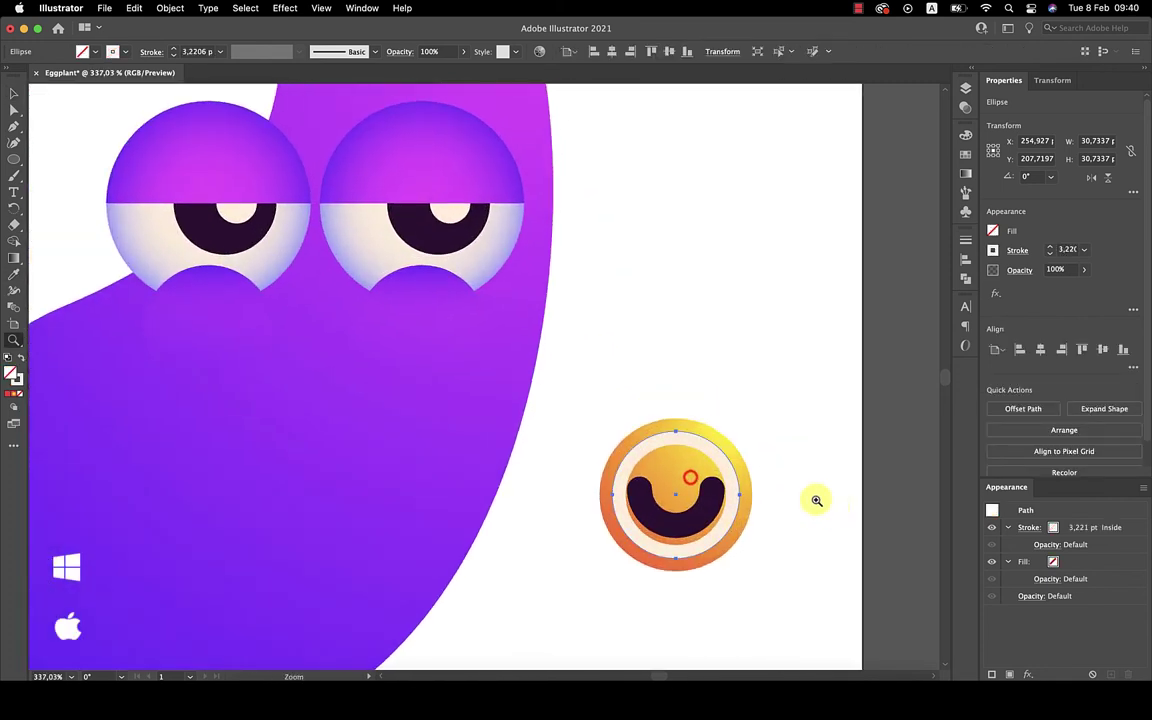
pyautogui.press('p')
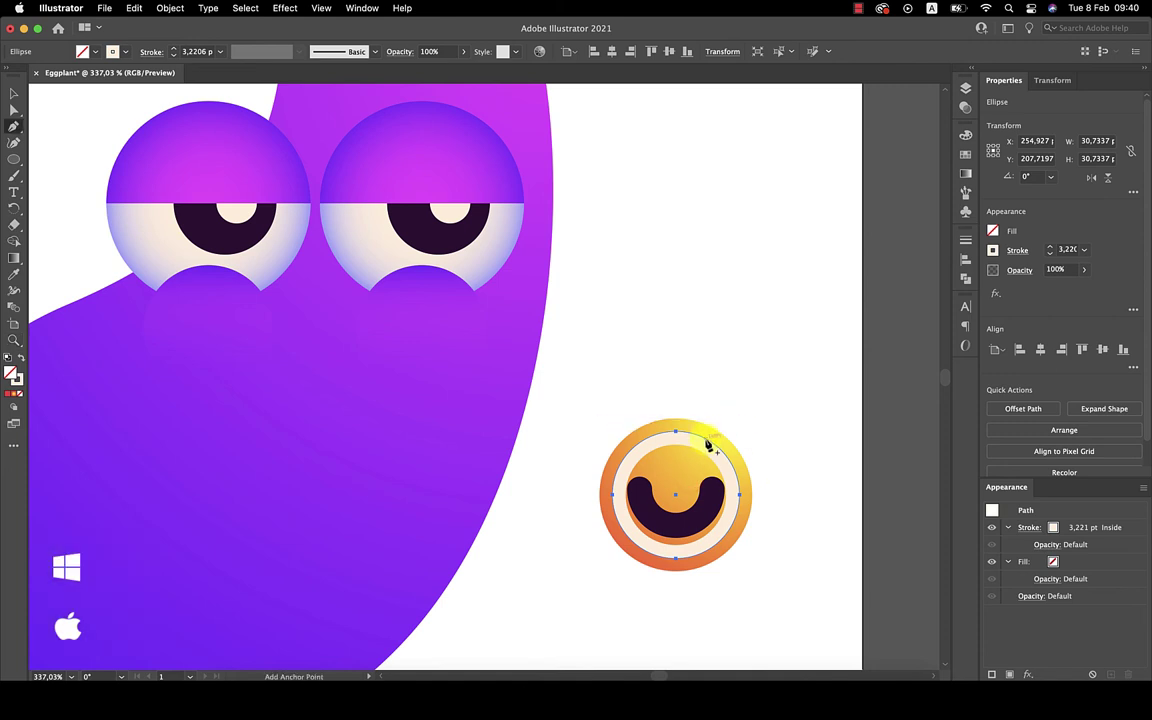
pyautogui.click(704, 439)
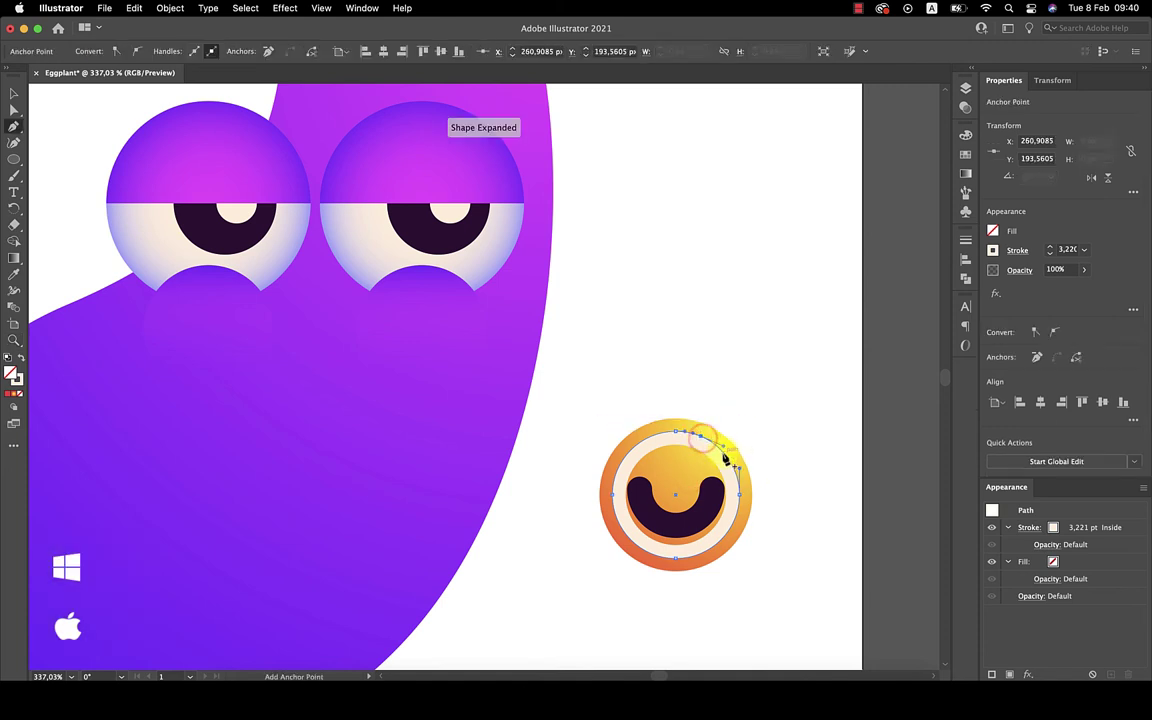
pyautogui.press('a')
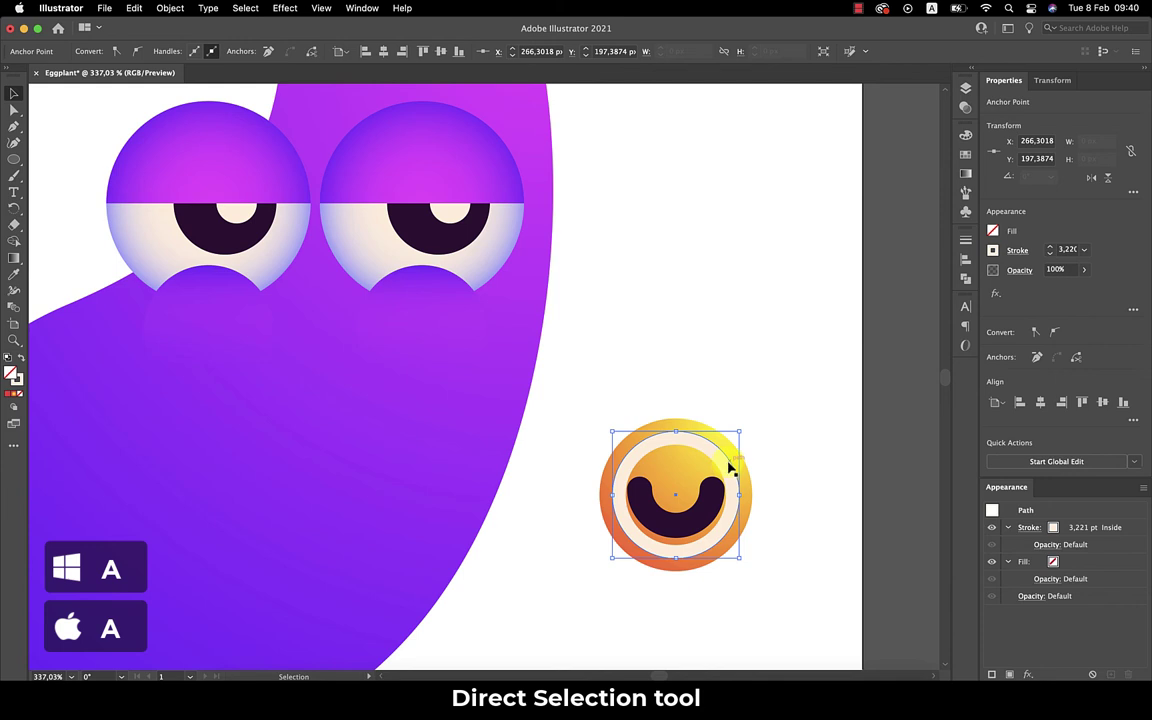
pyautogui.rightClick(730, 467)
pyautogui.click(778, 460)
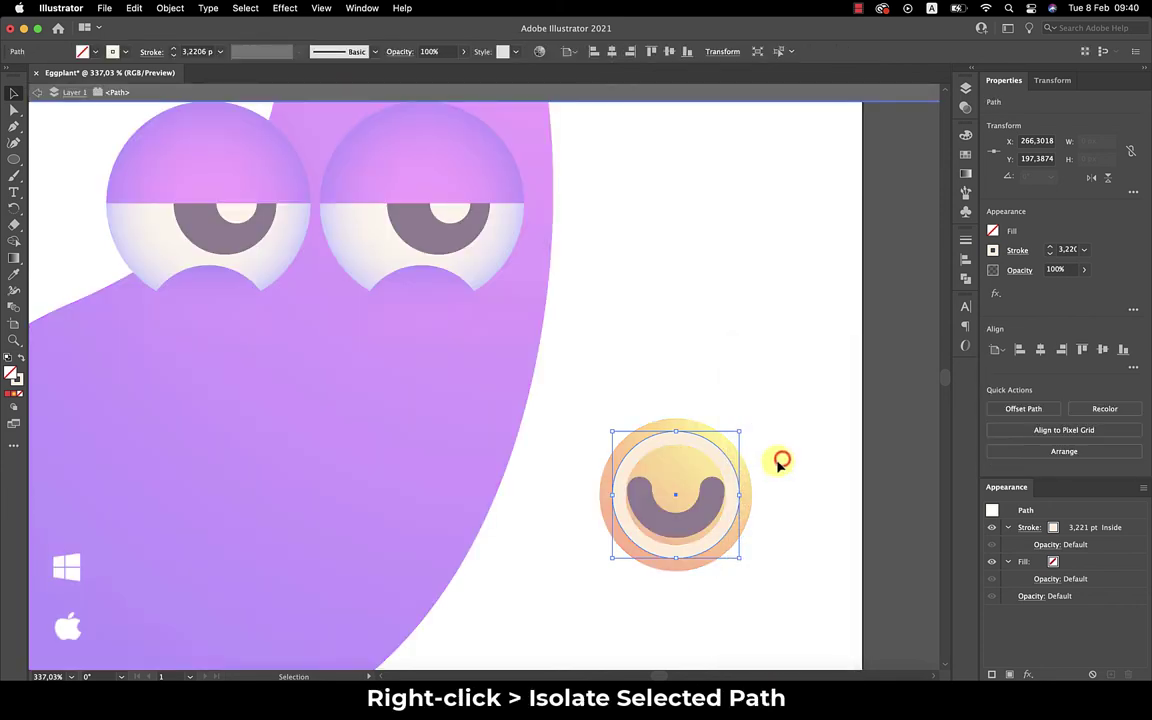
pyautogui.press('a')
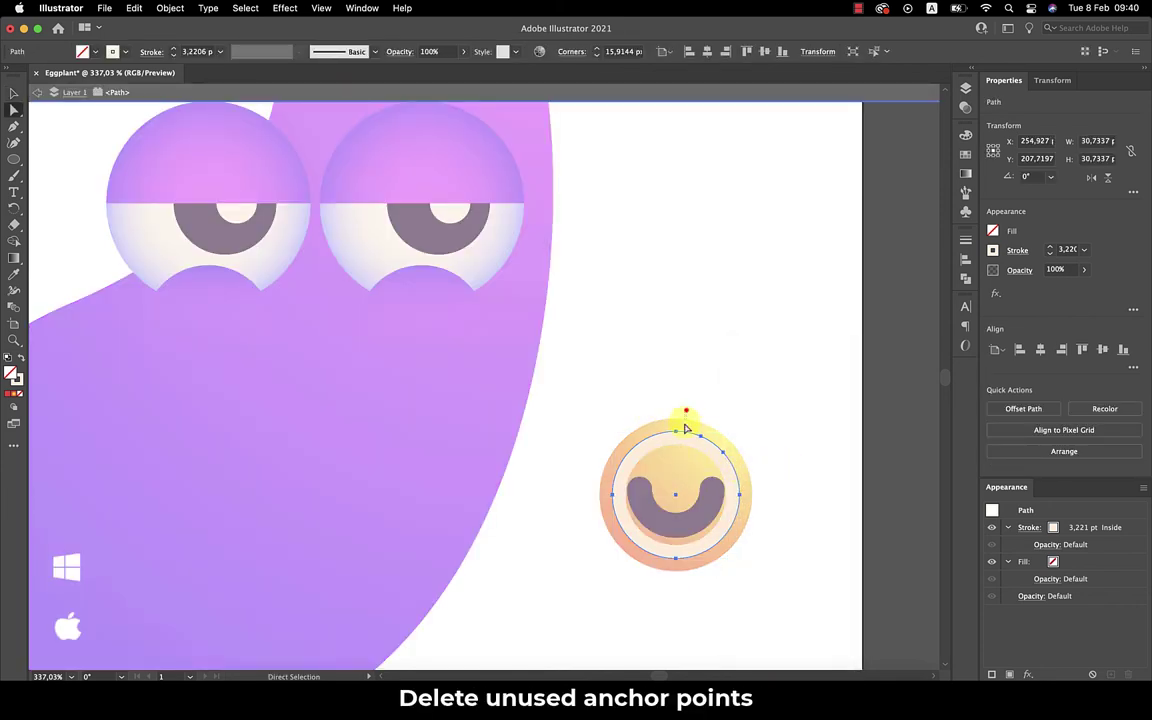
pyautogui.moveTo(686, 428); pyautogui.dragTo(618, 602)
pyautogui.press('Delete')
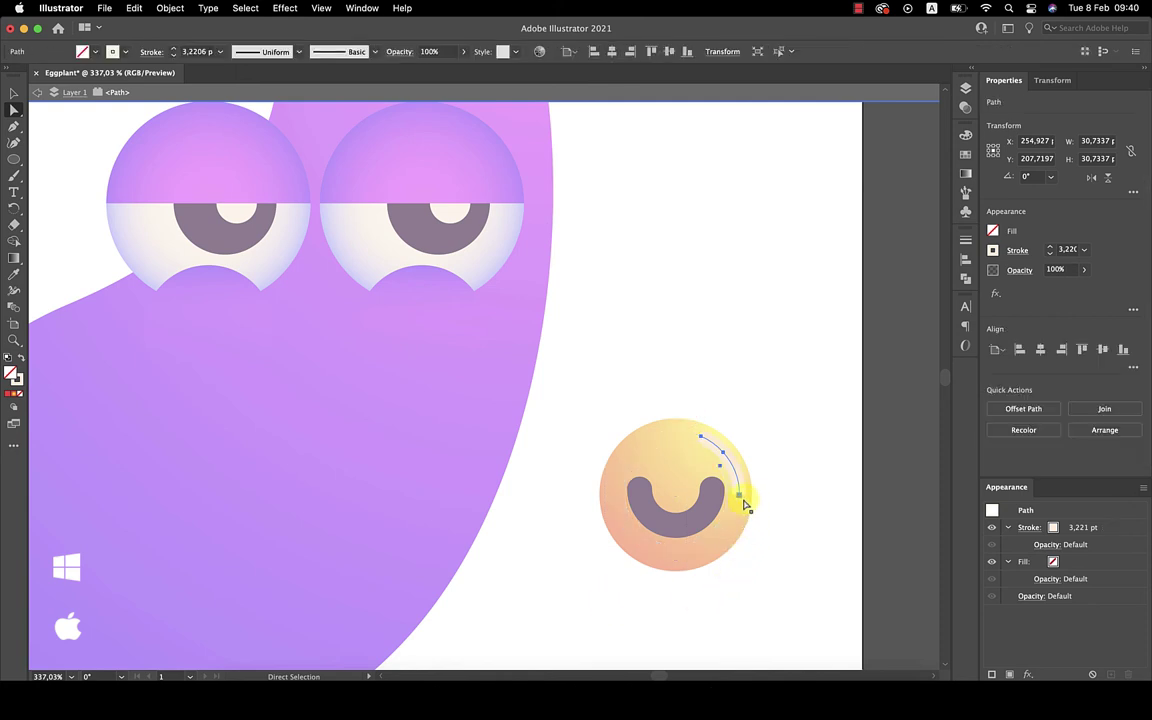
pyautogui.click(740, 493)
pyautogui.press('Delete')
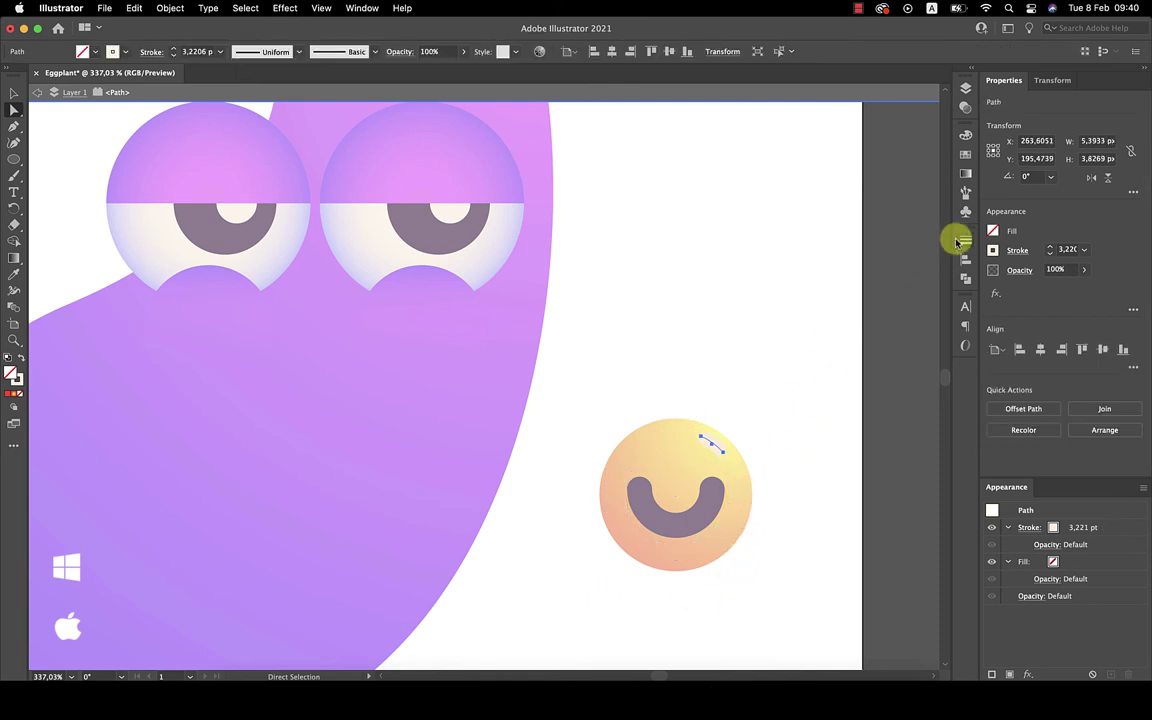
# - Give the cream highlight arc rounded ends and exit isolation mode
pyautogui.click(965, 240)
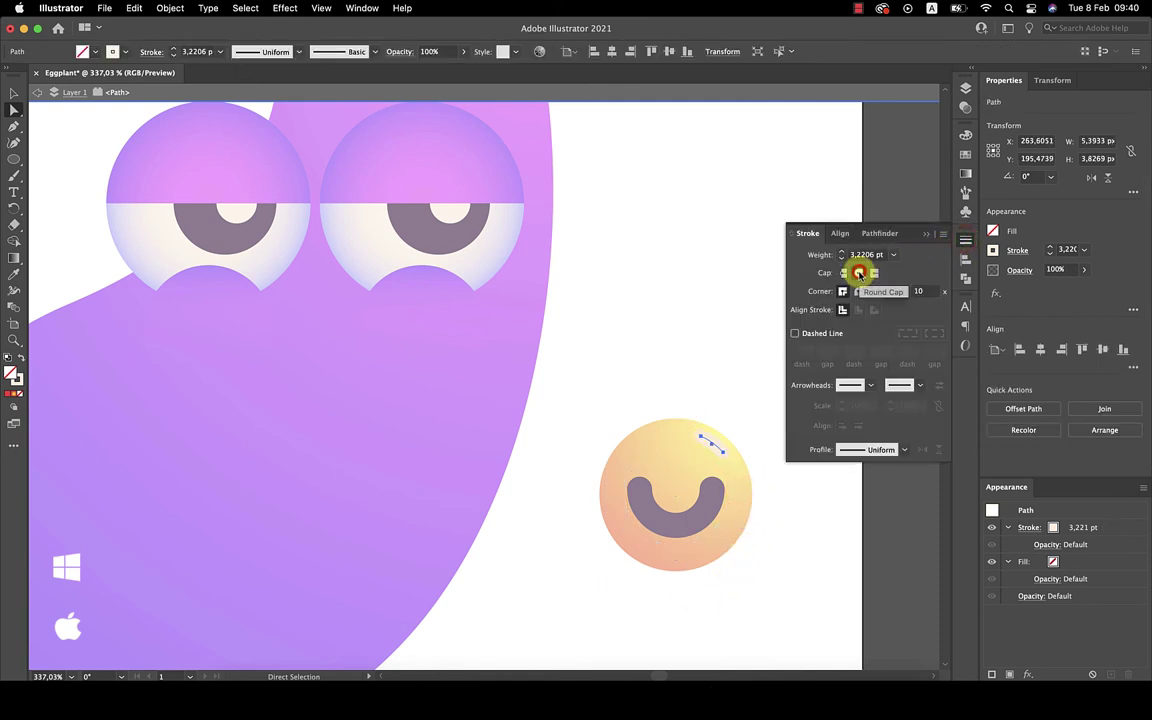
pyautogui.click(927, 235)
pyautogui.press('v')
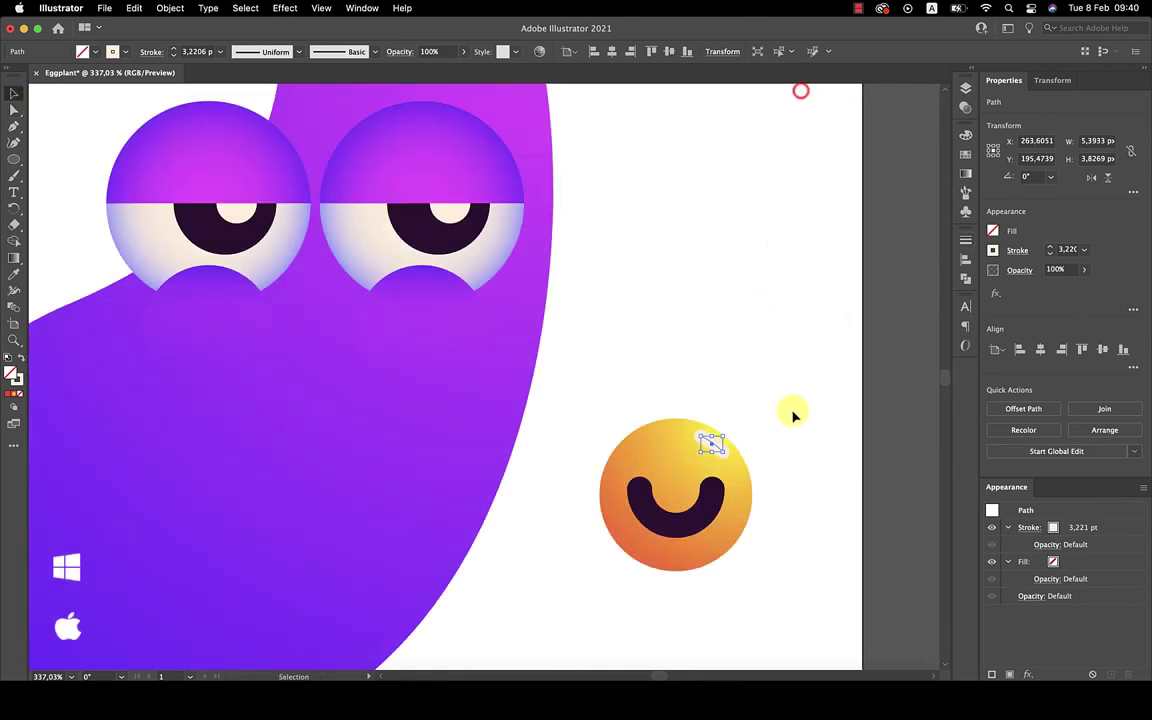
pyautogui.click(794, 411)
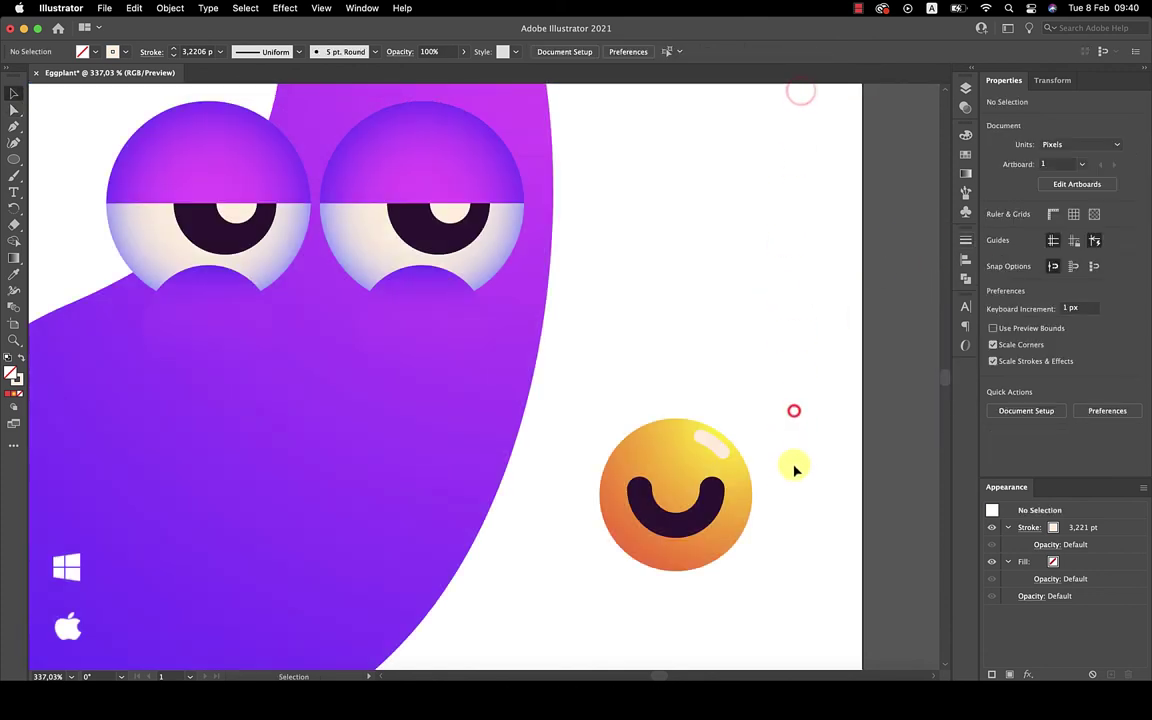
pyautogui.scroll(3, 795, 470)
pyautogui.scroll(3, 752, 470)
# - Add a tiny cream-filled dot below the highlight arc
pyautogui.press('l')
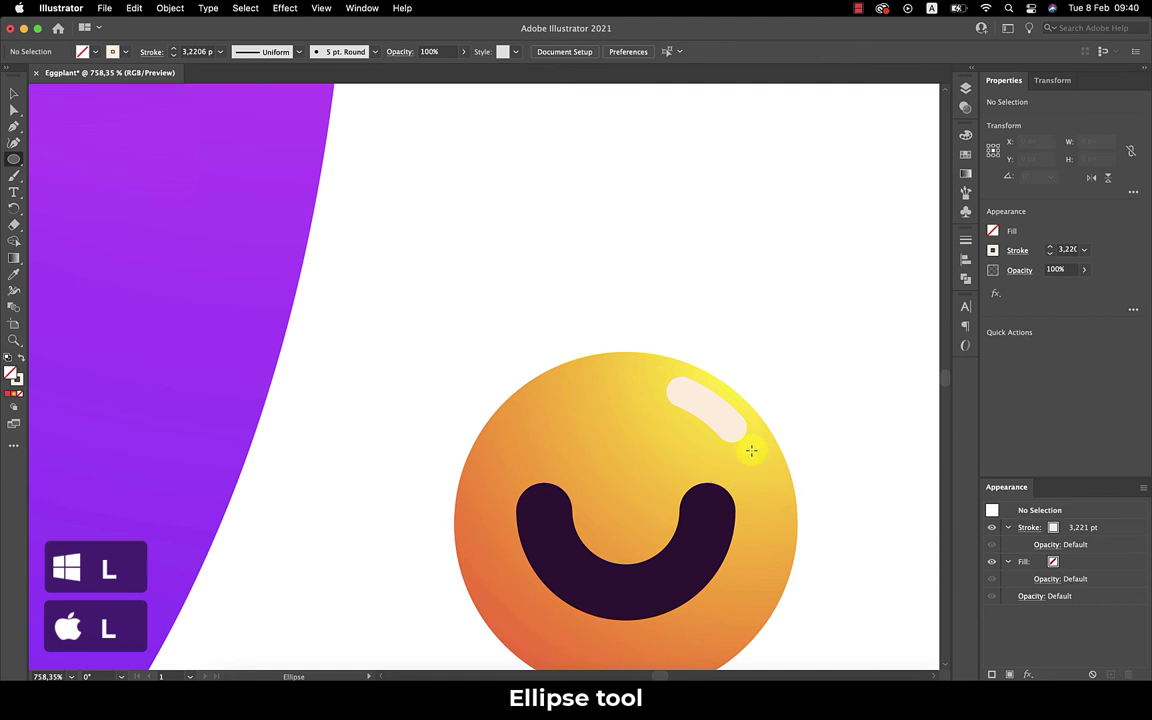
pyautogui.press('shift')
pyautogui.moveTo(751, 450); pyautogui.dragTo(752, 450)
pyautogui.hotkey('shift', 'x')
pyautogui.press('v')
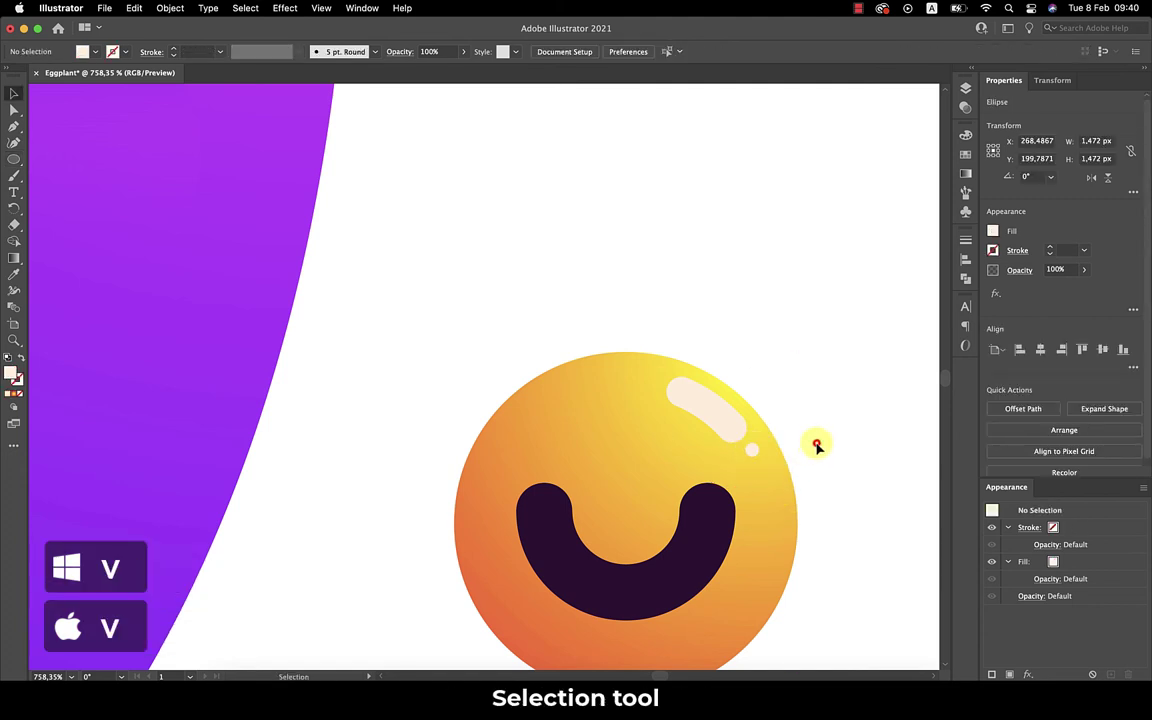
pyautogui.click(818, 450)
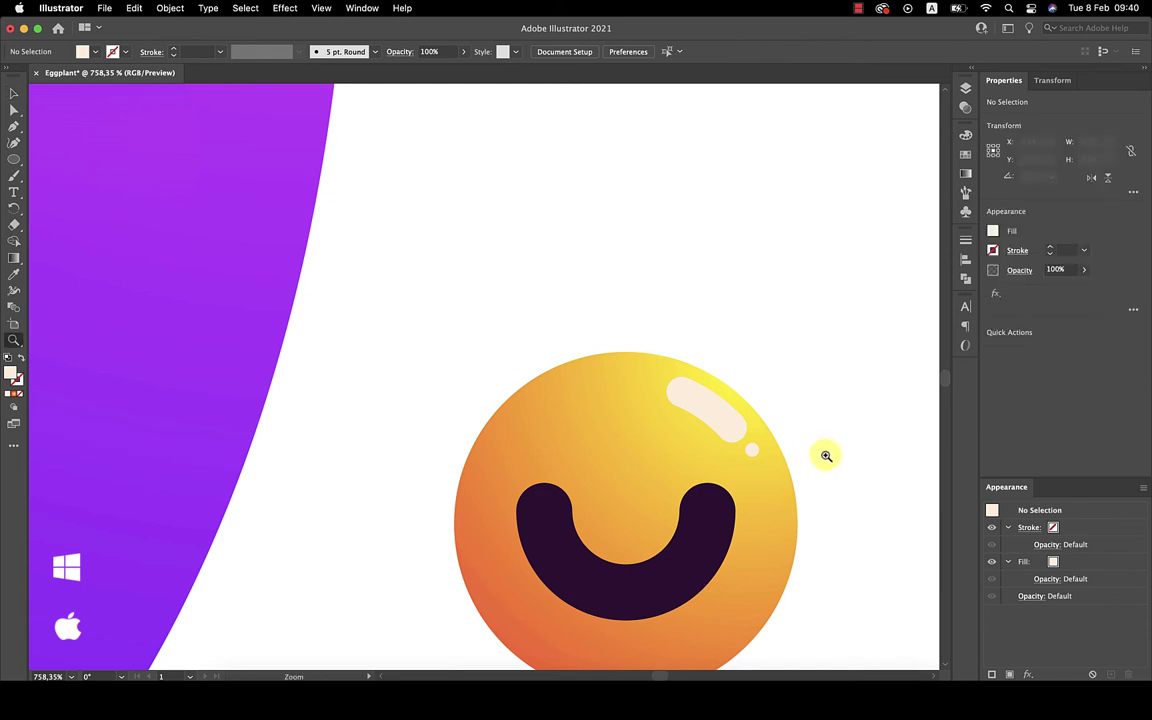
pyautogui.keyDown('alt'); pyautogui.keyDown('super'); pyautogui.click(818, 455); pyautogui.keyUp('super'); pyautogui.keyUp('alt')
# - Group the orange ball with its mouth arc and highlights
pyautogui.moveTo(815, 348); pyautogui.dragTo(563, 630)
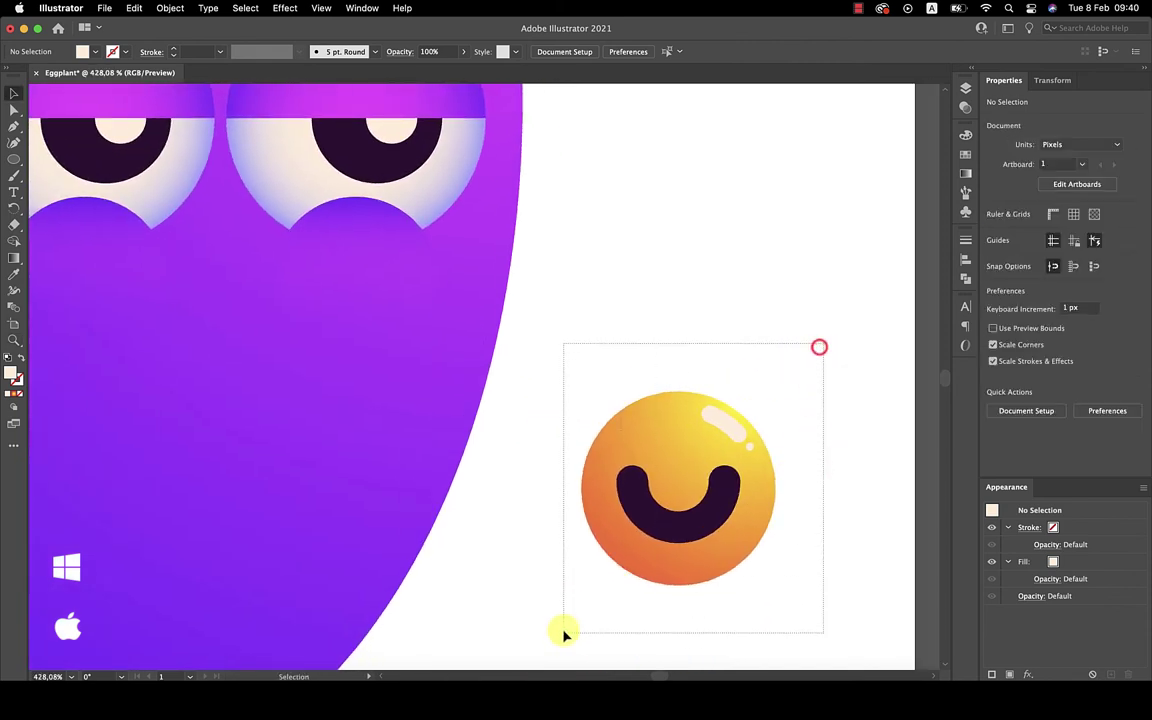
pyautogui.rightClick(751, 453)
pyautogui.click(772, 472)
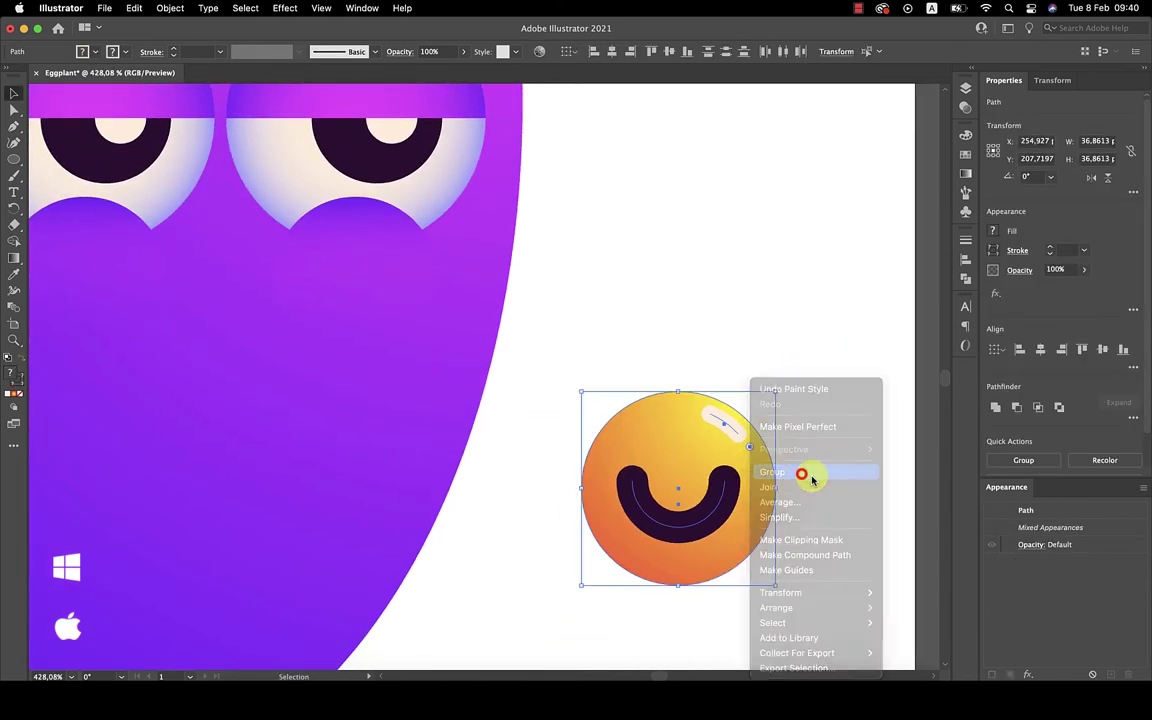
pyautogui.press('super+0')
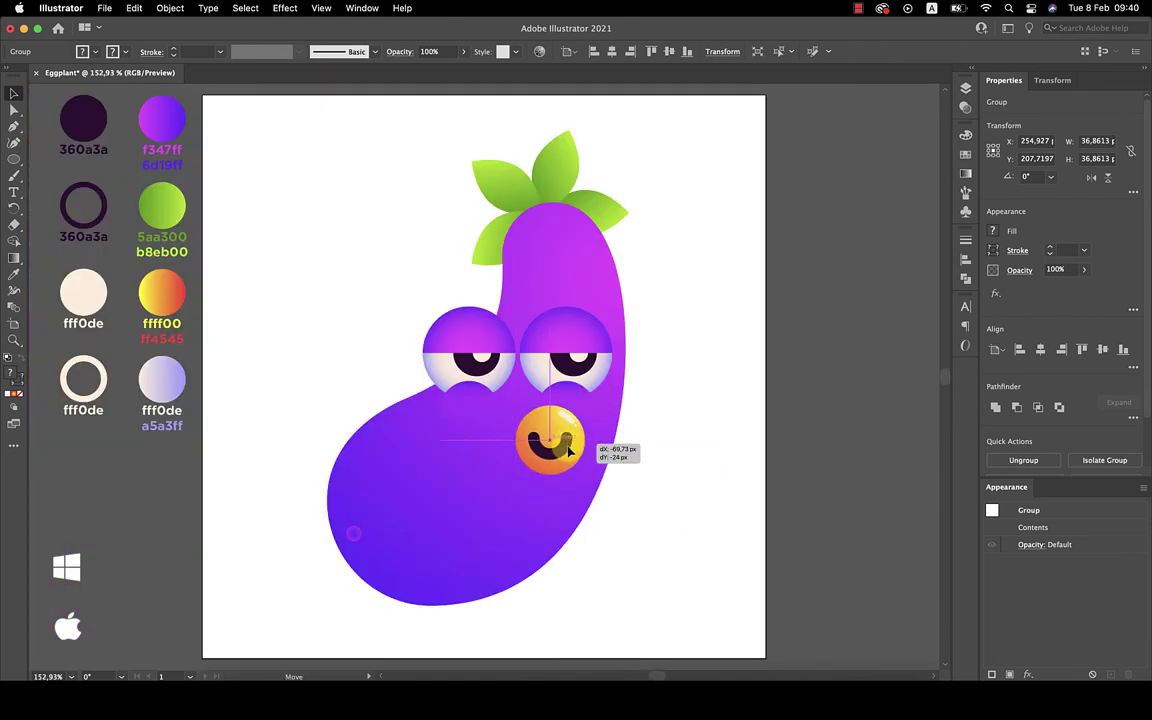
# - Place the grouped ball, smaller and tilted, on the face below the eyes, then select the eggplant body
pyautogui.moveTo(702, 492)
pyautogui.mouseDown()
pyautogui.moveTo(565, 388)
pyautogui.moveTo(556, 401)
pyautogui.mouseUp()
pyautogui.moveTo(564, 451); pyautogui.dragTo(565, 445)
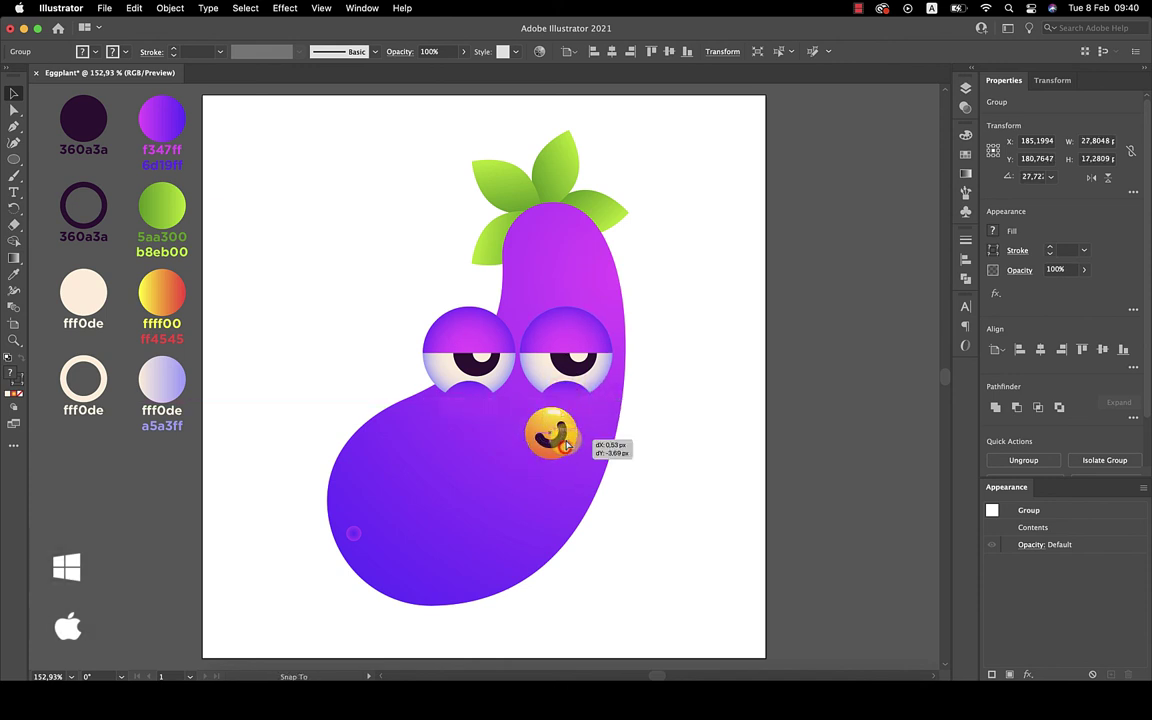
pyautogui.click(674, 407)
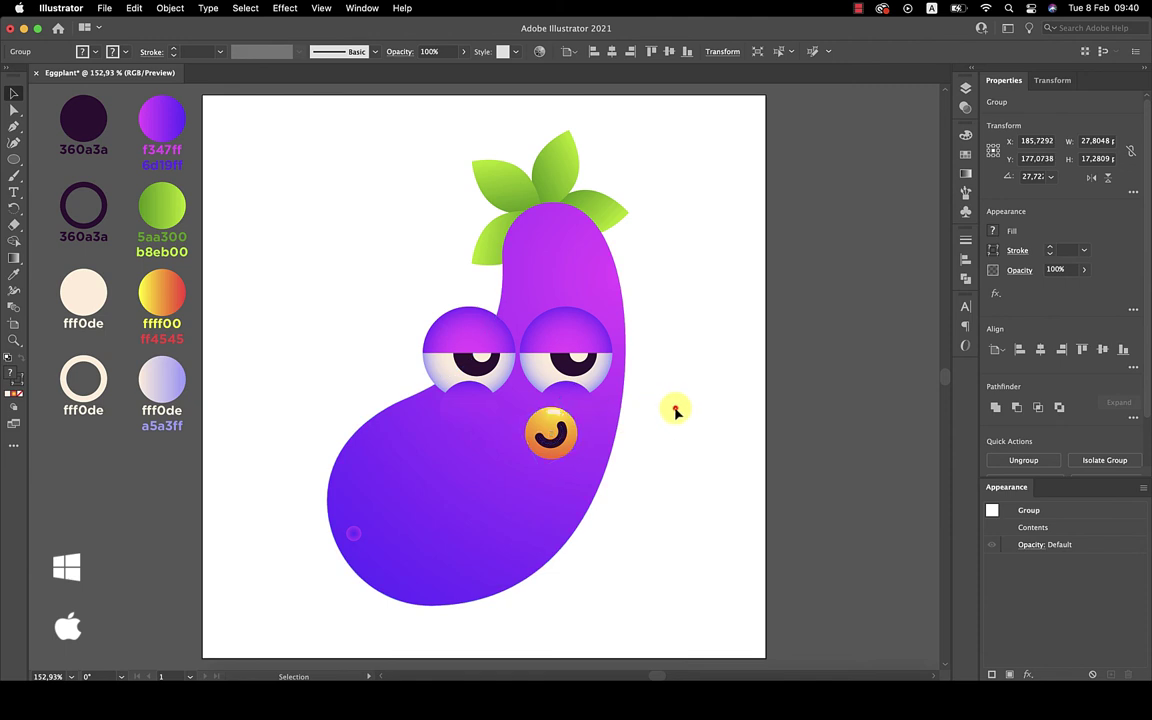
pyautogui.click(610, 293)
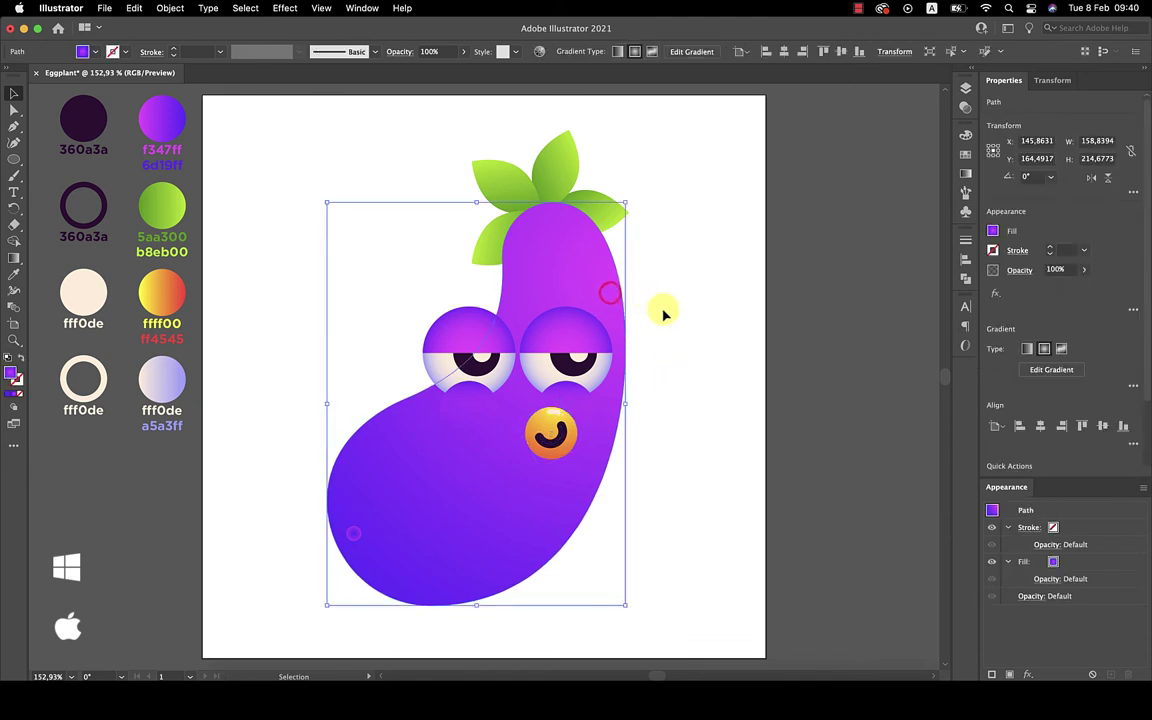
# - Open Object > Path > Offset Path for the eggplant body with preview on
pyautogui.click(170, 8)
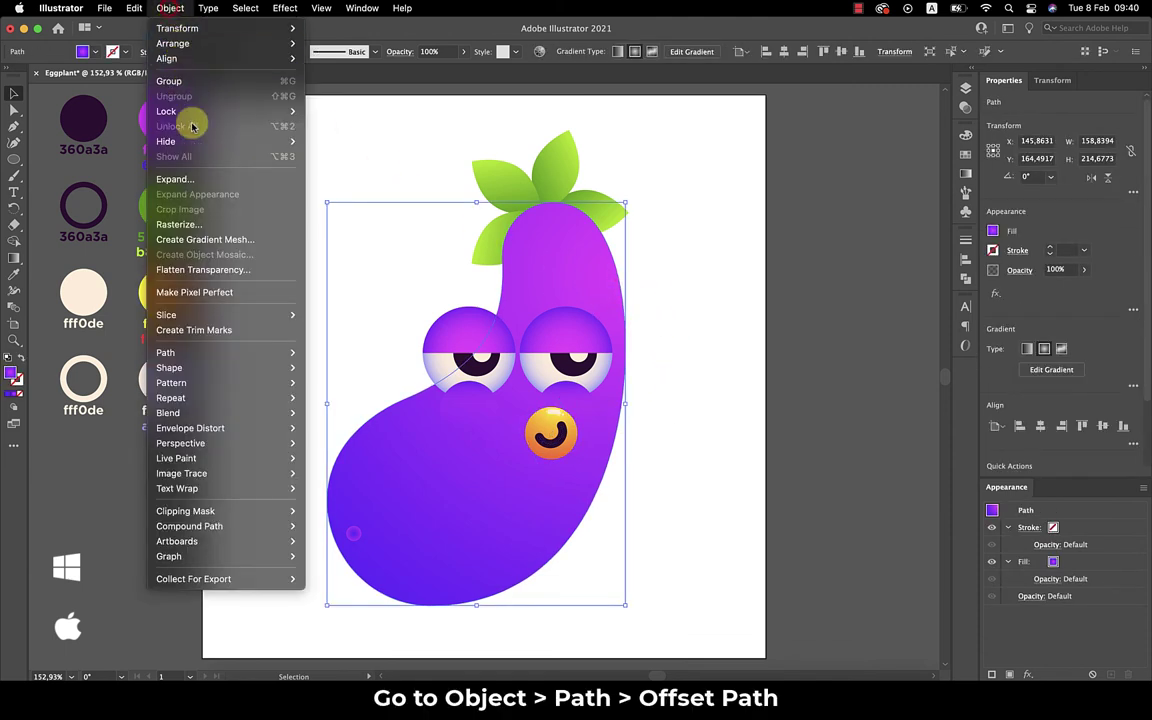
pyautogui.moveTo(165, 352)
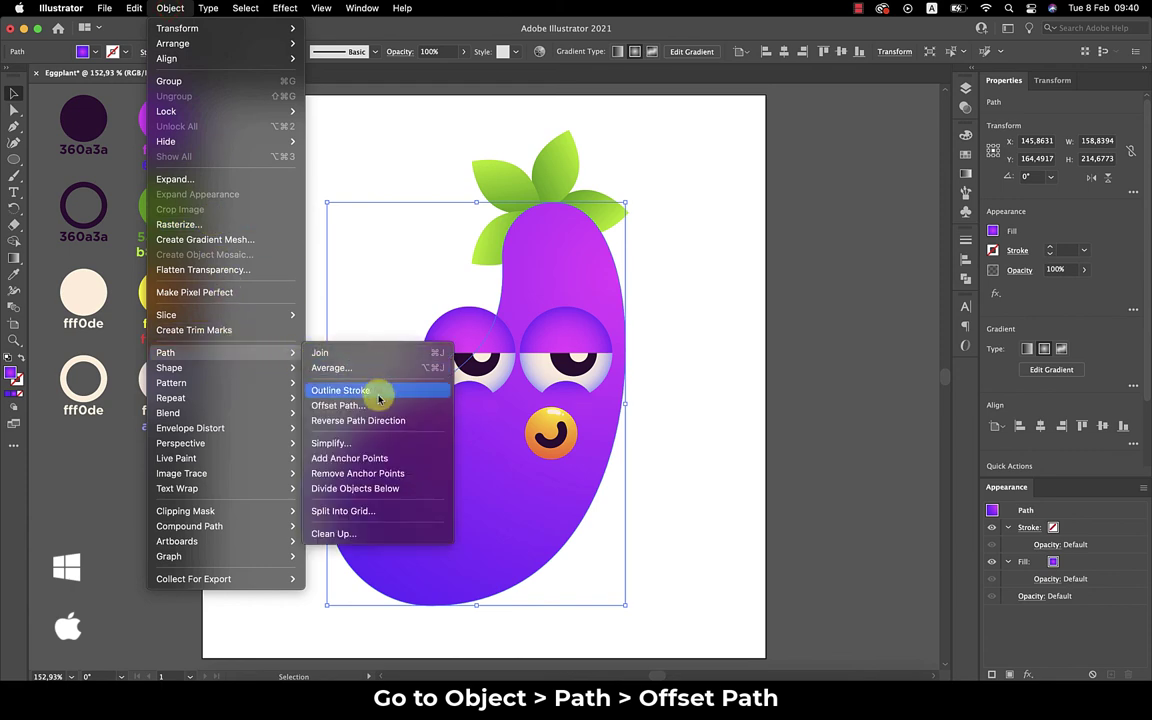
pyautogui.click(380, 404)
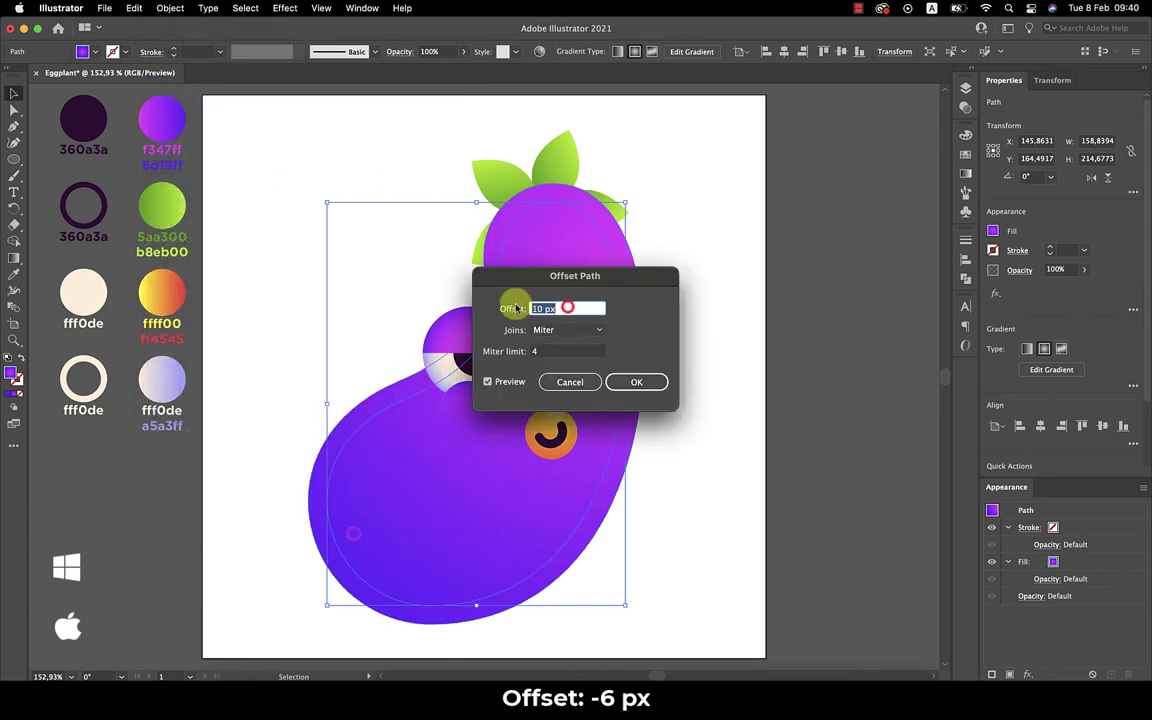
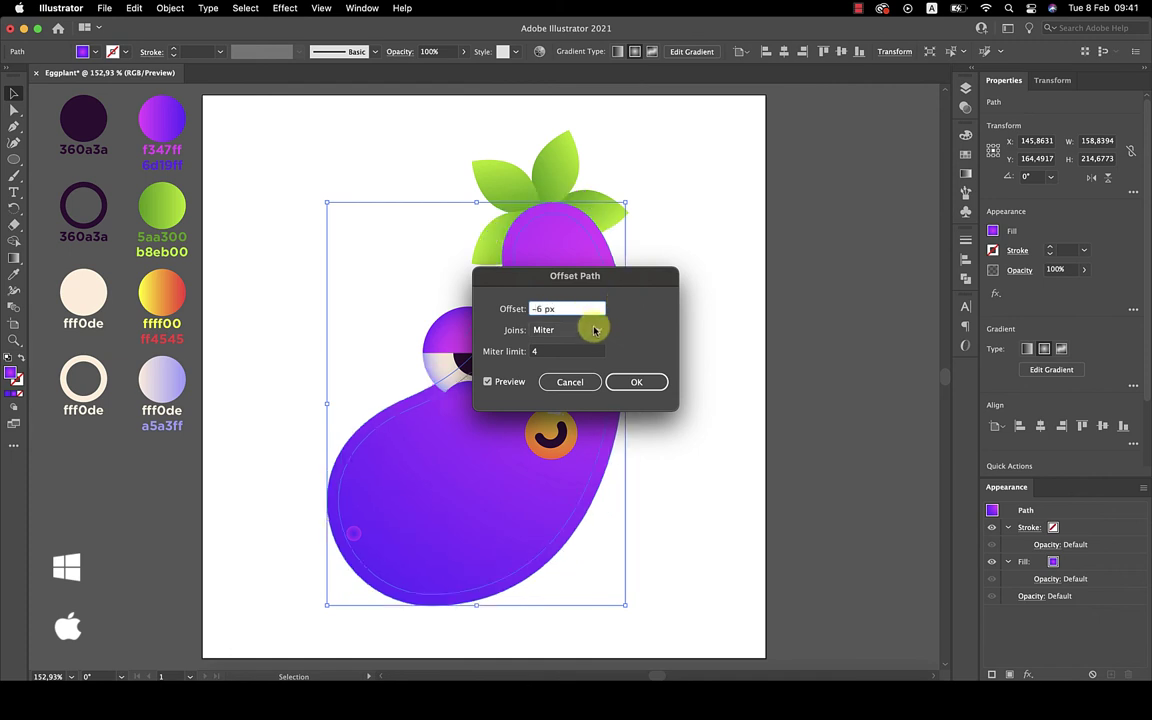
# - Offset the body outline inward by -6 px and give it the cream ring's stroke-only style
pyautogui.click(655, 383)
pyautogui.press('i')
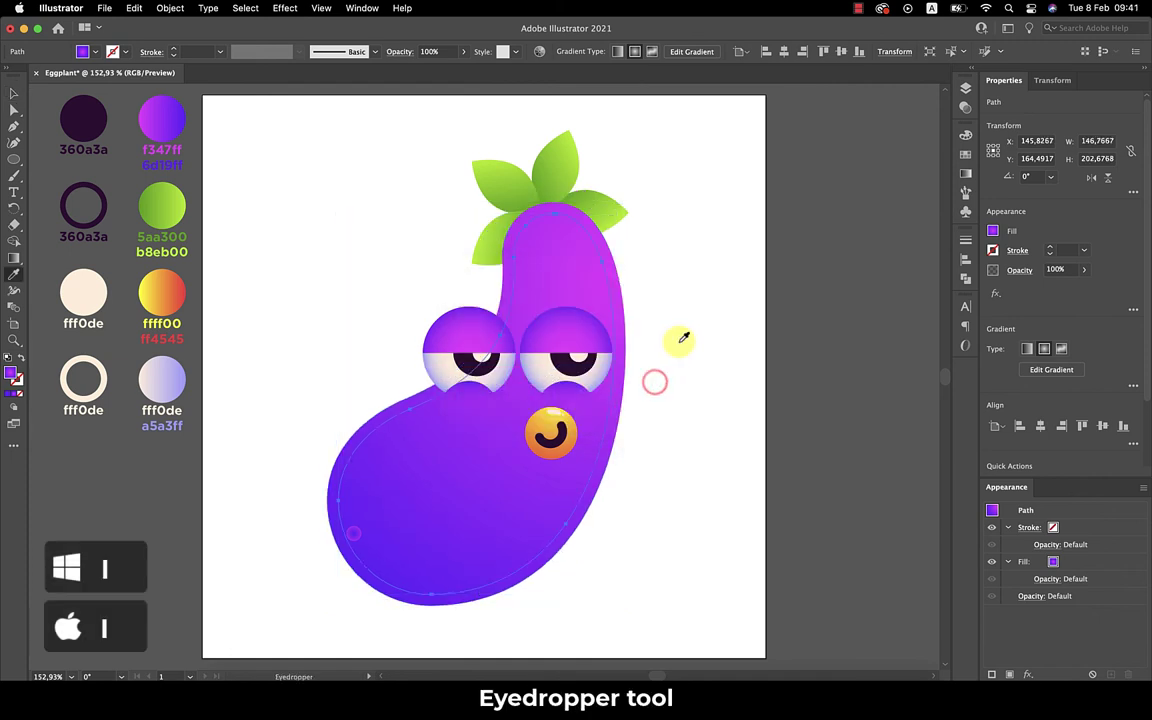
pyautogui.click(103, 378)
# - Trim the inset outline in isolation down to a short stub near the body's top right
pyautogui.press('p')
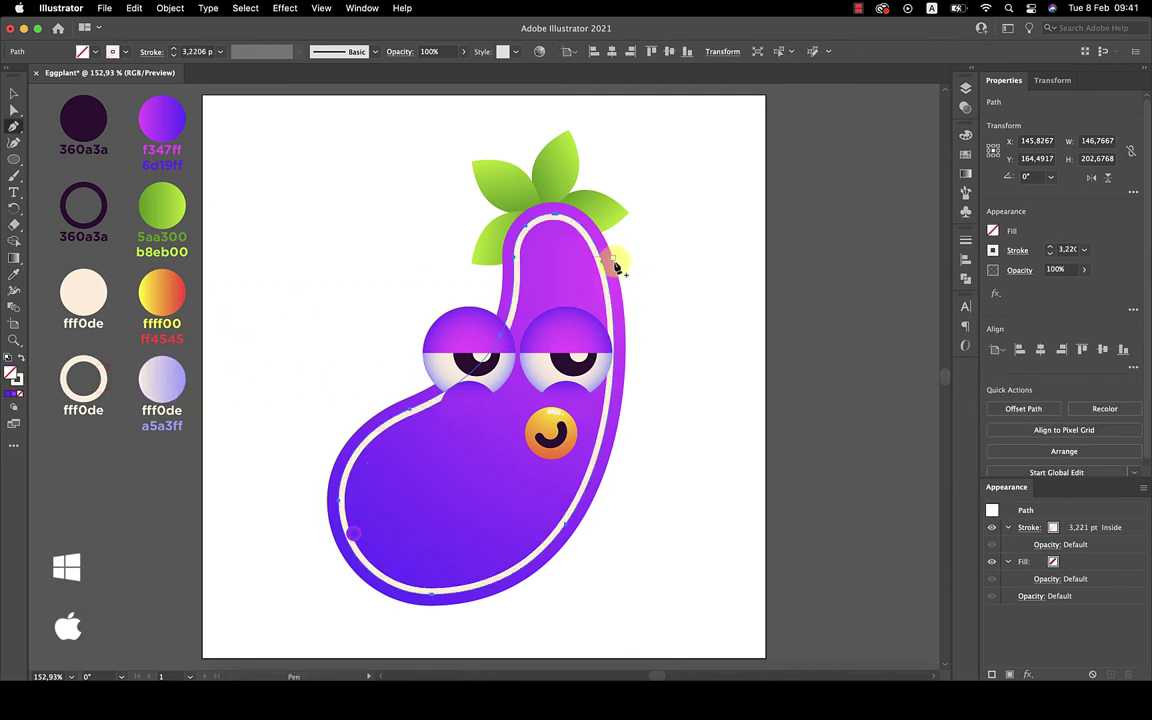
pyautogui.click(570, 222)
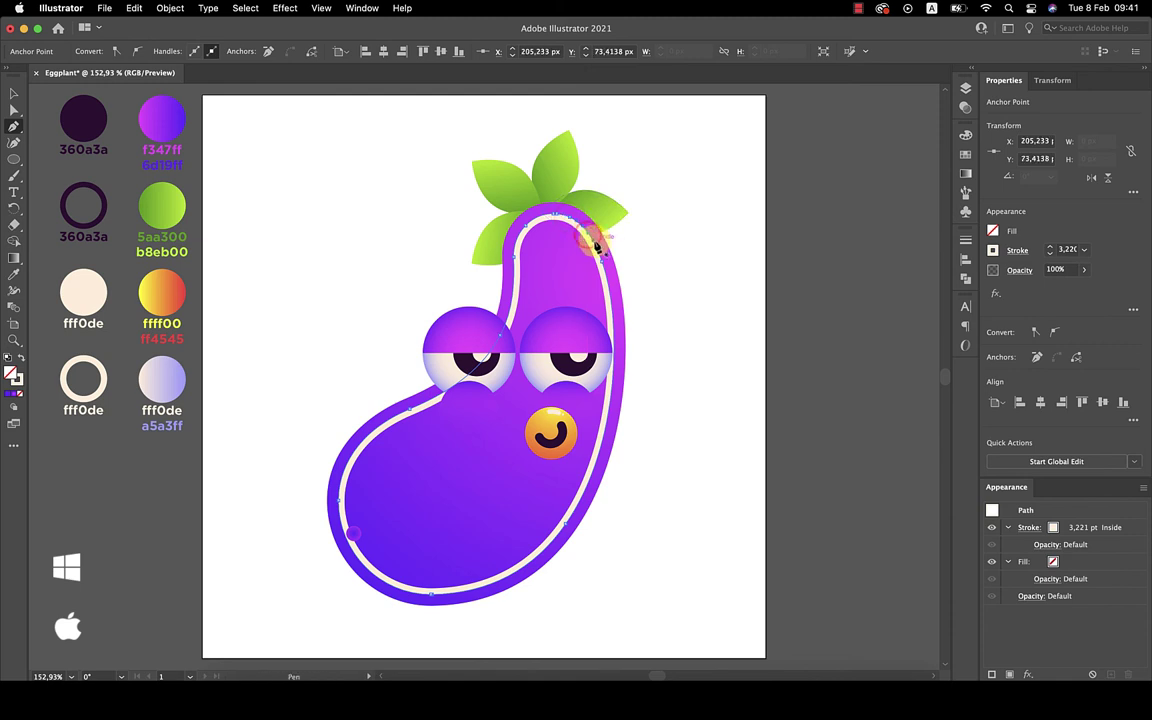
pyautogui.press('a')
pyautogui.rightClick(590, 245)
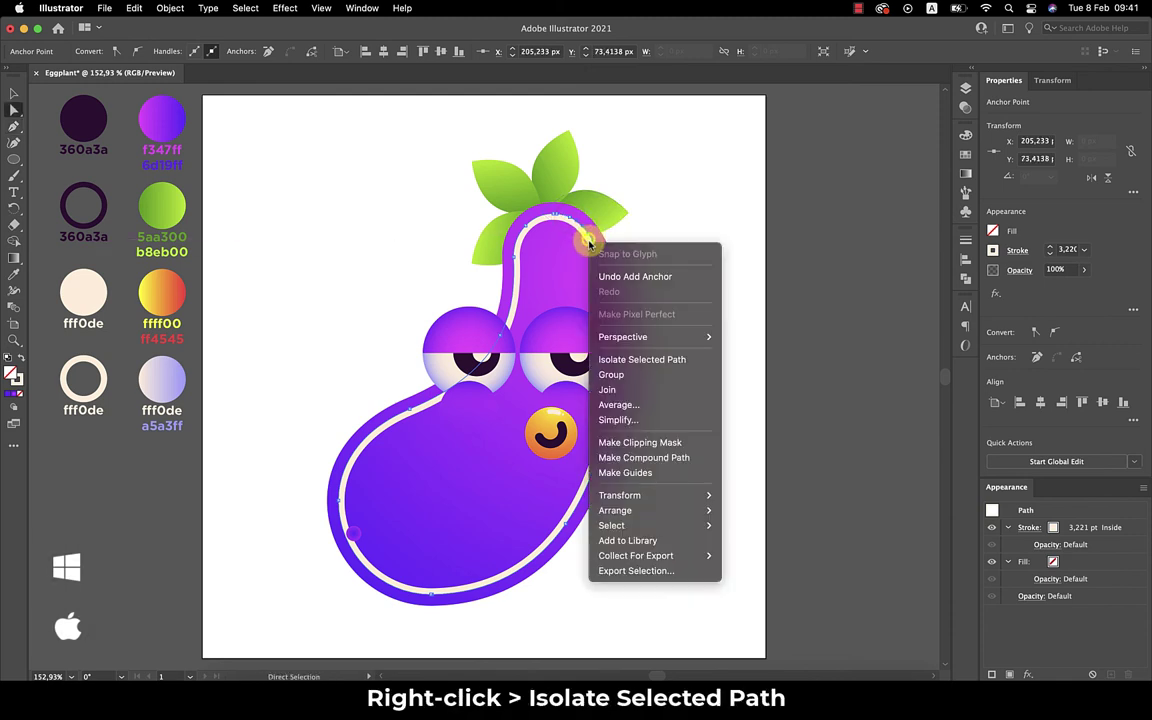
pyautogui.click(696, 362)
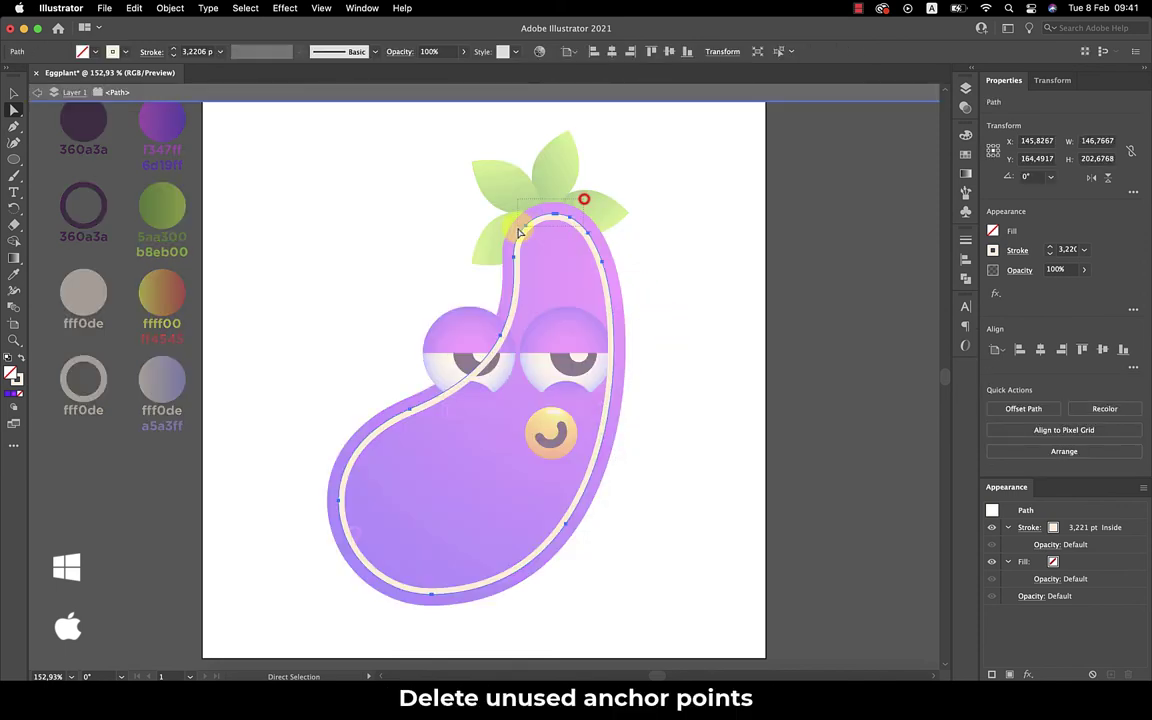
pyautogui.press('Delete')
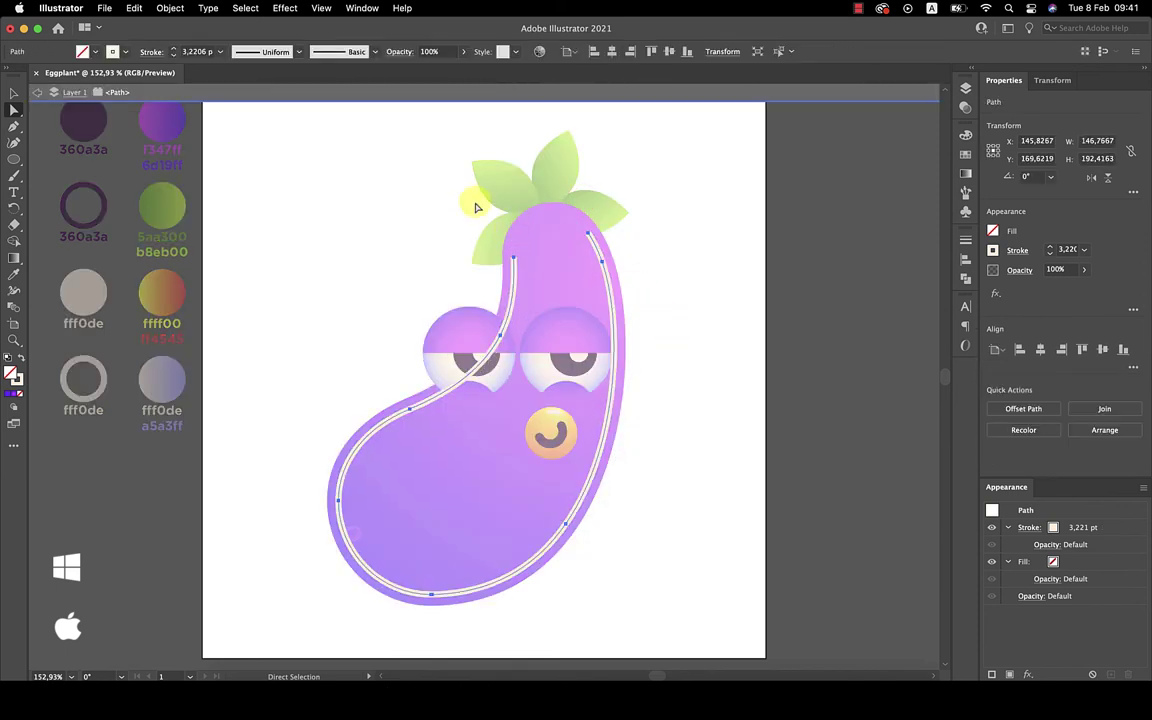
pyautogui.moveTo(549, 203); pyautogui.dragTo(270, 615)
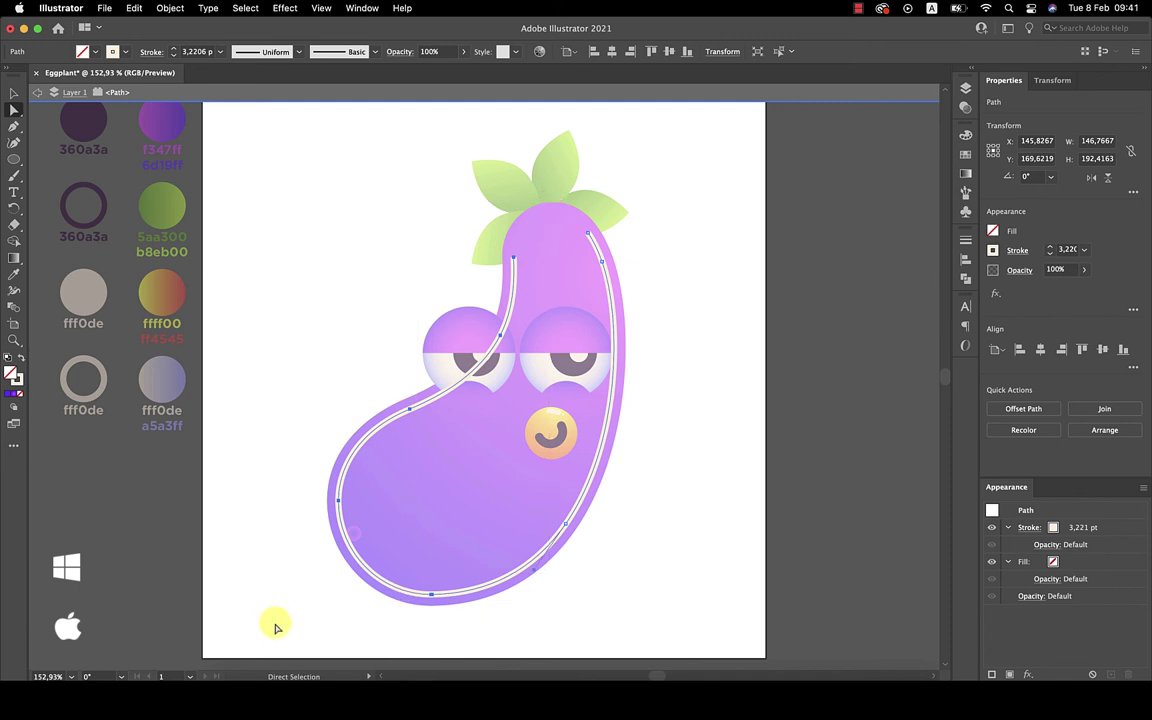
pyautogui.press('Delete')
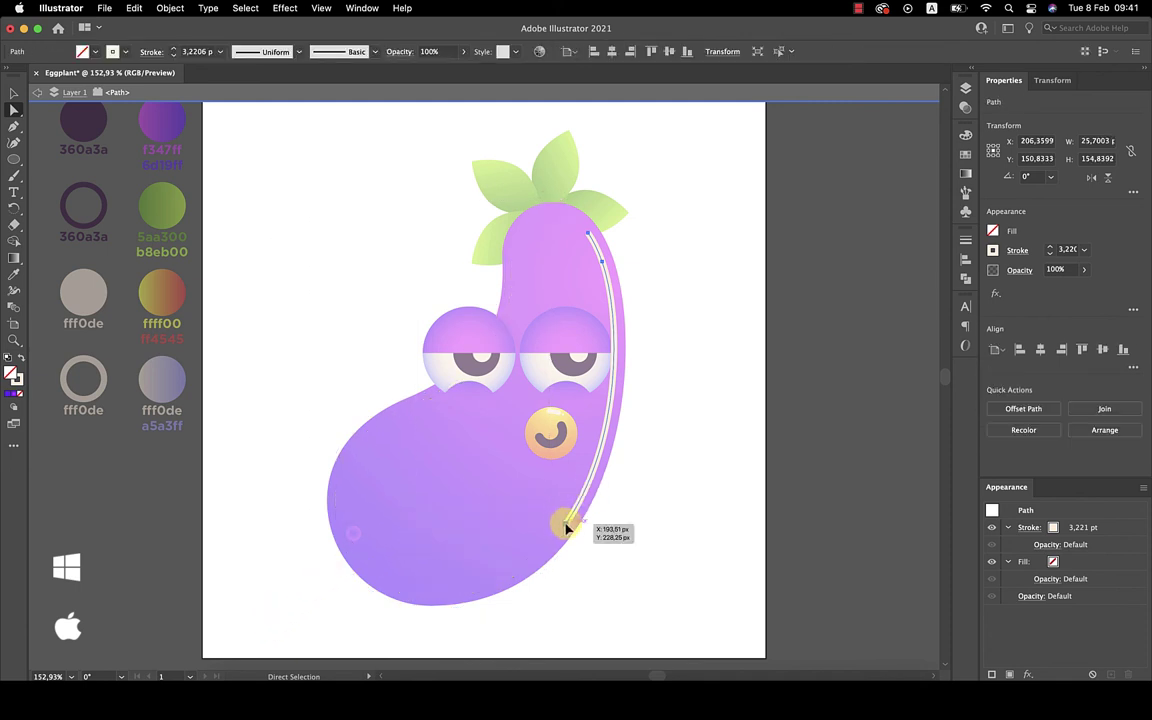
pyautogui.moveTo(566, 528); pyautogui.dragTo(674, 471)
pyautogui.press('Delete')
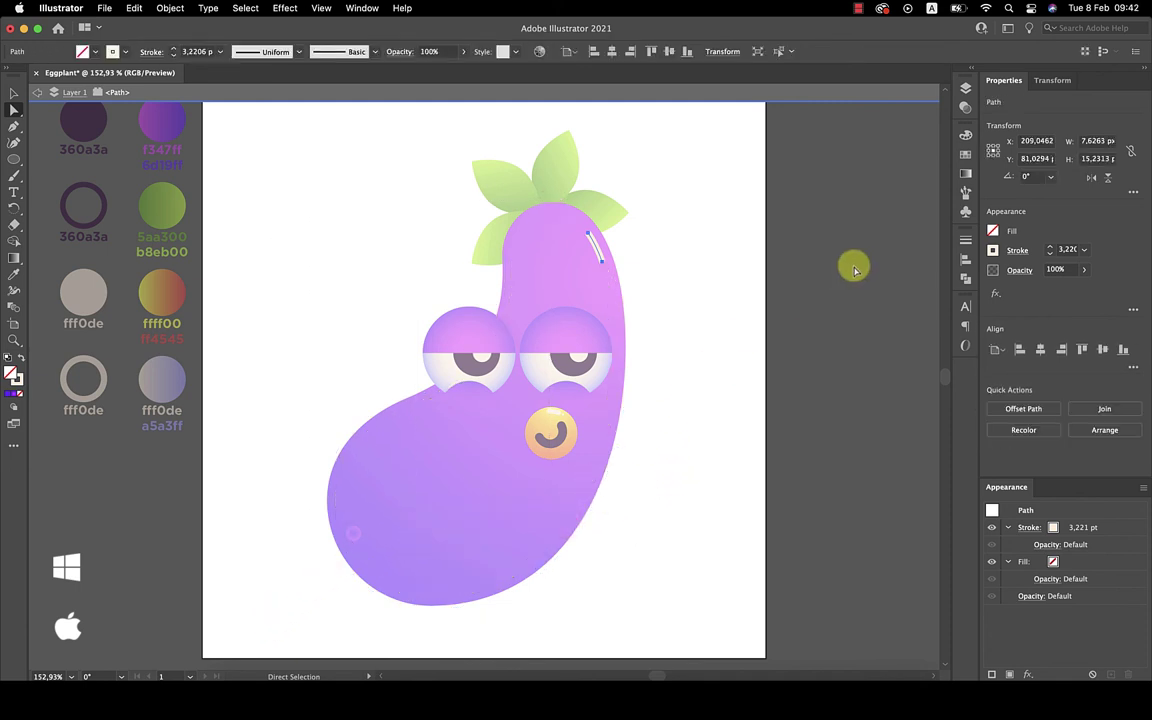
# - Give the body highlight stroke round caps and a 7 pt weight
pyautogui.click(965, 240)
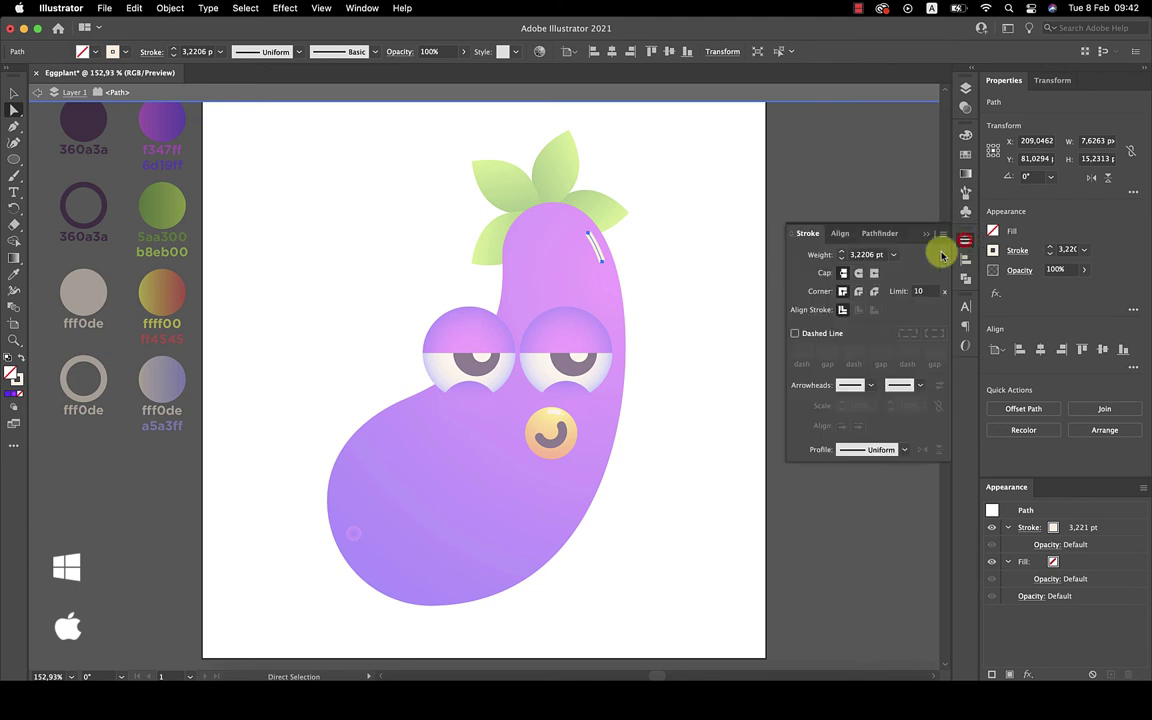
pyautogui.click(858, 273)
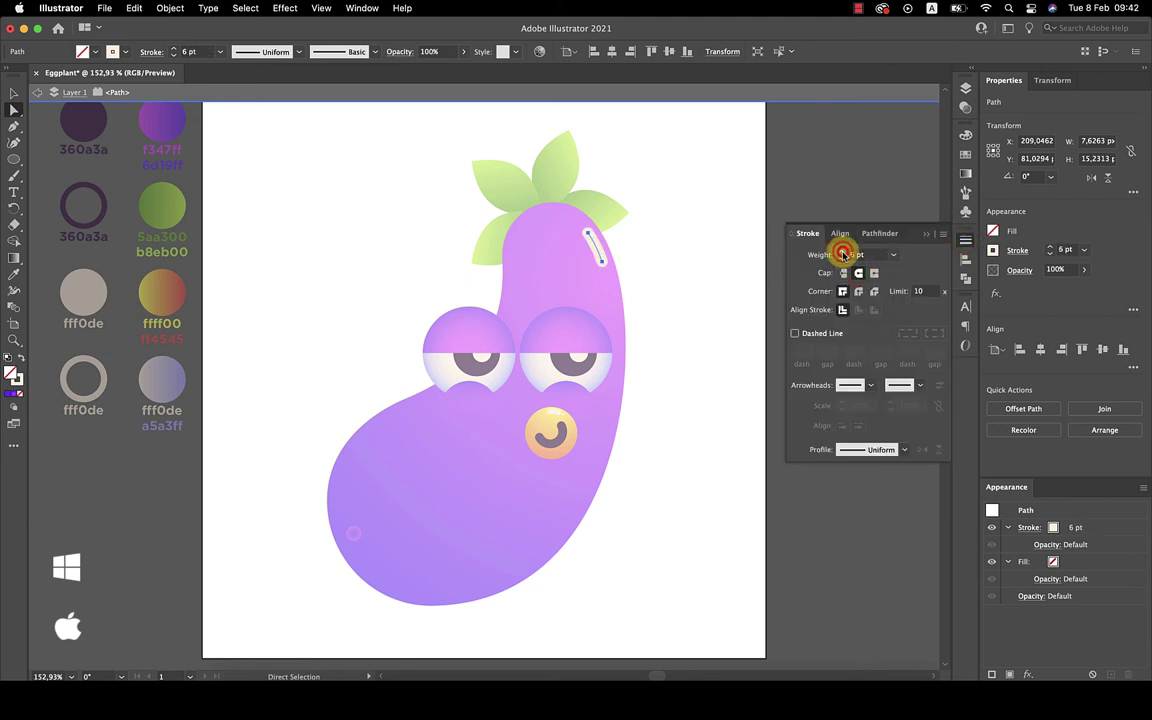
pyautogui.click(926, 233)
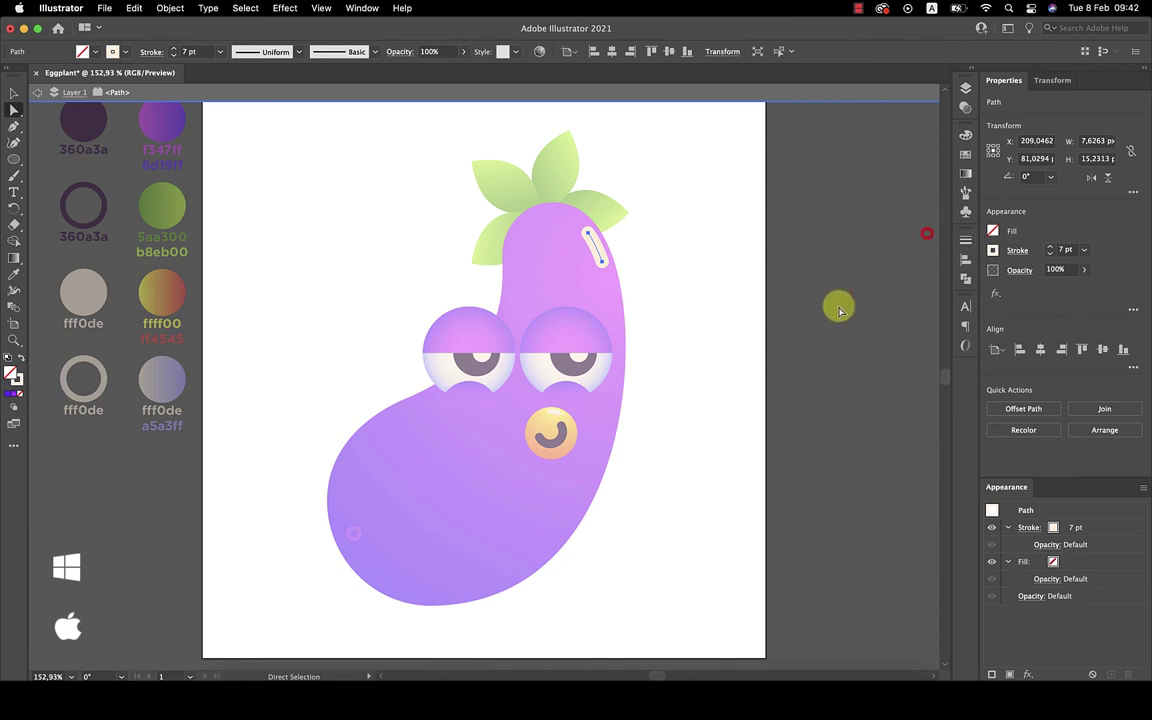
# - Draw a small circle below the highlight and swap it to a solid cream fill
pyautogui.press('z')
pyautogui.moveTo(590, 273); pyautogui.dragTo(628, 305)
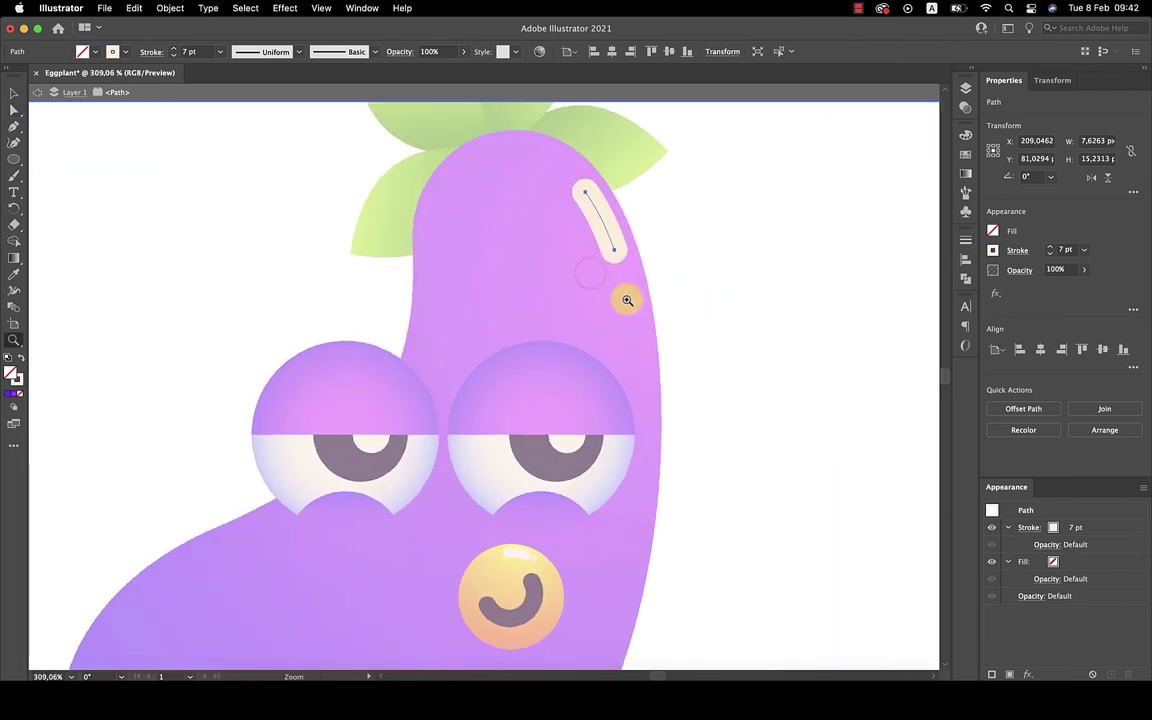
pyautogui.press('l')
pyautogui.moveTo(625, 280); pyautogui.dragTo(624, 281)
pyautogui.hotkey('shift', 'x')
pyautogui.press('v')
# - Nudge the cream dot beneath the highlight, exit Isolation Mode and deselect it
pyautogui.click(694, 285)
pyautogui.click(727, 92)
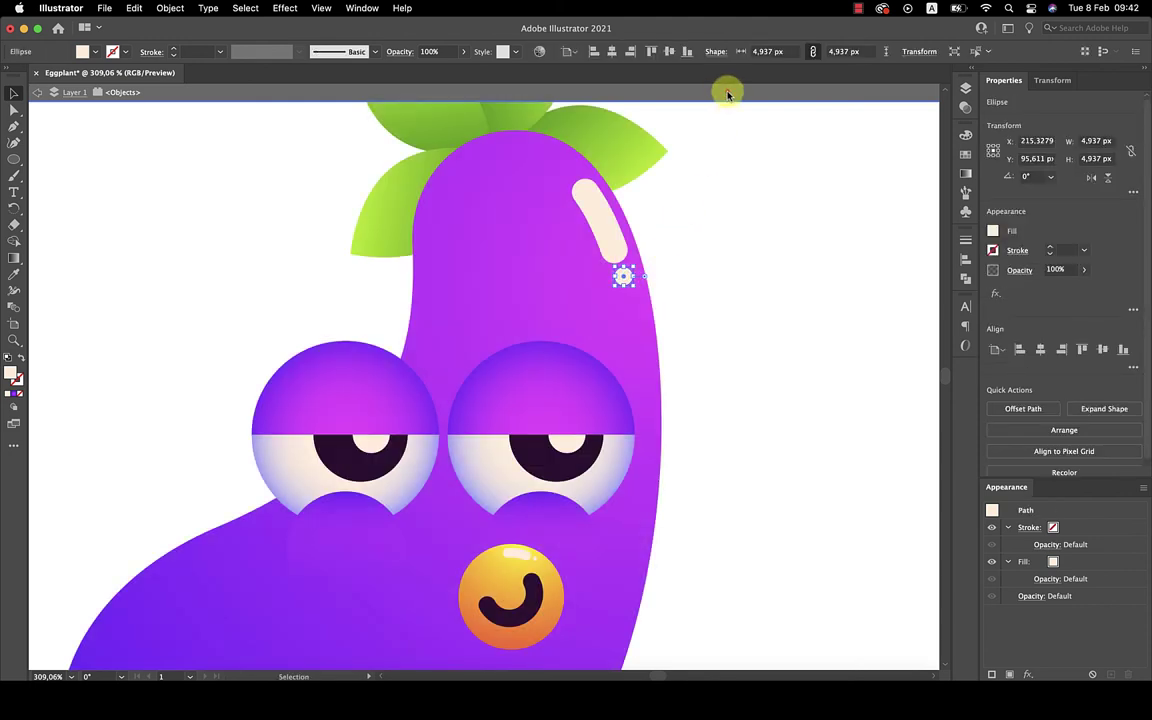
pyautogui.click(731, 314)
pyautogui.moveTo(699, 419); pyautogui.dragTo(789, 355)
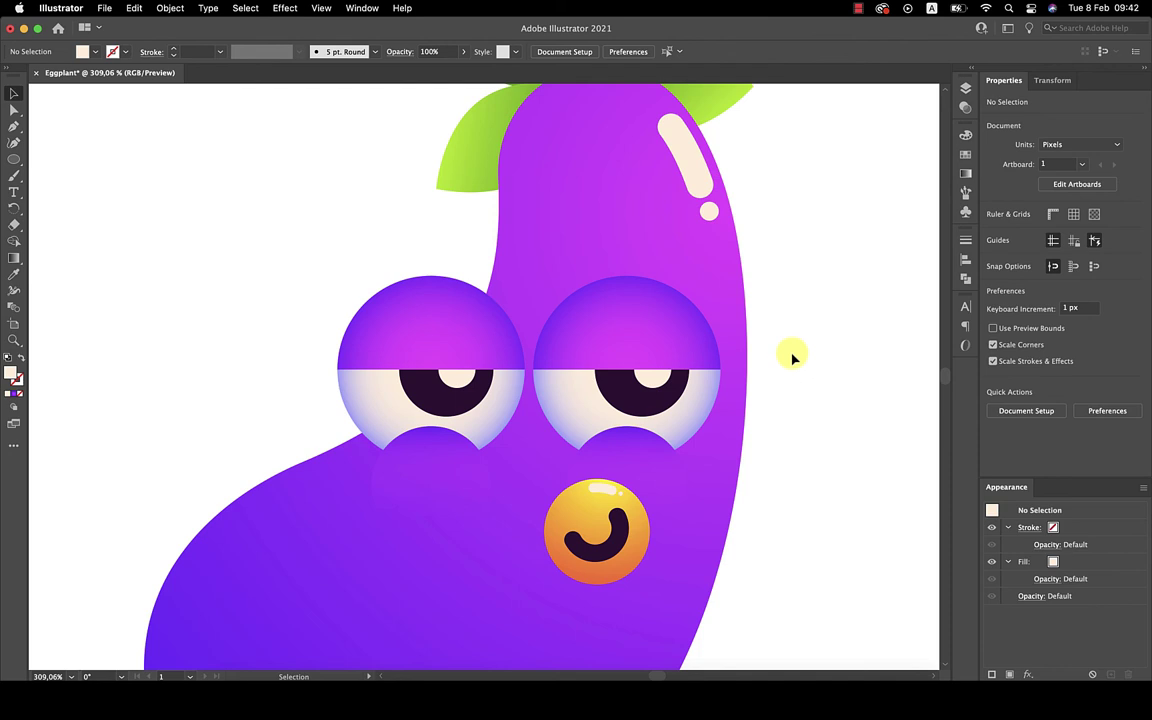
# - Draw a curved cream highlight along the right eye's top, matching the body highlight's stroke
pyautogui.press('p')
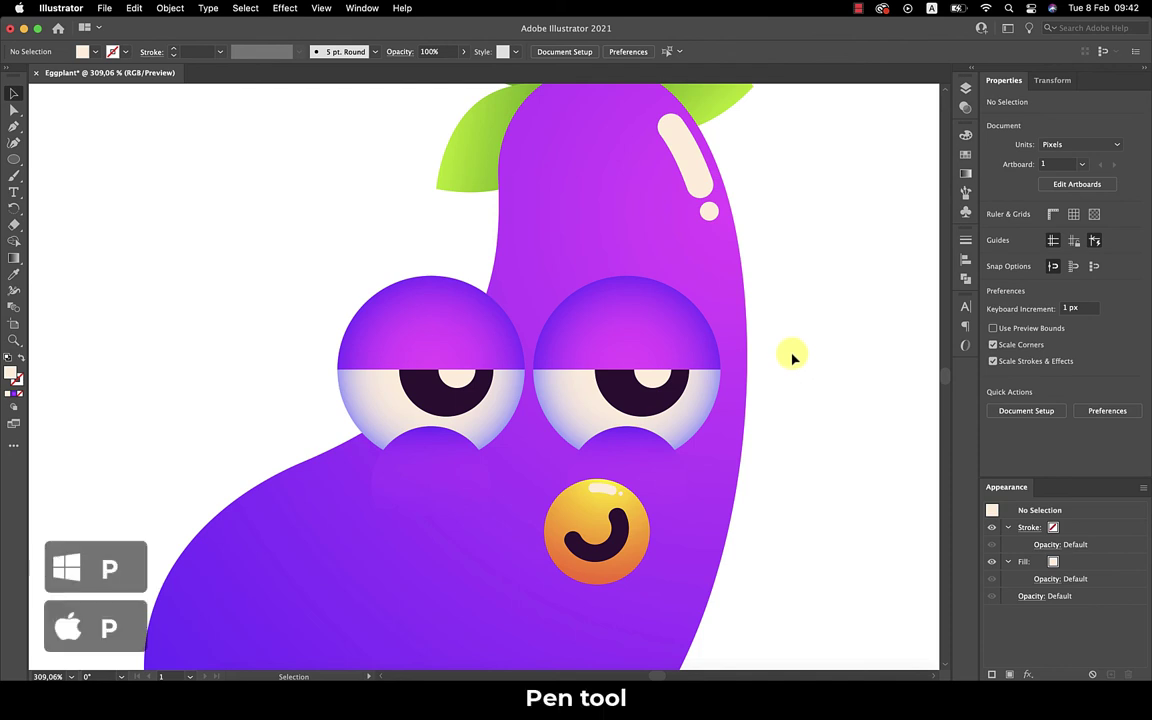
pyautogui.moveTo(655, 296); pyautogui.dragTo(686, 314)
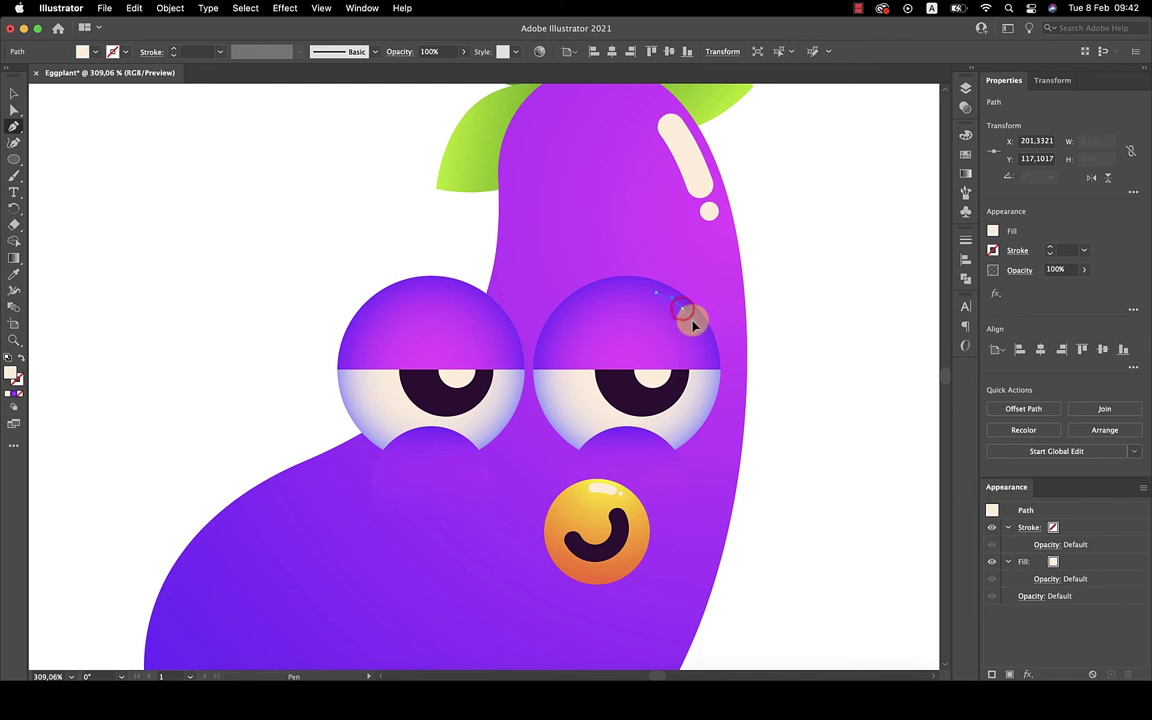
pyautogui.moveTo(691, 319); pyautogui.dragTo(736, 319)
pyautogui.press('i')
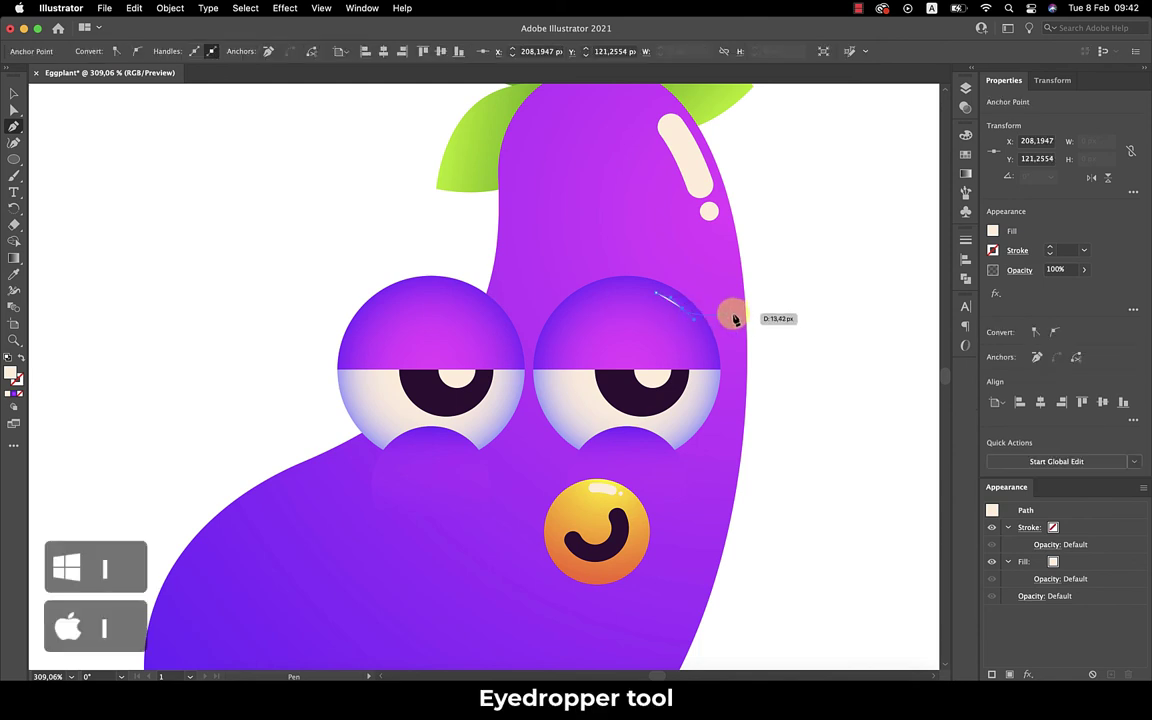
pyautogui.click(690, 160)
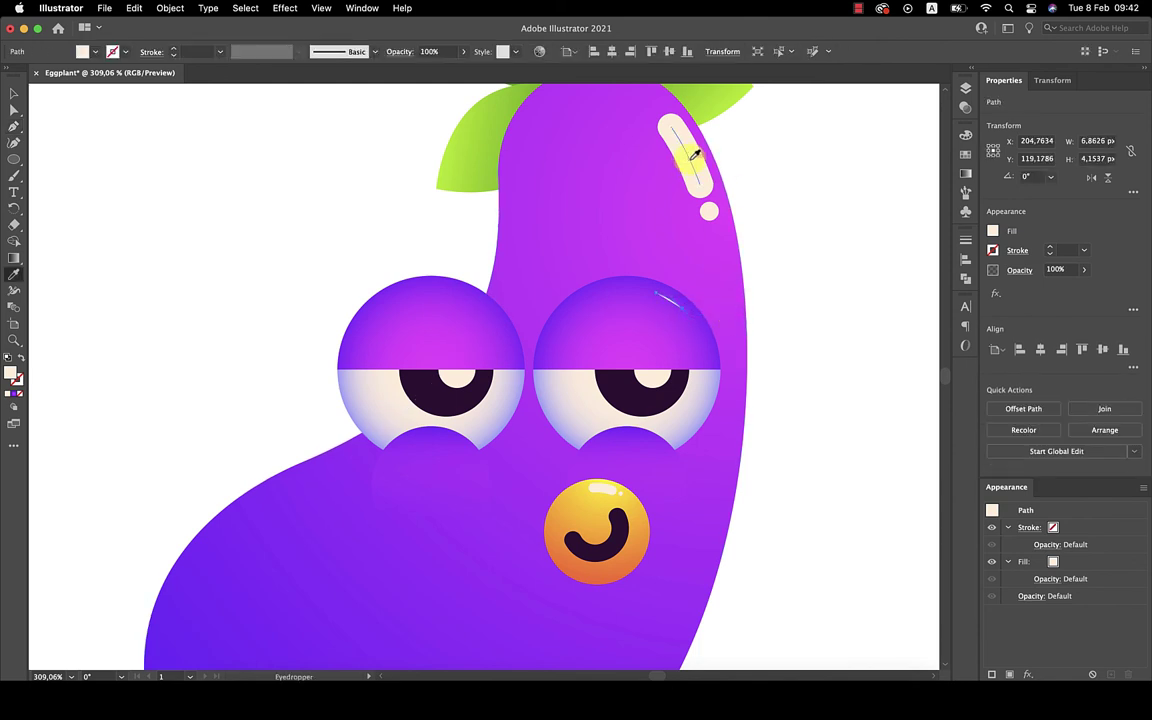
pyautogui.hotkey('shift', 'x')
pyautogui.click(965, 240)
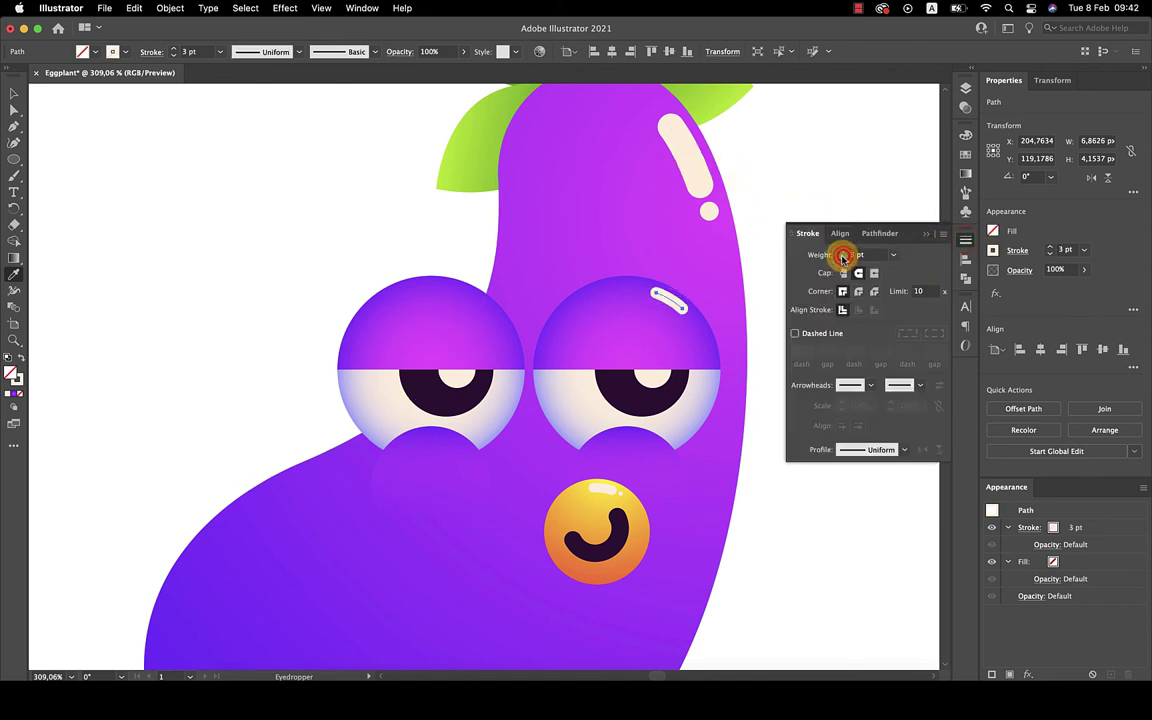
pyautogui.click(926, 233)
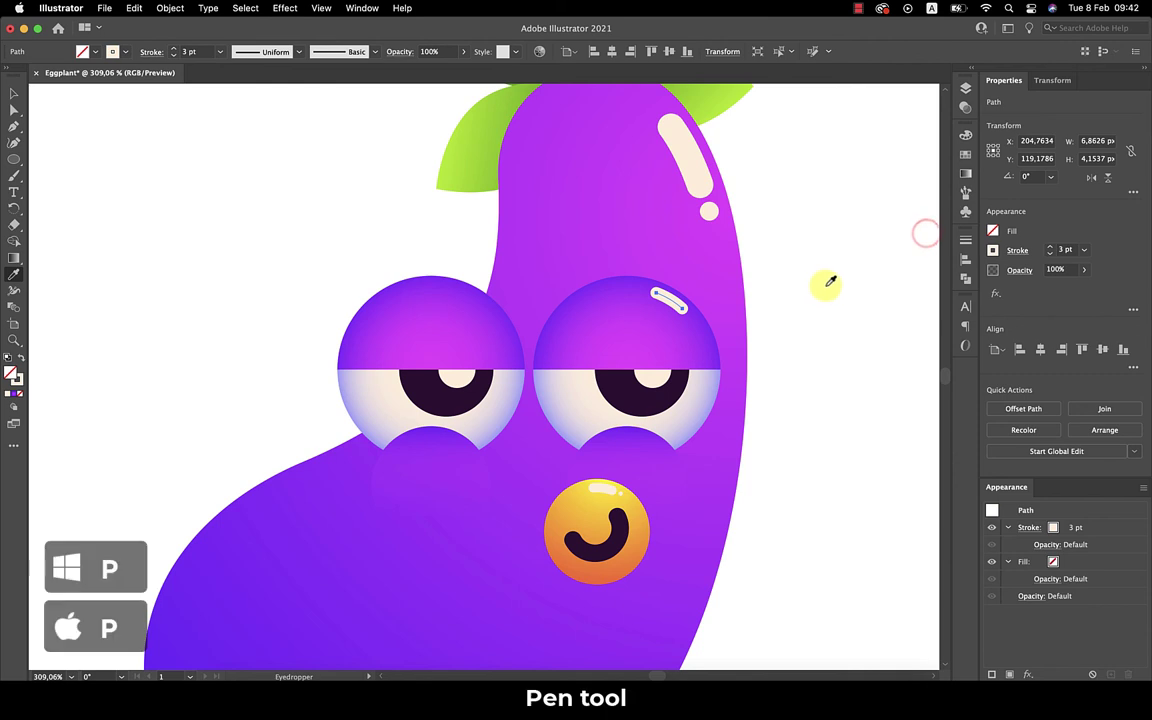
# - Draw a matching curved highlight on the left eye and adjust its anchor
pyautogui.press('p')
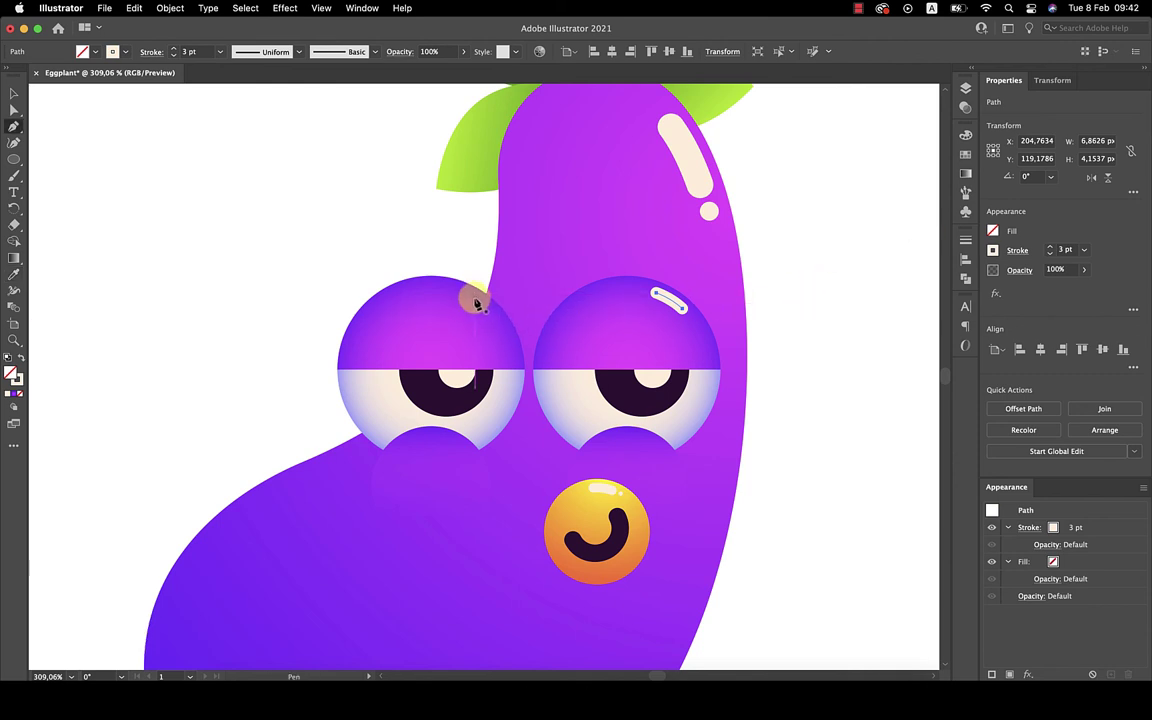
pyautogui.moveTo(476, 299); pyautogui.dragTo(497, 320)
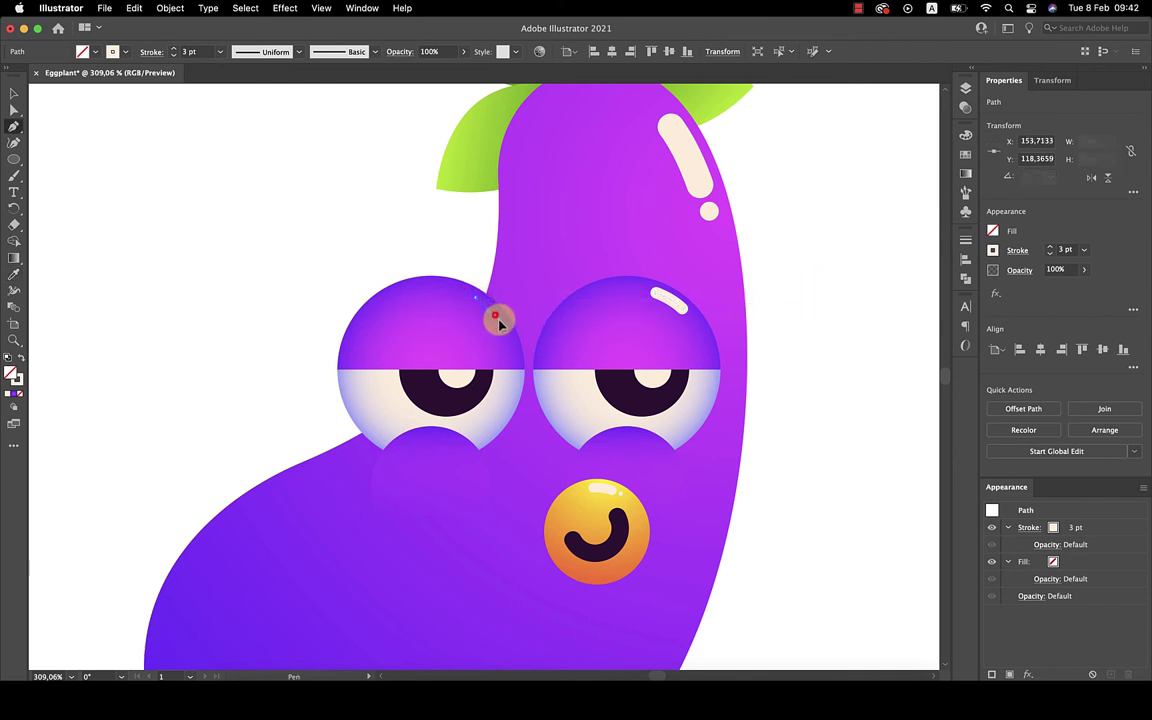
pyautogui.moveTo(501, 329); pyautogui.dragTo(505, 331)
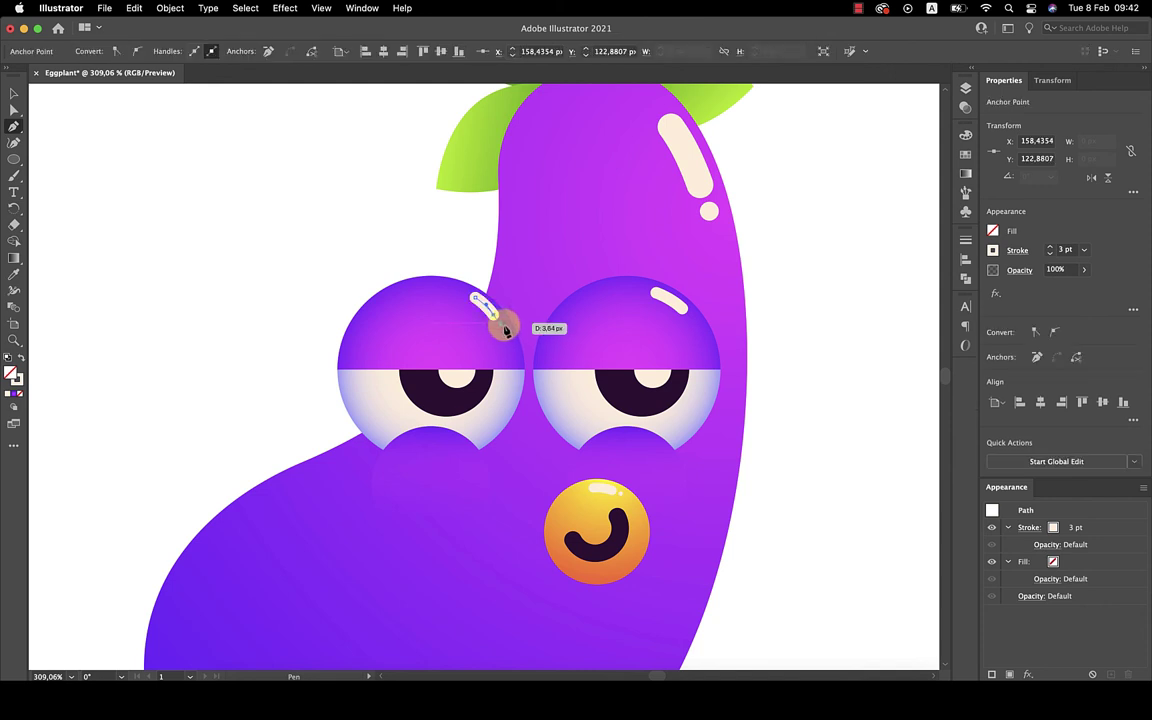
pyautogui.scroll(3, 463, 303)
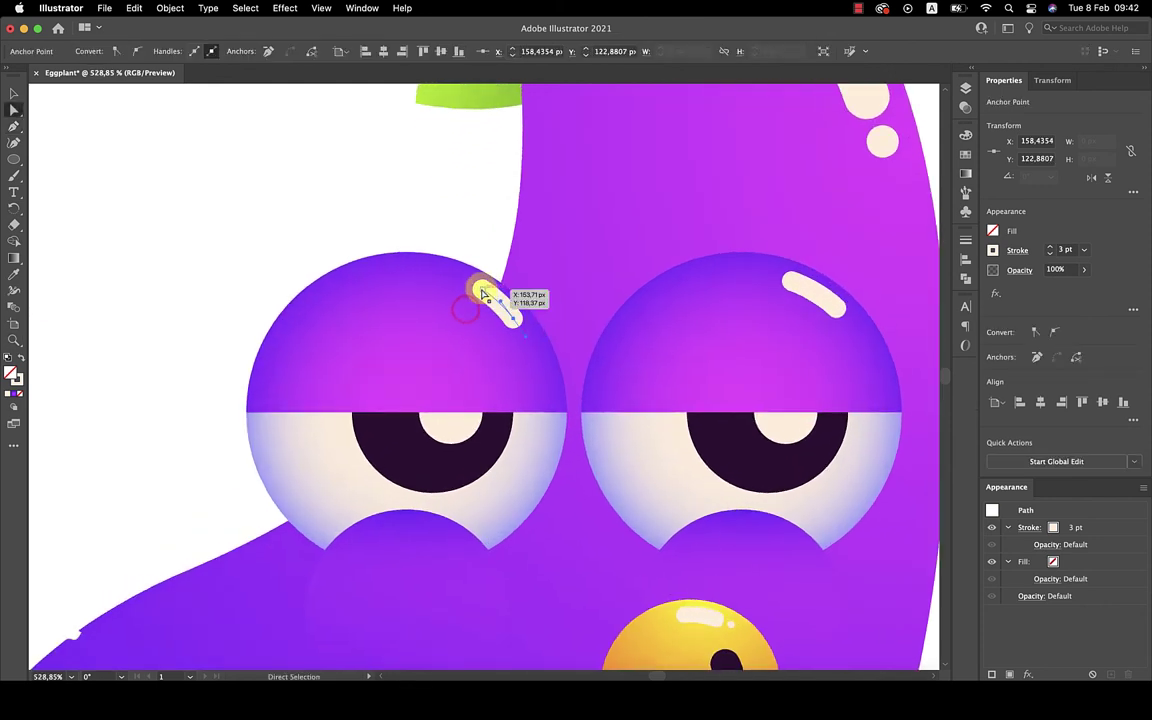
pyautogui.moveTo(481, 292); pyautogui.dragTo(486, 300)
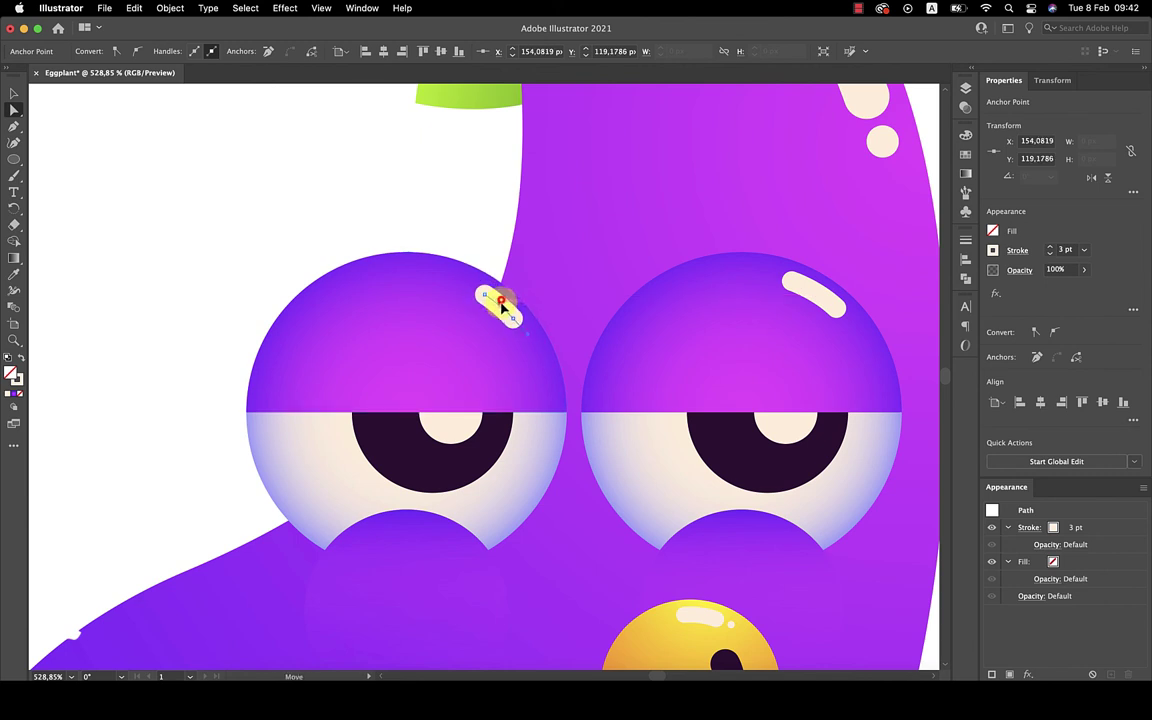
pyautogui.press('z')
pyautogui.moveTo(663, 400)
pyautogui.mouseDown()
pyautogui.moveTo(630, 369)
pyautogui.moveTo(665, 394)
pyautogui.moveTo(665, 377)
pyautogui.mouseUp()
pyautogui.press('p')
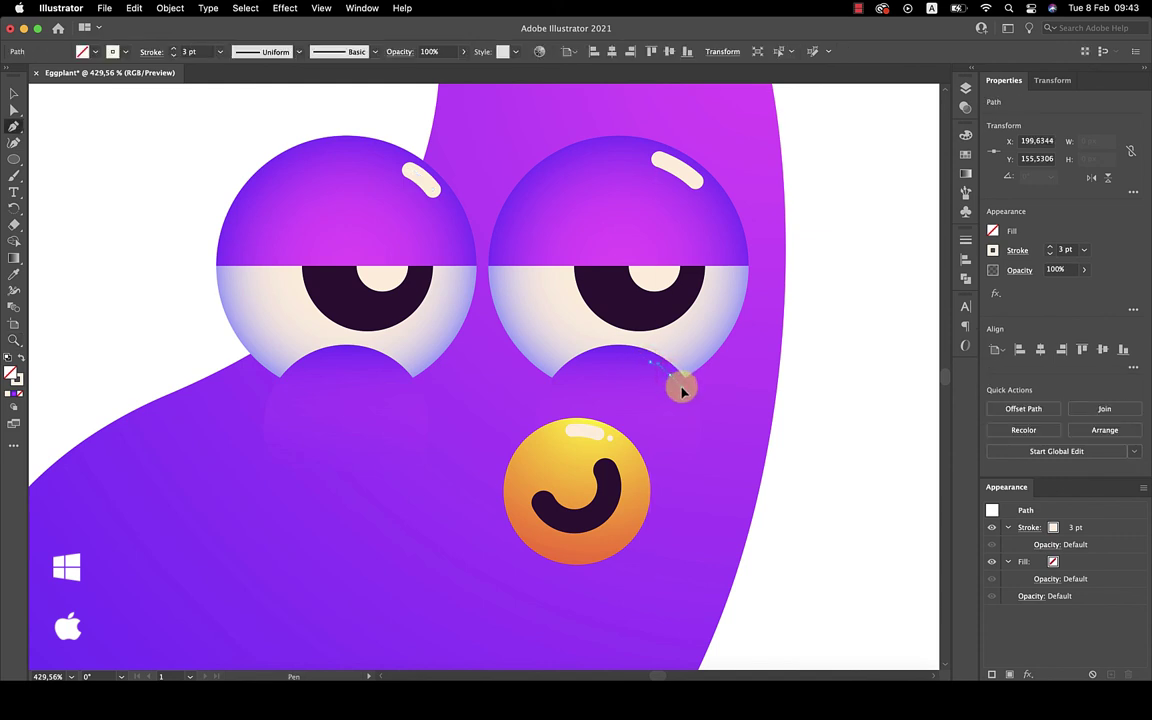
# - Draw a small highlight curve below the right eye with a 2 pt stroke
pyautogui.moveTo(679, 389); pyautogui.dragTo(689, 386)
pyautogui.click(966, 240)
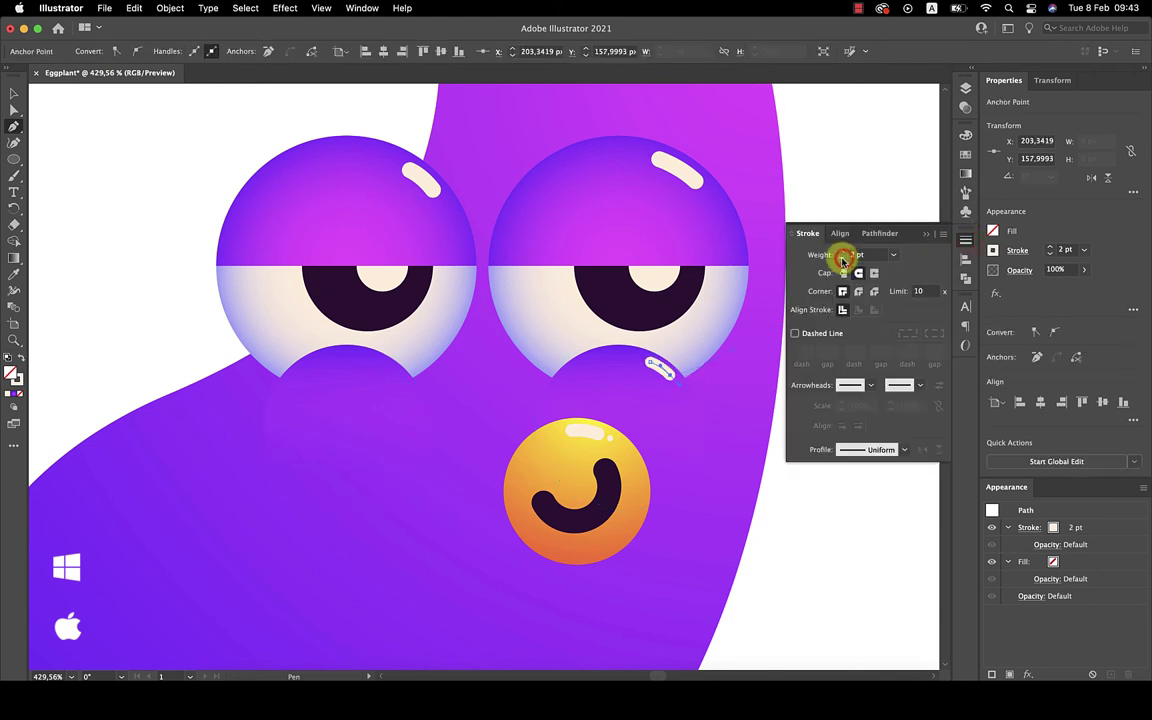
pyautogui.click(843, 254)
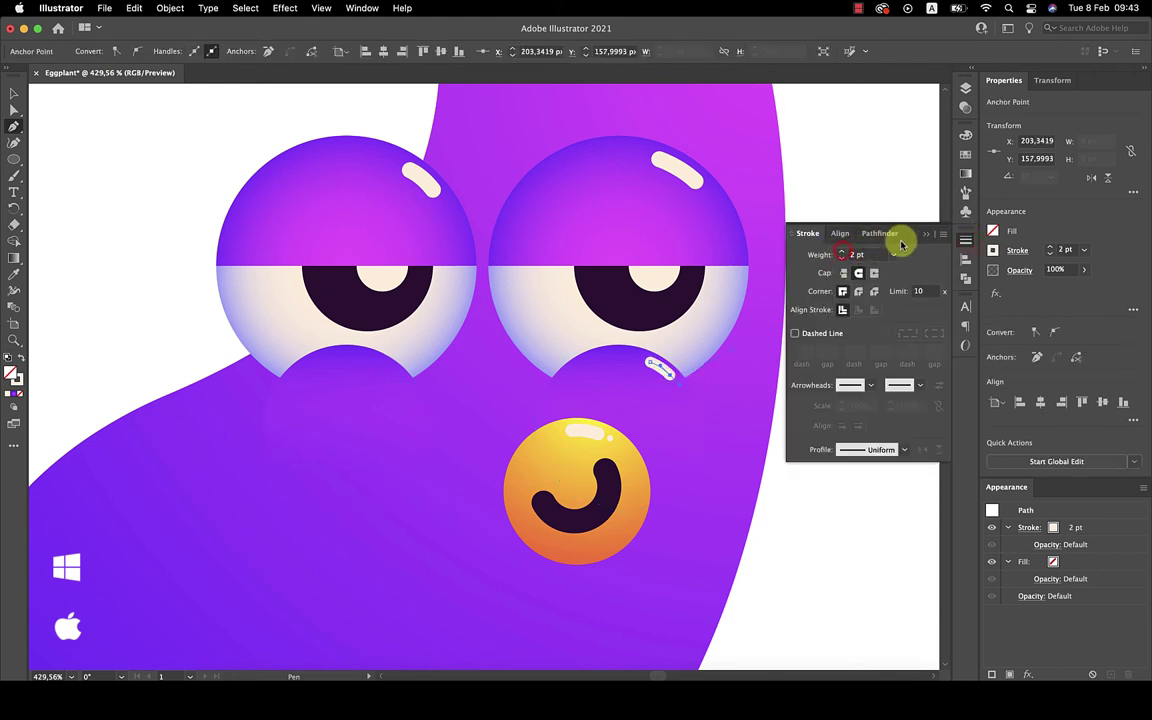
pyautogui.click(925, 235)
pyautogui.scroll(3, 663, 378)
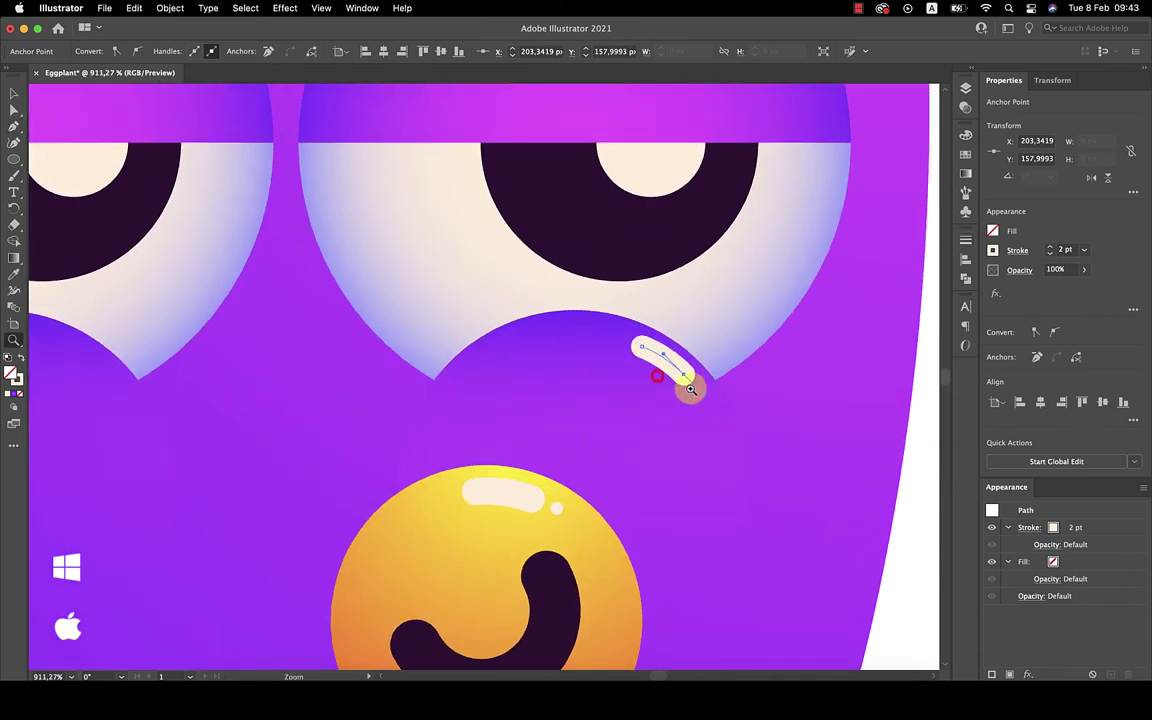
# - Reposition the cheek highlight's end points so it follows the cheek's edge
pyautogui.moveTo(686, 380); pyautogui.dragTo(673, 368)
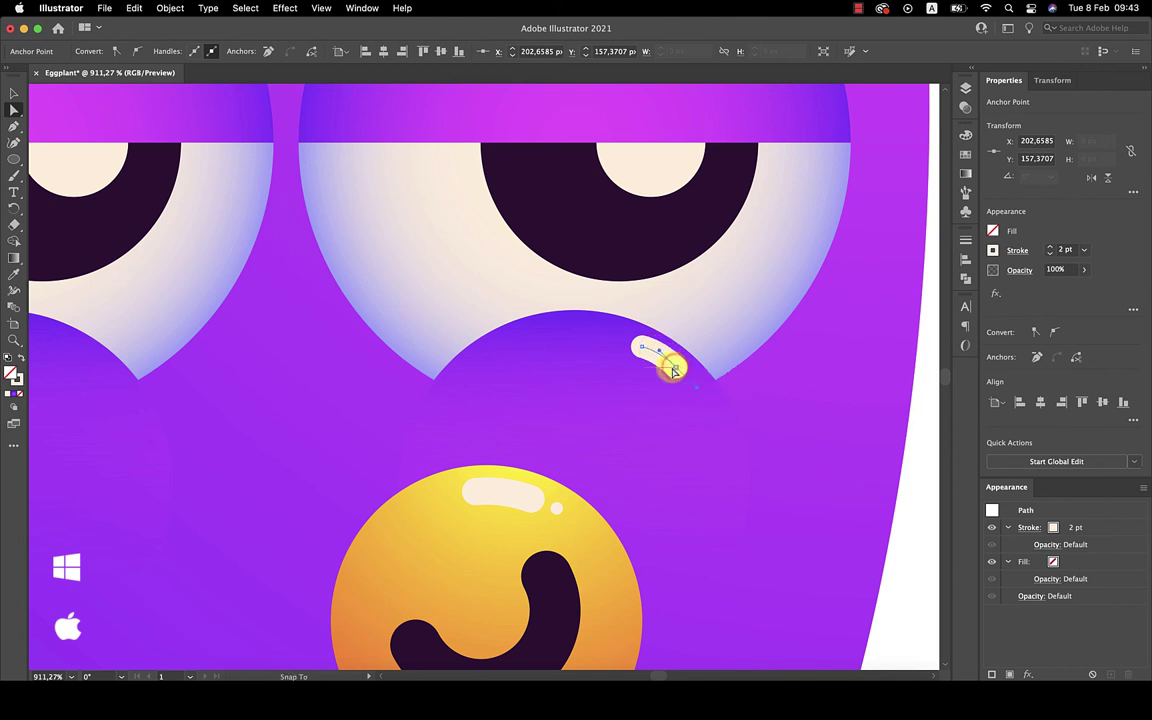
pyautogui.moveTo(586, 396); pyautogui.dragTo(617, 411)
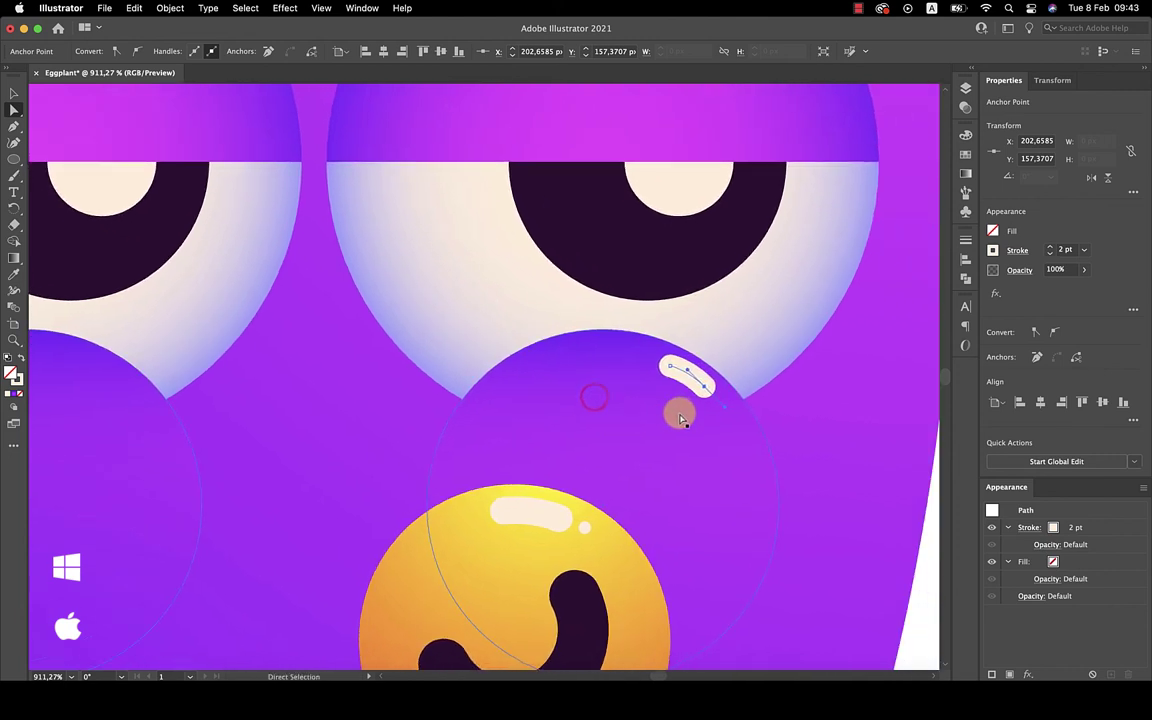
pyautogui.moveTo(705, 387); pyautogui.dragTo(717, 389)
pyautogui.scroll(3, 702, 393)
pyautogui.scroll(3, 740, 385)
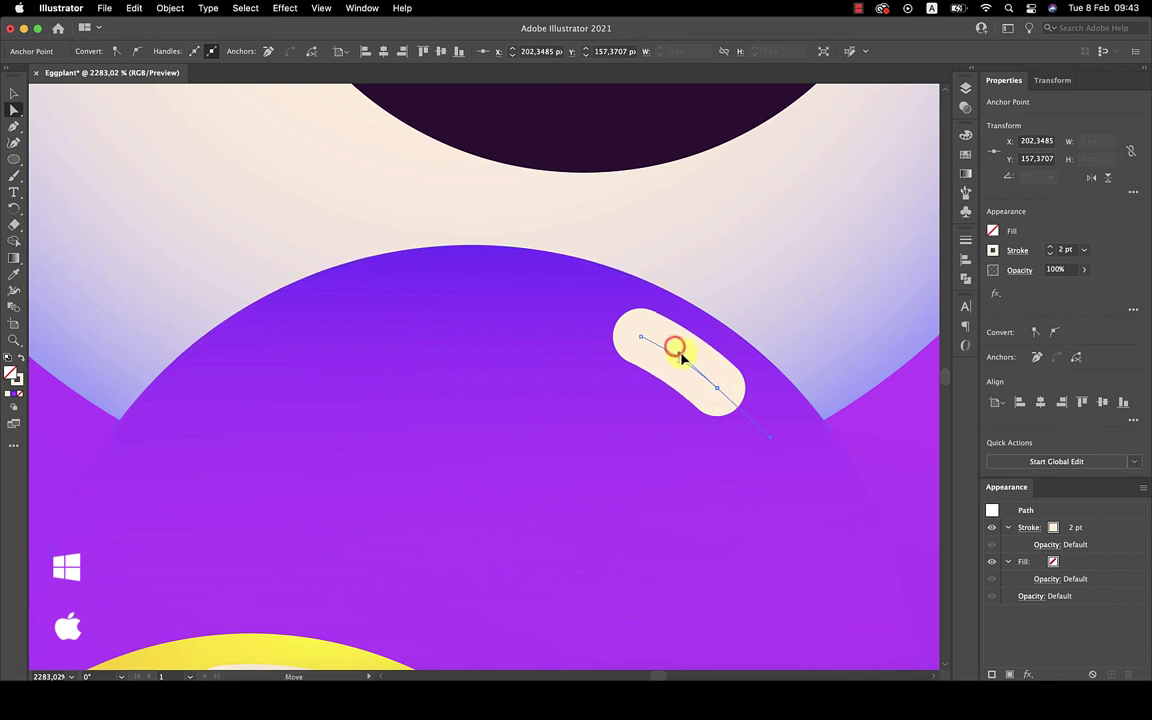
pyautogui.scroll(-5, 693, 373)
pyautogui.hscroll(-3, 514, 424)
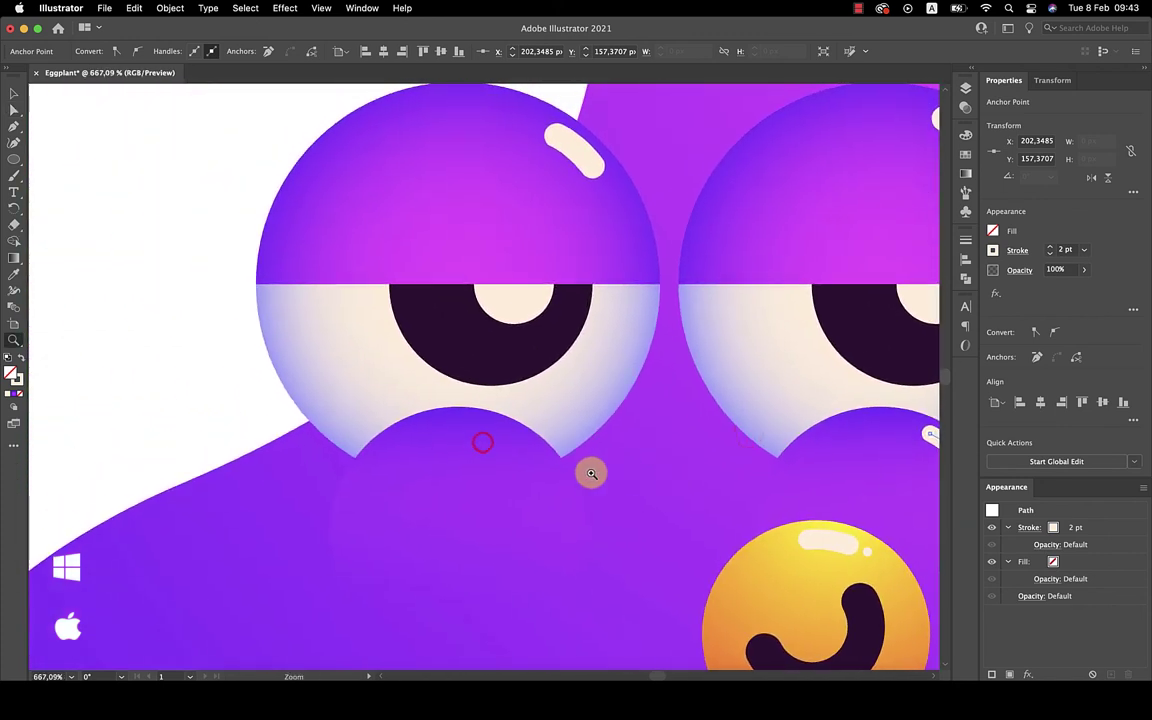
# - Draw a curved highlight on the left cheek and fine-tune its anchor
pyautogui.press('p')
pyautogui.moveTo(500, 433); pyautogui.dragTo(526, 452)
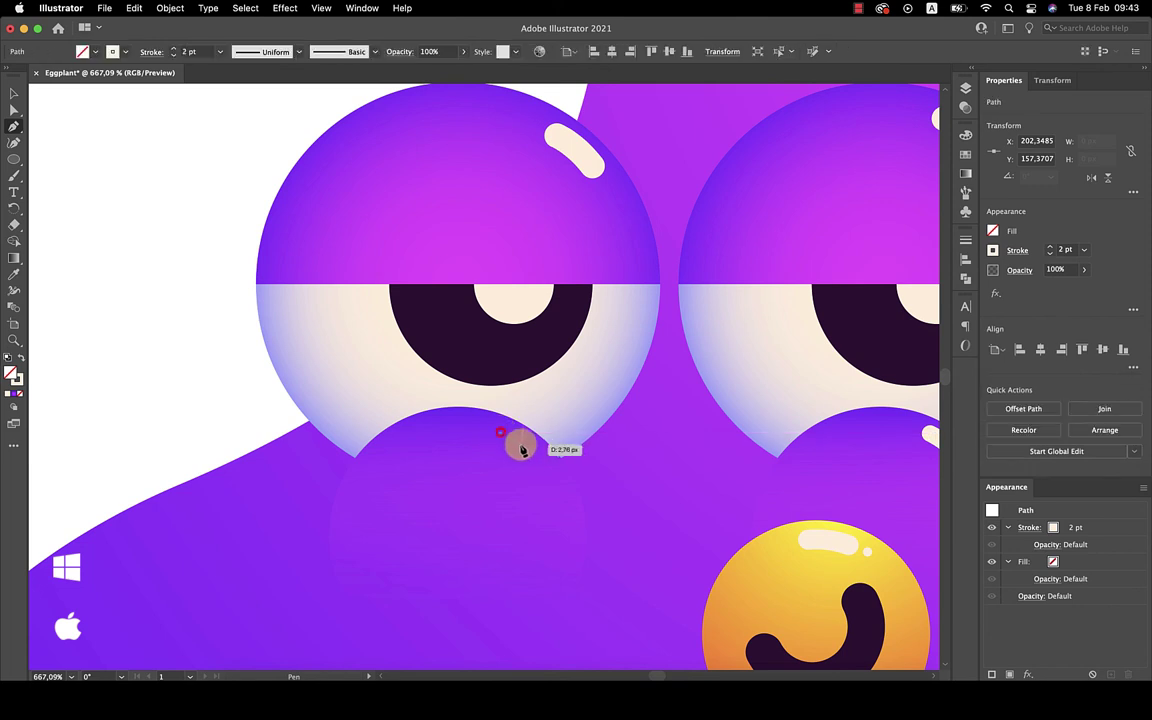
pyautogui.click(530, 458)
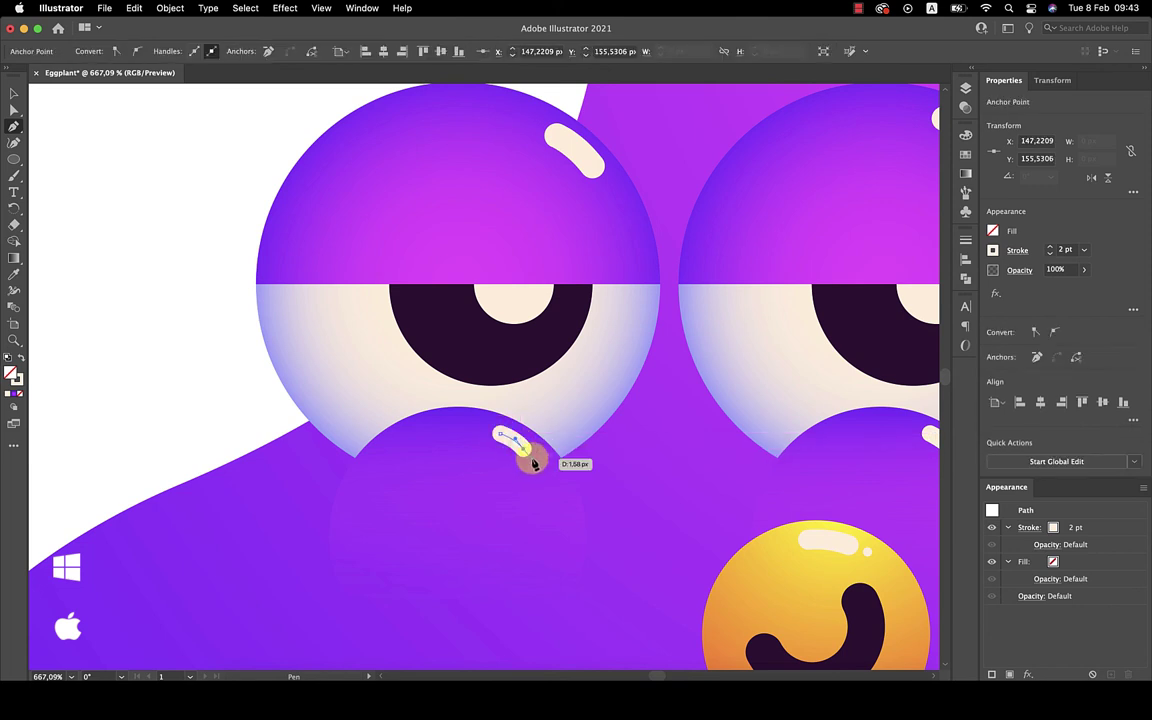
pyautogui.scroll(3, 530, 458)
pyautogui.press('a')
pyautogui.click(548, 450)
pyautogui.moveTo(546, 451); pyautogui.dragTo(550, 449)
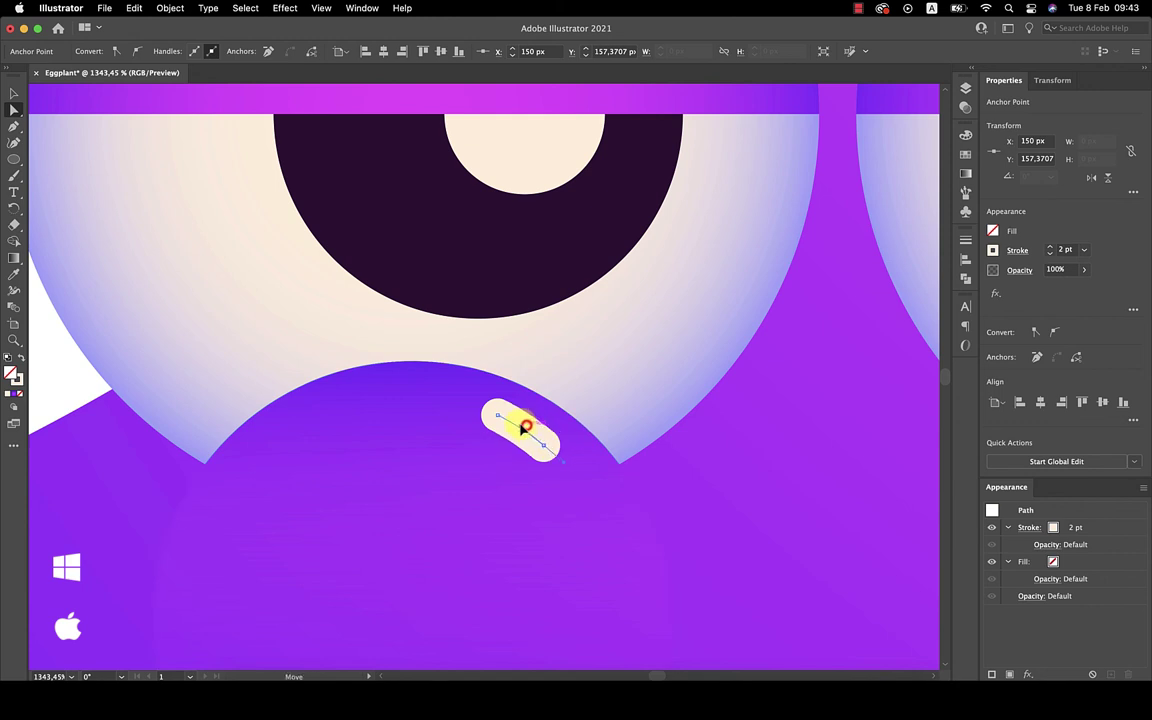
pyautogui.press('z')
pyautogui.moveTo(607, 465); pyautogui.dragTo(476, 470)
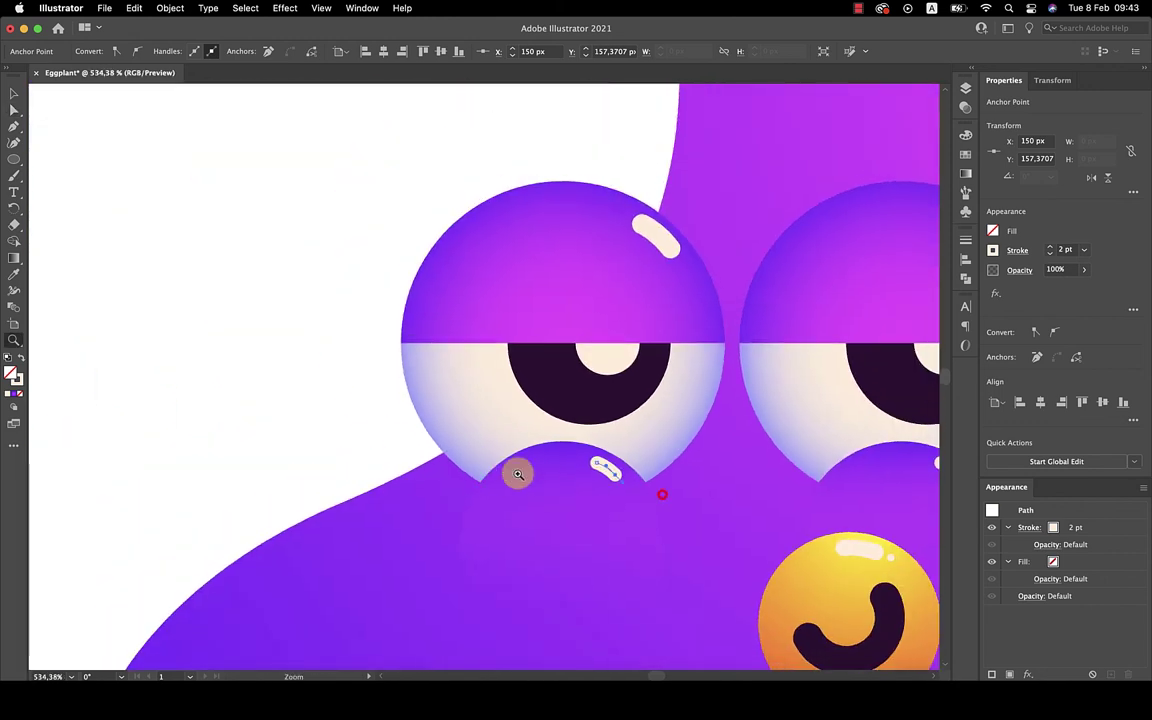
# - Draw a tiny solid white dot beside the left cheek highlight
pyautogui.press('l')
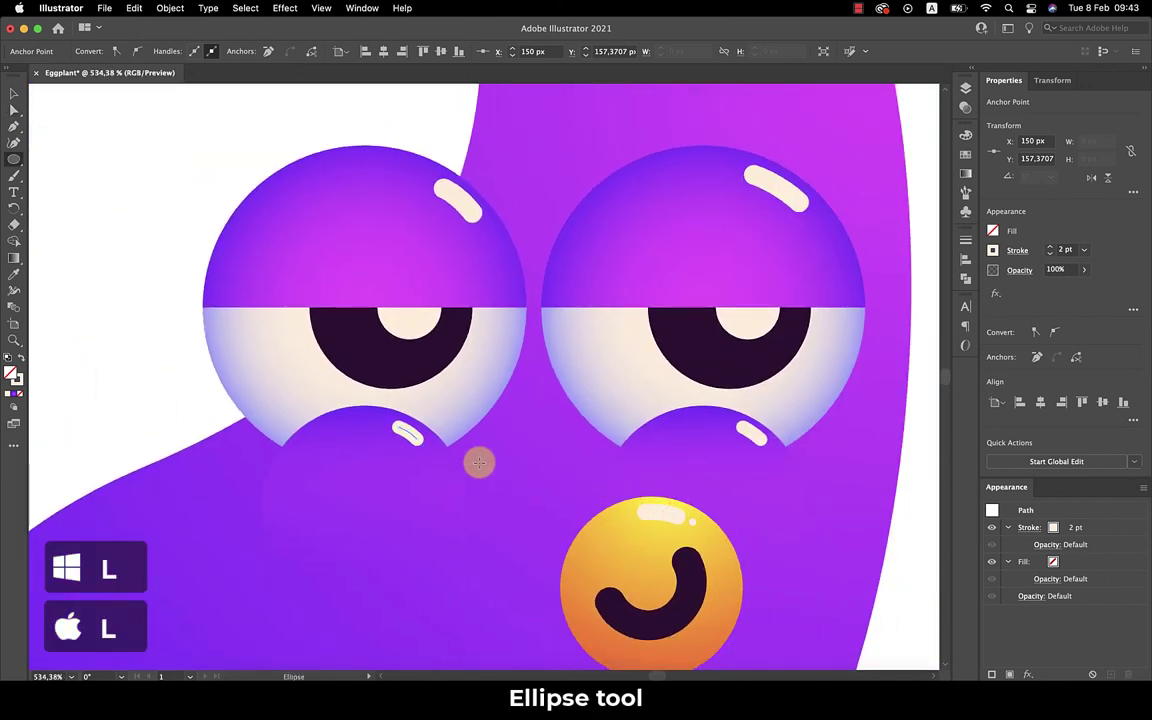
pyautogui.moveTo(428, 457); pyautogui.dragTo(433, 461)
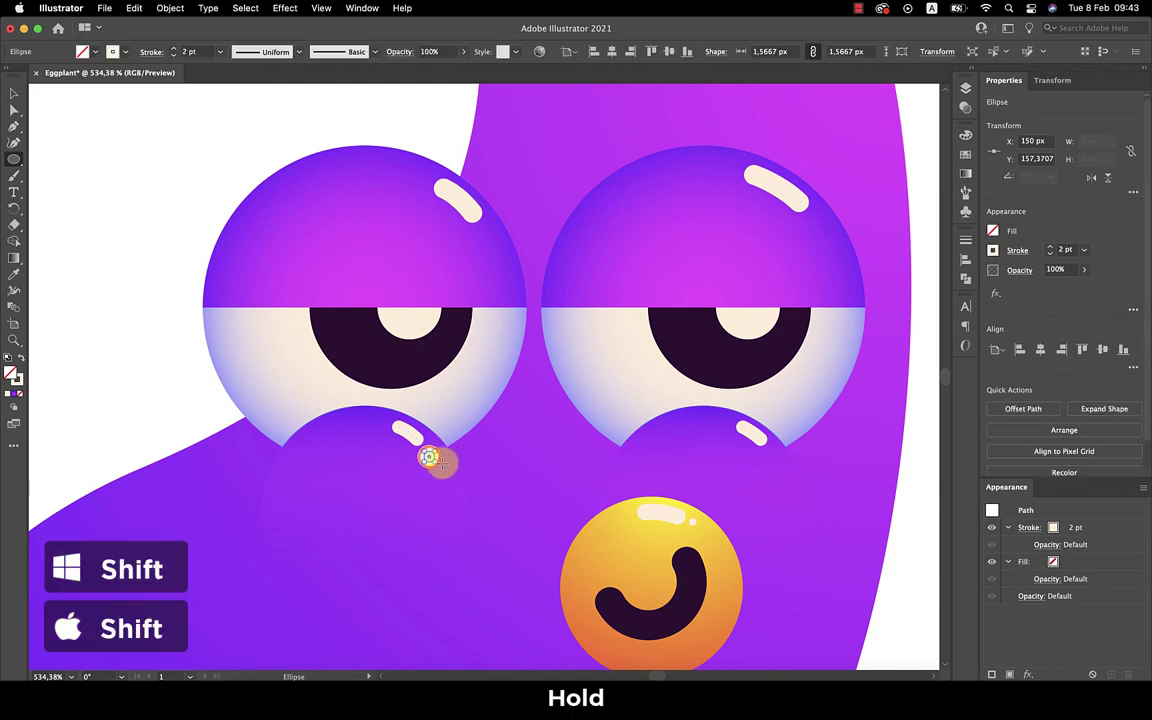
pyautogui.hotkey('shift', 'x')
pyautogui.press('v')
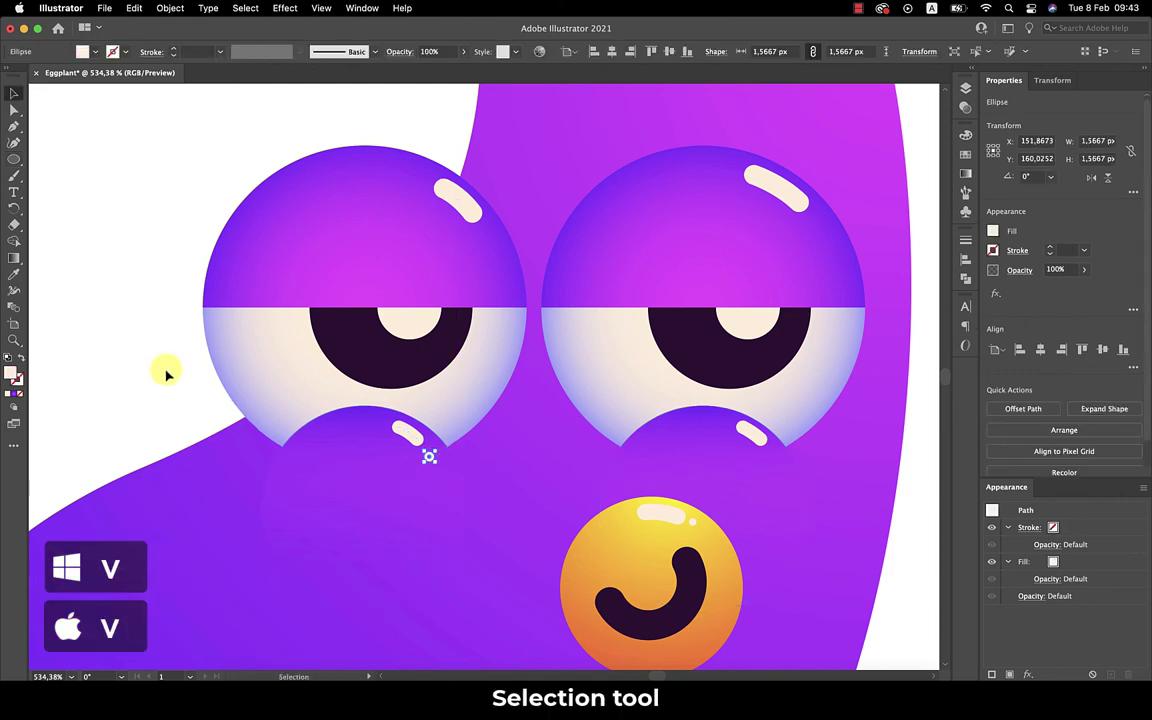
pyautogui.click(165, 370)
pyautogui.press('z')
pyautogui.moveTo(377, 456)
pyautogui.mouseDown()
pyautogui.moveTo(556, 467)
pyautogui.moveTo(341, 462)
pyautogui.mouseUp()
pyautogui.keyDown('super'); pyautogui.click(519, 458); pyautogui.keyUp('super')
# - Alt-drag a copy of the dot up beside the right eye highlight
pyautogui.hscroll(3, 341, 462)
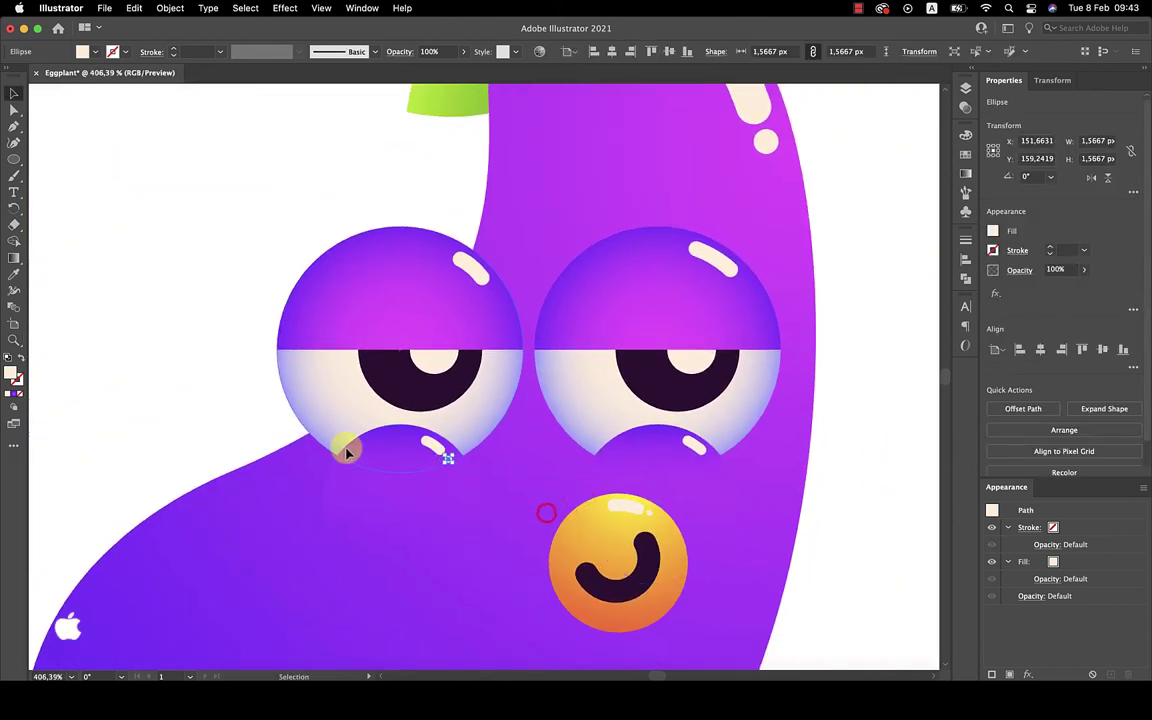
pyautogui.moveTo(448, 459)
pyautogui.mouseDown()
pyautogui.moveTo(485, 288)
pyautogui.moveTo(744, 286)
pyautogui.moveTo(738, 296)
pyautogui.moveTo(786, 321)
pyautogui.mouseUp()
pyautogui.scroll(5, 738, 296)
pyautogui.scroll(-10, 650, 405)
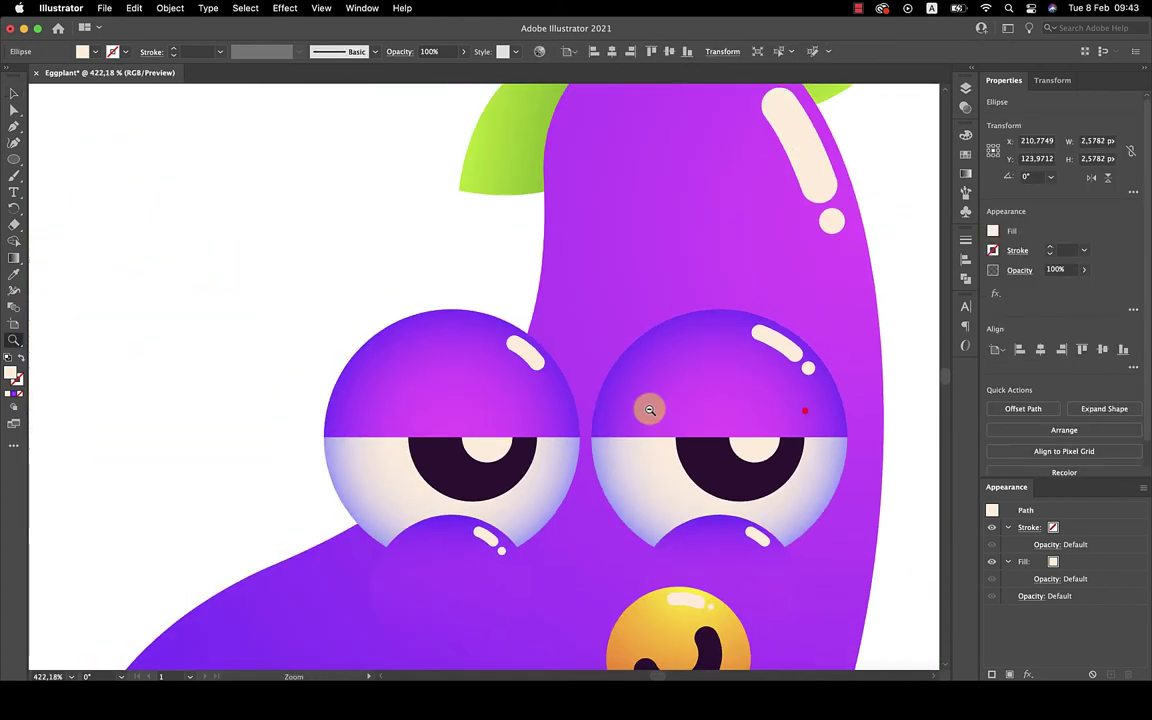
pyautogui.scroll(-3, 652, 441)
pyautogui.scroll(-2, 652, 441)
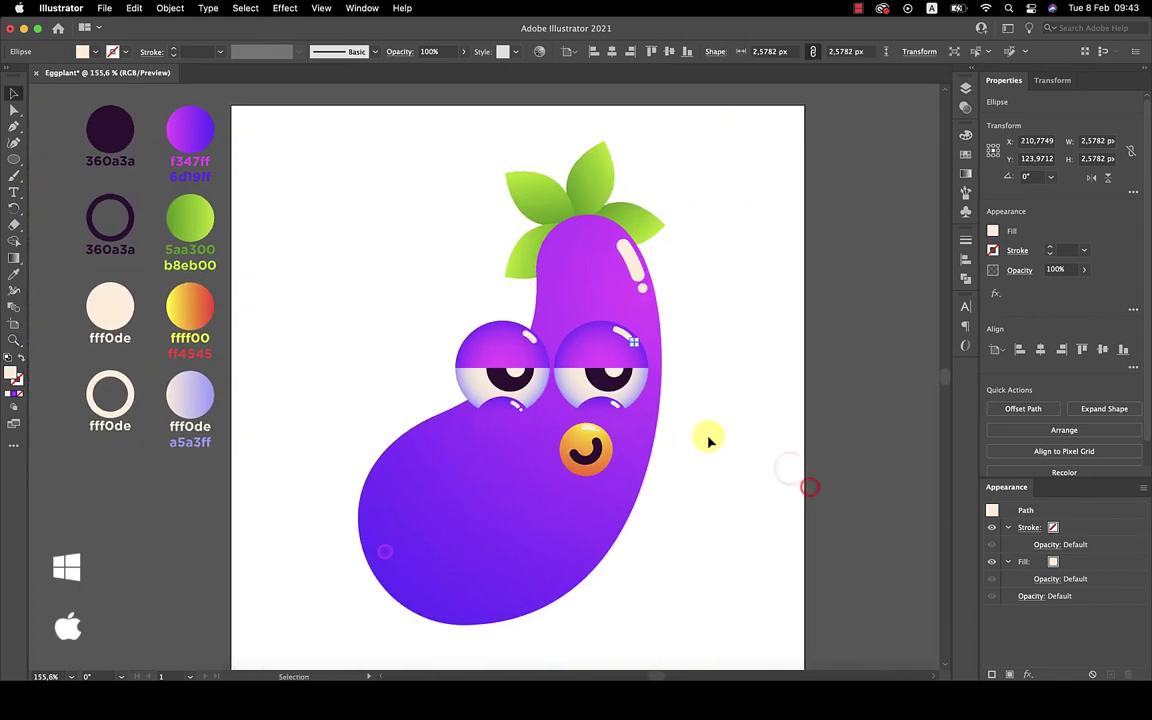
pyautogui.click(723, 442)
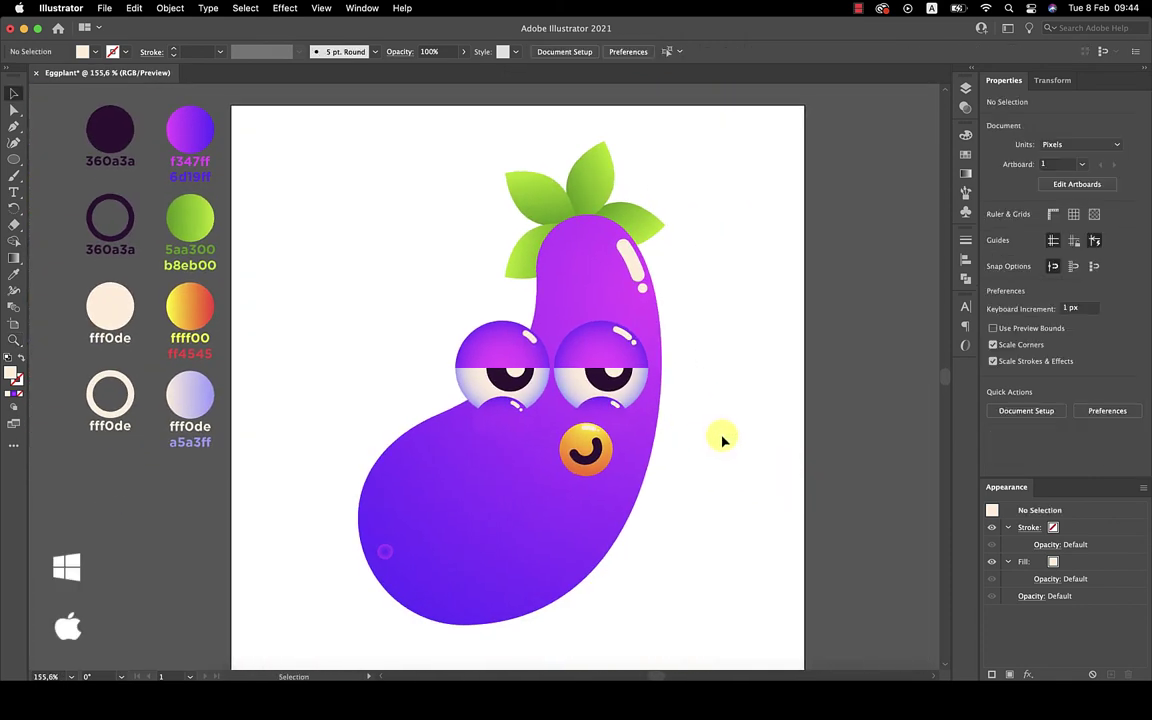
pyautogui.scroll(3, 612, 167)
pyautogui.scroll(3, 617, 167)
# - Start a leaf highlight and give it the eye highlight's white stroke
pyautogui.scroll(1, 628, 190)
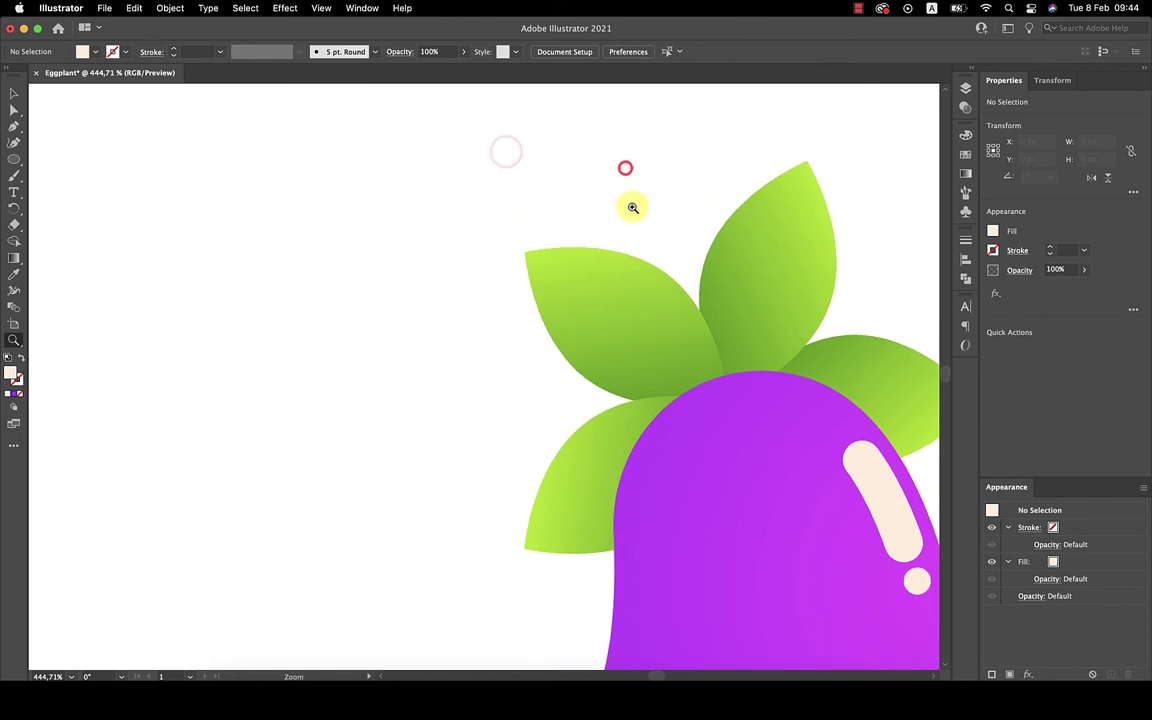
pyautogui.press('p')
pyautogui.click(594, 258)
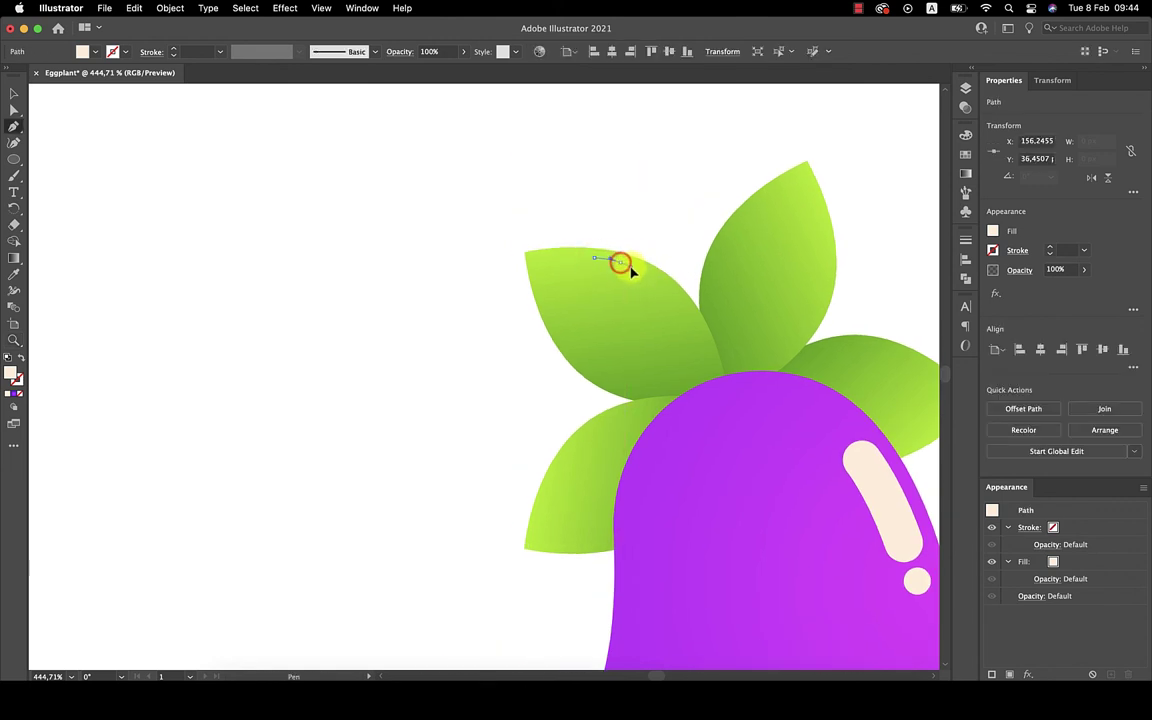
pyautogui.scroll(-3, 589, 301)
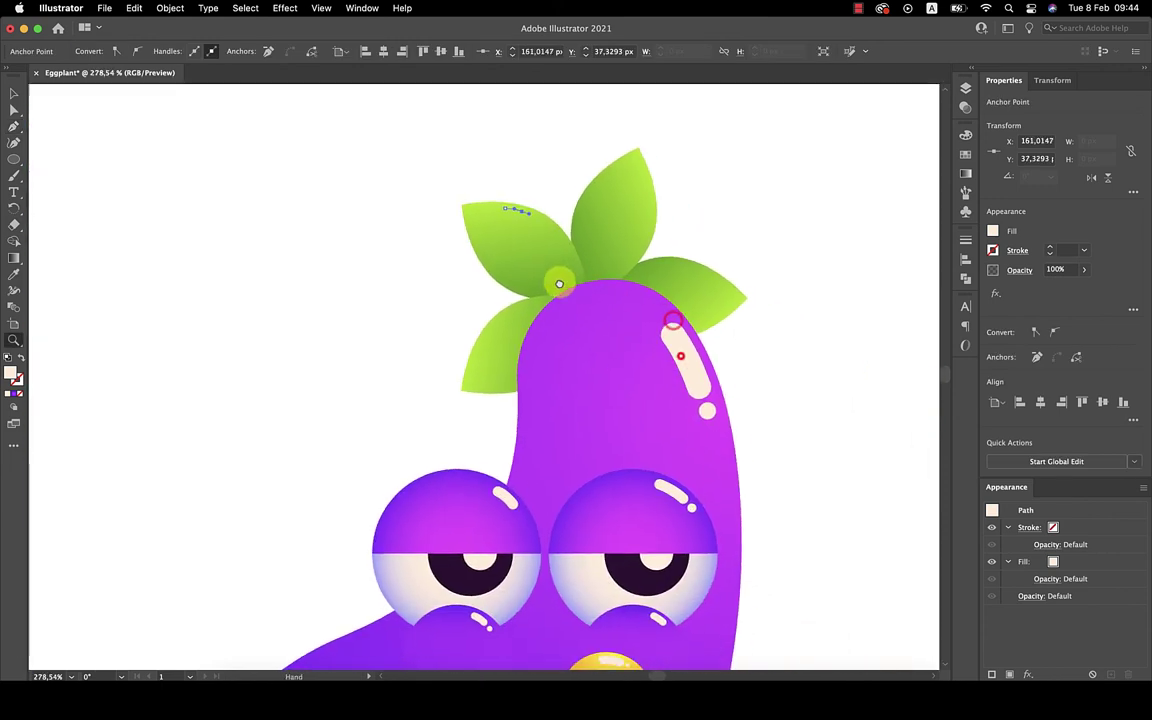
pyautogui.scroll(2, 558, 278)
pyautogui.press('i')
pyautogui.click(657, 615)
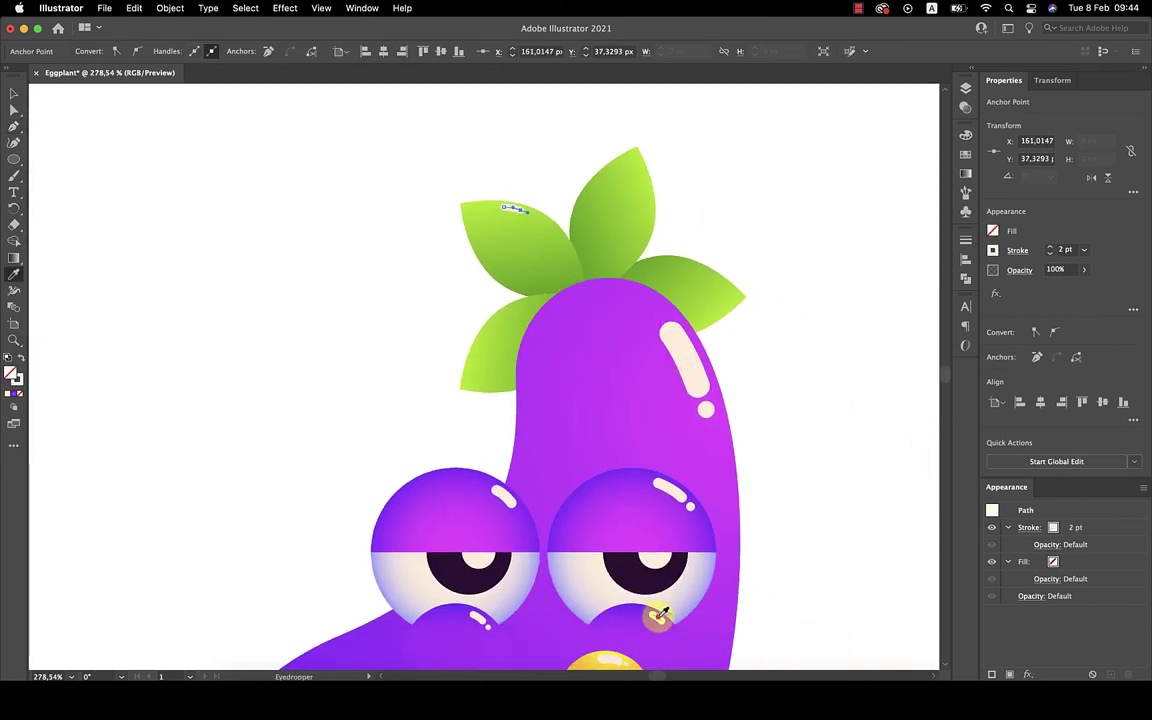
# - Draw a short curved highlight stroke on the top leaf
pyautogui.press('v')
pyautogui.click(555, 170)
pyautogui.moveTo(720, 145); pyautogui.dragTo(701, 213)
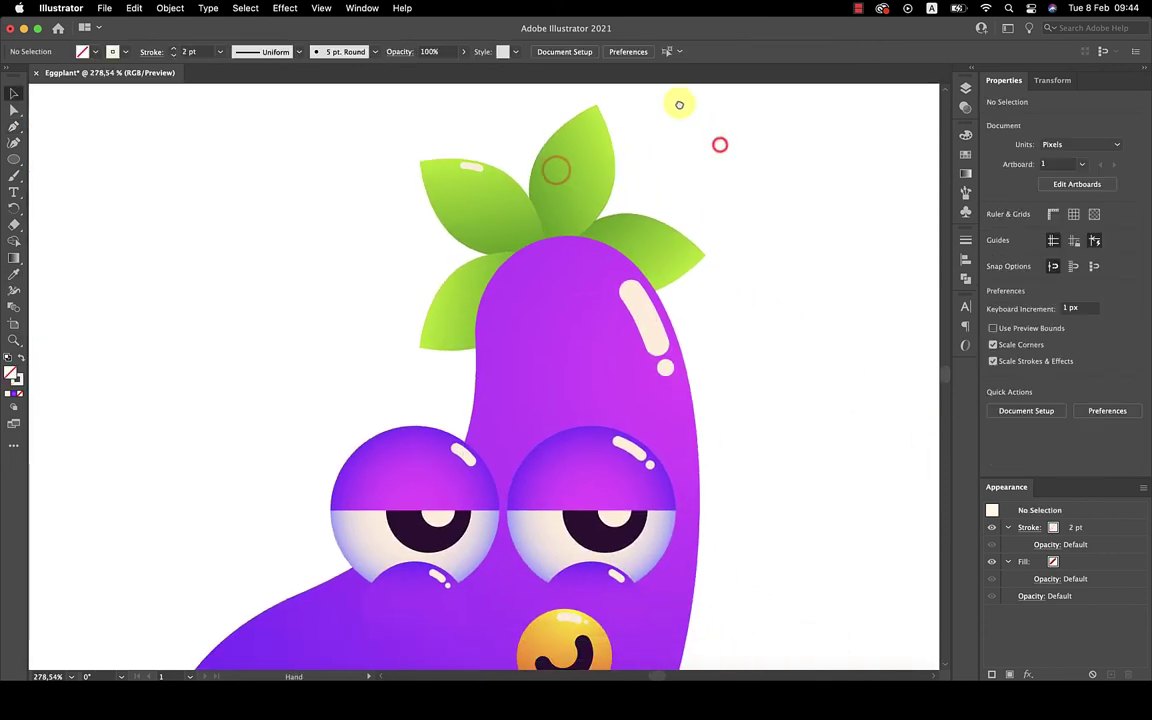
pyautogui.scroll(3, 701, 213)
pyautogui.press('p')
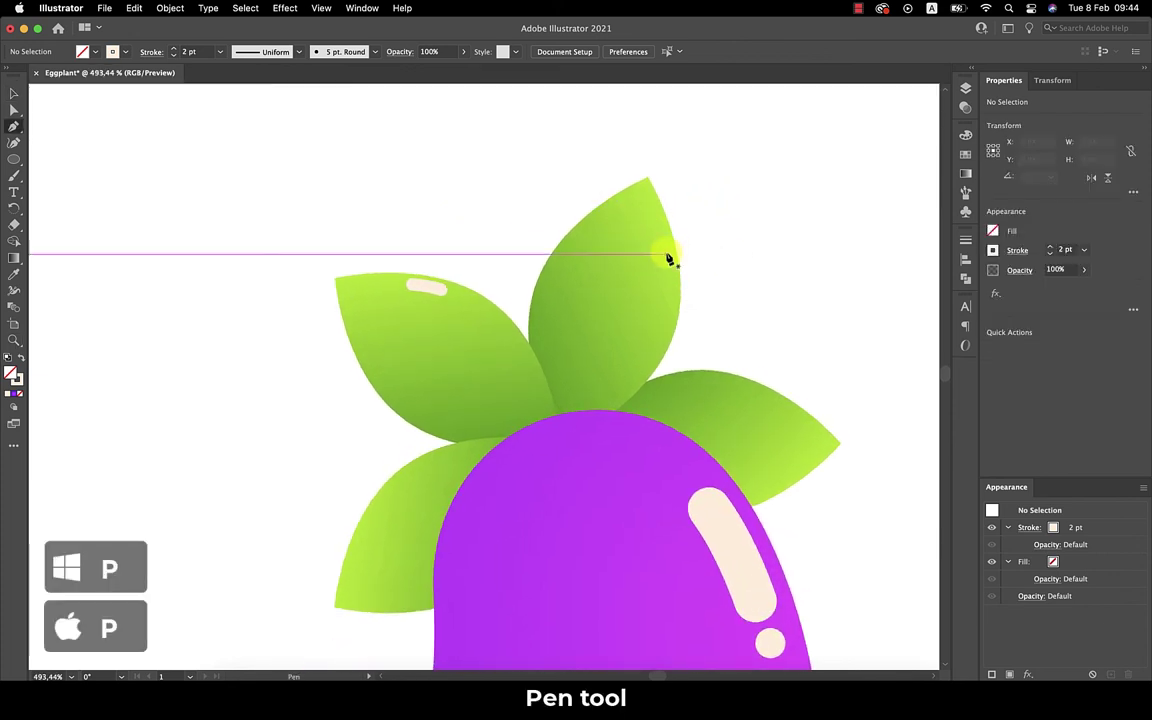
pyautogui.moveTo(660, 237); pyautogui.dragTo(670, 271)
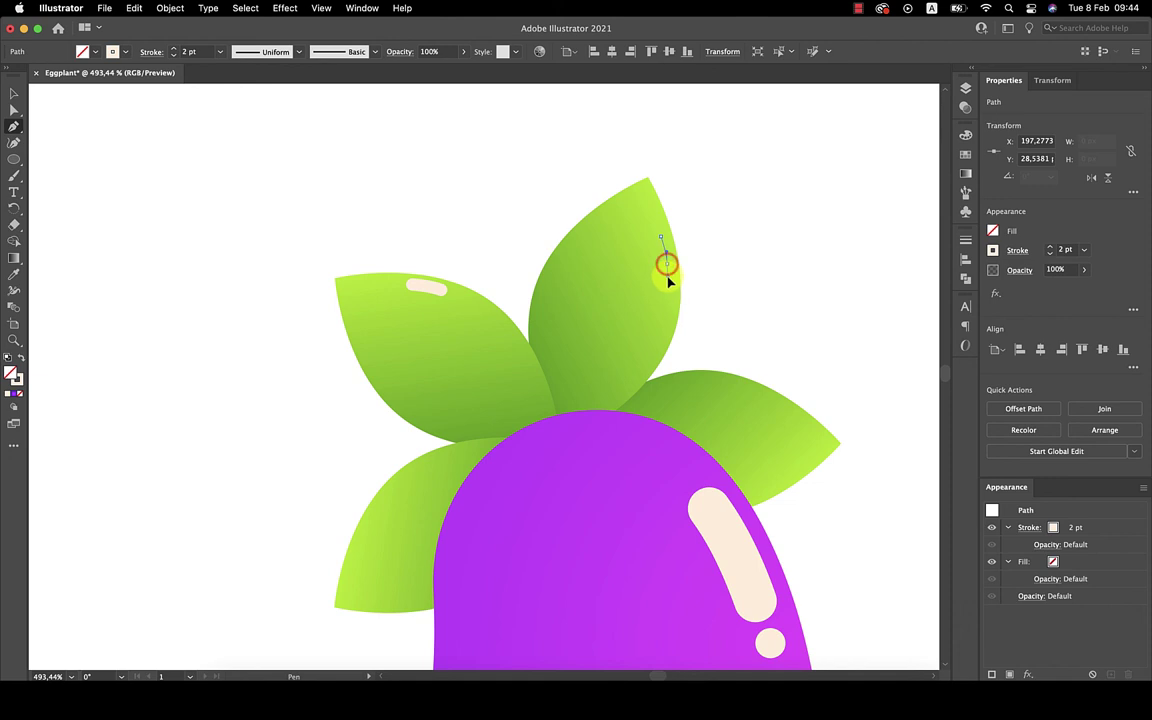
pyautogui.moveTo(668, 281); pyautogui.dragTo(697, 290)
# - Thin the leaf highlight stroke to 1 pt
pyautogui.press('v')
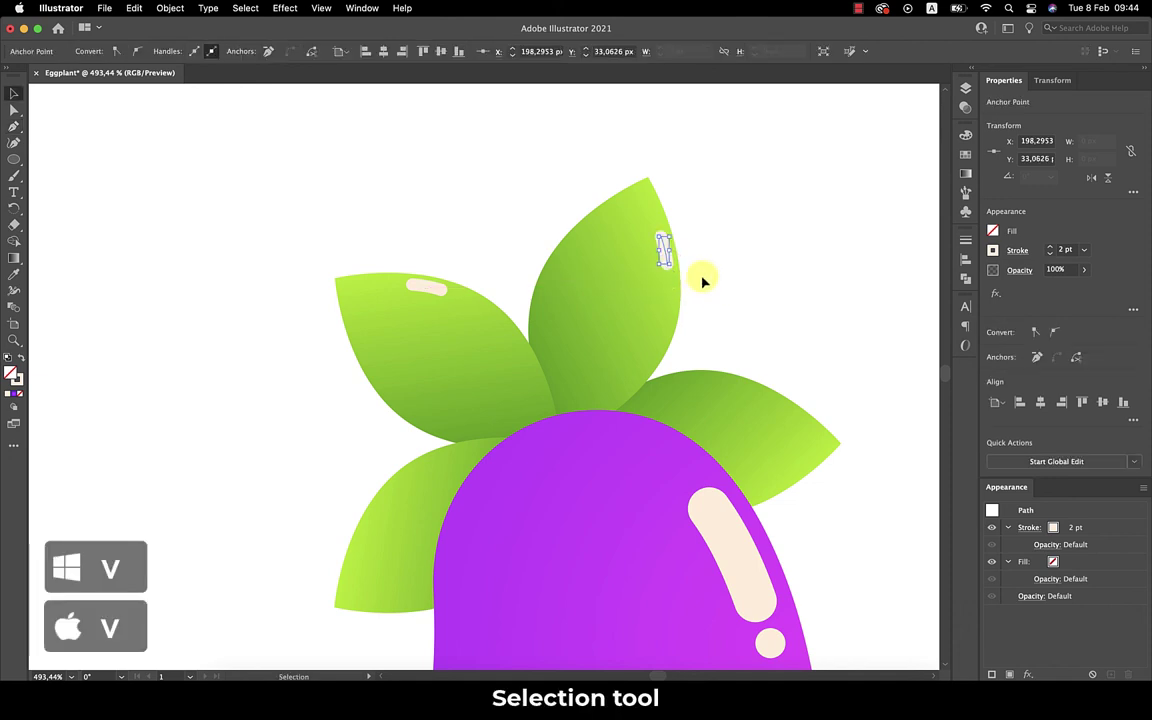
pyautogui.click(965, 240)
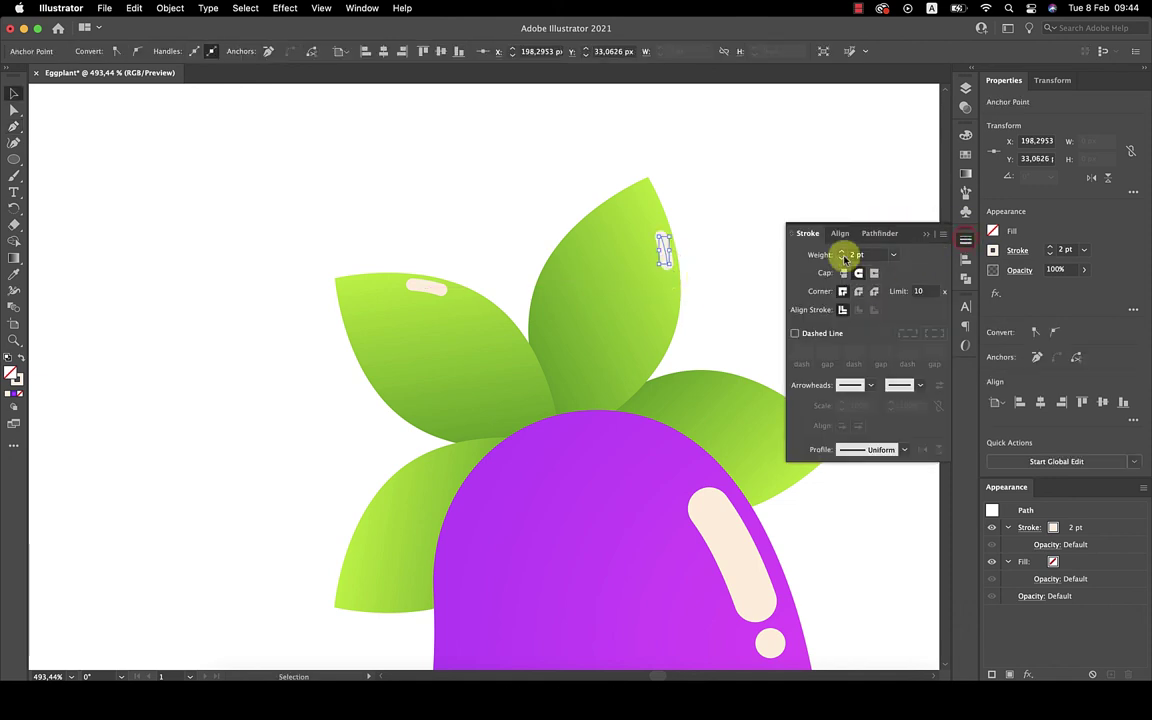
pyautogui.click(928, 236)
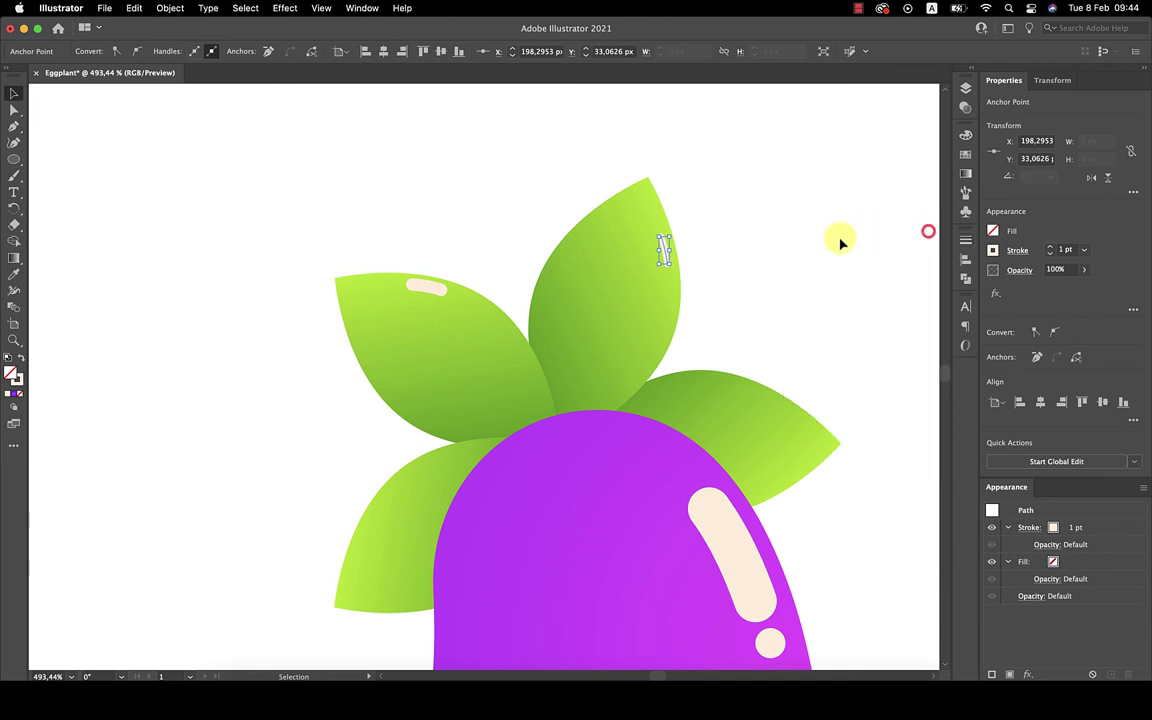
pyautogui.click(838, 240)
pyautogui.press('z')
pyautogui.keyDown('alt'); pyautogui.click(817, 320); pyautogui.keyUp('alt')
pyautogui.keyDown('alt'); pyautogui.click(814, 380); pyautogui.keyUp('alt')
# - Draw a curved eyebrow path above the left eye
pyautogui.keyDown('alt'); pyautogui.click(748, 318); pyautogui.keyUp('alt')
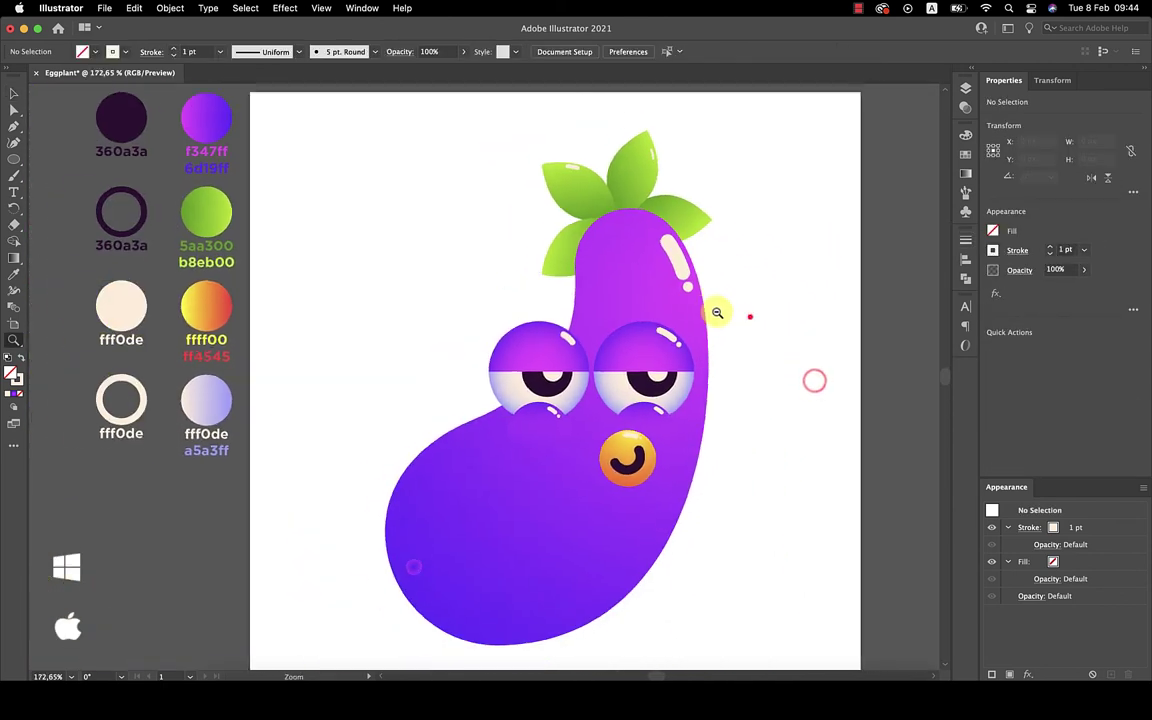
pyautogui.moveTo(679, 170)
pyautogui.mouseDown()
pyautogui.moveTo(719, 172)
pyautogui.moveTo(697, 162)
pyautogui.mouseUp()
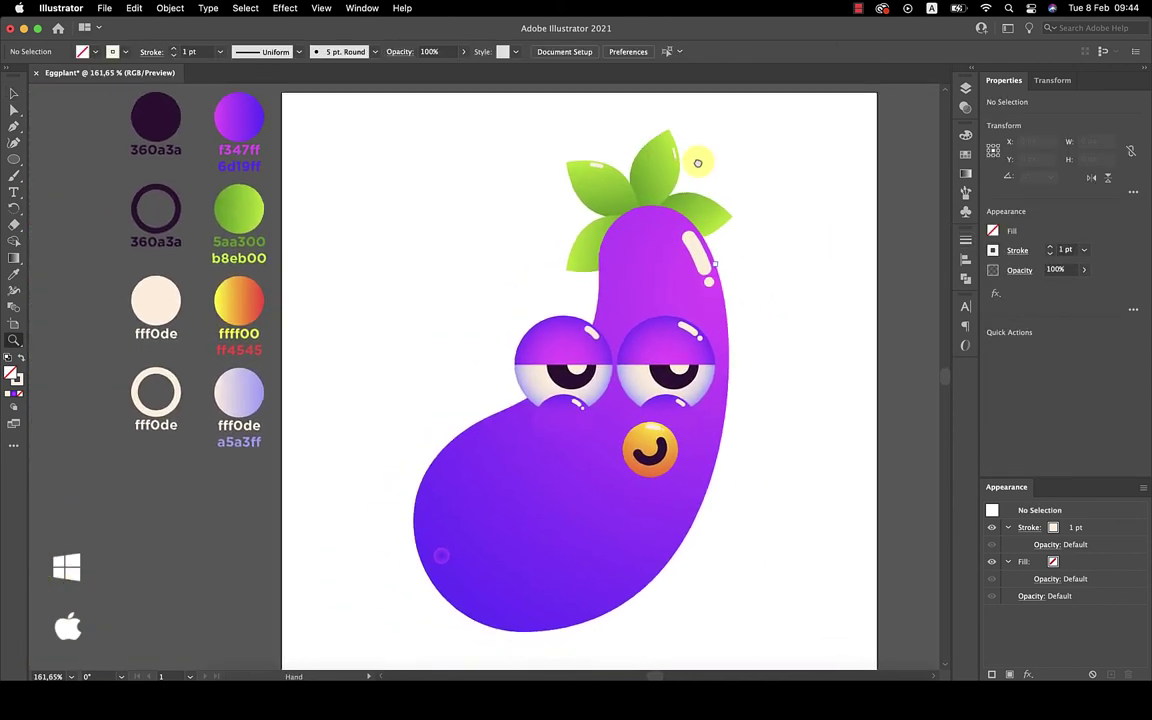
pyautogui.press('v')
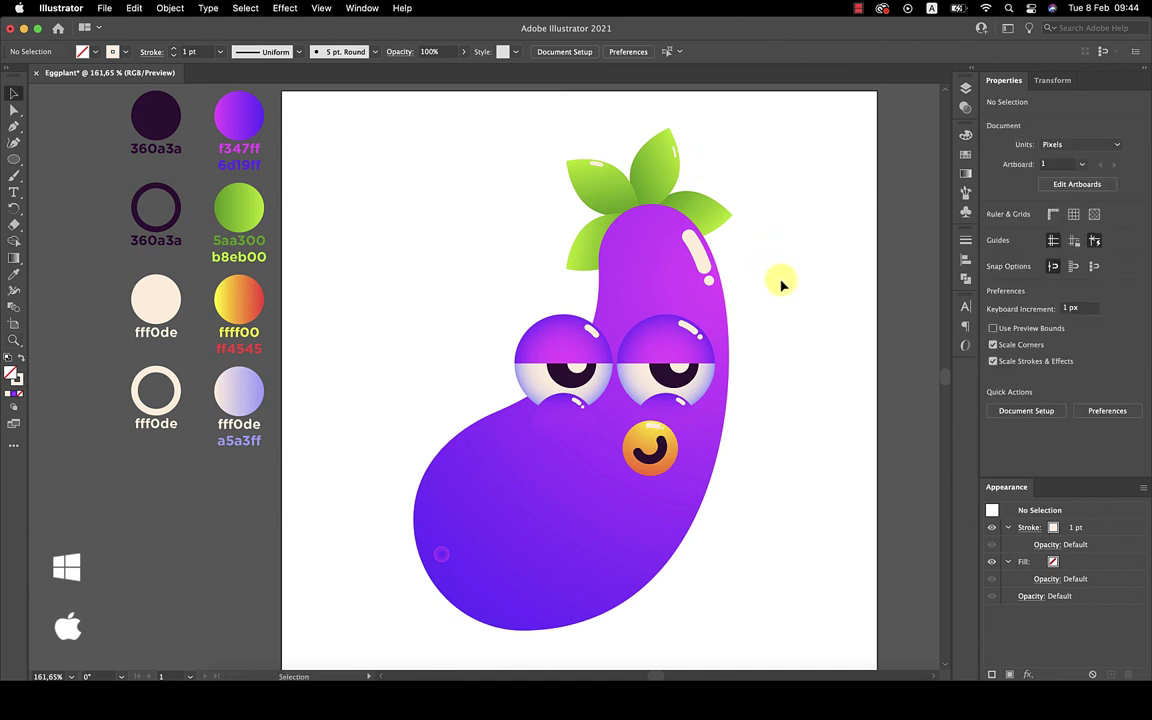
pyautogui.hscroll(3, 782, 280)
pyautogui.press('p')
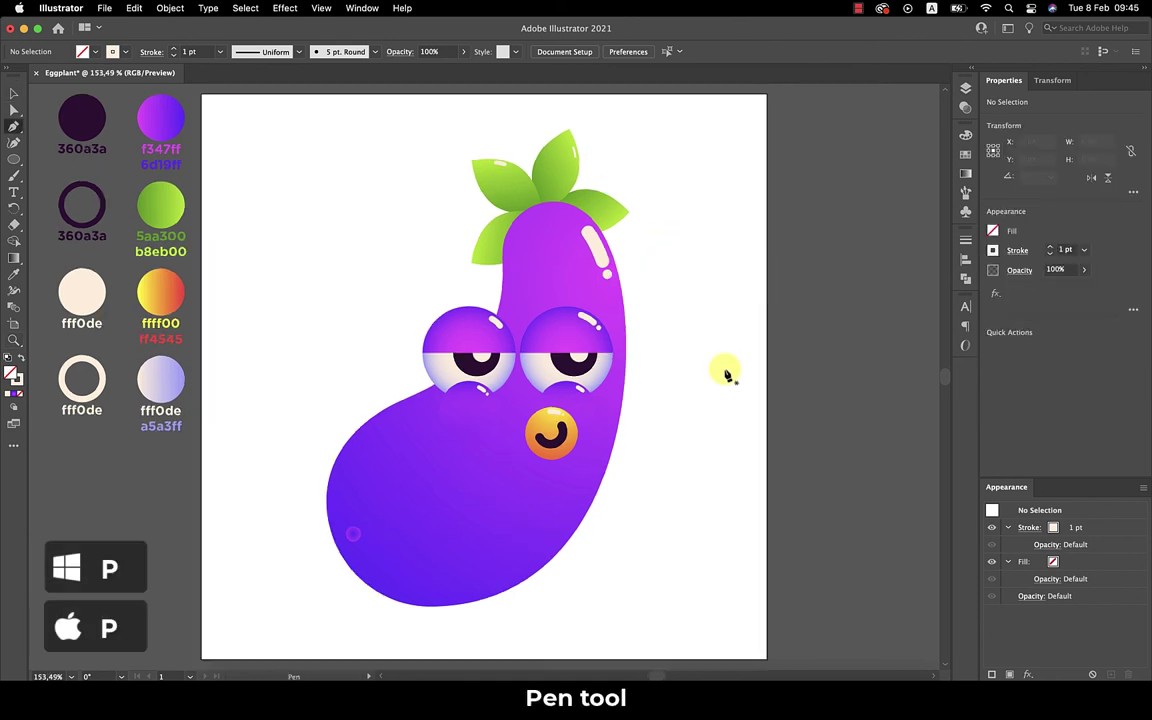
pyautogui.press('z')
pyautogui.moveTo(479, 297); pyautogui.dragTo(545, 316)
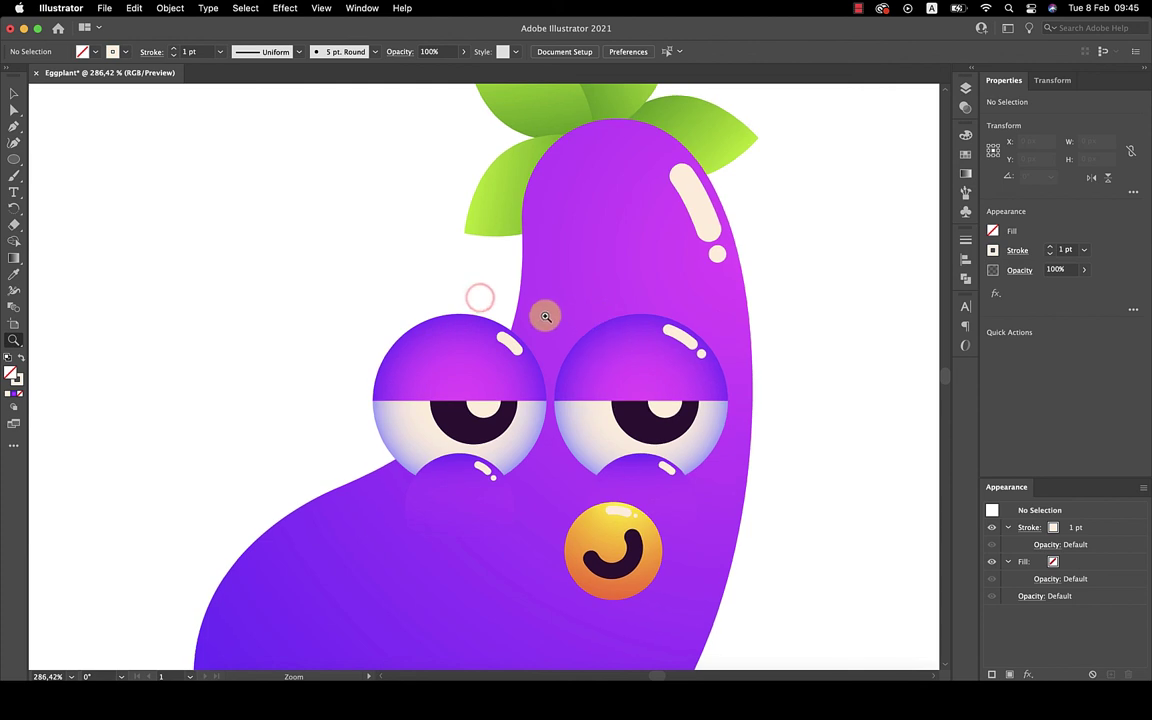
pyautogui.click(465, 274)
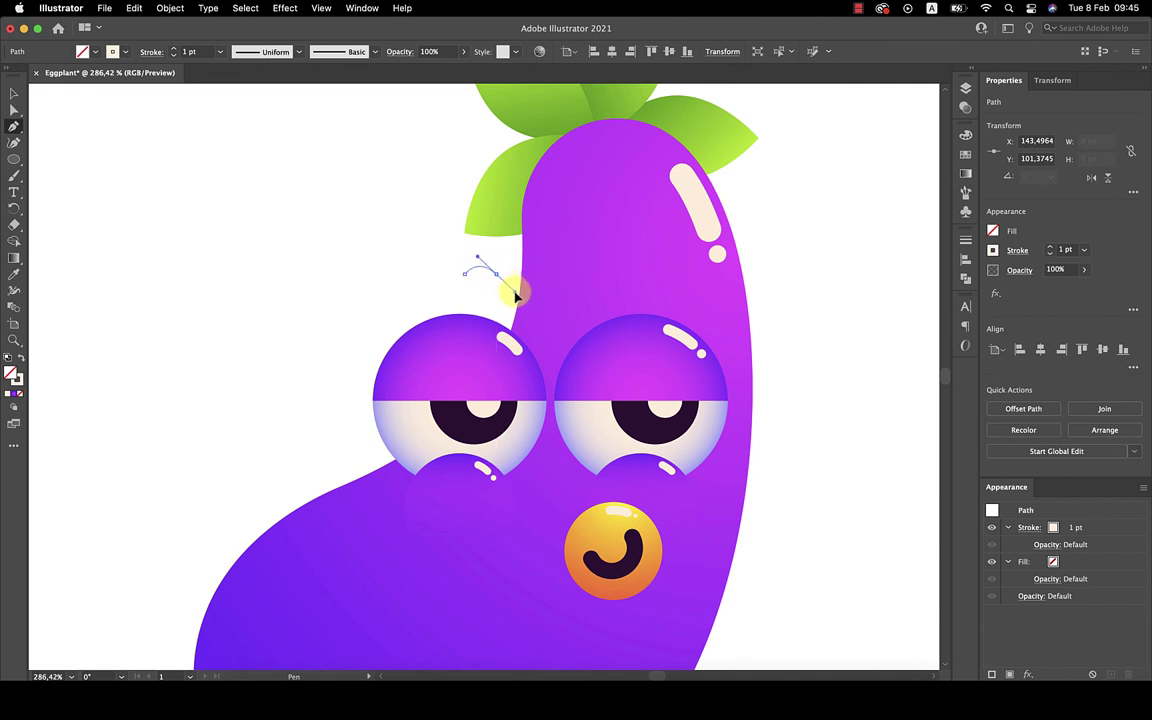
pyautogui.moveTo(516, 296); pyautogui.dragTo(511, 296)
# - Colour the eyebrow dark 360a3a with round caps and a 5 pt stroke
pyautogui.scroll(-3, 509, 301)
pyautogui.scroll(-1, 509, 301)
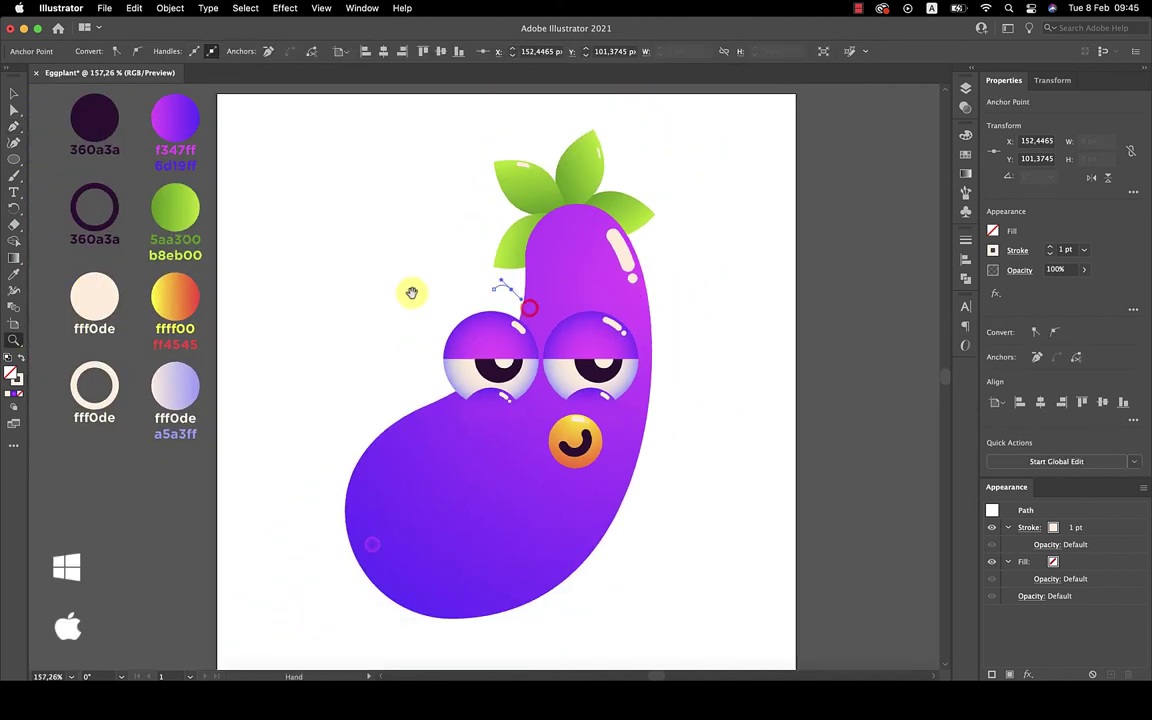
pyautogui.moveTo(411, 292); pyautogui.dragTo(463, 285)
pyautogui.press('i')
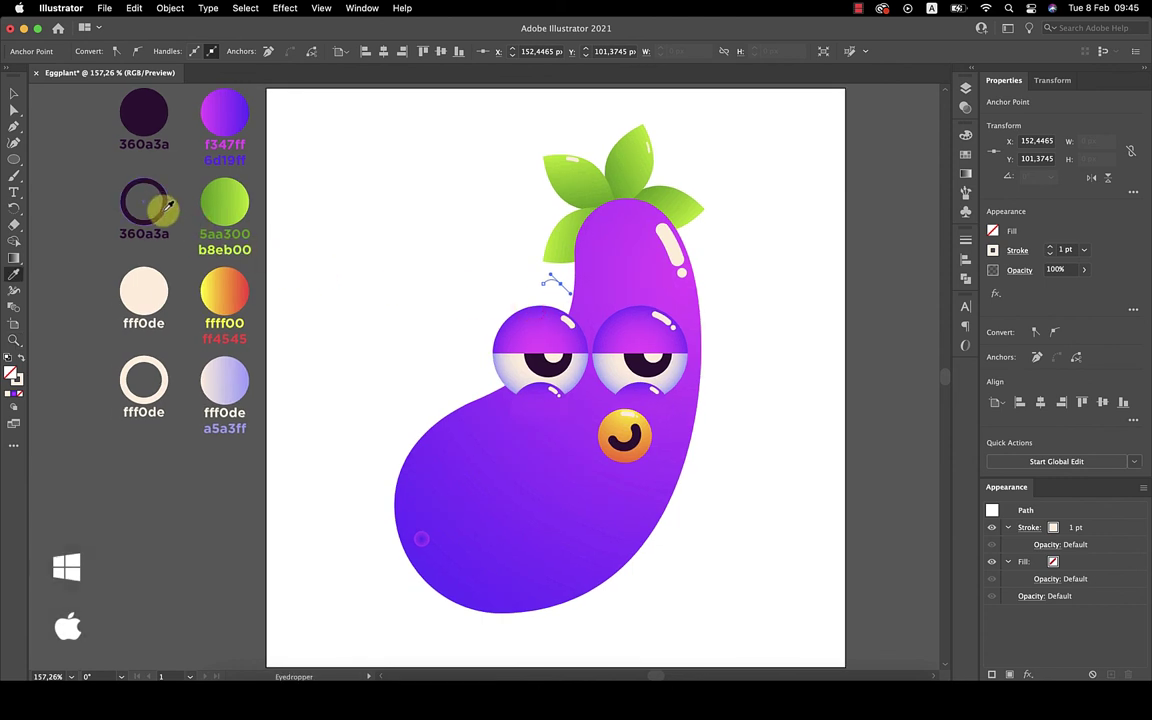
pyautogui.click(166, 209)
pyautogui.press('v')
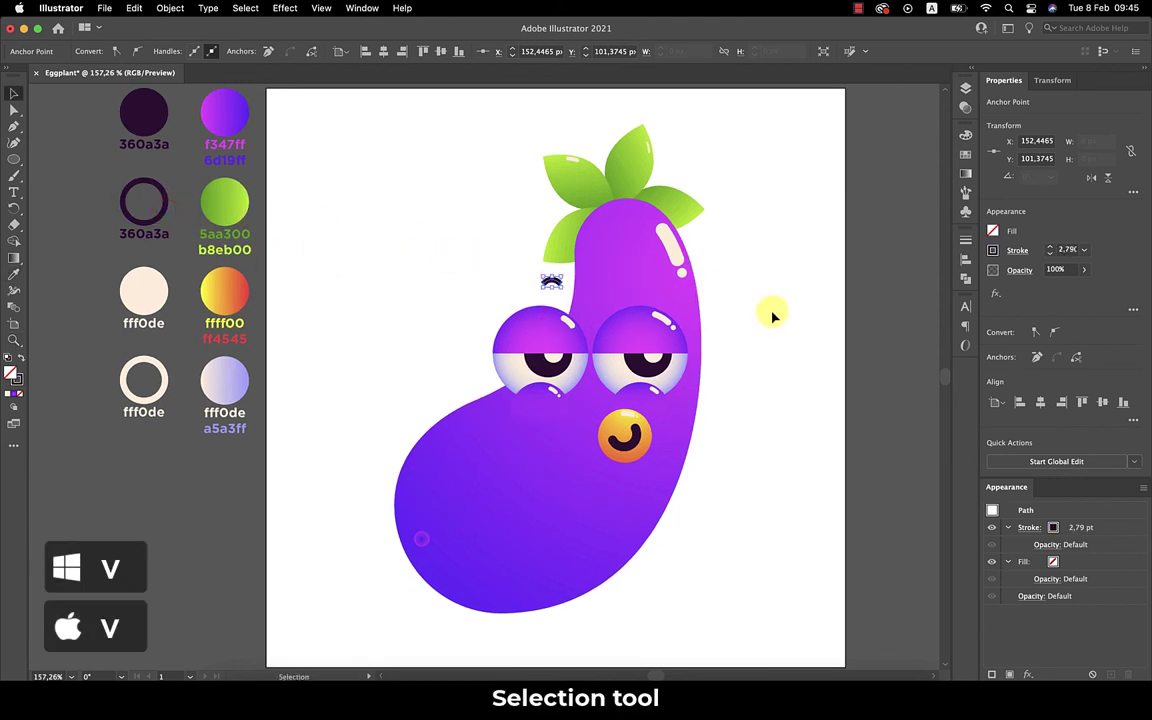
pyautogui.click(967, 245)
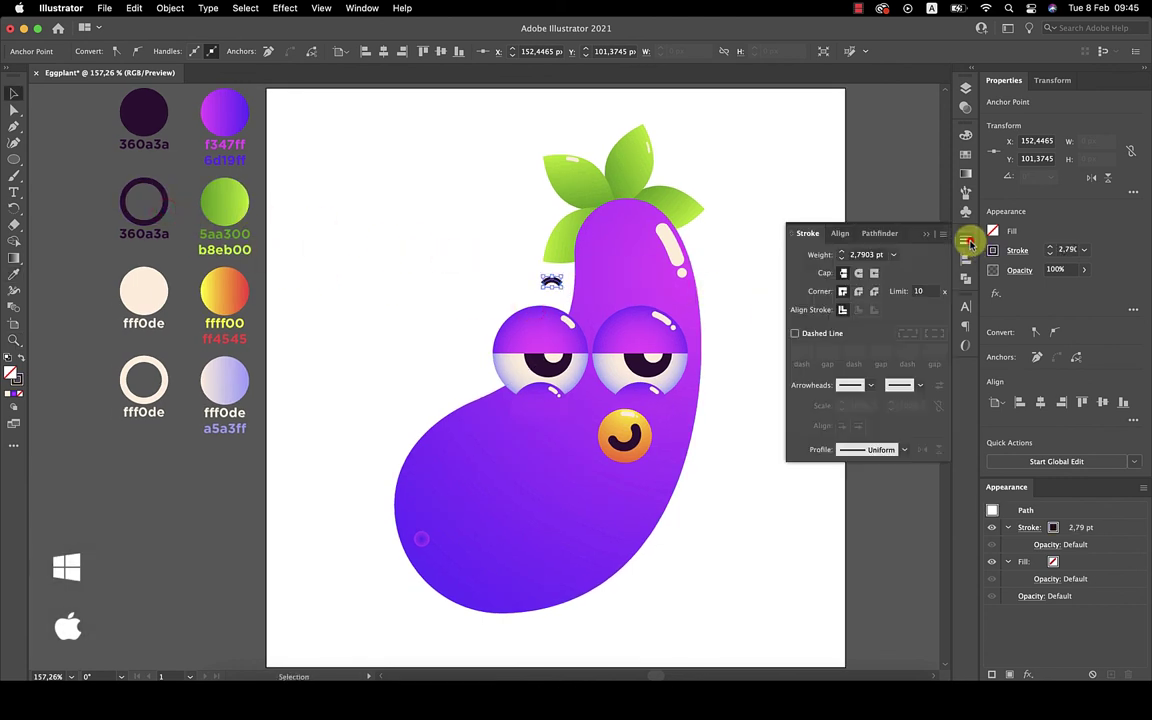
pyautogui.click(858, 273)
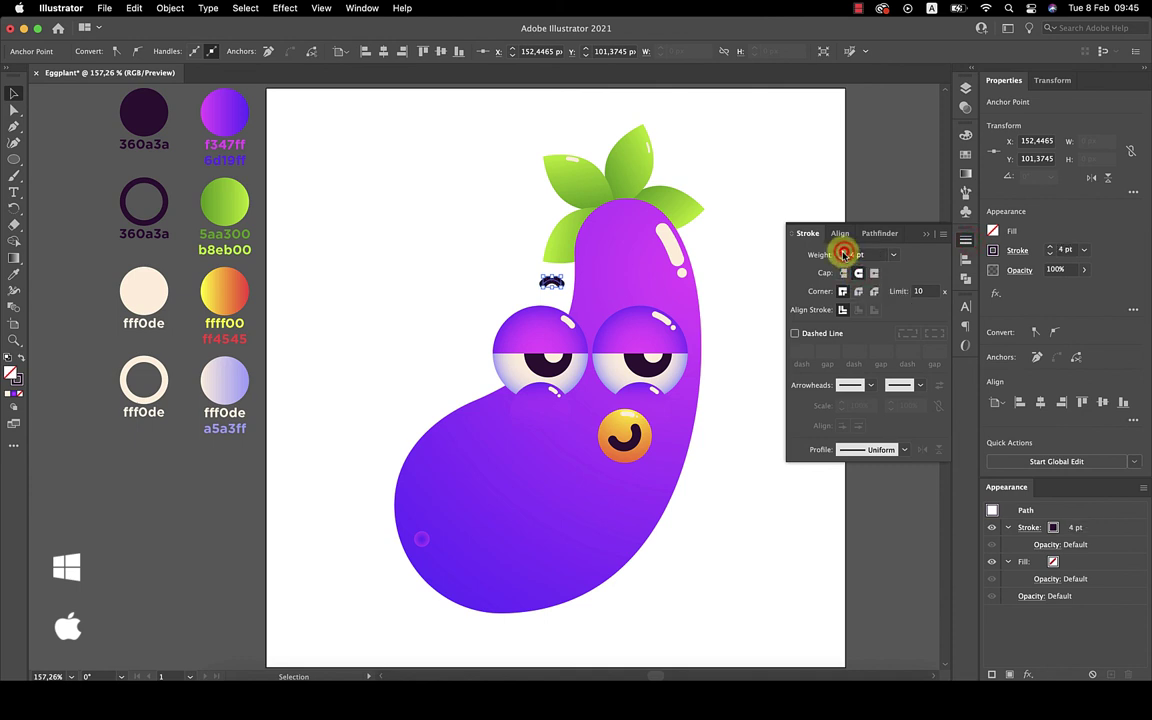
pyautogui.click(925, 234)
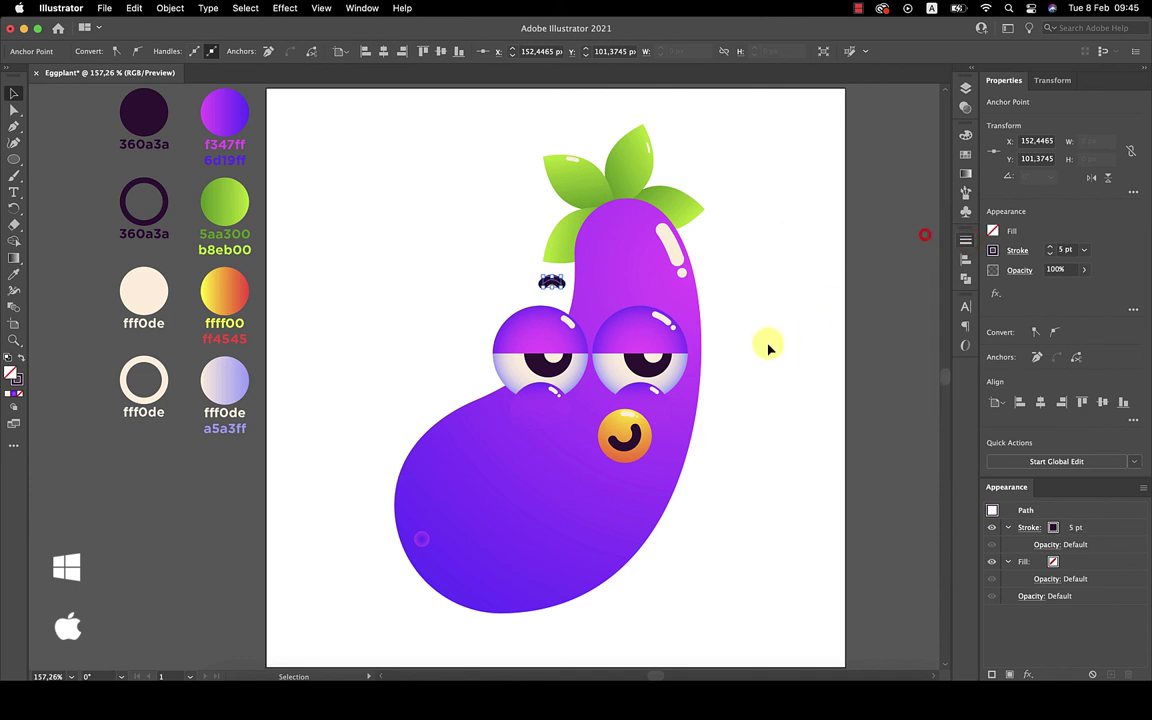
pyautogui.press('z')
pyautogui.click(756, 317)
# - Draw a 3 pt dark curved eyebrow above the right eye
pyautogui.moveTo(756, 317); pyautogui.dragTo(796, 333)
pyautogui.press('p')
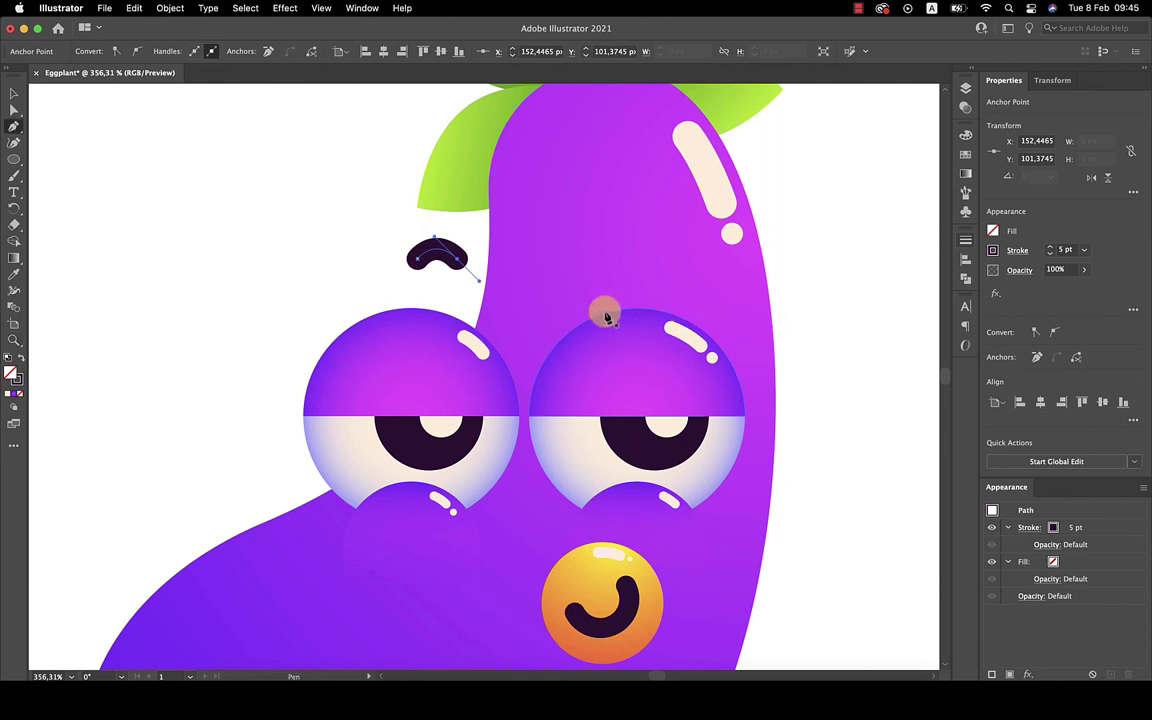
pyautogui.click(590, 303)
pyautogui.moveTo(586, 304)
pyautogui.mouseDown()
pyautogui.moveTo(616, 288)
pyautogui.moveTo(610, 279)
pyautogui.moveTo(958, 241)
pyautogui.mouseUp()
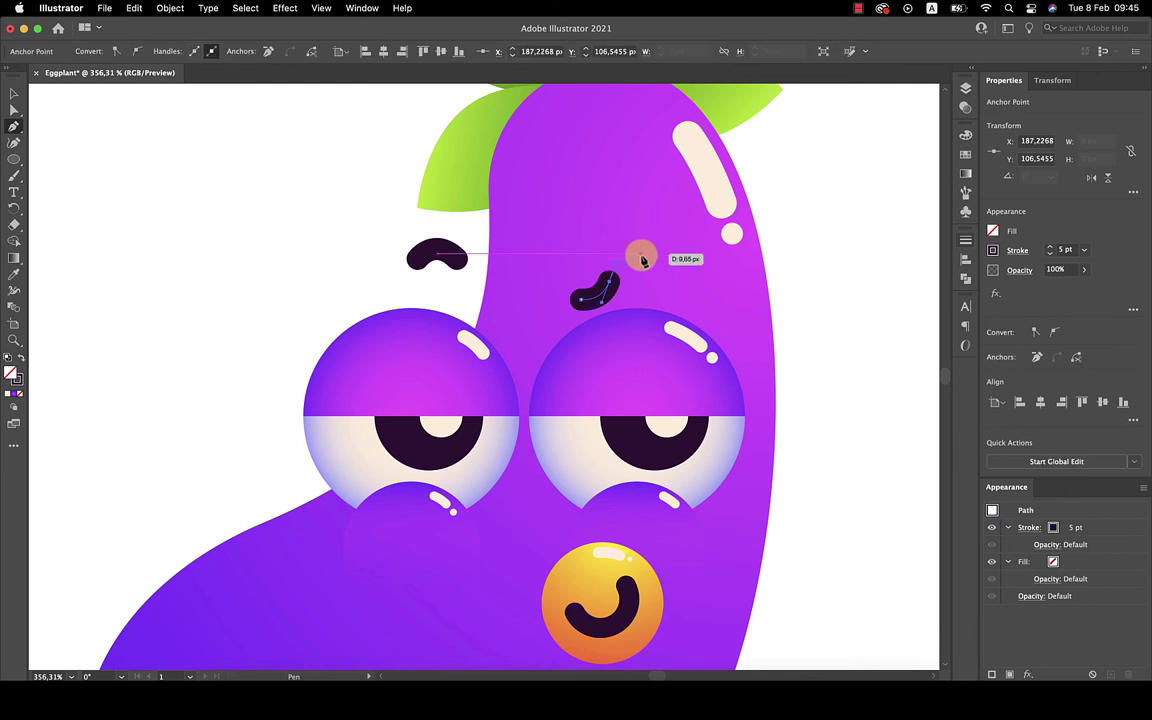
pyautogui.click(966, 241)
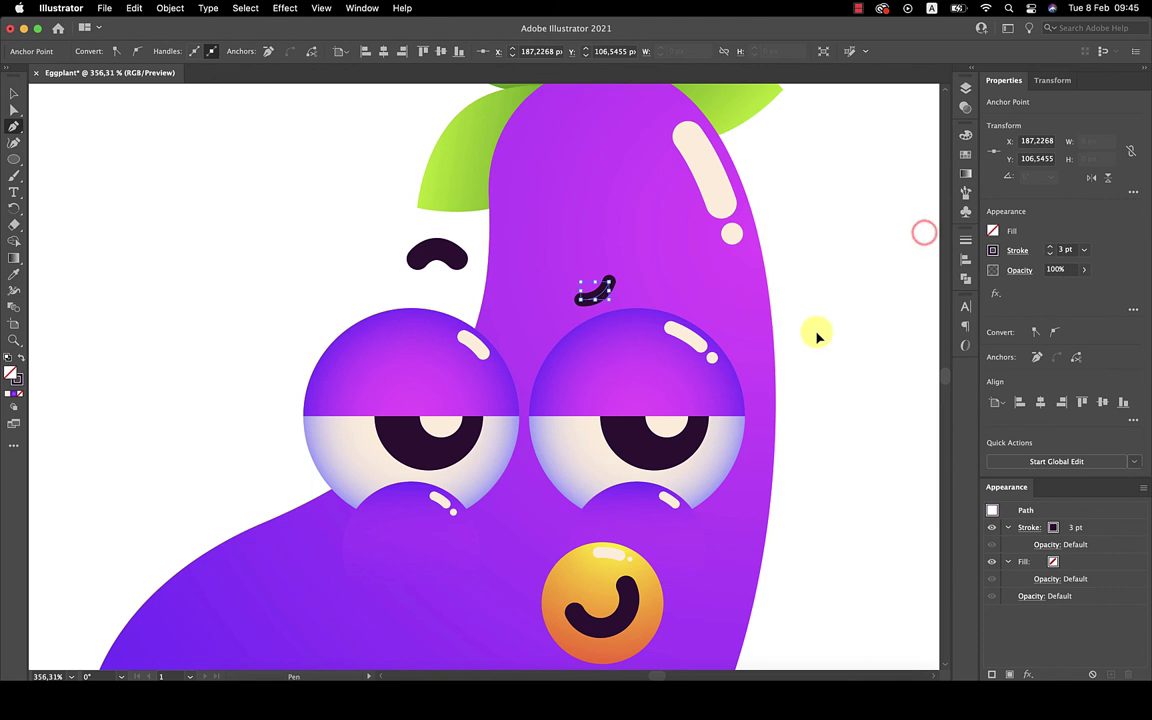
pyautogui.keyDown('super'); pyautogui.click(821, 339); pyautogui.keyUp('super')
# - Shift the left eyebrow into place and reshape the right eyebrow's anchor
pyautogui.press('super+0')
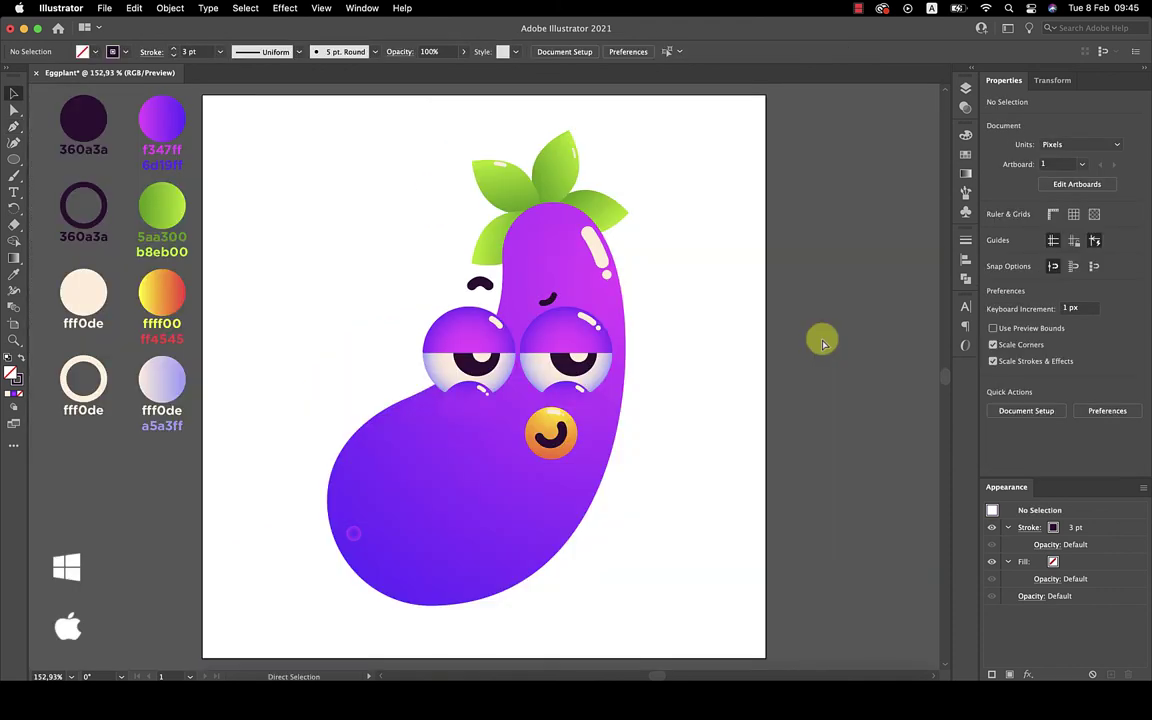
pyautogui.moveTo(548, 297); pyautogui.dragTo(562, 296)
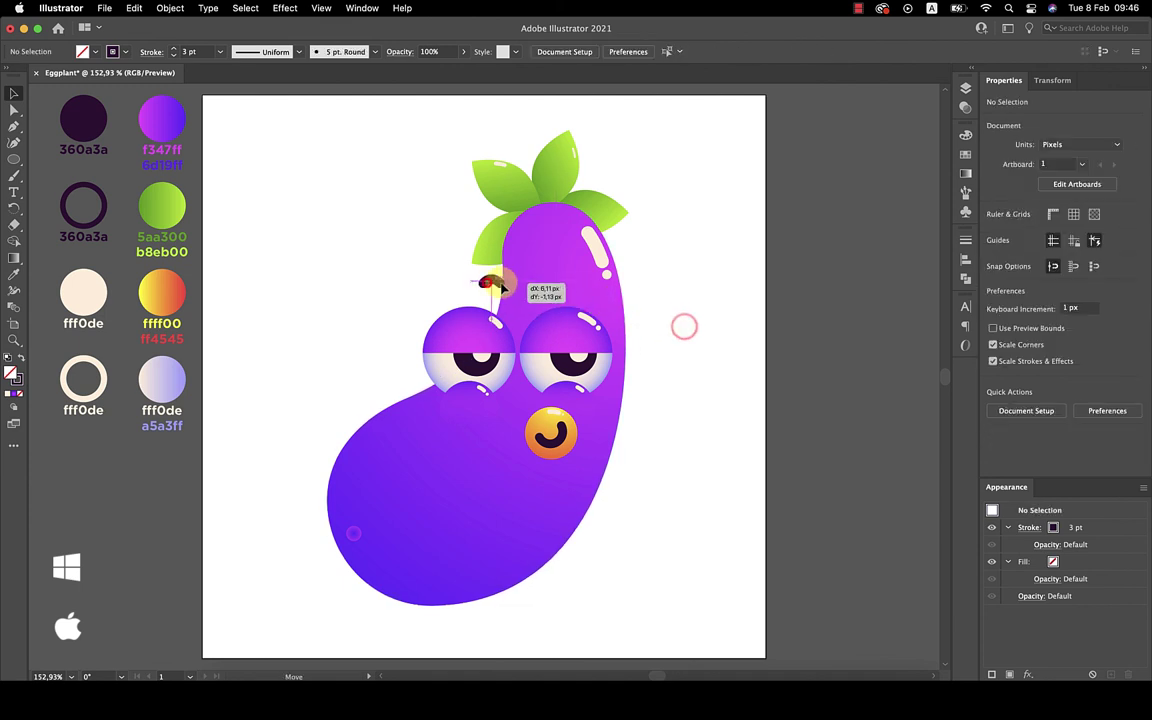
pyautogui.moveTo(562, 297); pyautogui.dragTo(500, 288)
pyautogui.click(704, 343)
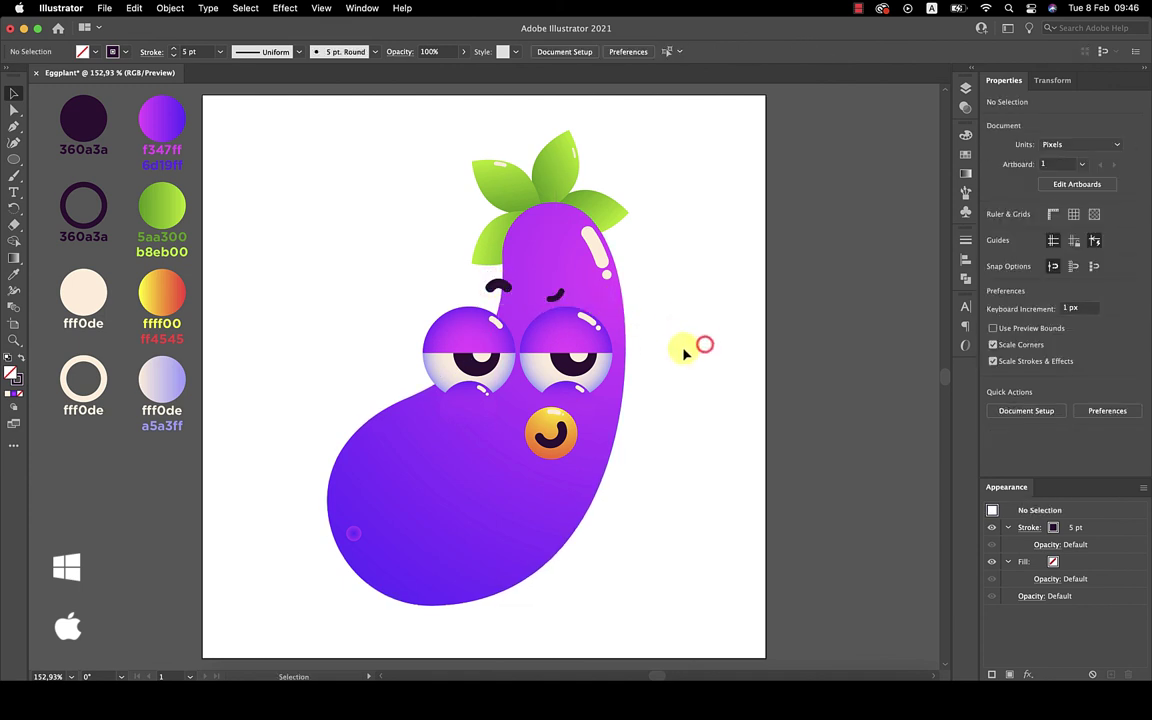
pyautogui.scroll(5, 555, 284)
pyautogui.press('a')
pyautogui.moveTo(558, 347); pyautogui.dragTo(590, 352)
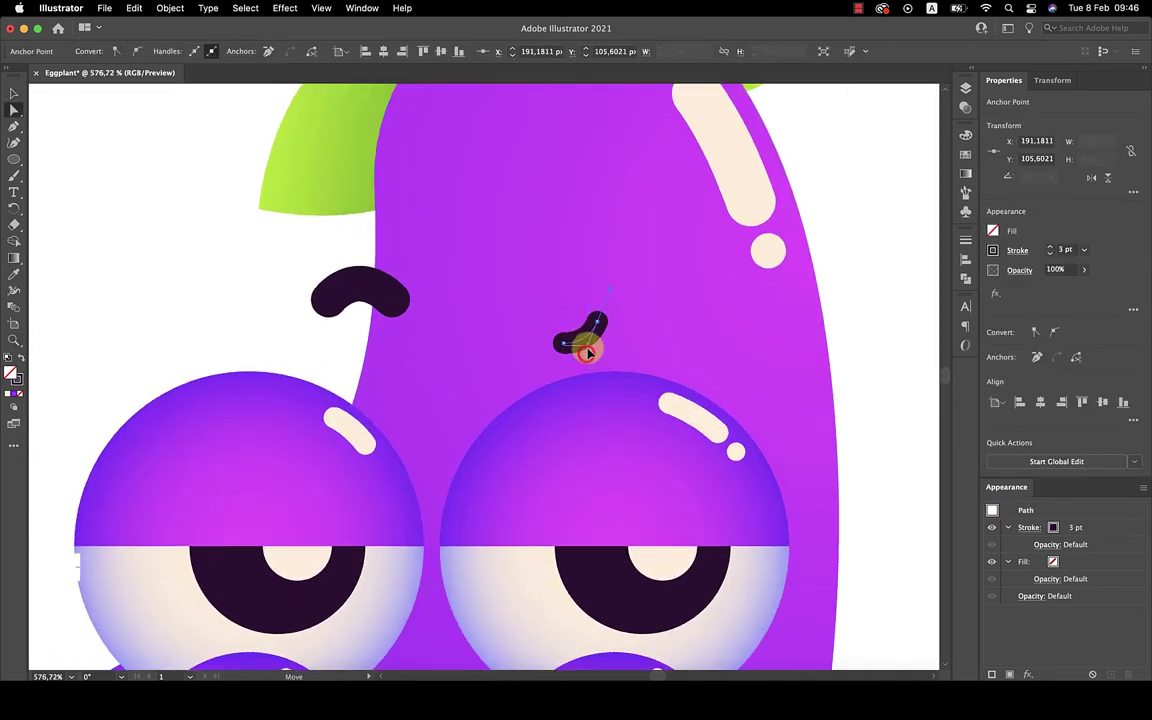
pyautogui.click(864, 381)
pyautogui.press('super+0')
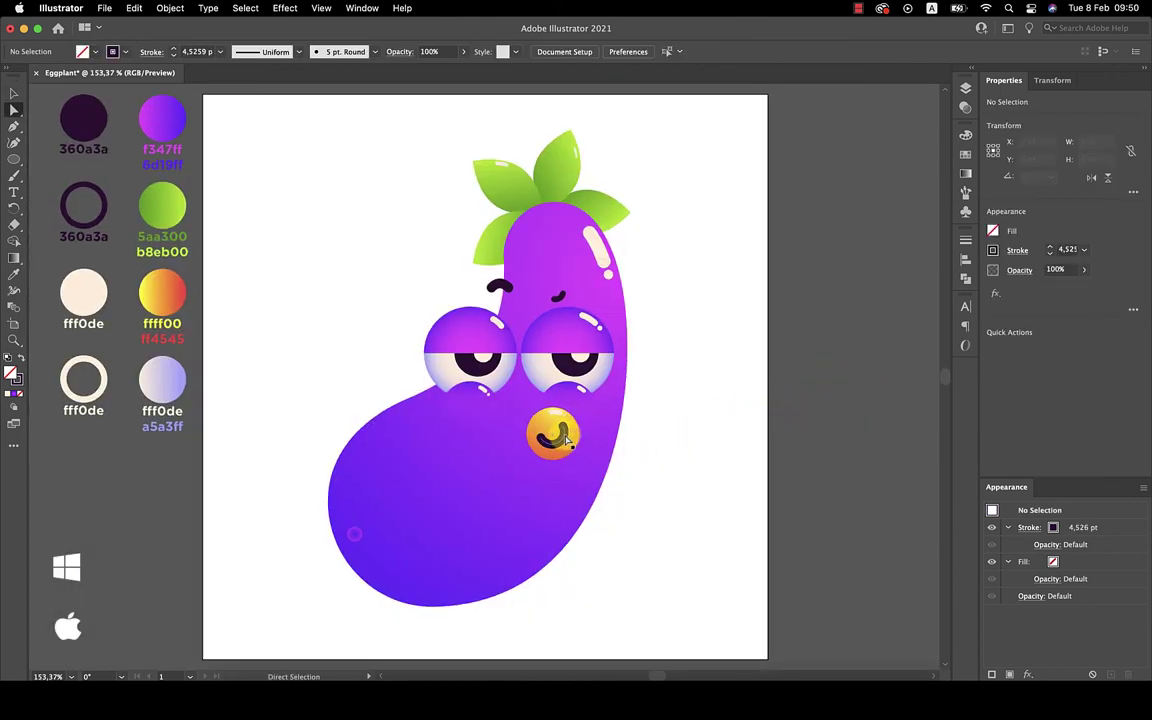
# - Trim the mouth curve by adding a midway anchor and deleting its outer end point
pyautogui.click(563, 443)
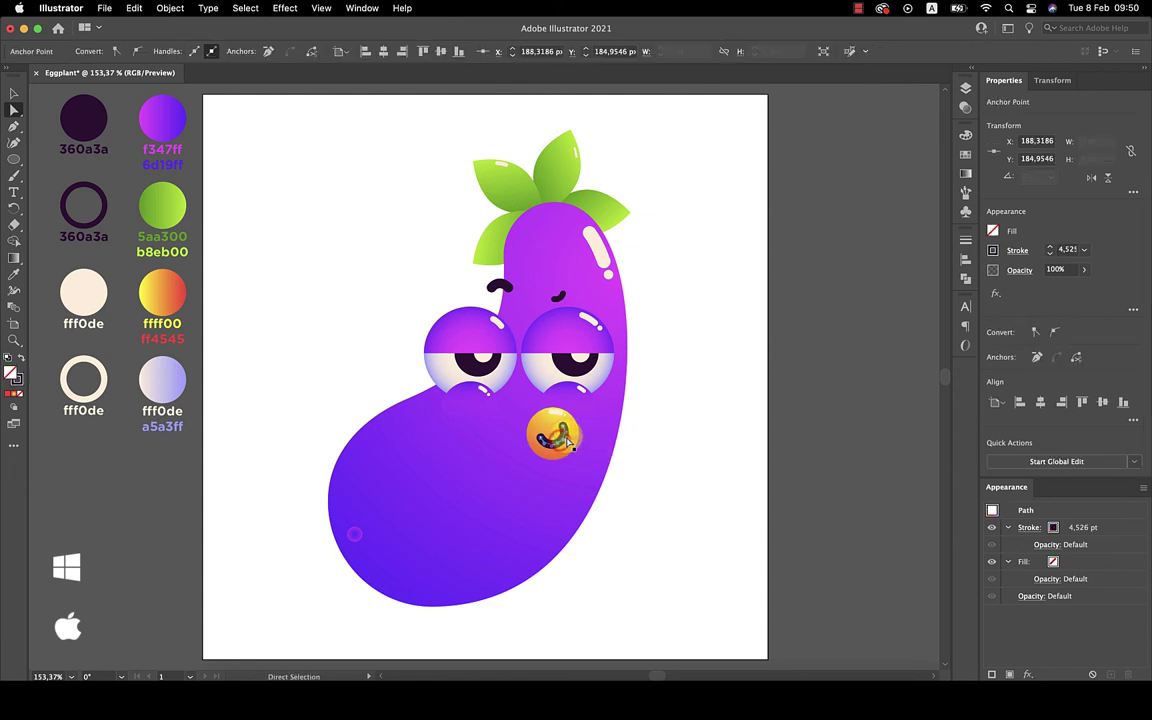
pyautogui.press('+')
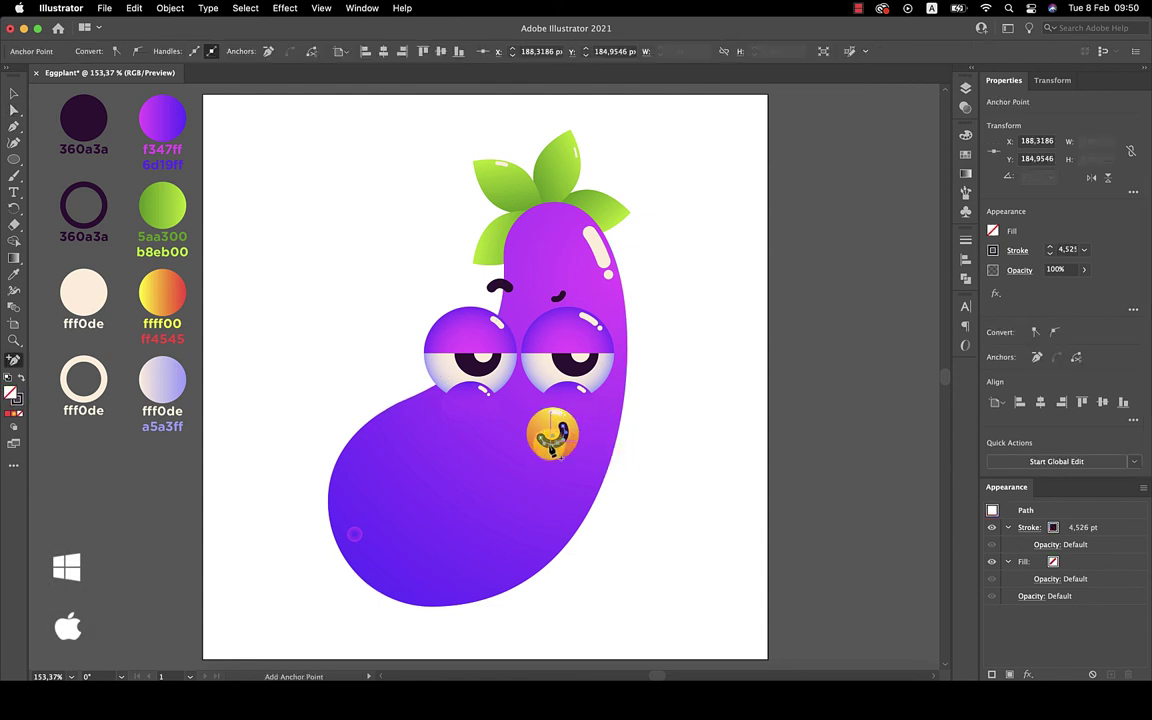
pyautogui.click(552, 438)
pyautogui.press('a')
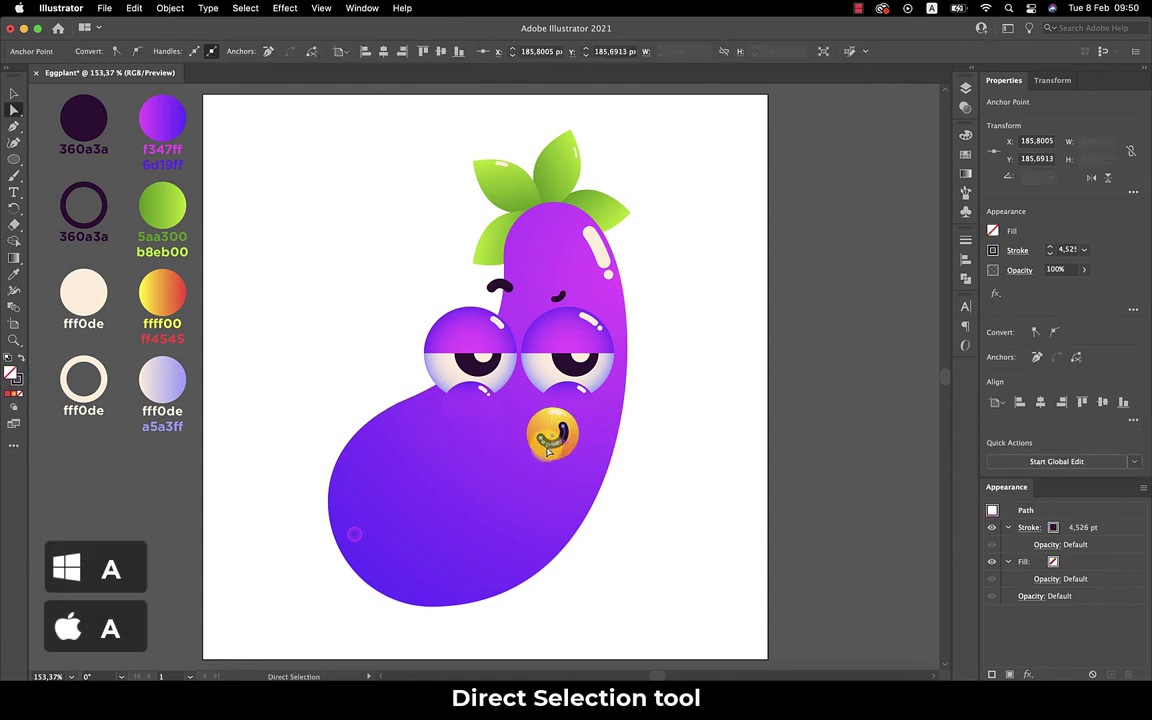
pyautogui.click(546, 436)
pyautogui.press('BackSpace')
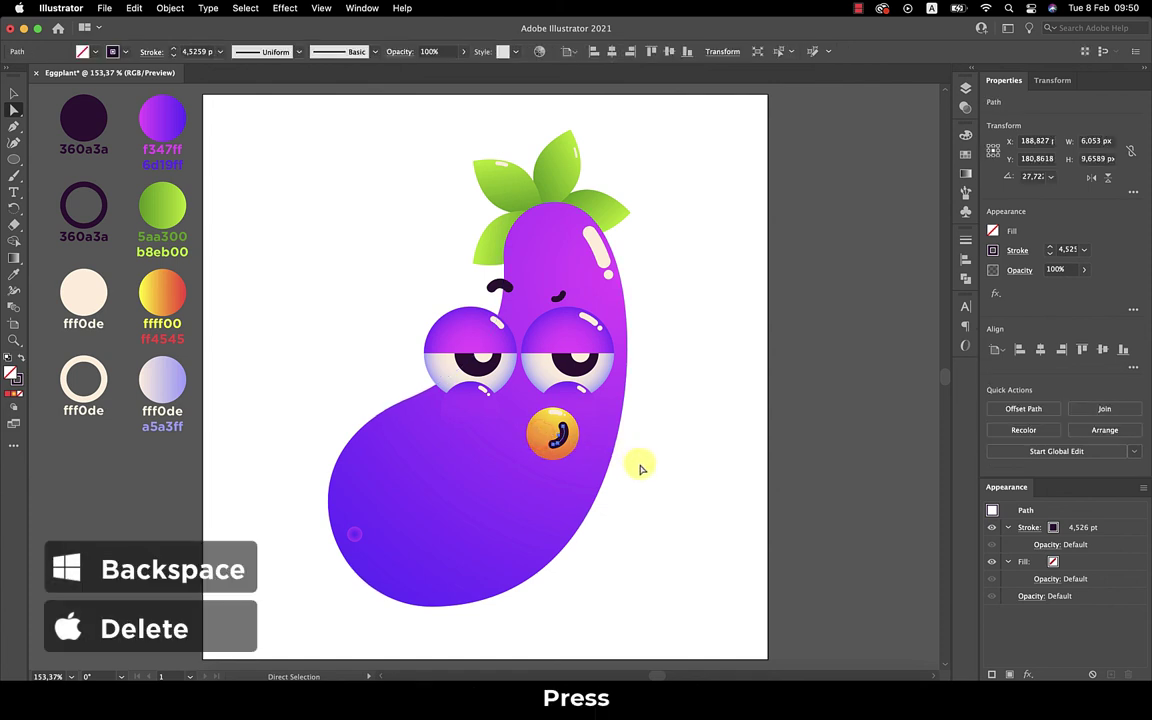
pyautogui.press('v')
pyautogui.click(682, 422)
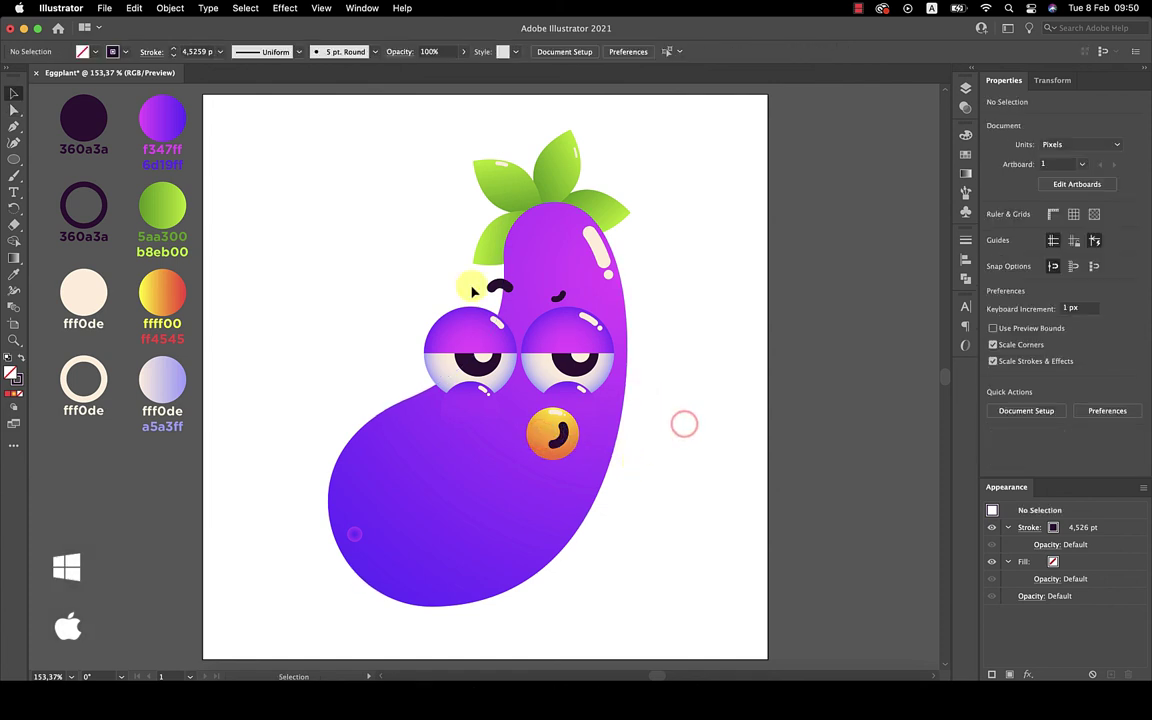
# - Group every eggplant part into one object and rotate it slightly by a bounding-box corner
pyautogui.moveTo(277, 117); pyautogui.dragTo(730, 606)
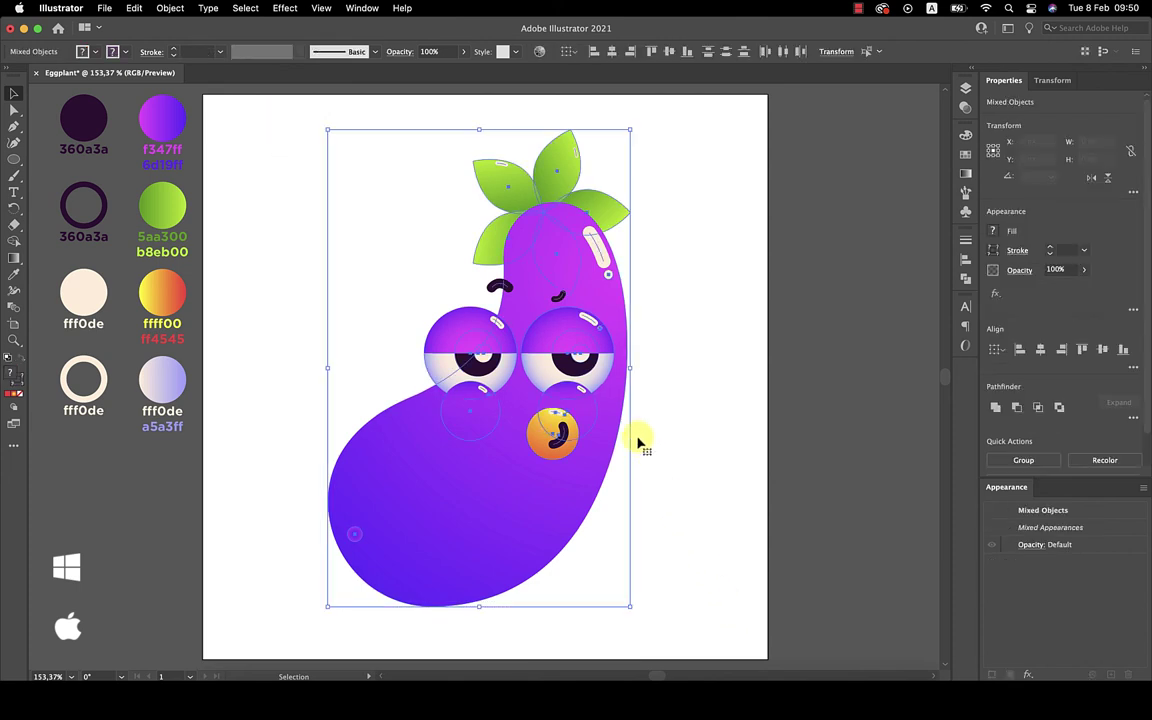
pyautogui.rightClick(605, 352)
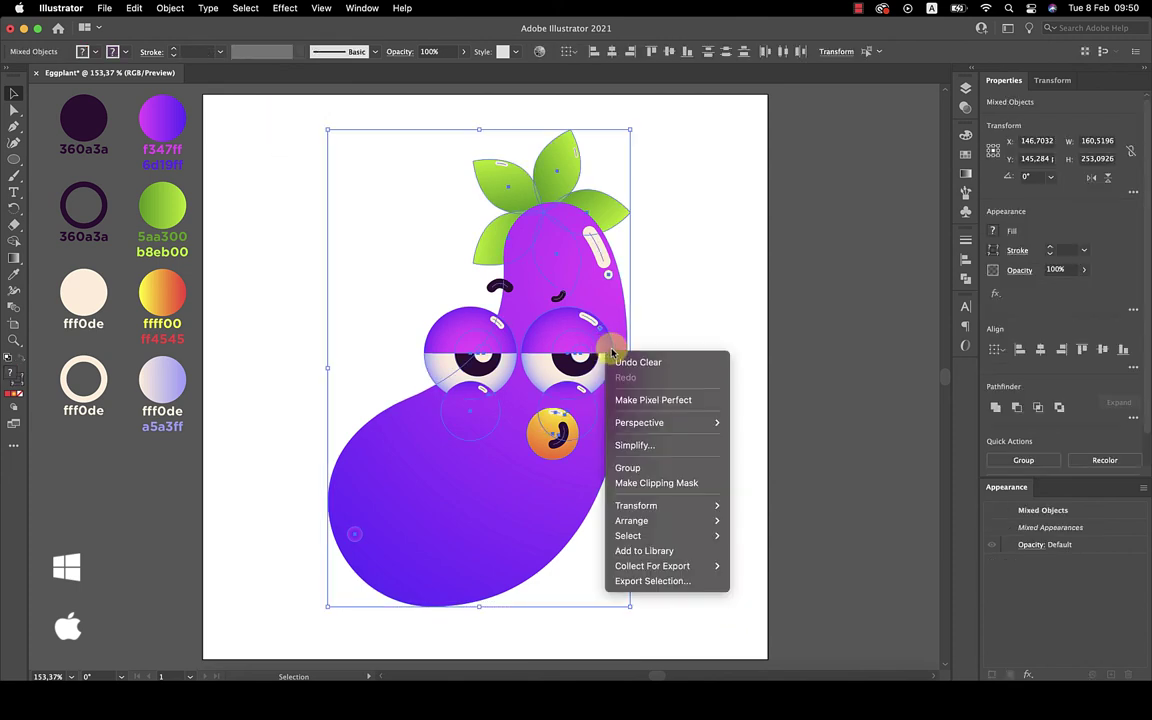
pyautogui.click(659, 466)
pyautogui.moveTo(637, 122); pyautogui.dragTo(668, 165)
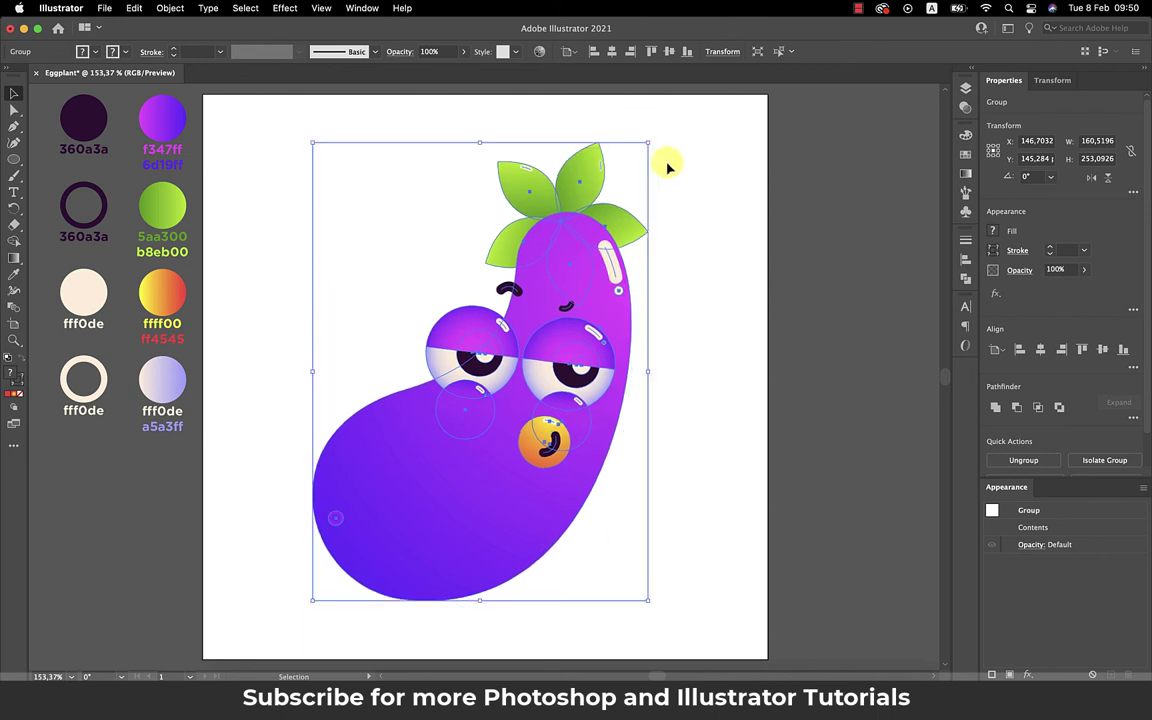
pyautogui.click(715, 356)
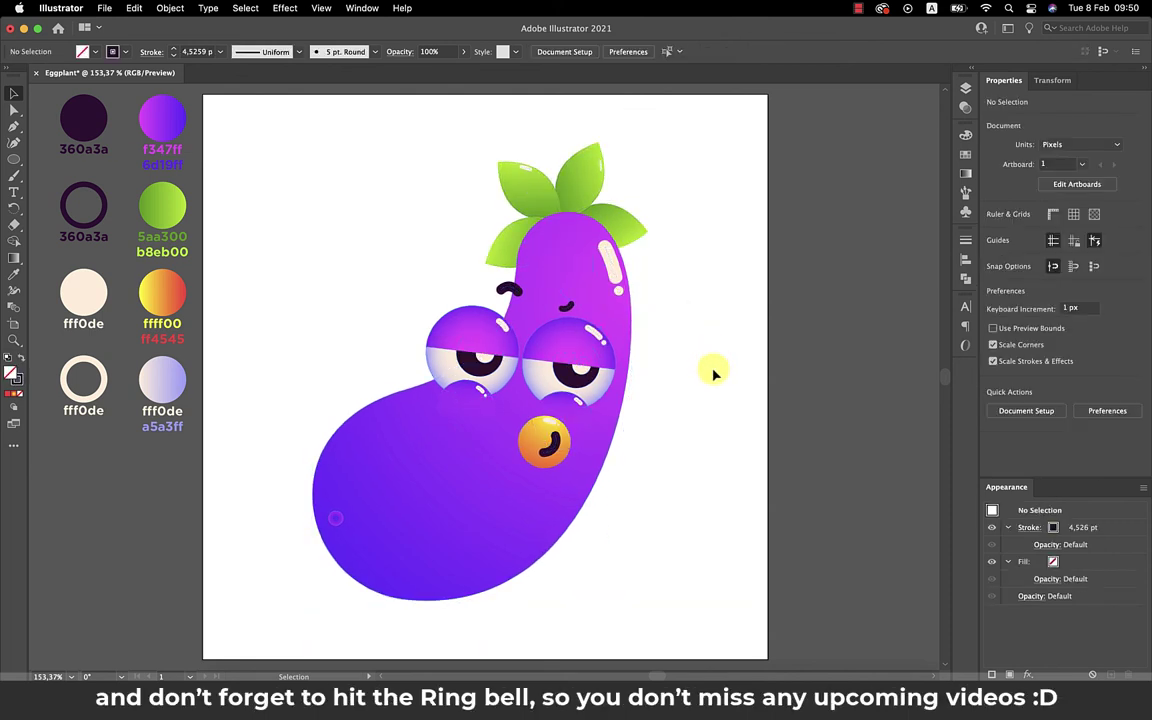